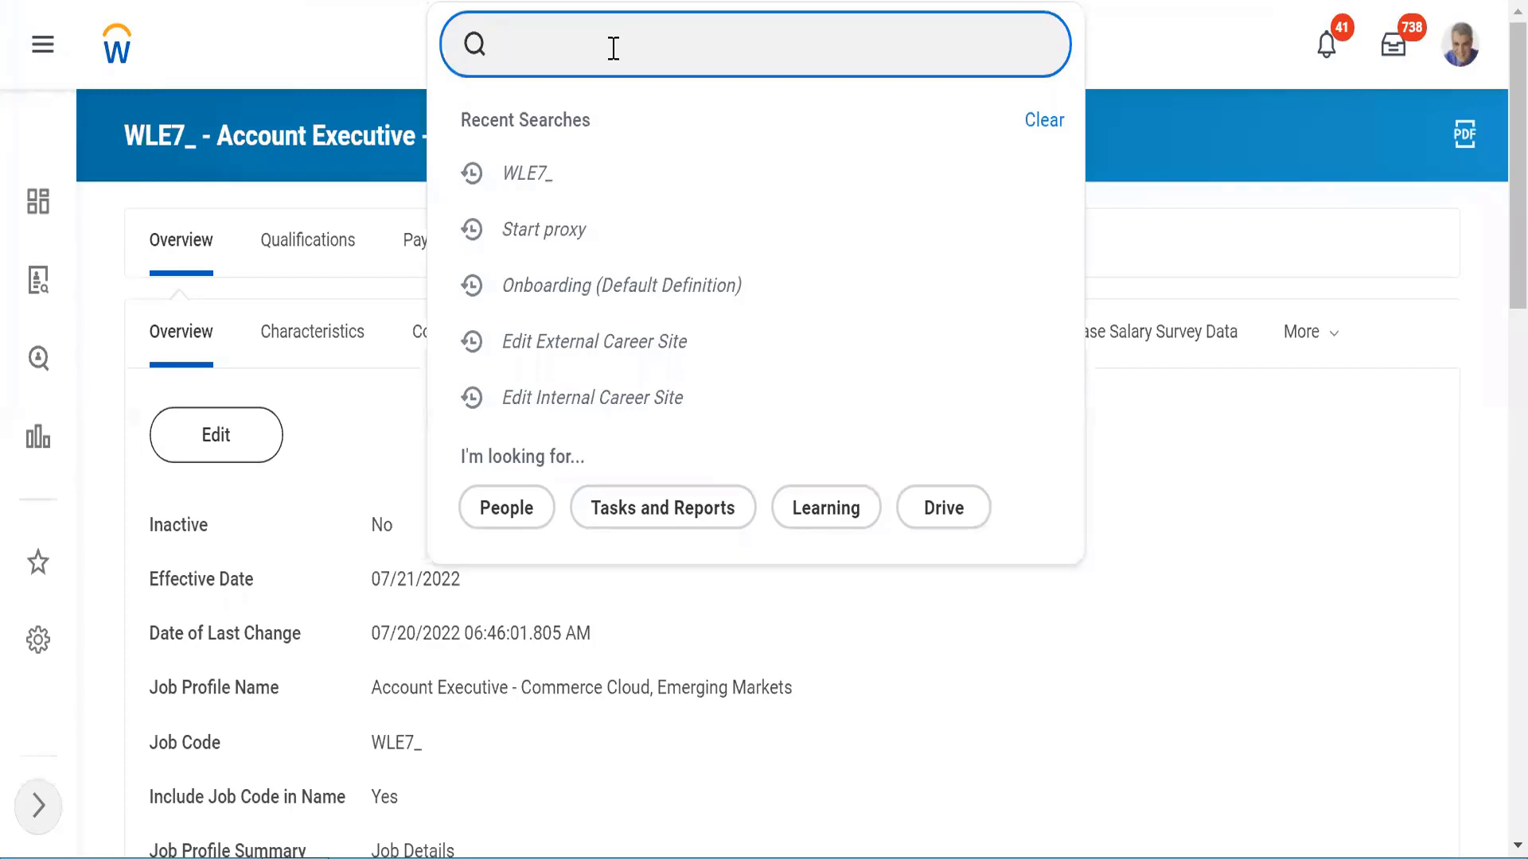
Step: Find the WLE7_ Technology () organization and confirm its staffing model is Job Management
text(WLE7_)
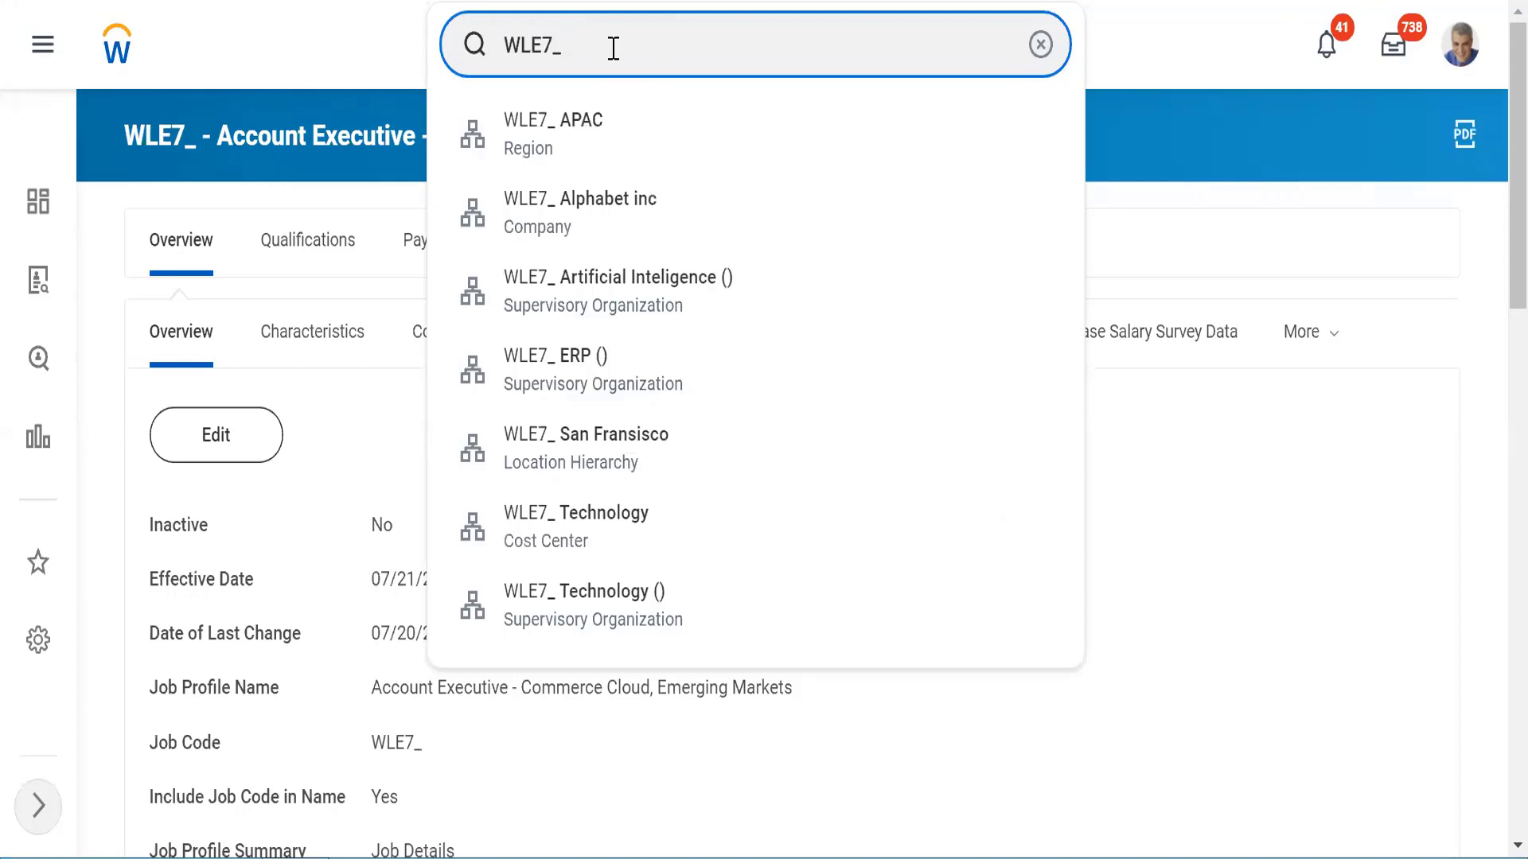
click(541, 617)
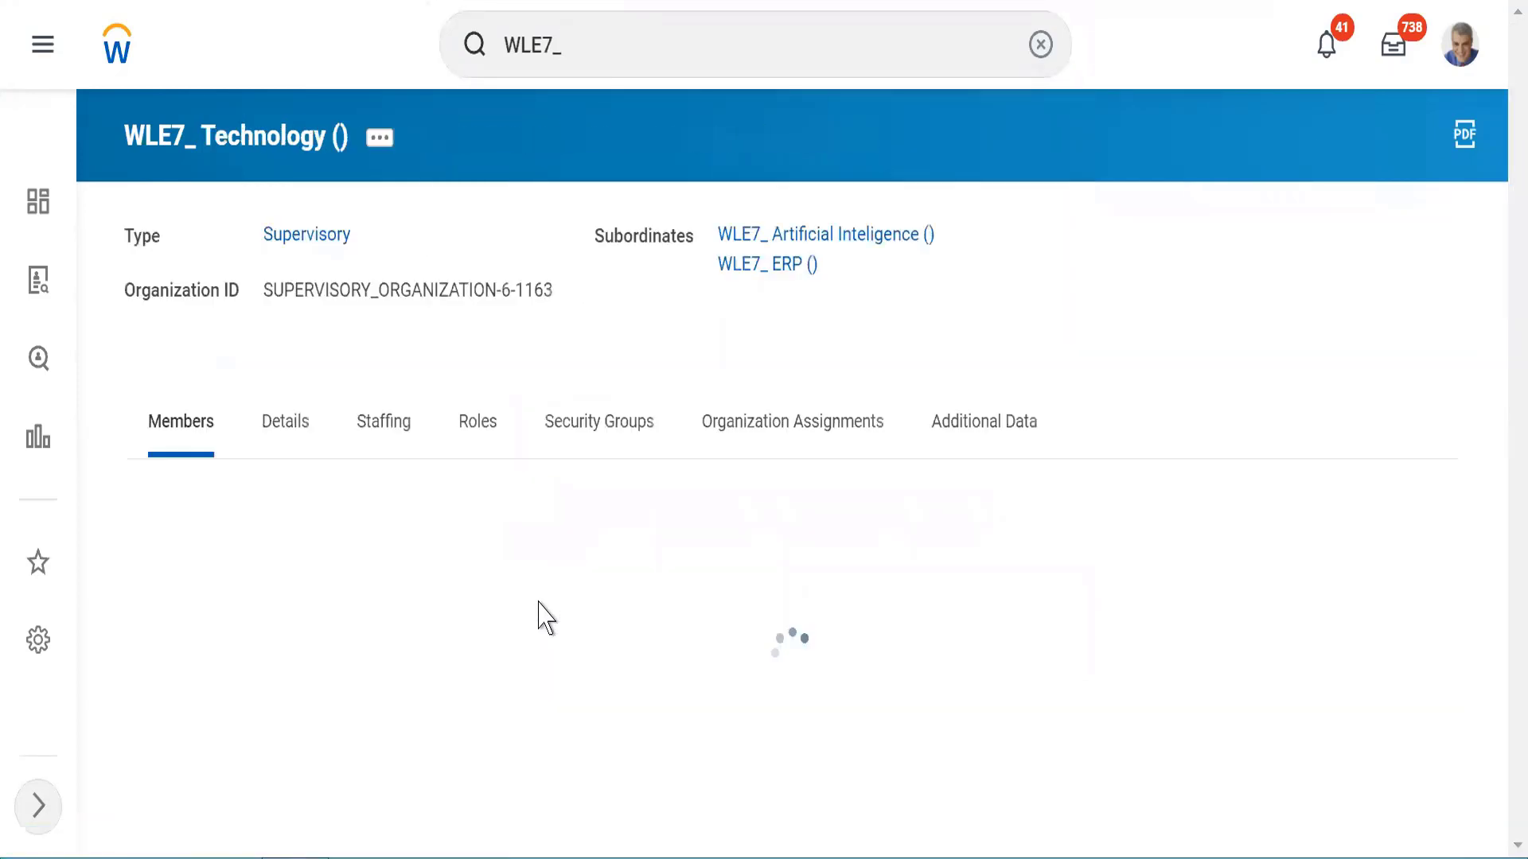
click(378, 429)
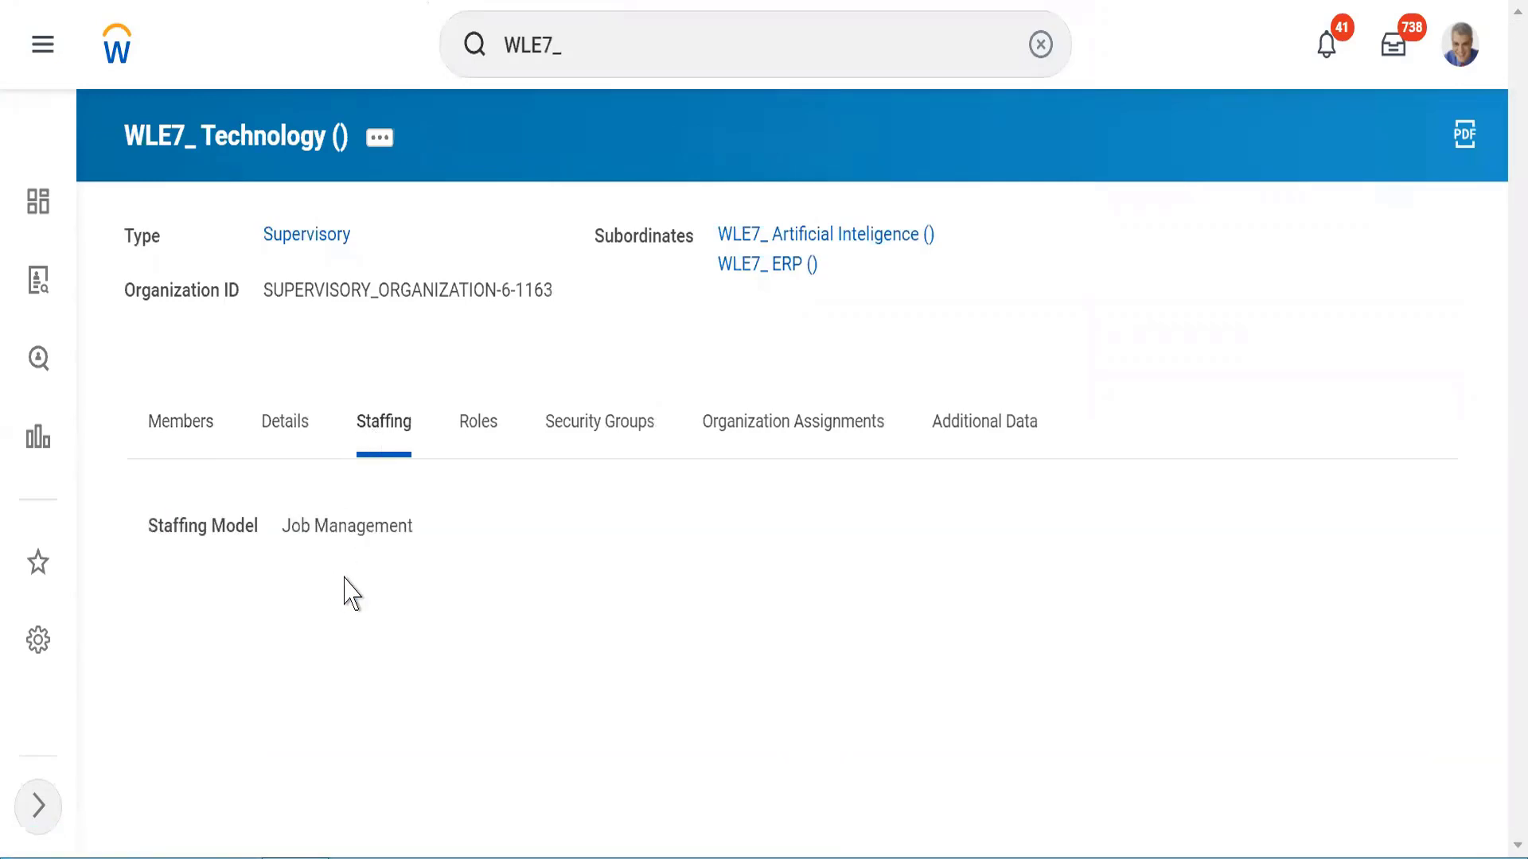
drag(292, 523, 370, 533)
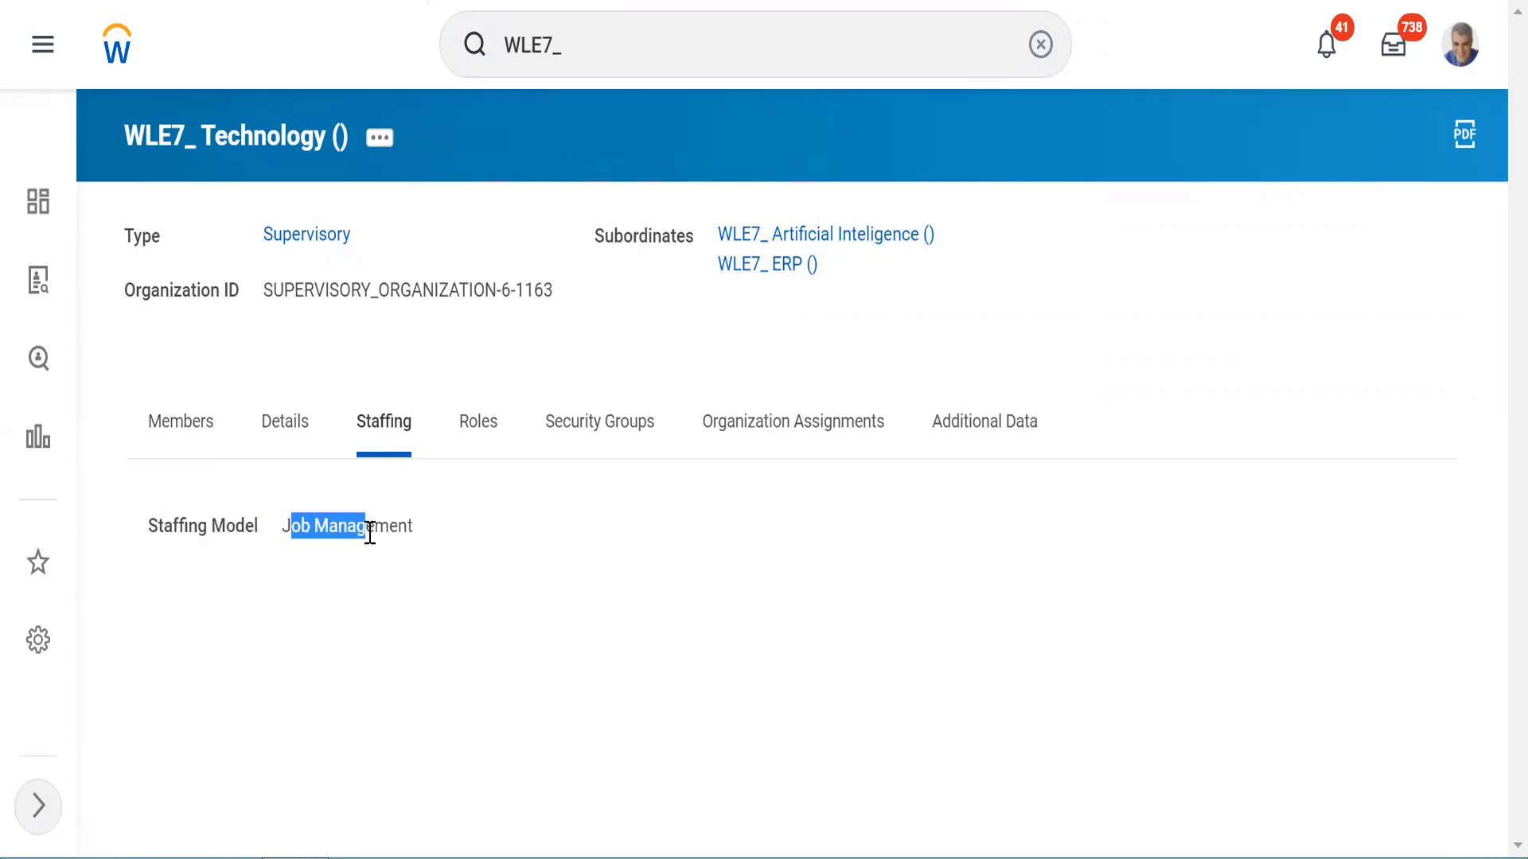
click(790, 239)
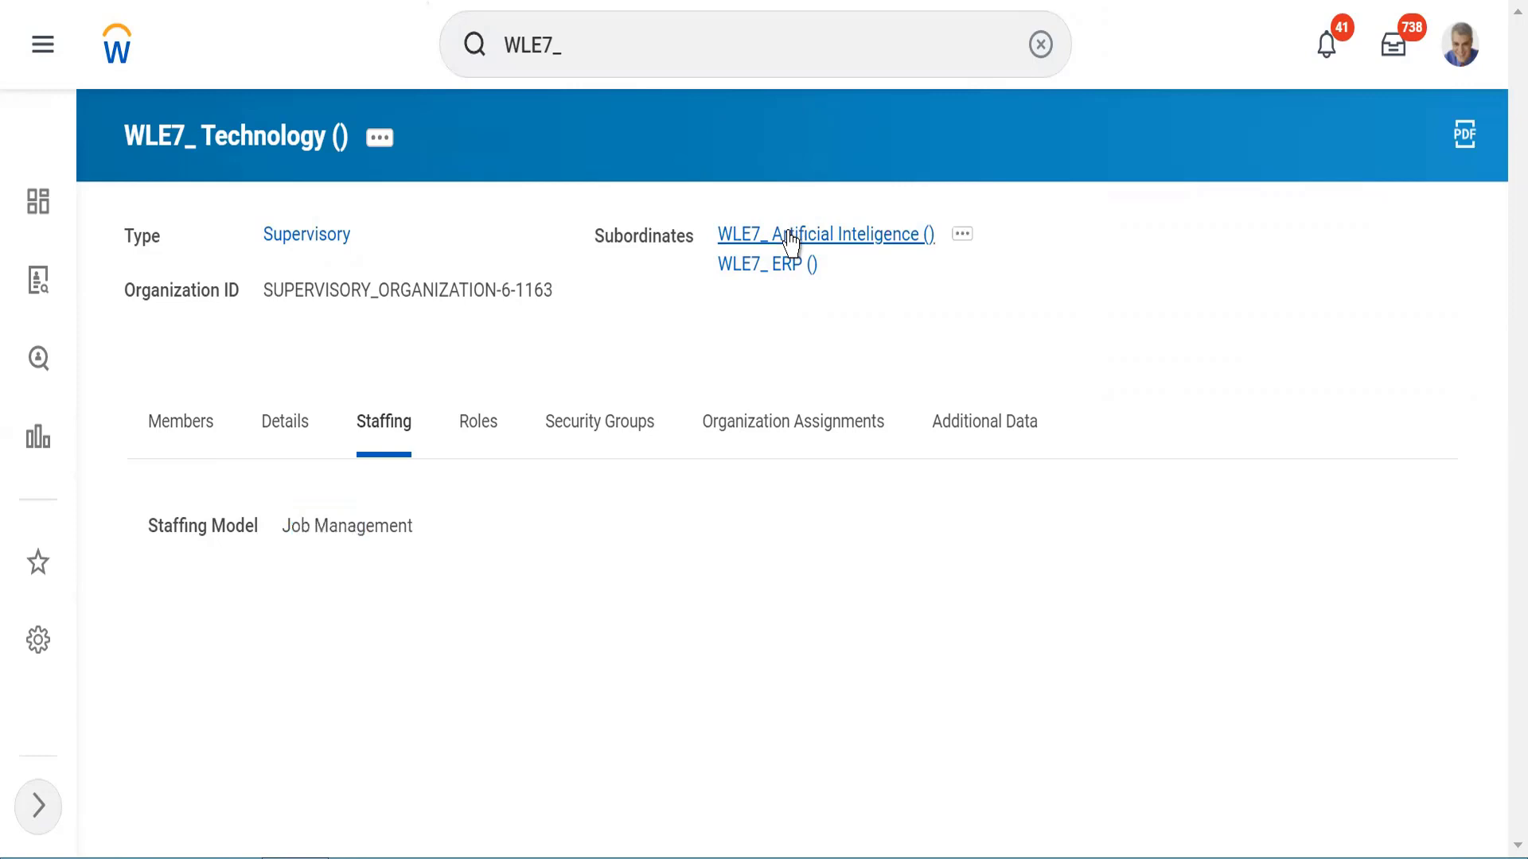
Step: Confirm the WLE7_ Artificial Inteligence () organization uses Position Management staffing
double_click(380, 440)
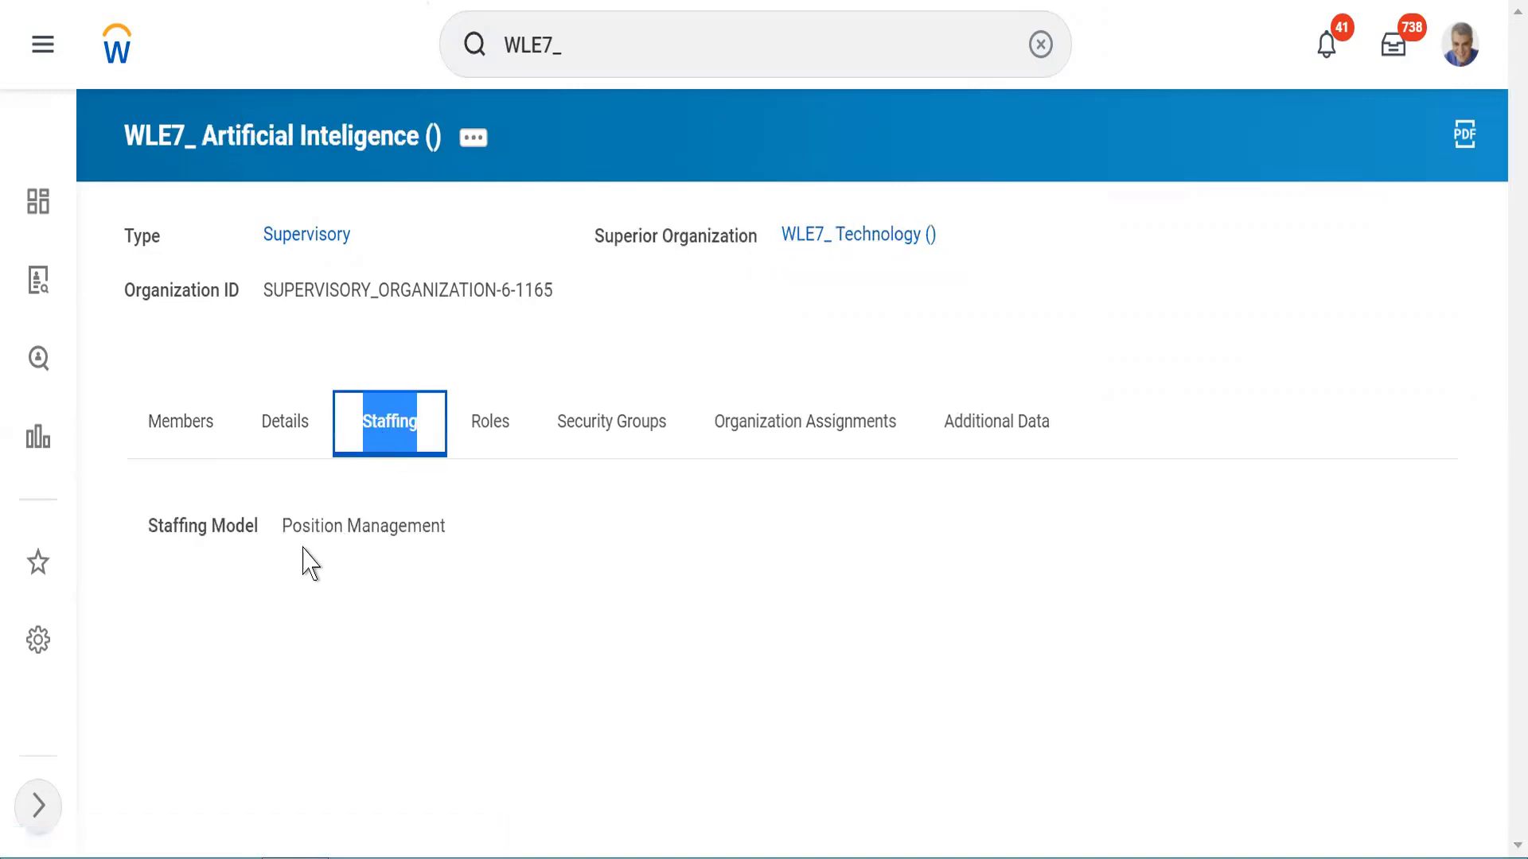
drag(293, 529, 408, 522)
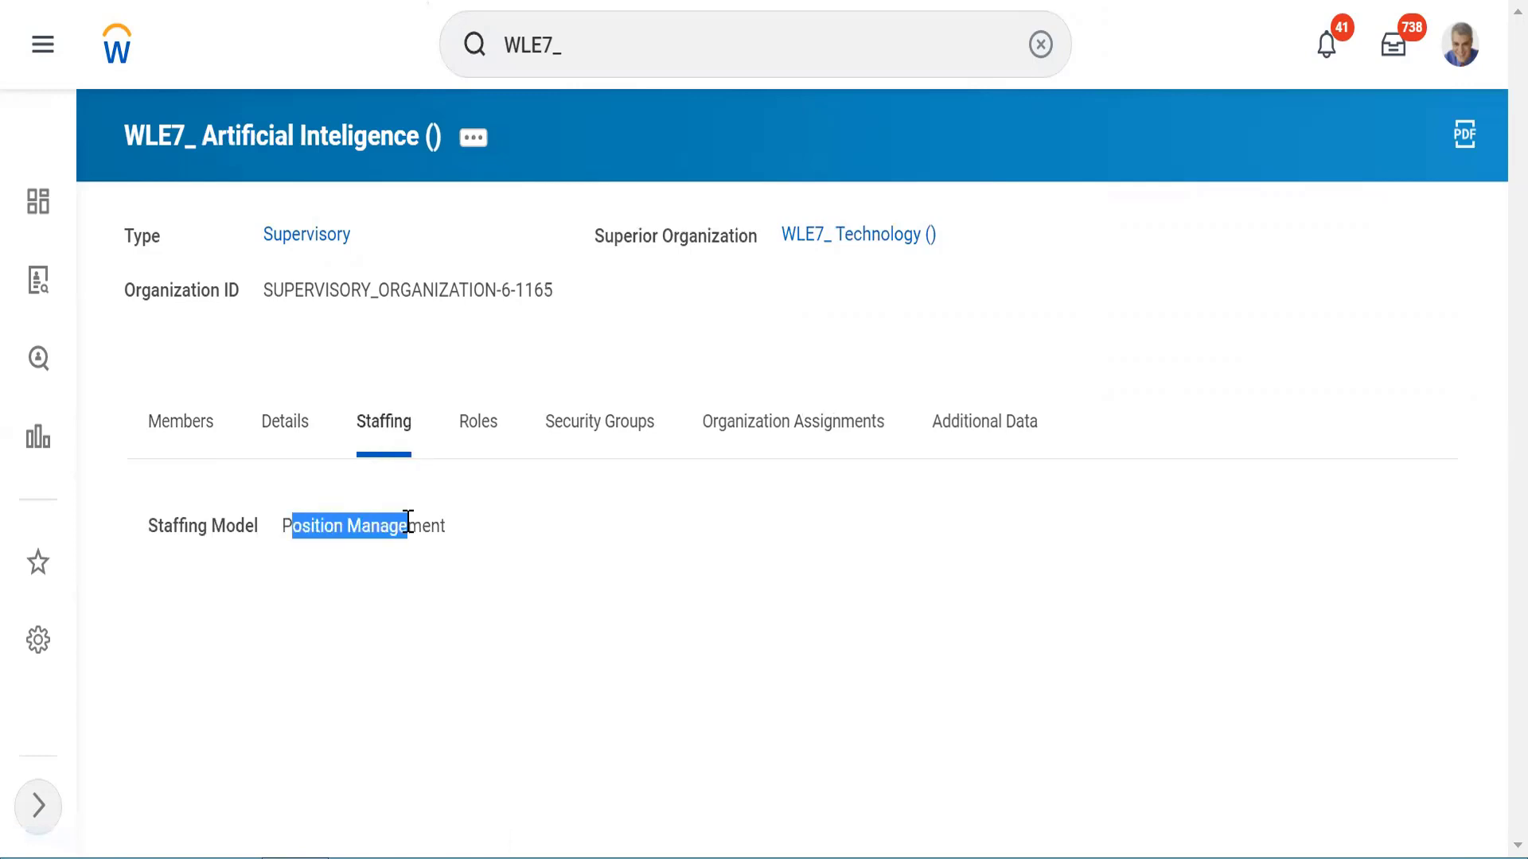
click(403, 370)
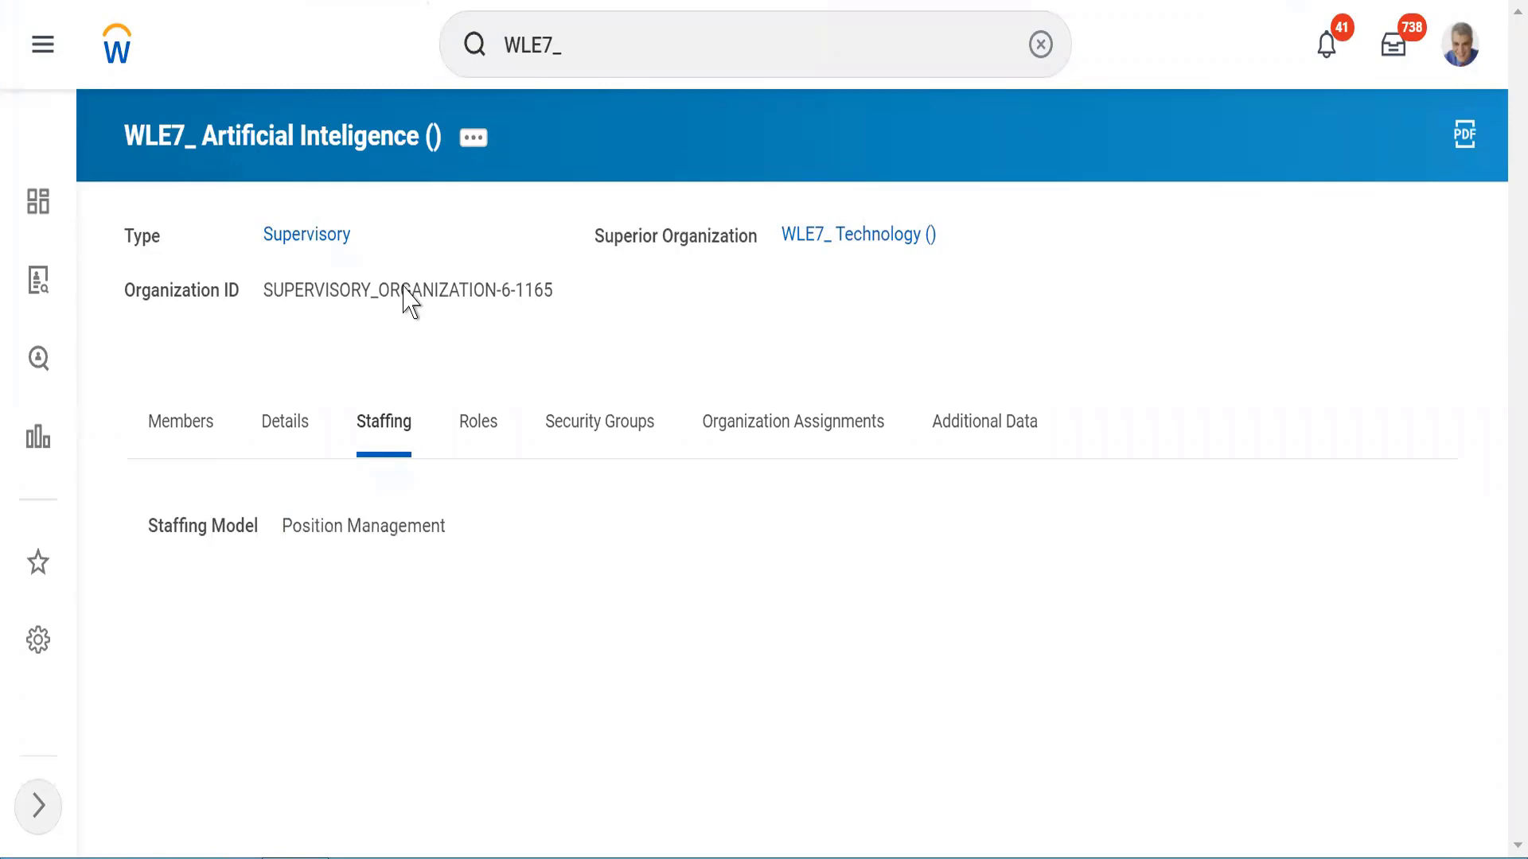
Step: Start a new position from the organization's Staffing related actions
click(475, 142)
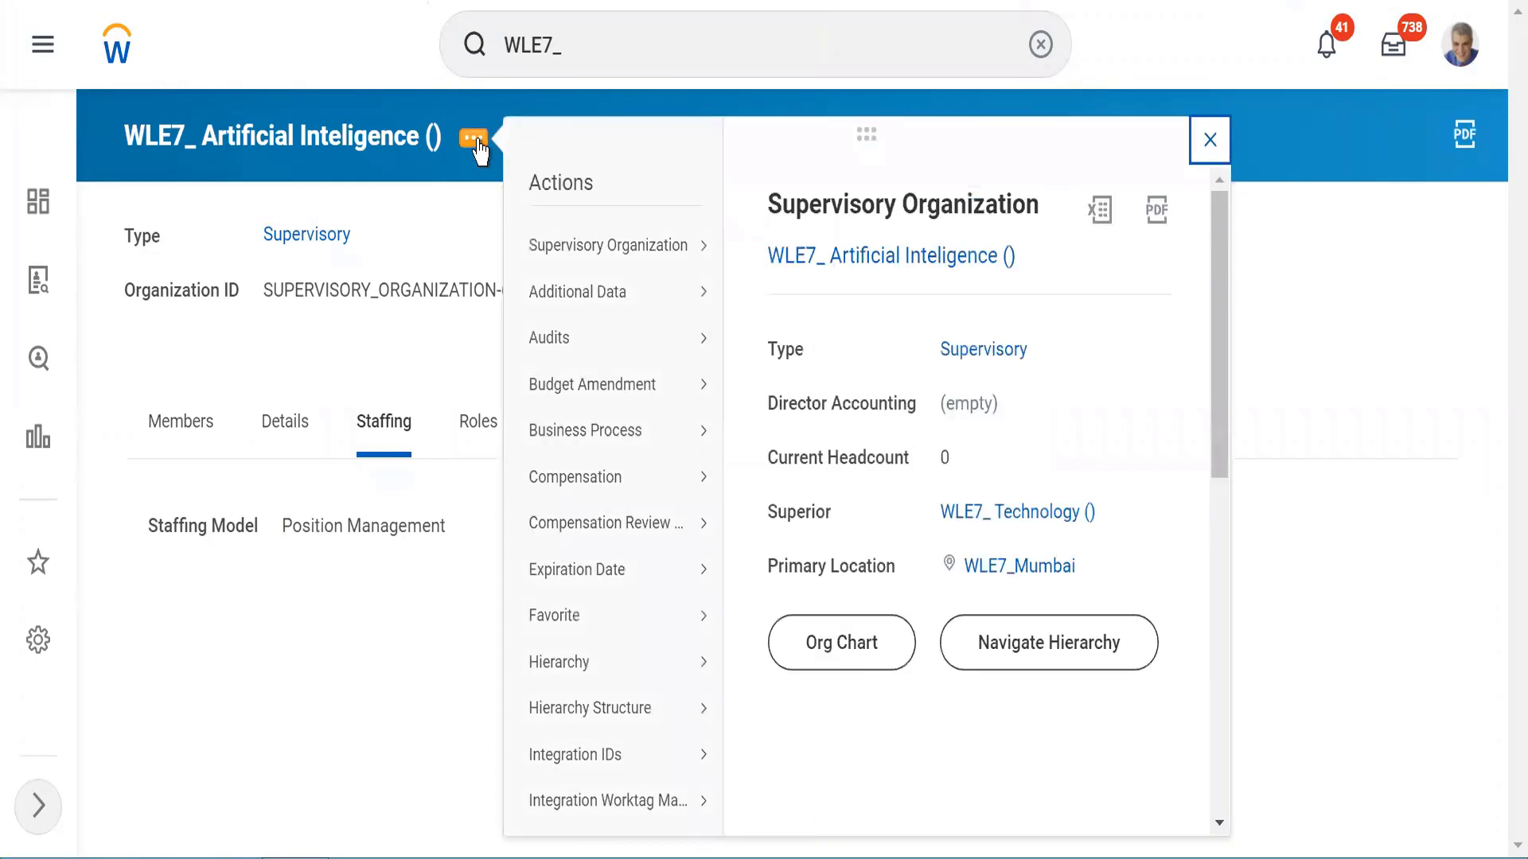
scroll(1229, 631, down, 5)
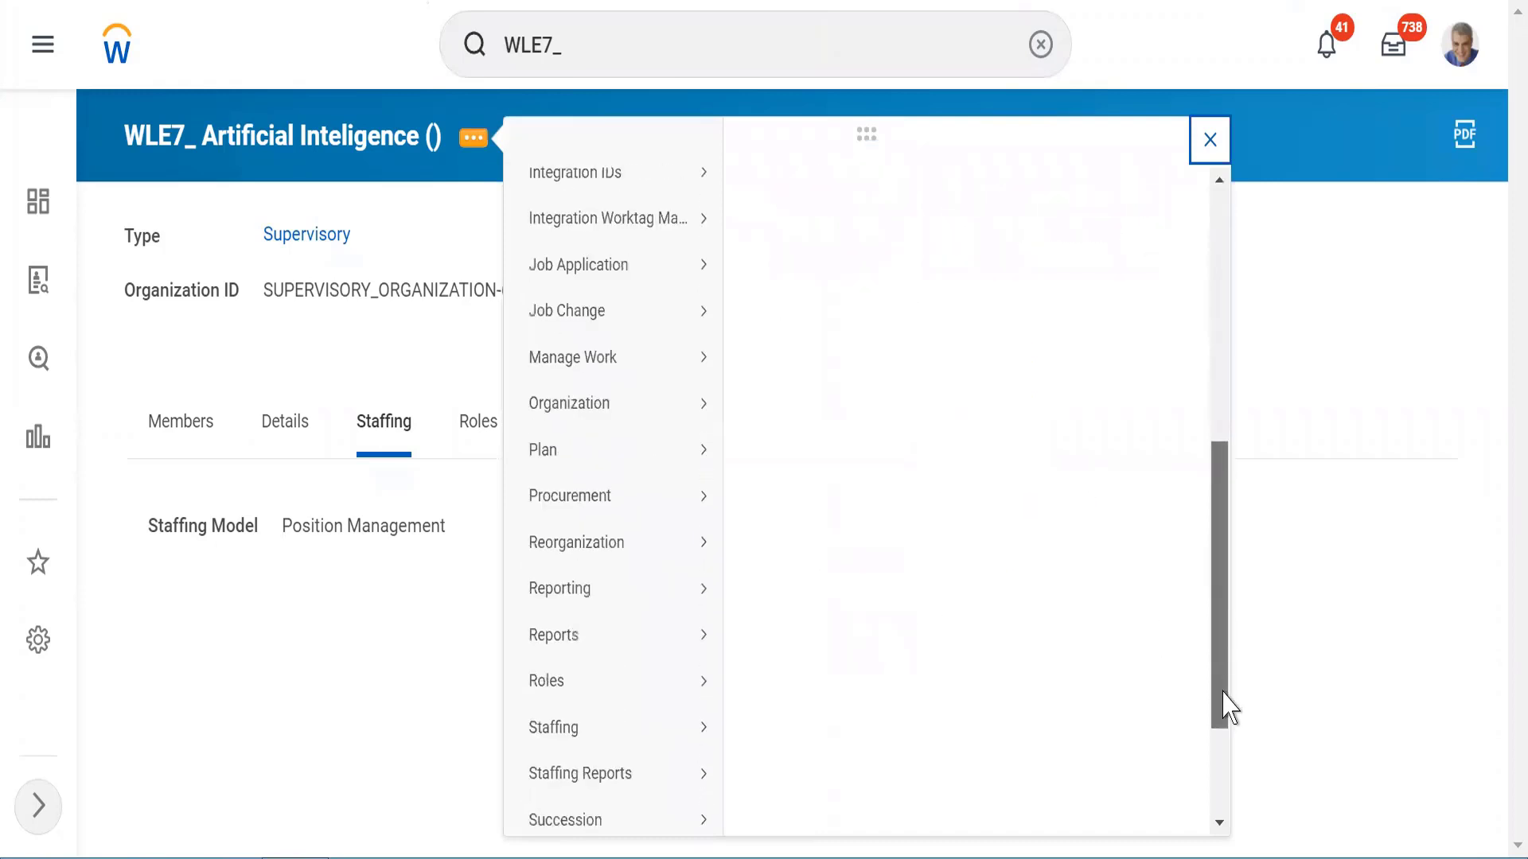
mouse_move(671, 728)
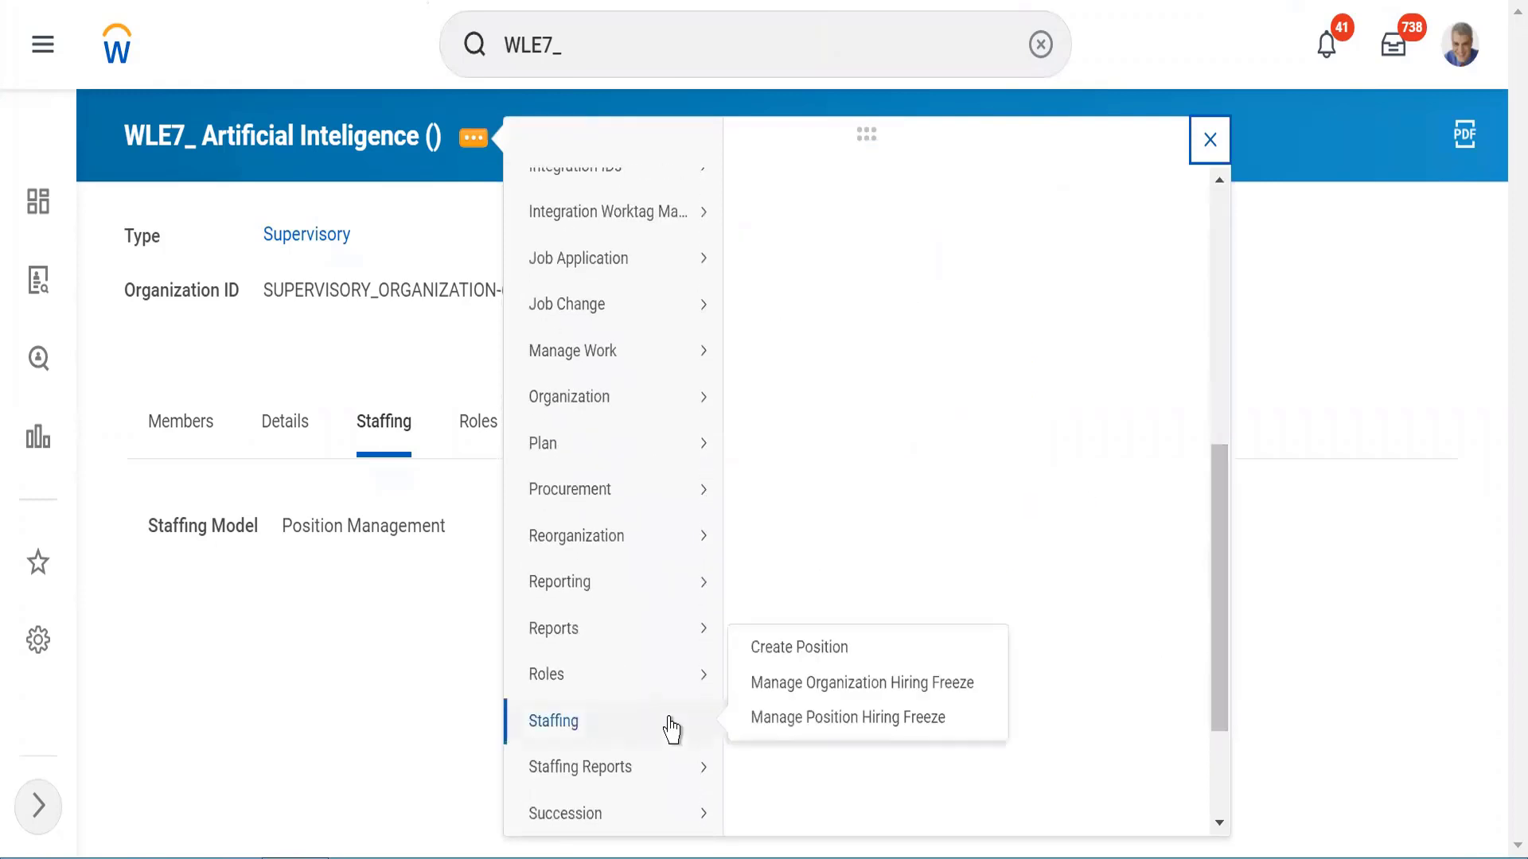
click(796, 648)
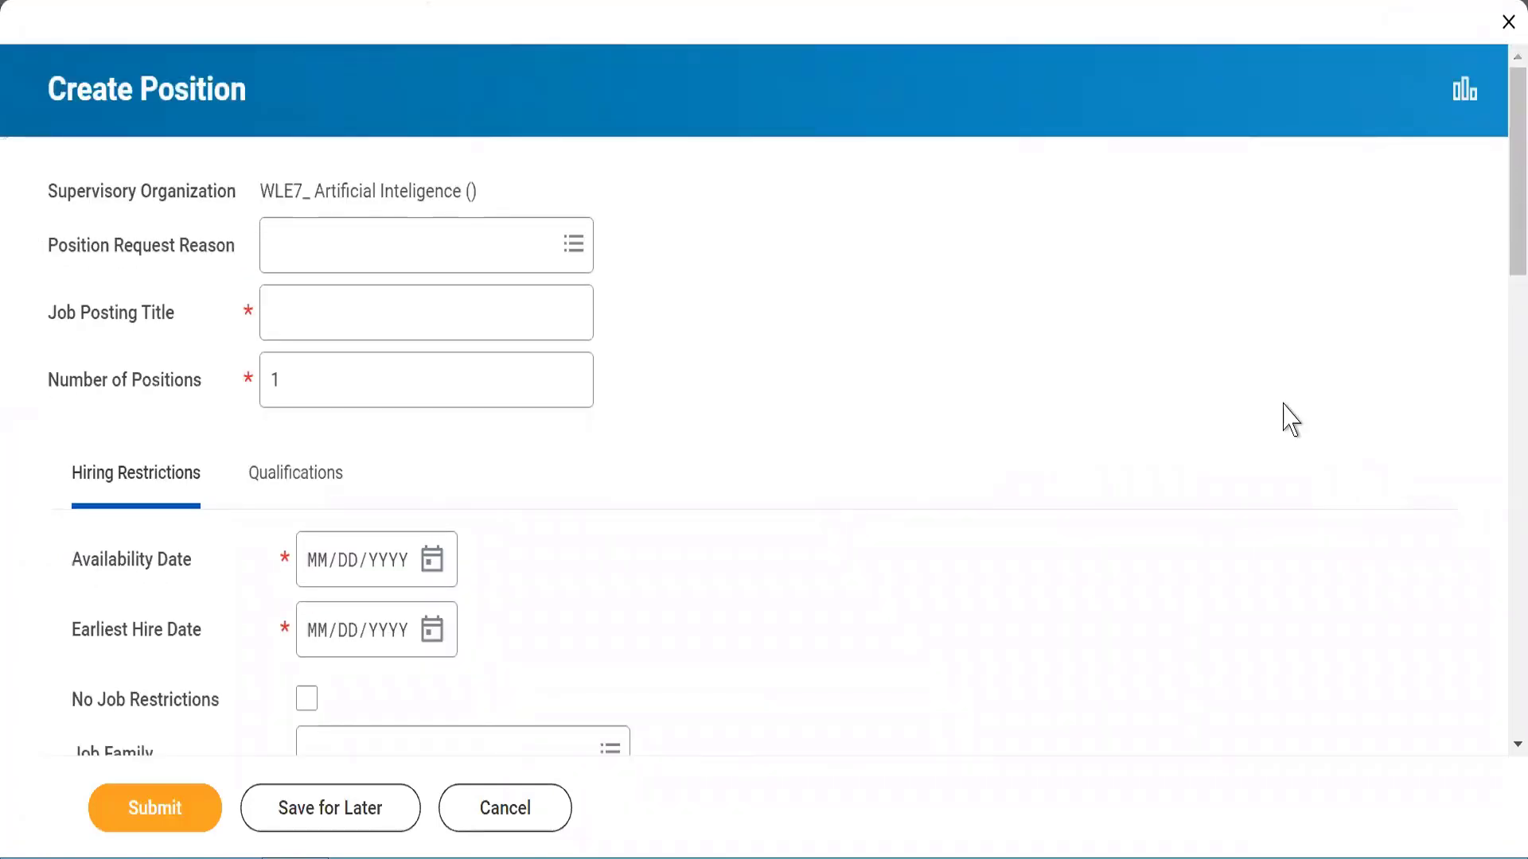
Step: Set the position request reason to Position Request > Understaffed
click(281, 250)
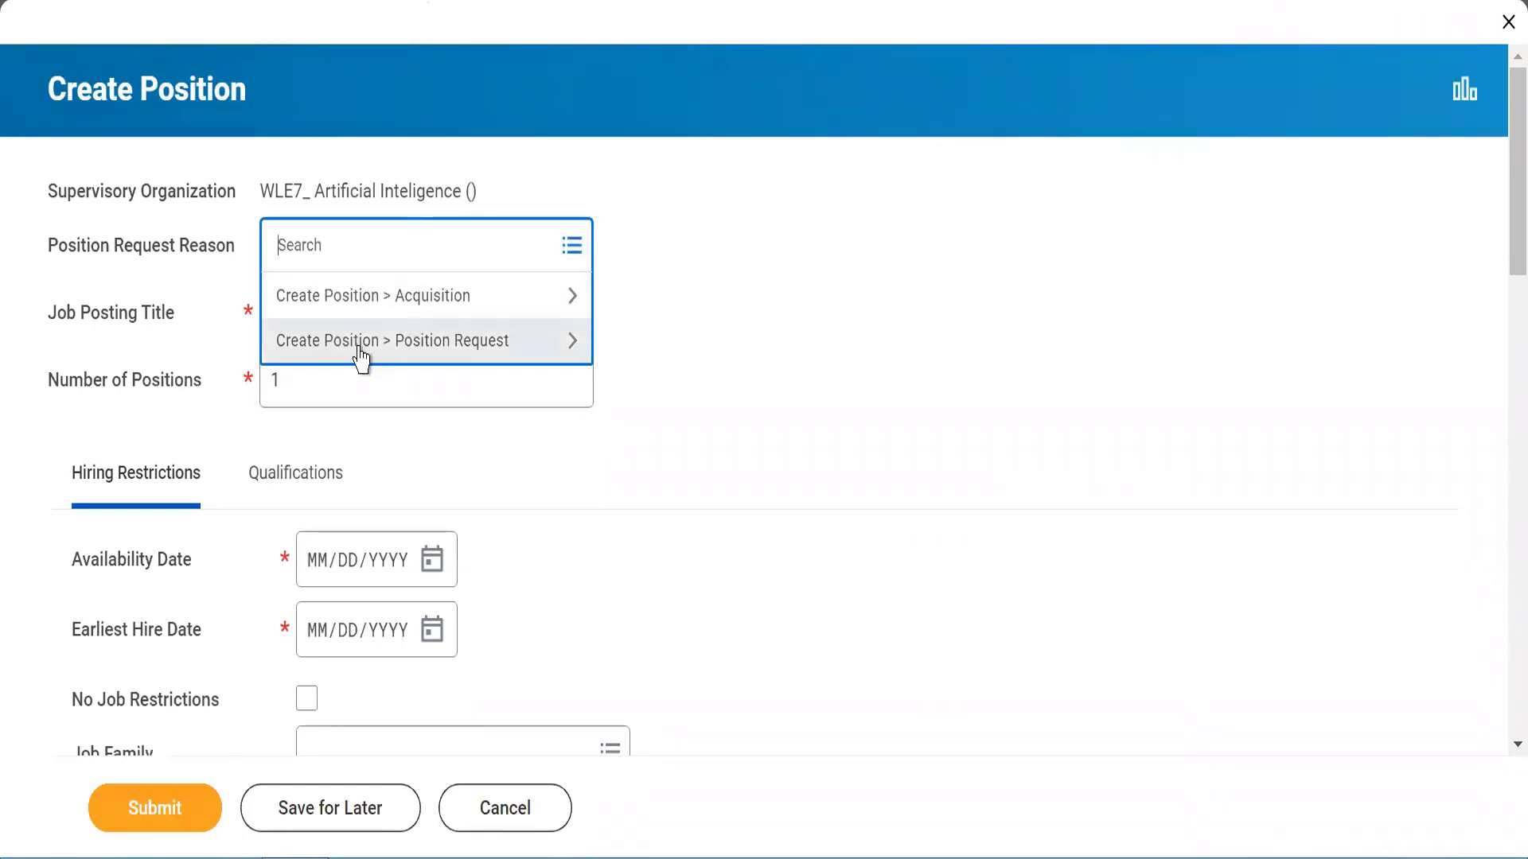
click(360, 344)
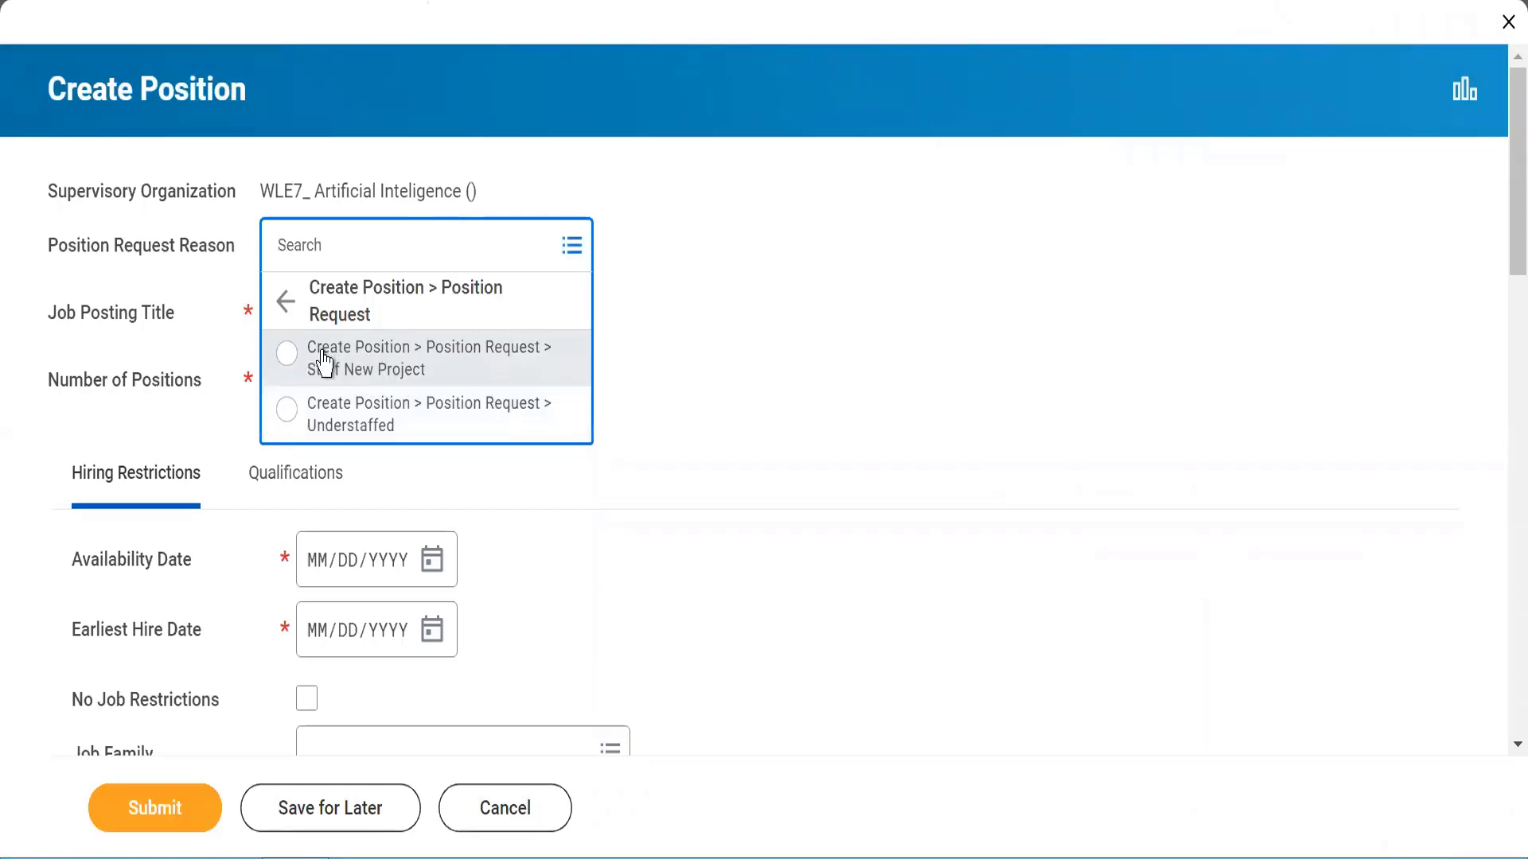
click(382, 372)
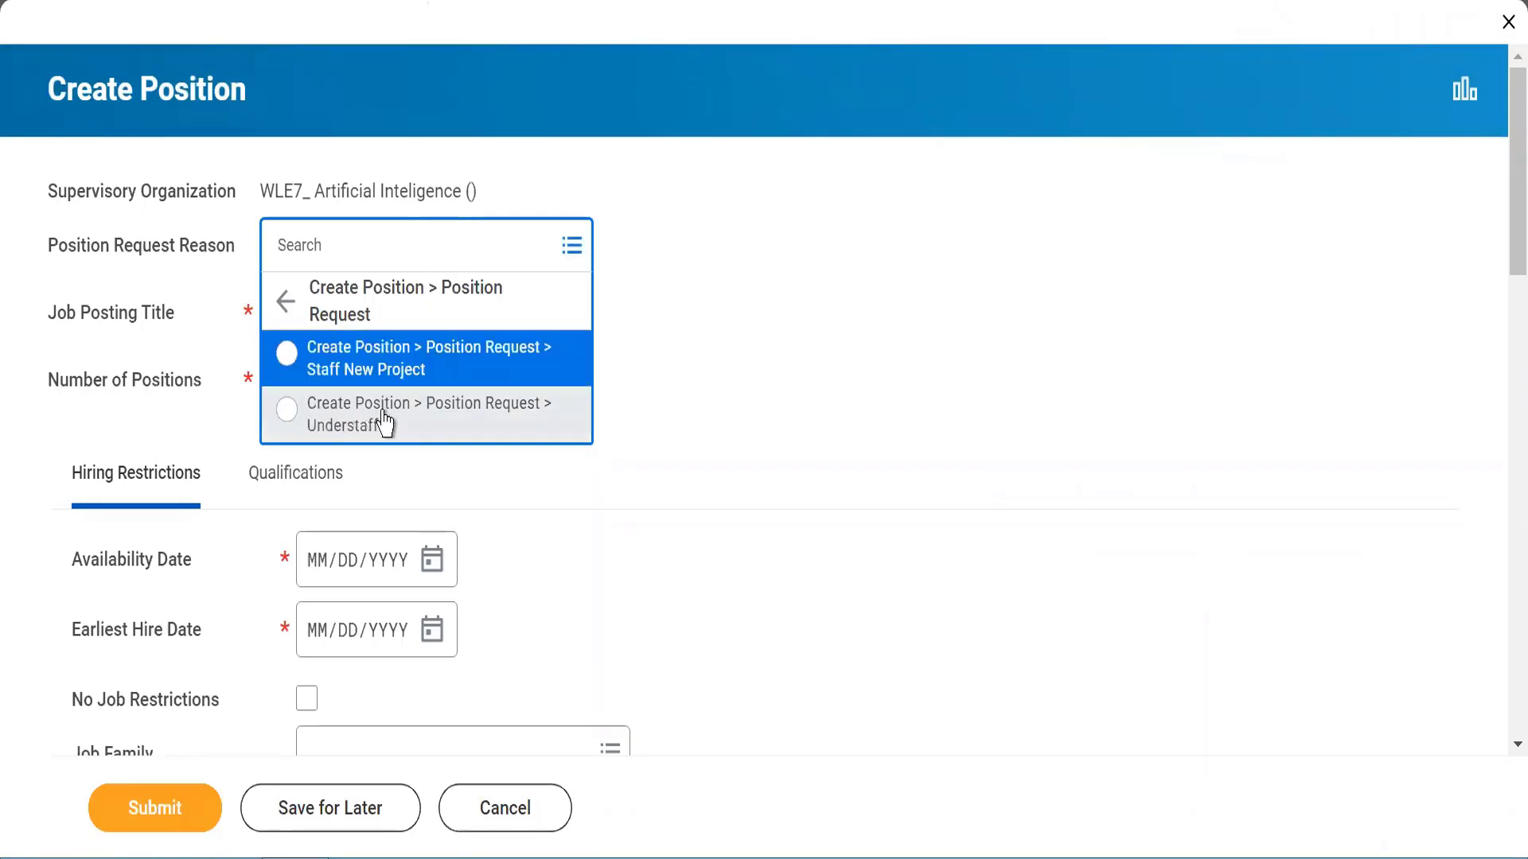
click(289, 411)
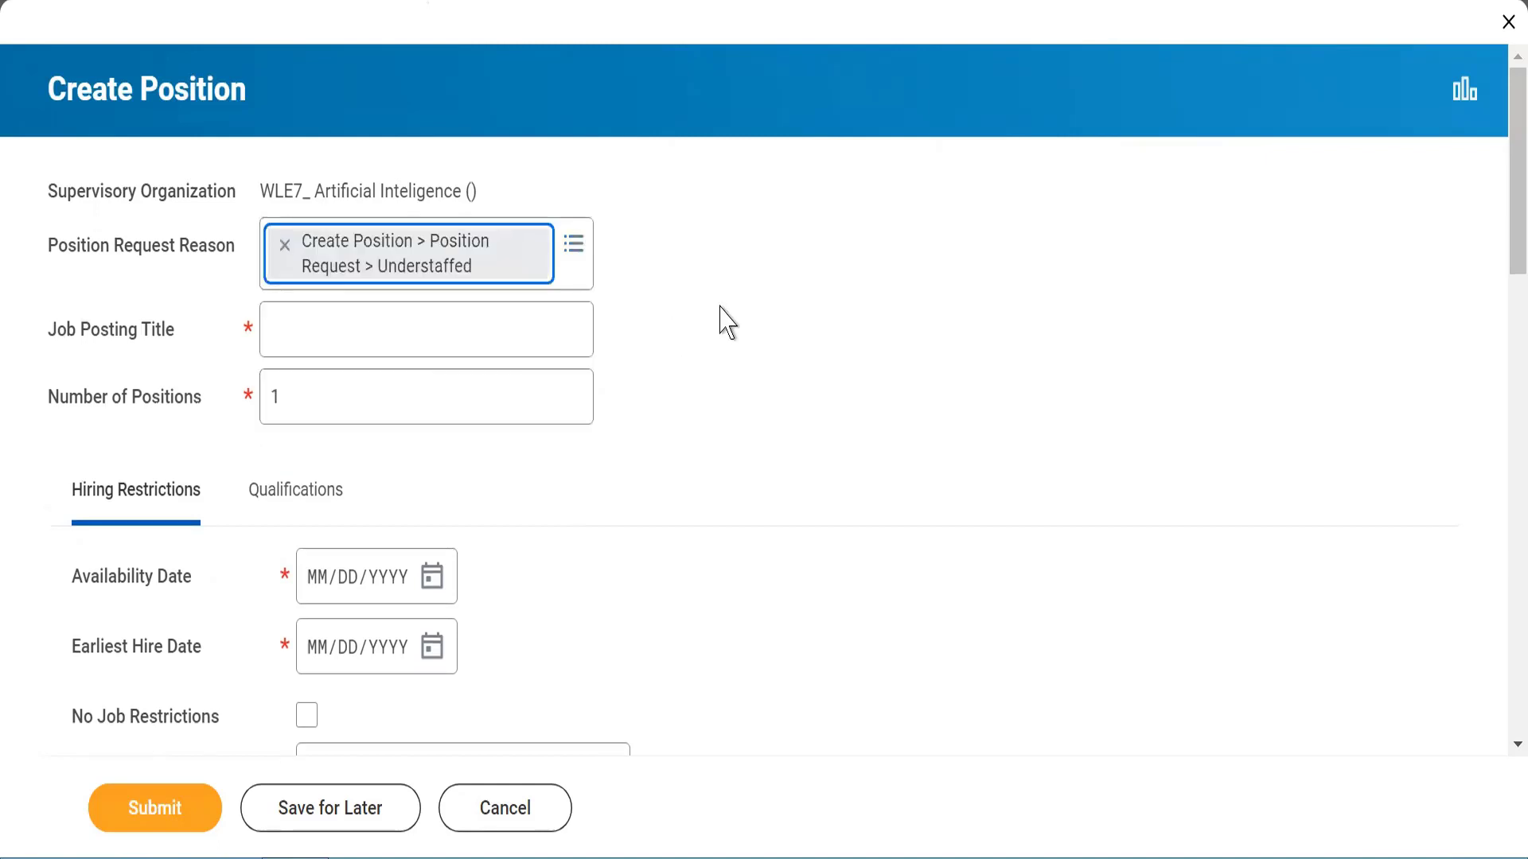
Step: Enter 'Account Executive' as the job posting title
click(293, 336)
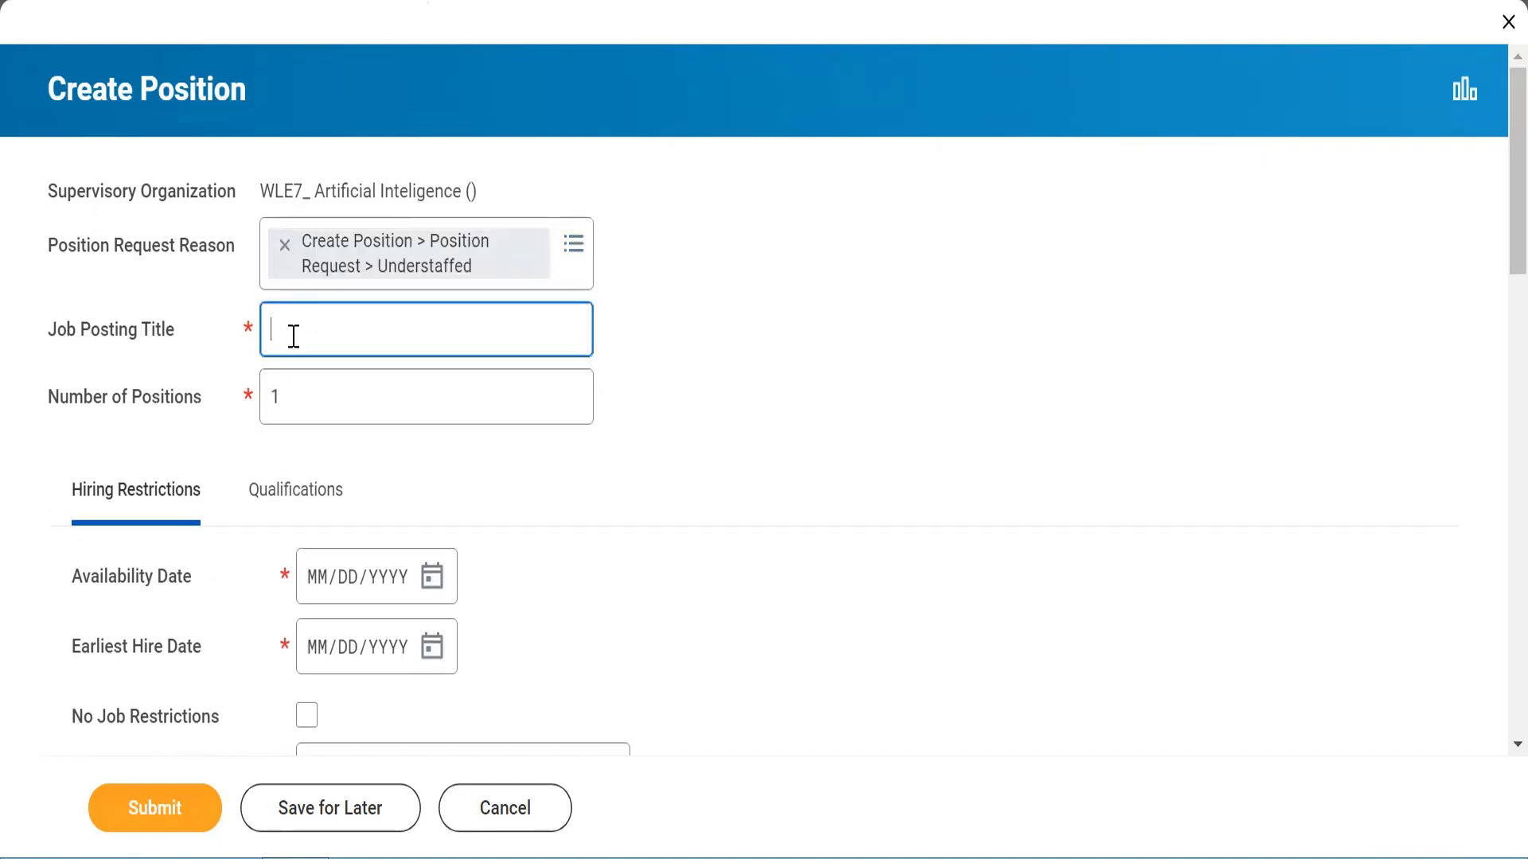
text(Account)
key(BackSpace)
key(BackSpace)
key(BackSpace)
key(BackSpace)
key(BackSpace)
key(BackSpace)
text(Account Executive)
click(777, 424)
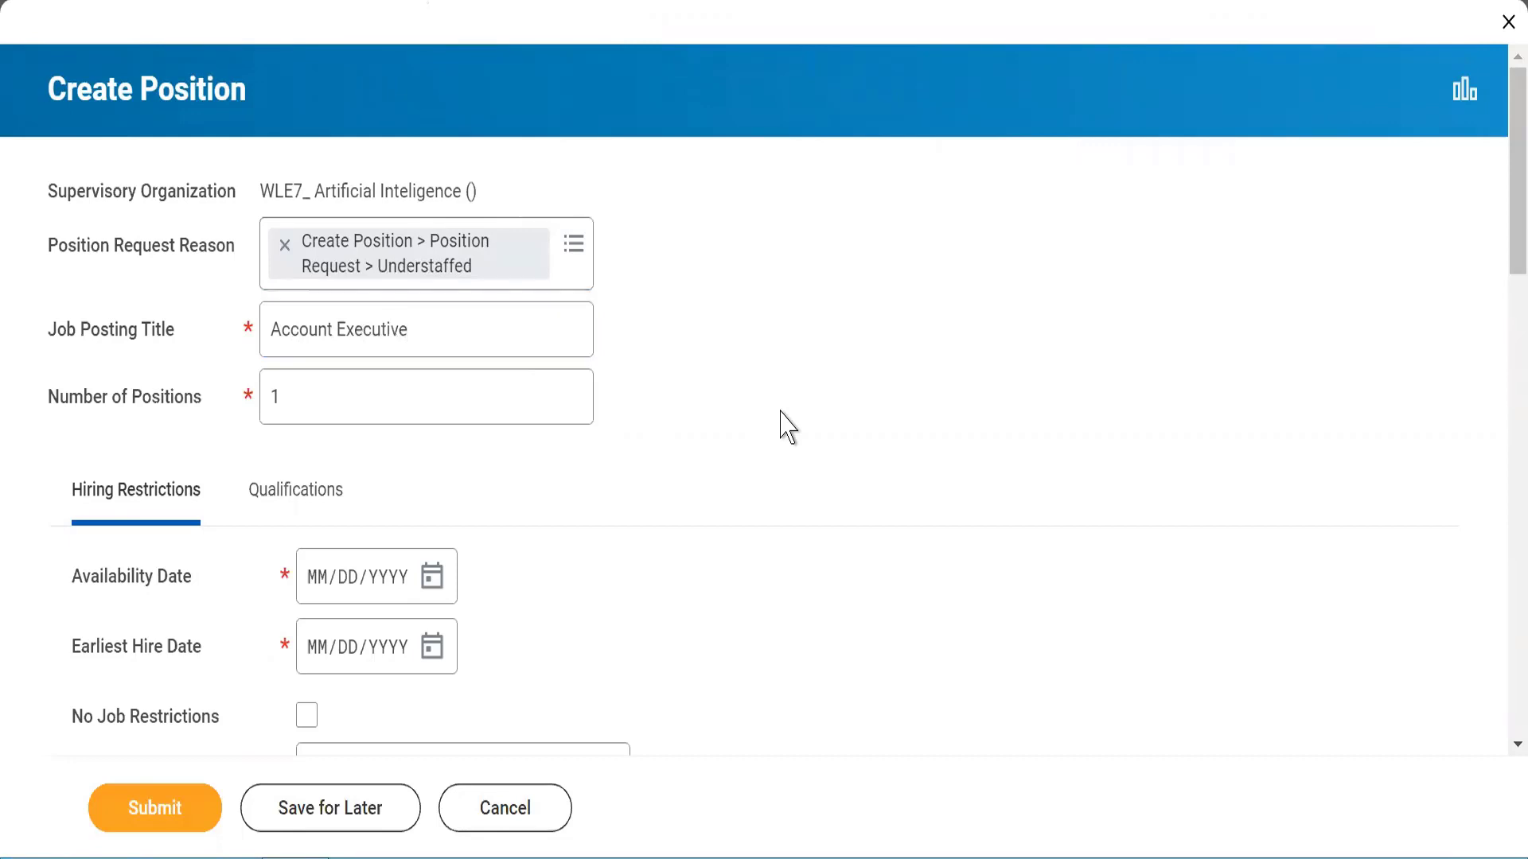
Step: Keep 1 position and date both availability and earliest hire to July 21, 2022
click(311, 389)
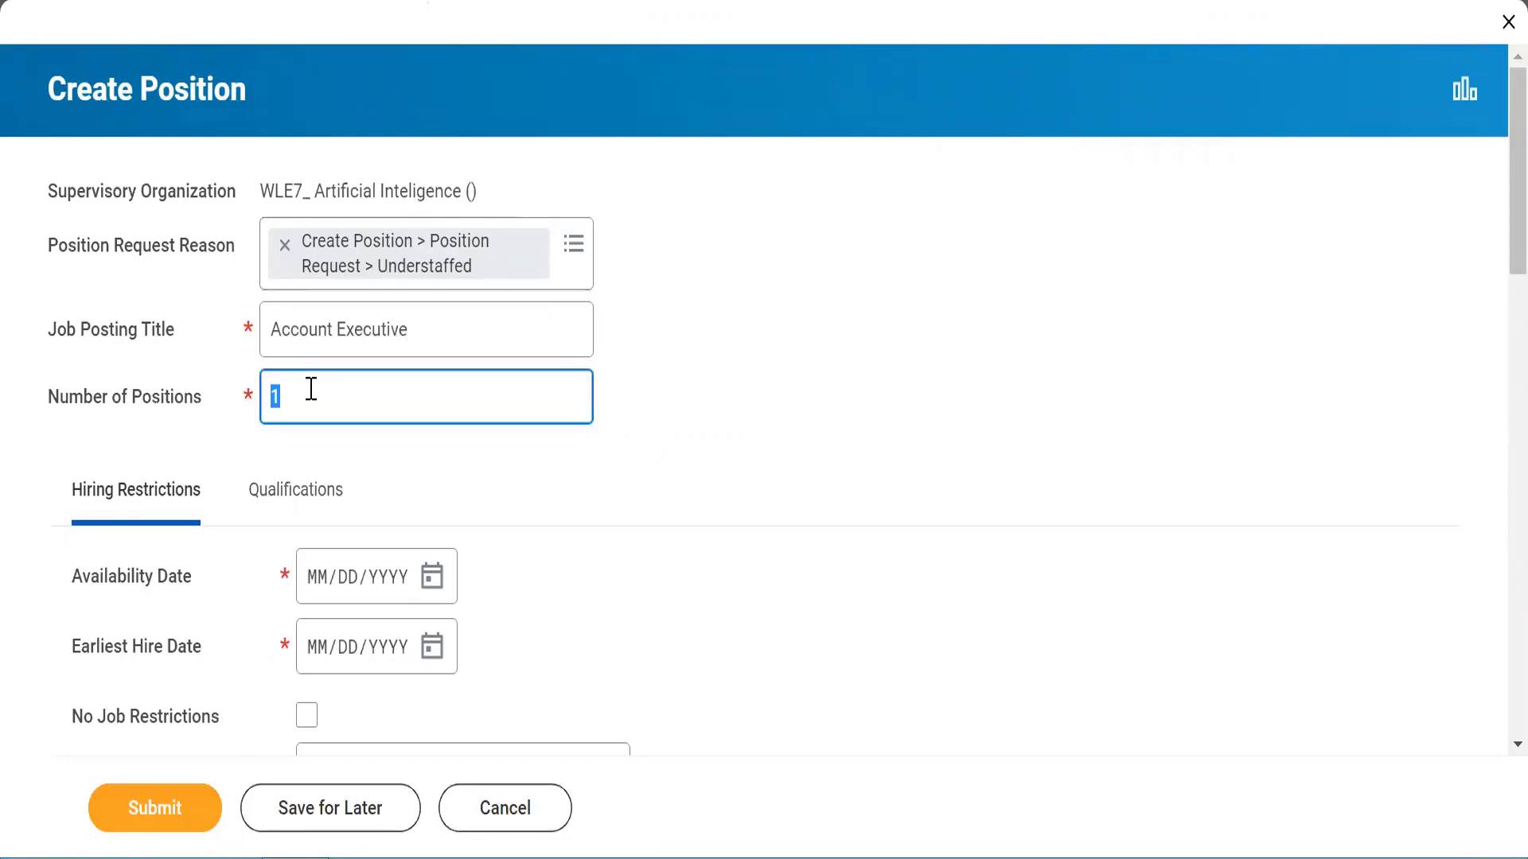
click(496, 463)
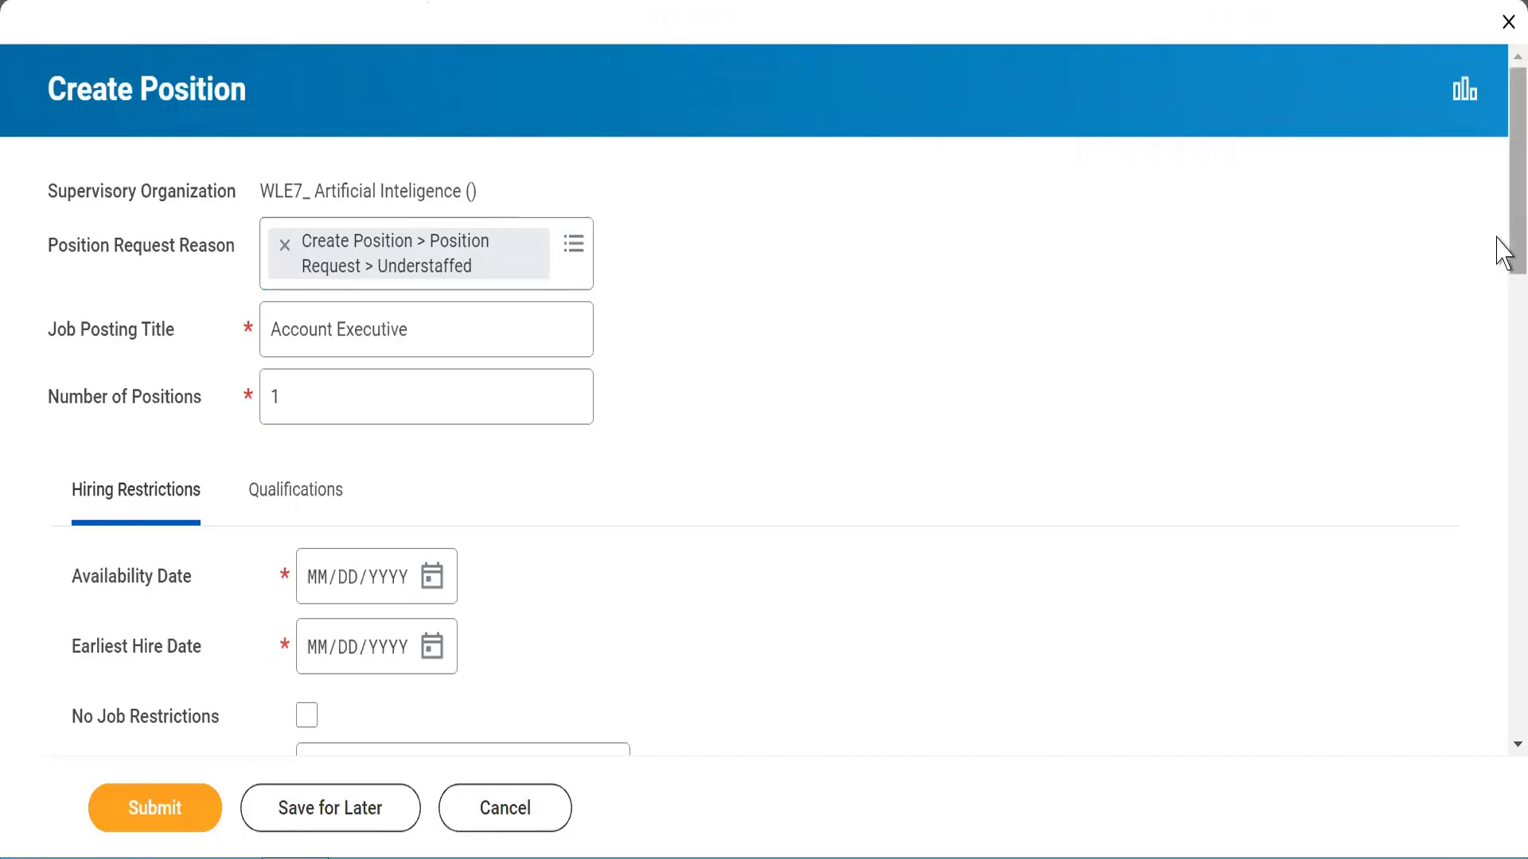
scroll(1502, 318, down, 4)
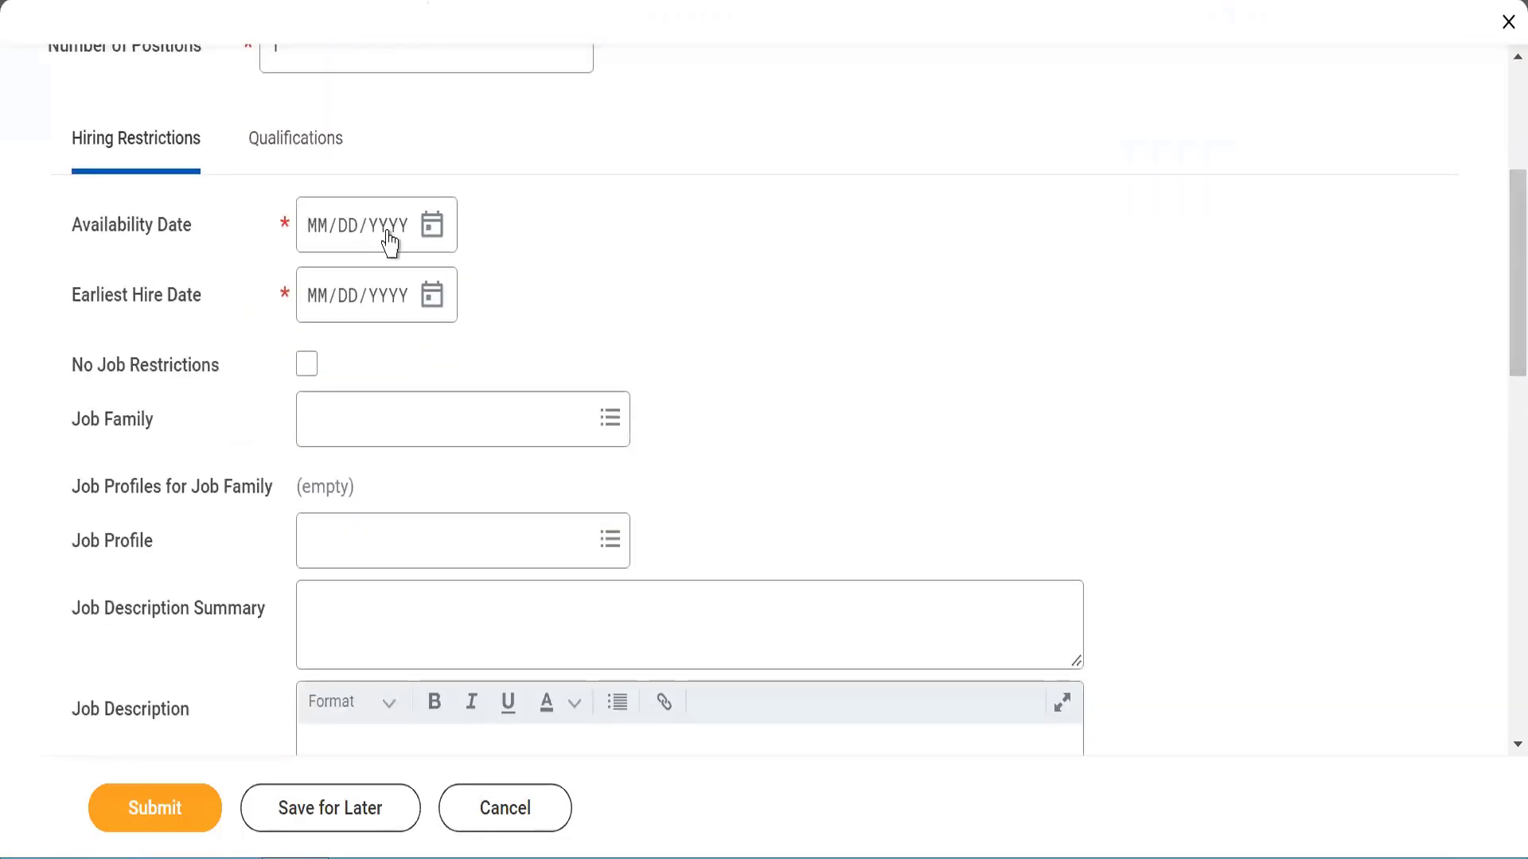
click(431, 242)
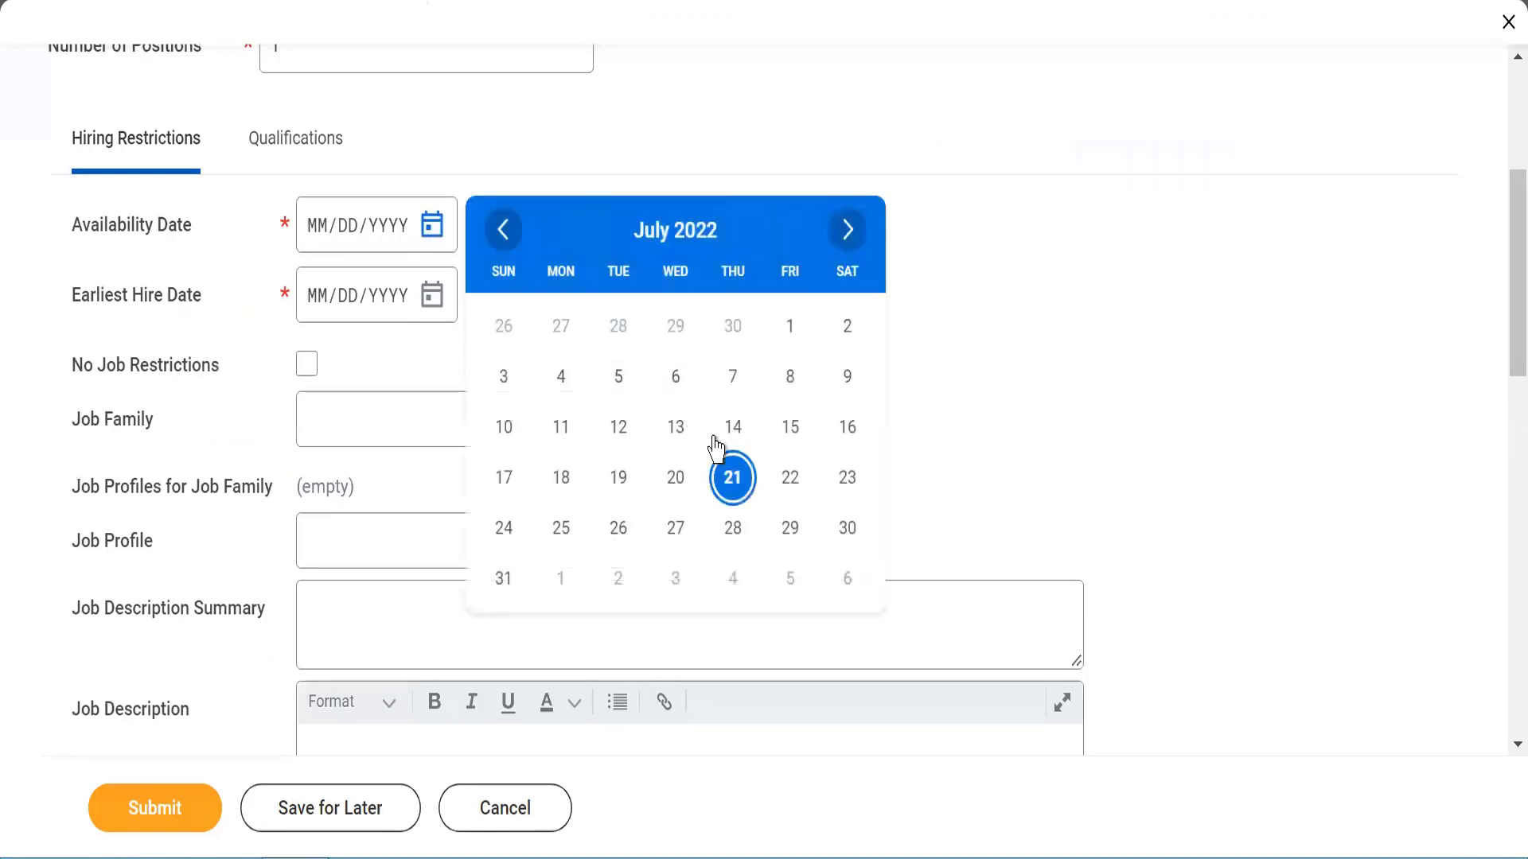
click(732, 479)
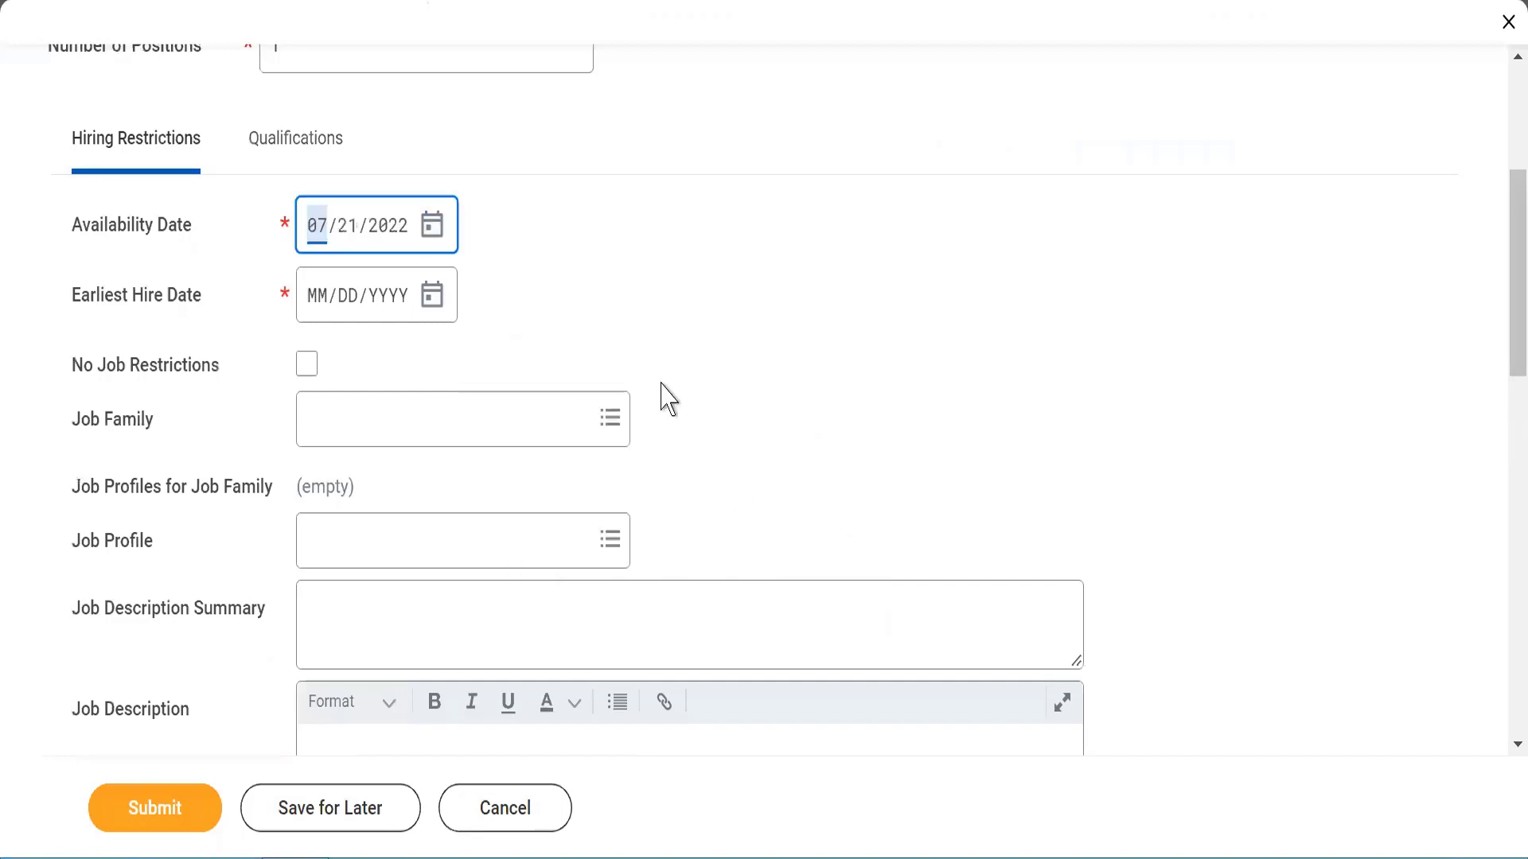
click(627, 274)
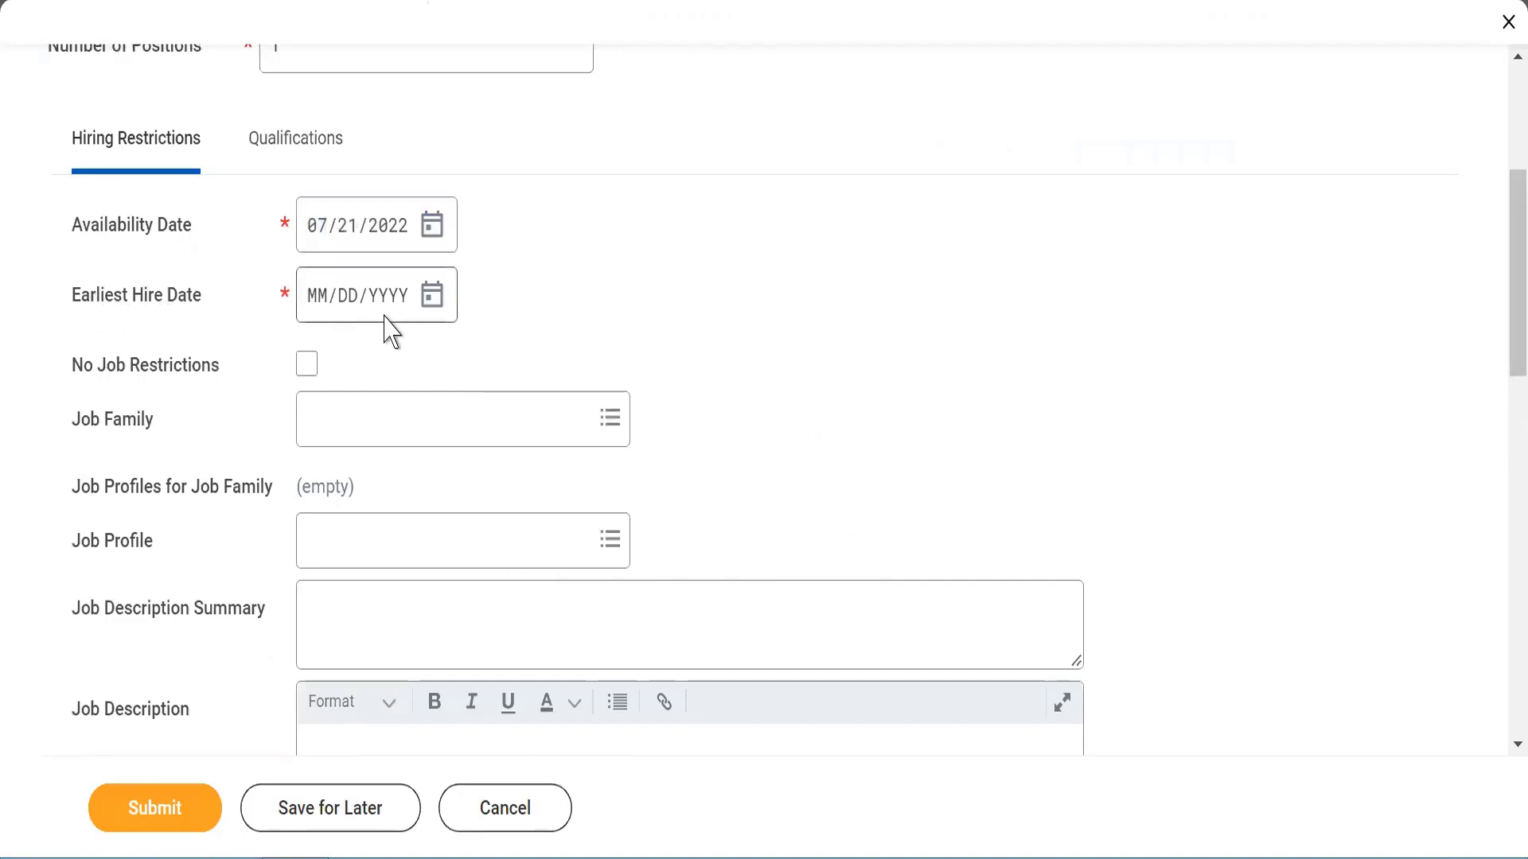
click(434, 300)
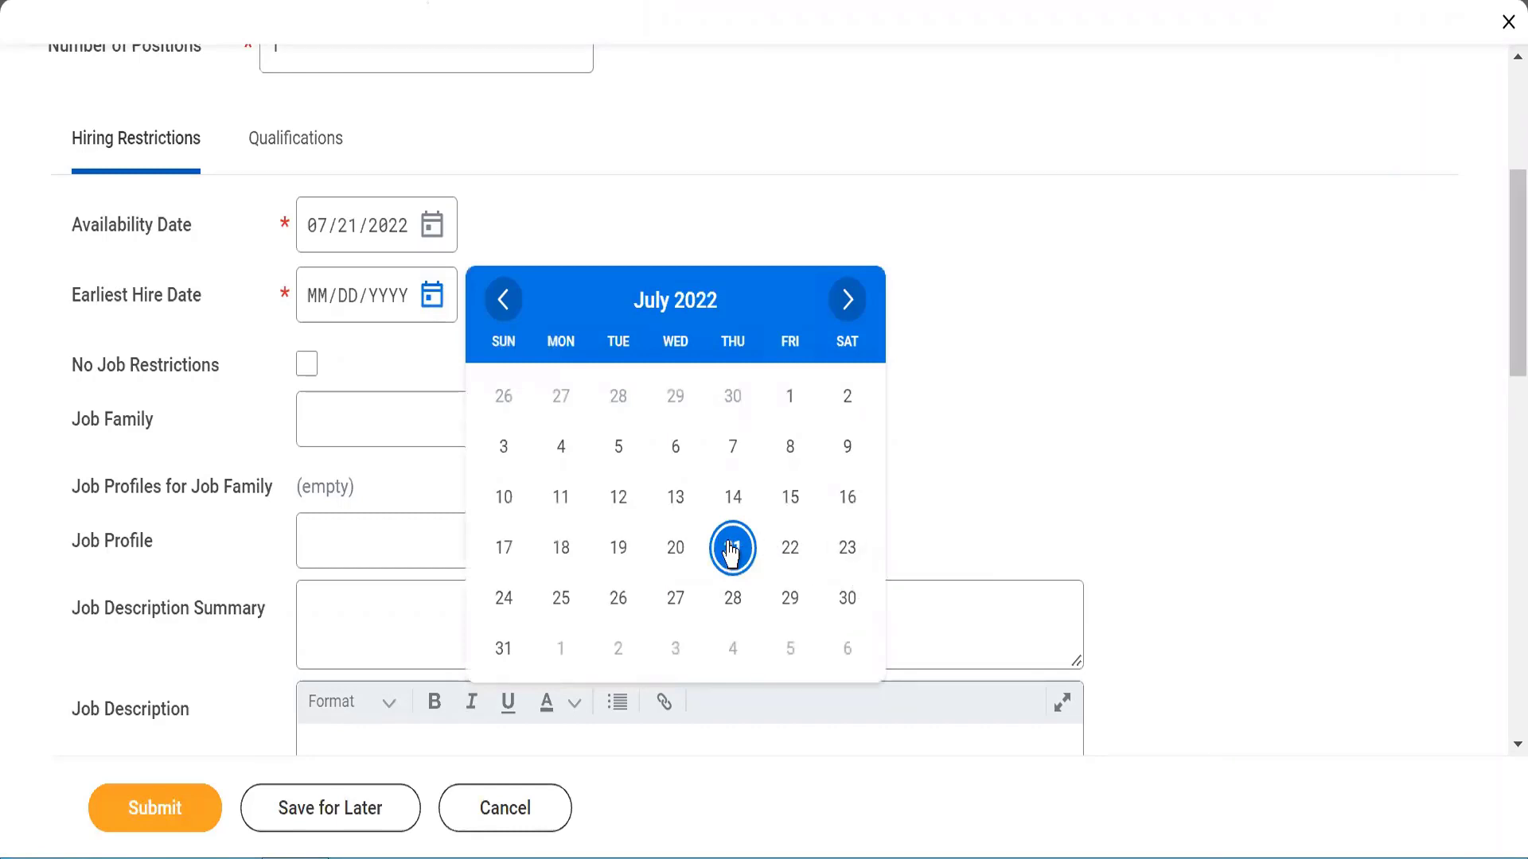
click(730, 549)
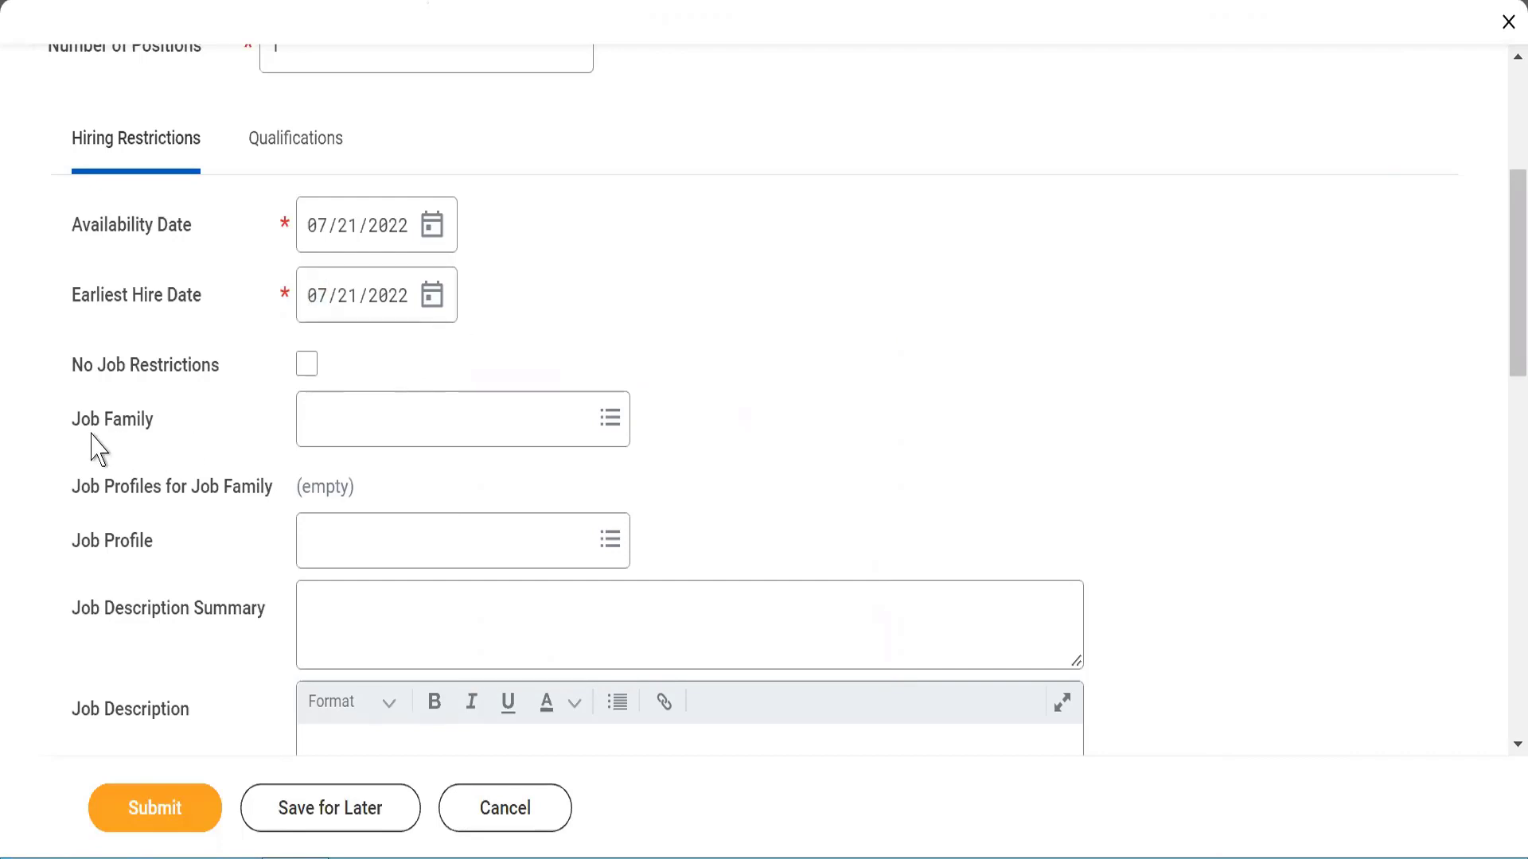
Step: Restrict the job family to WLE7_Account Executive
drag(102, 426, 156, 434)
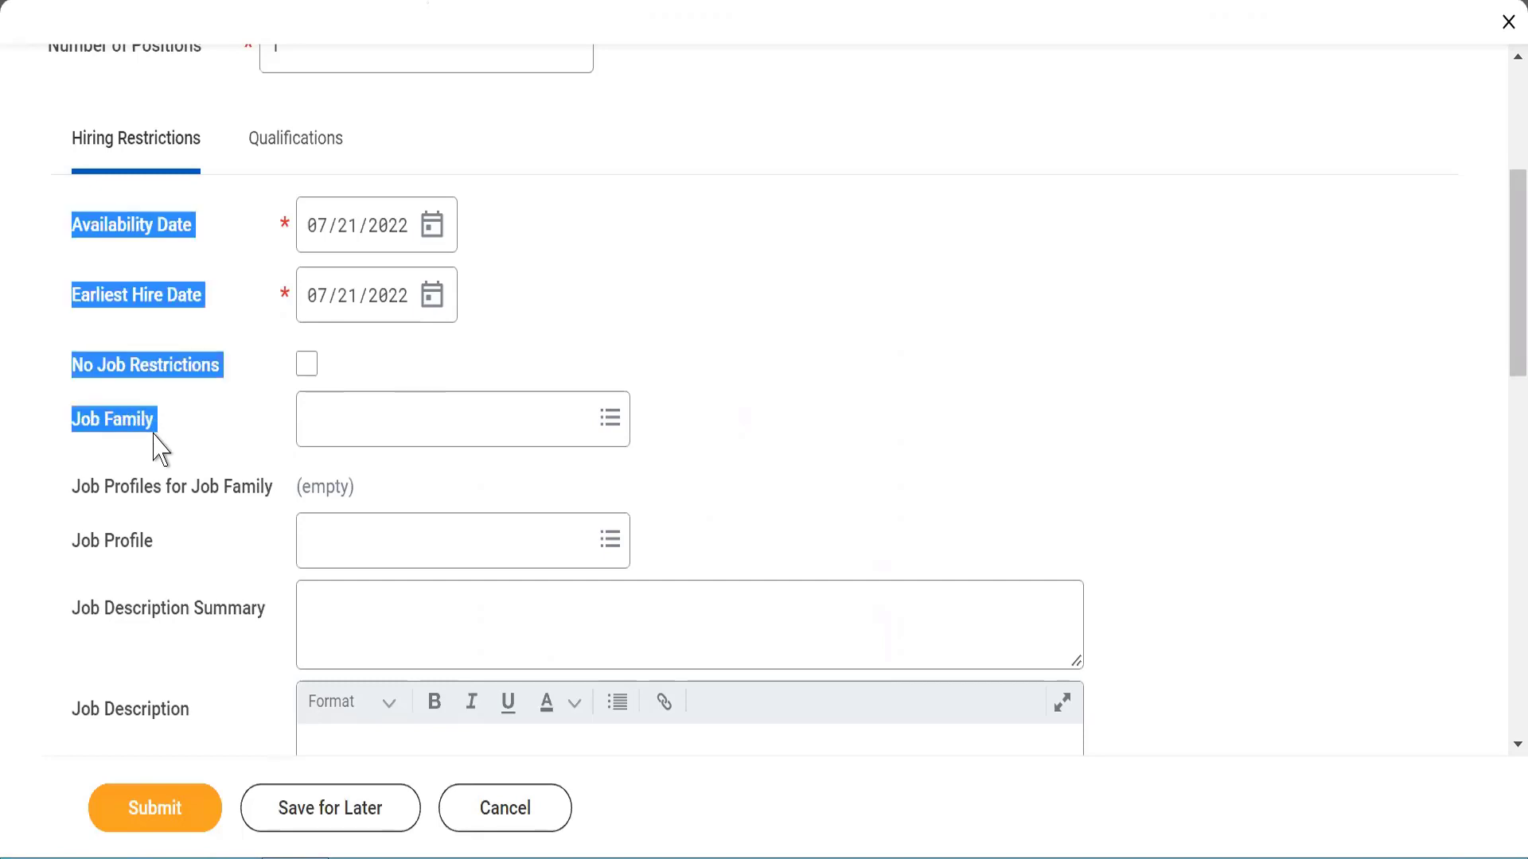
click(99, 426)
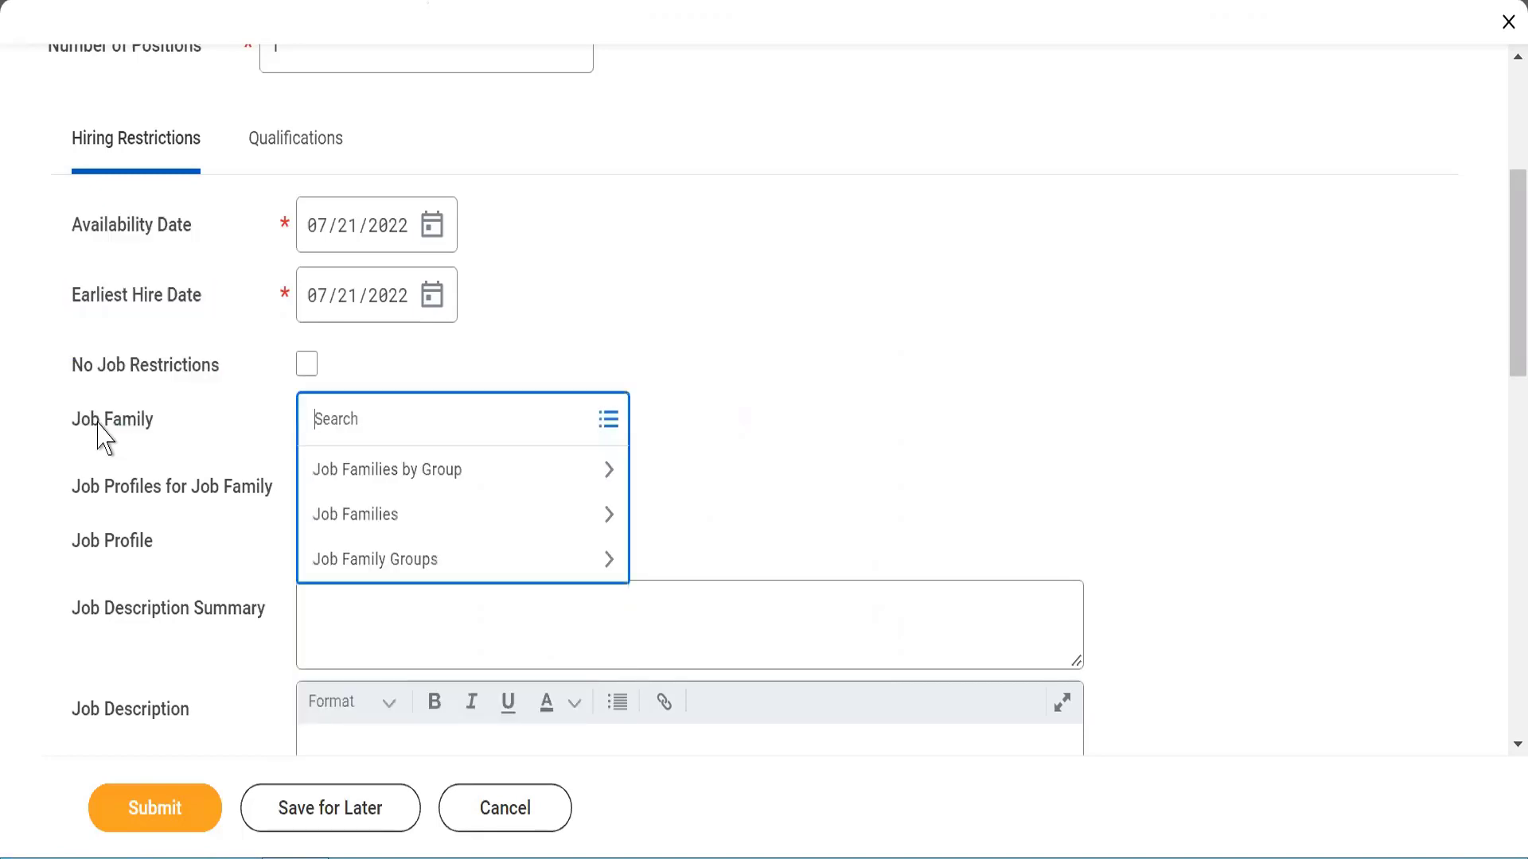
text(WLE7_)
key(Return)
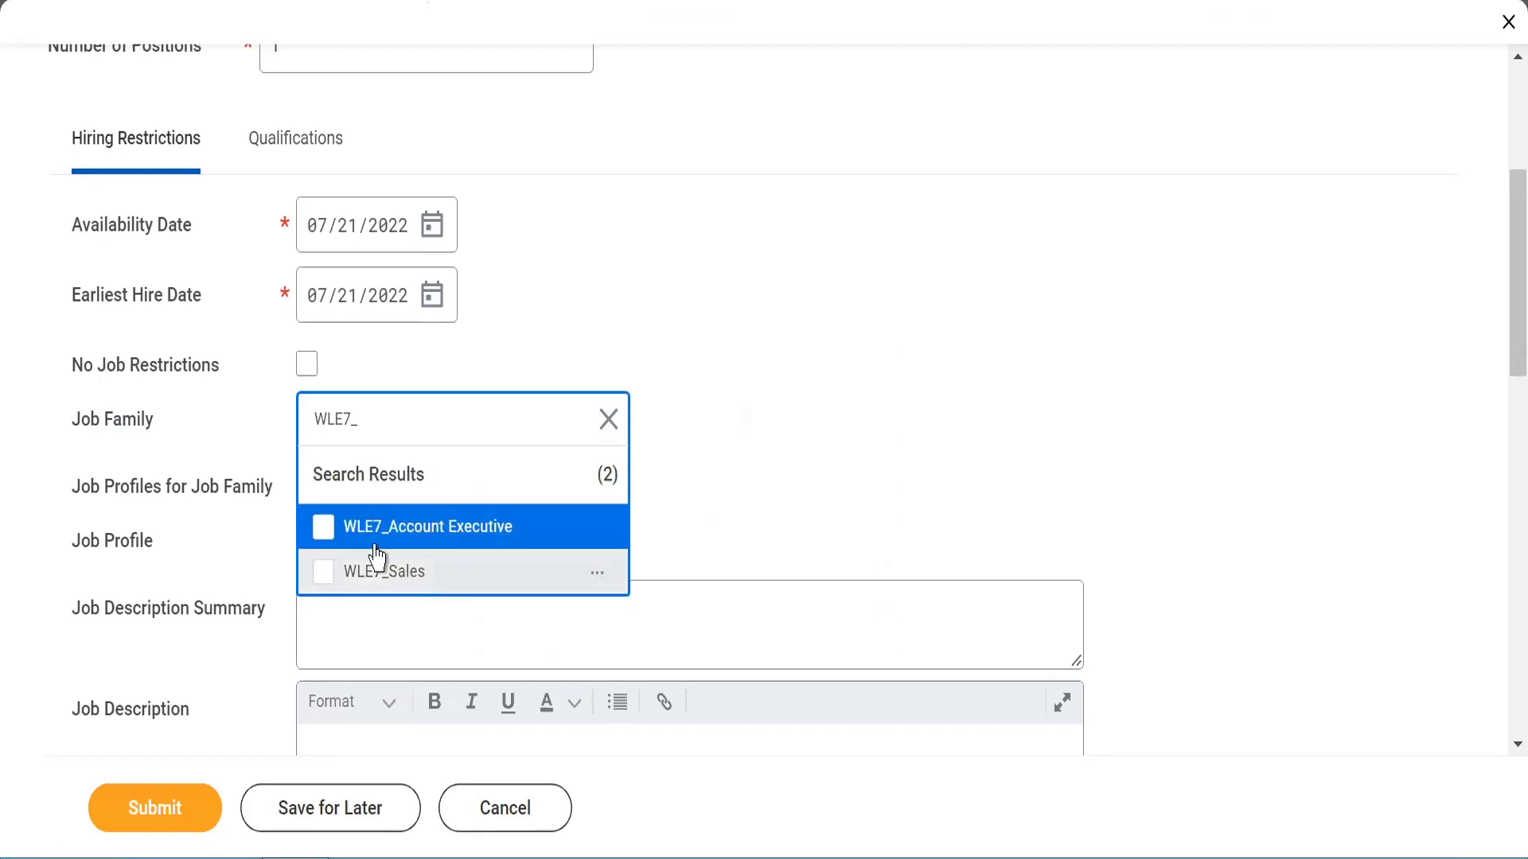
click(325, 534)
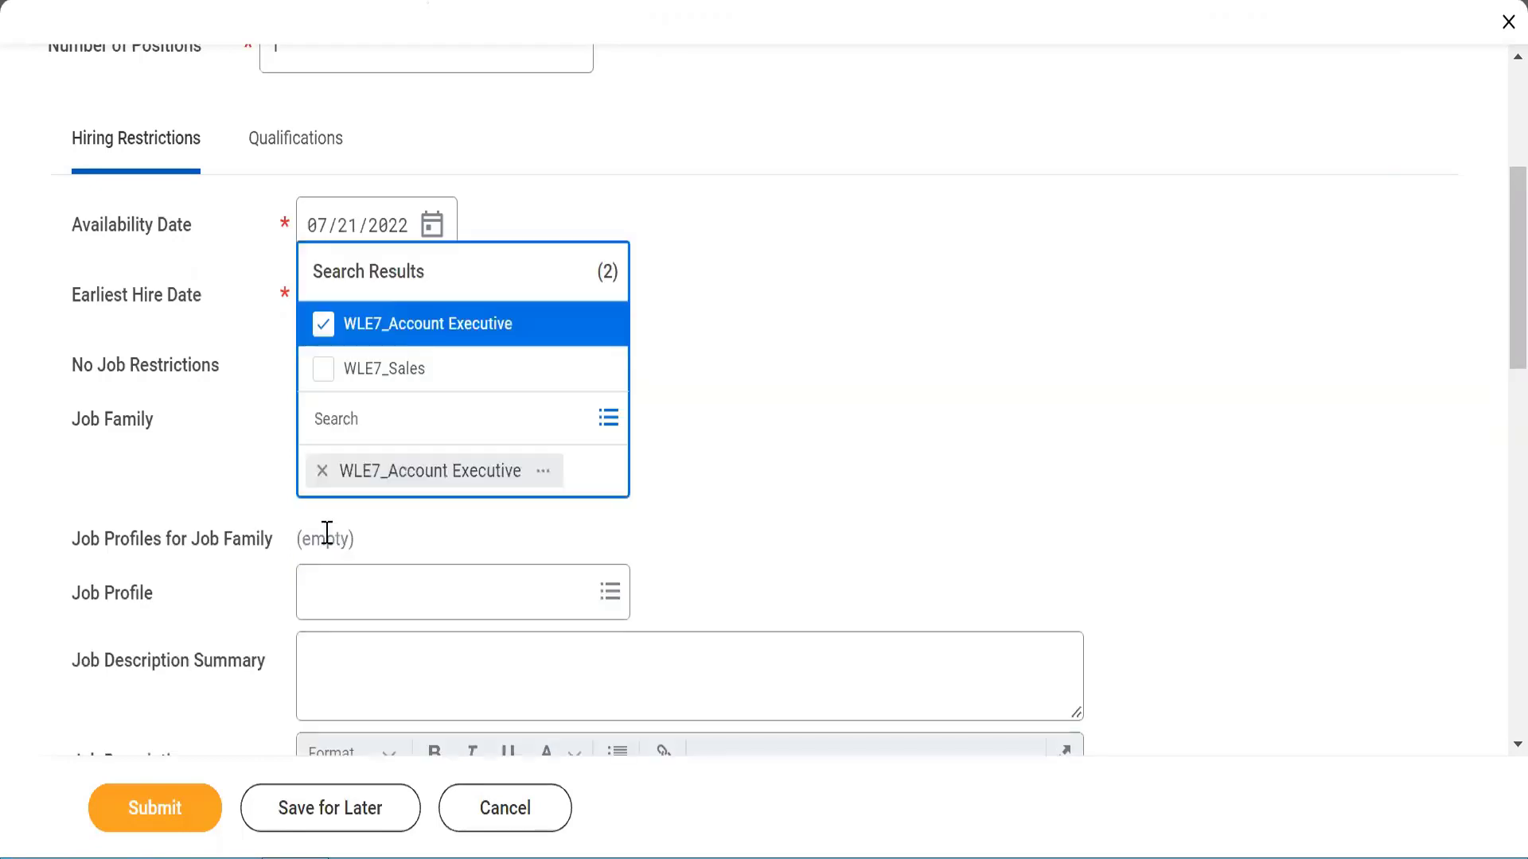
click(765, 409)
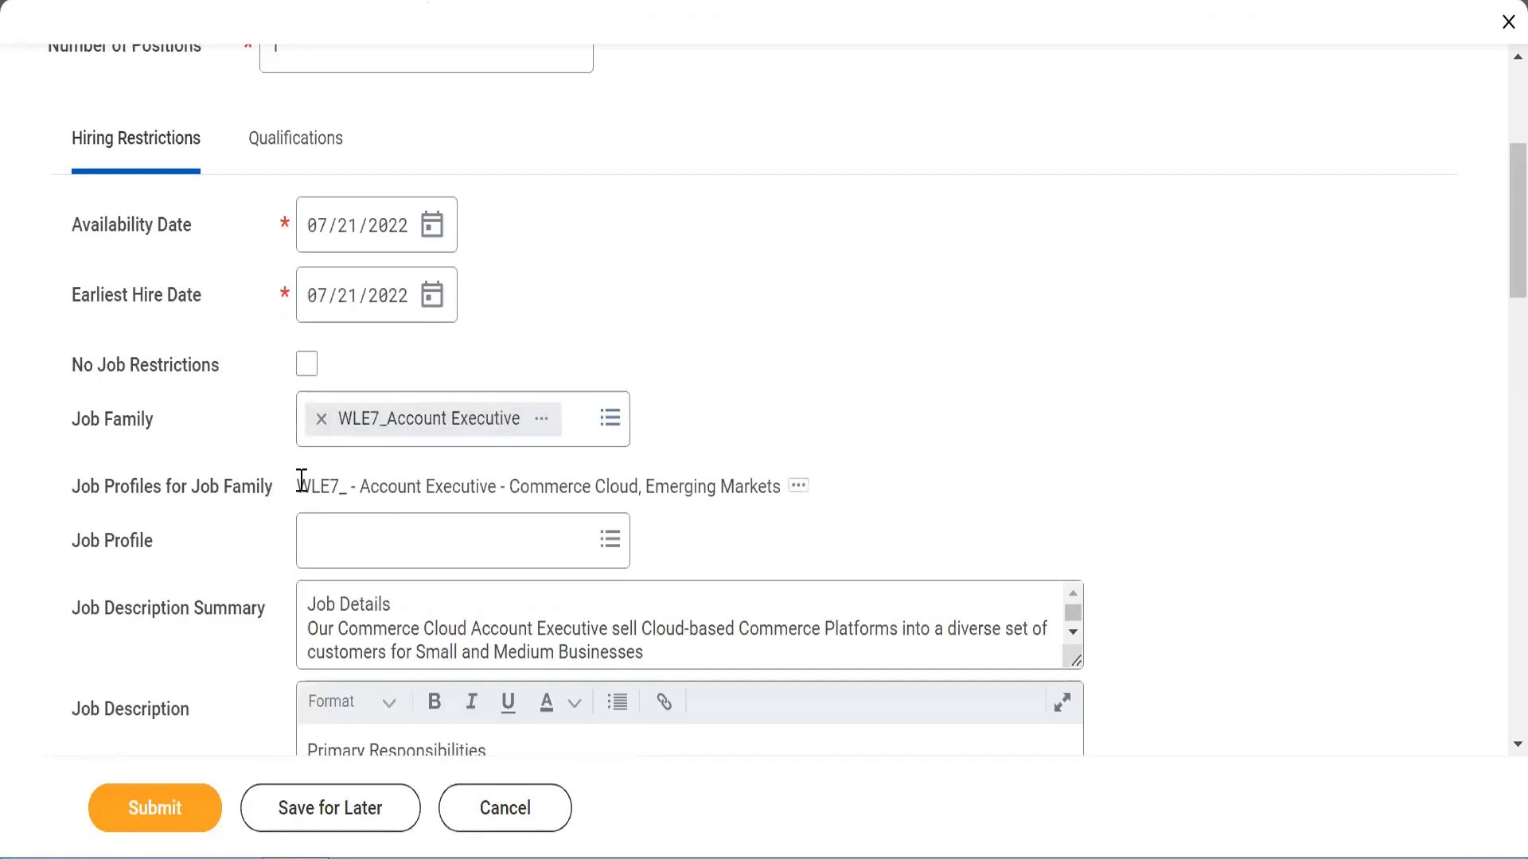
Step: Set the job profile to the family's Commerce Cloud, Emerging Markets Account Executive profile
drag(297, 482, 792, 501)
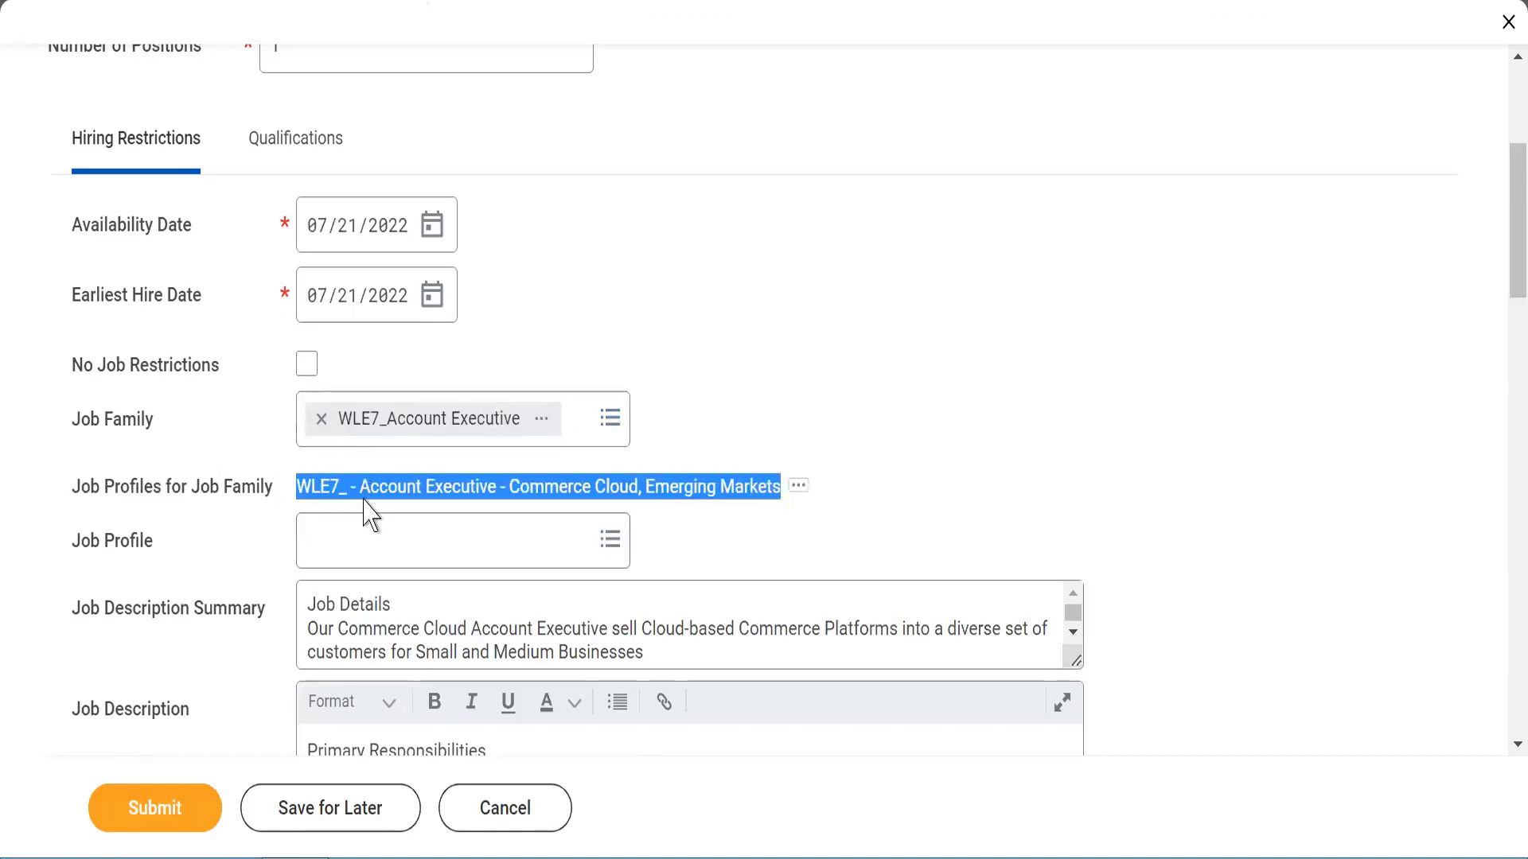
mouse_move(314, 549)
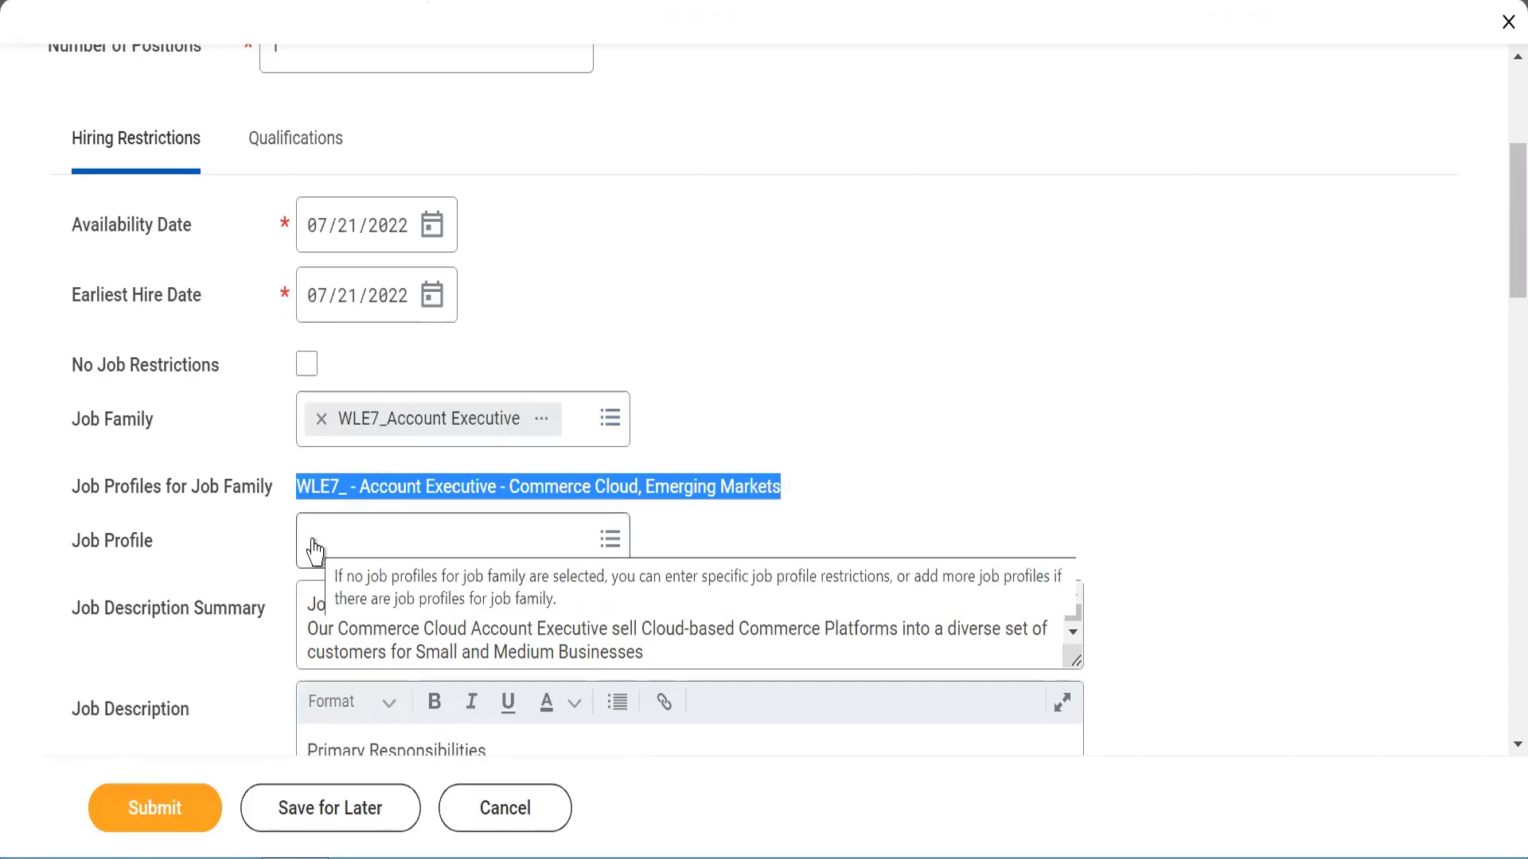
click(313, 541)
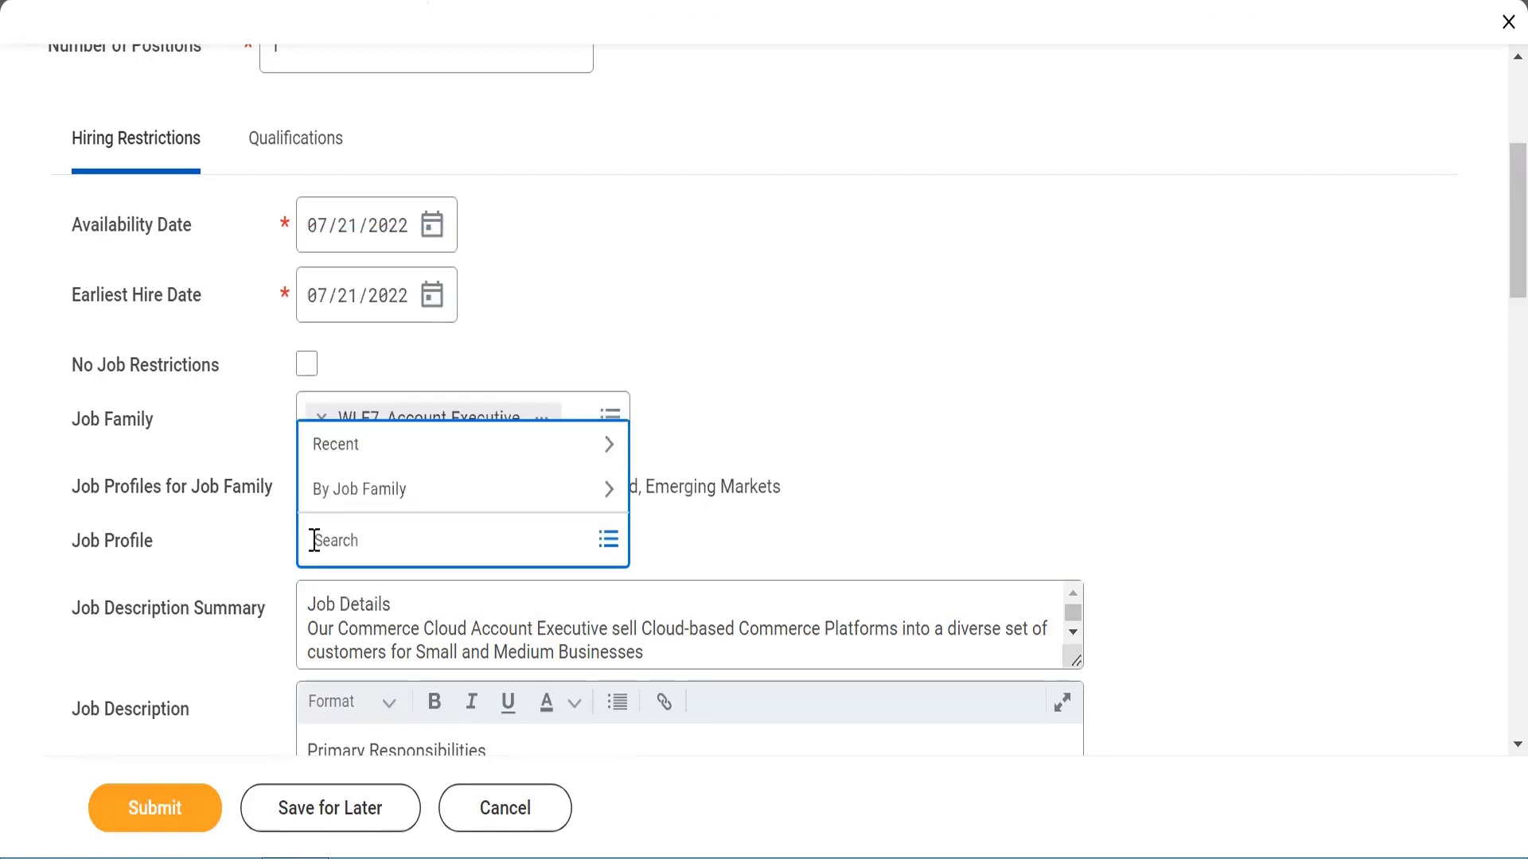
triple_click(661, 485)
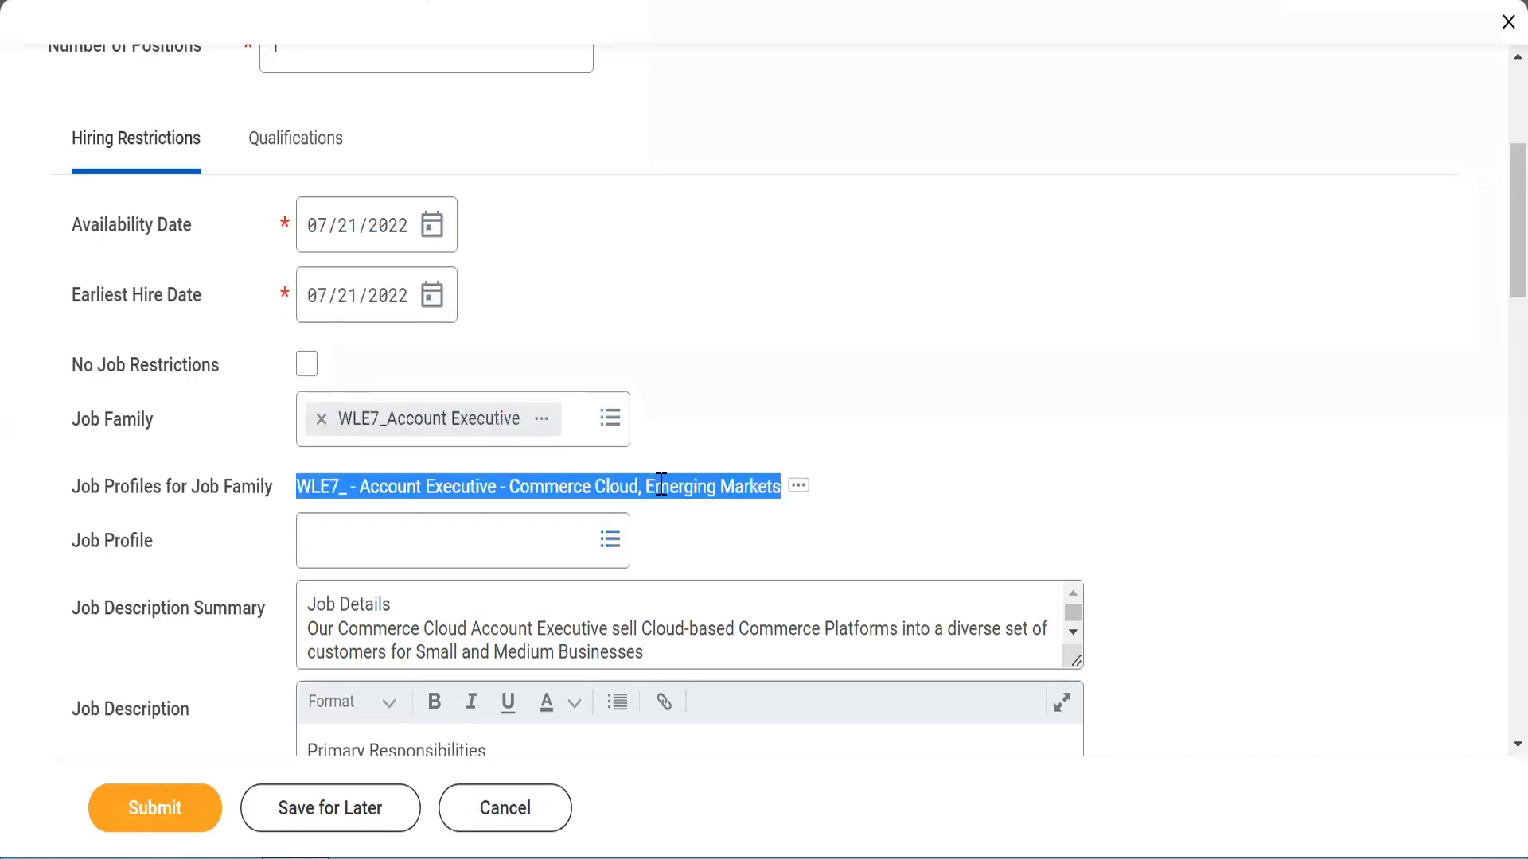
click(384, 537)
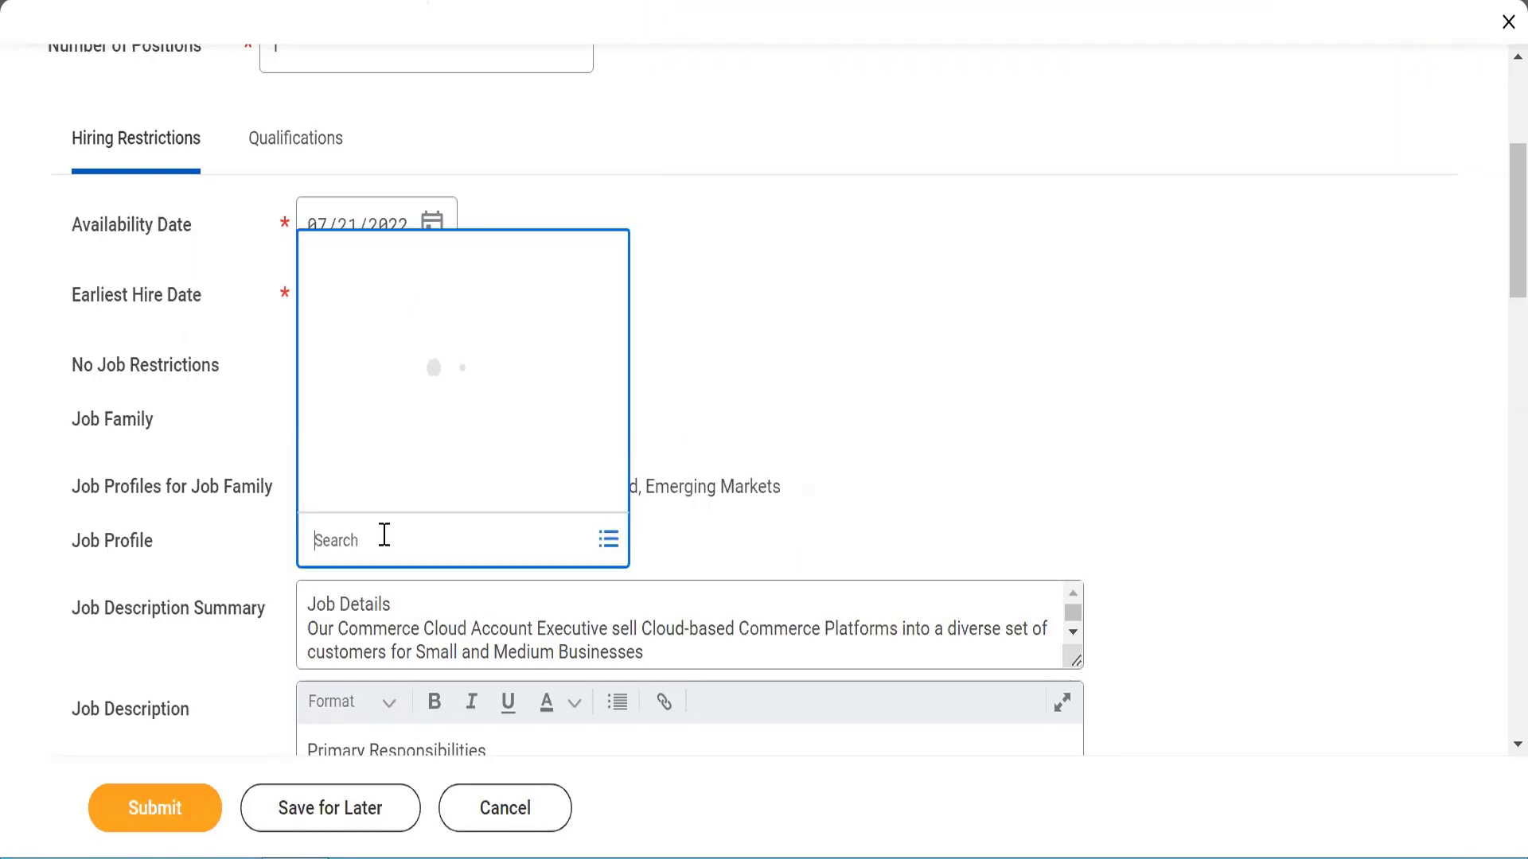
text(WLE7)
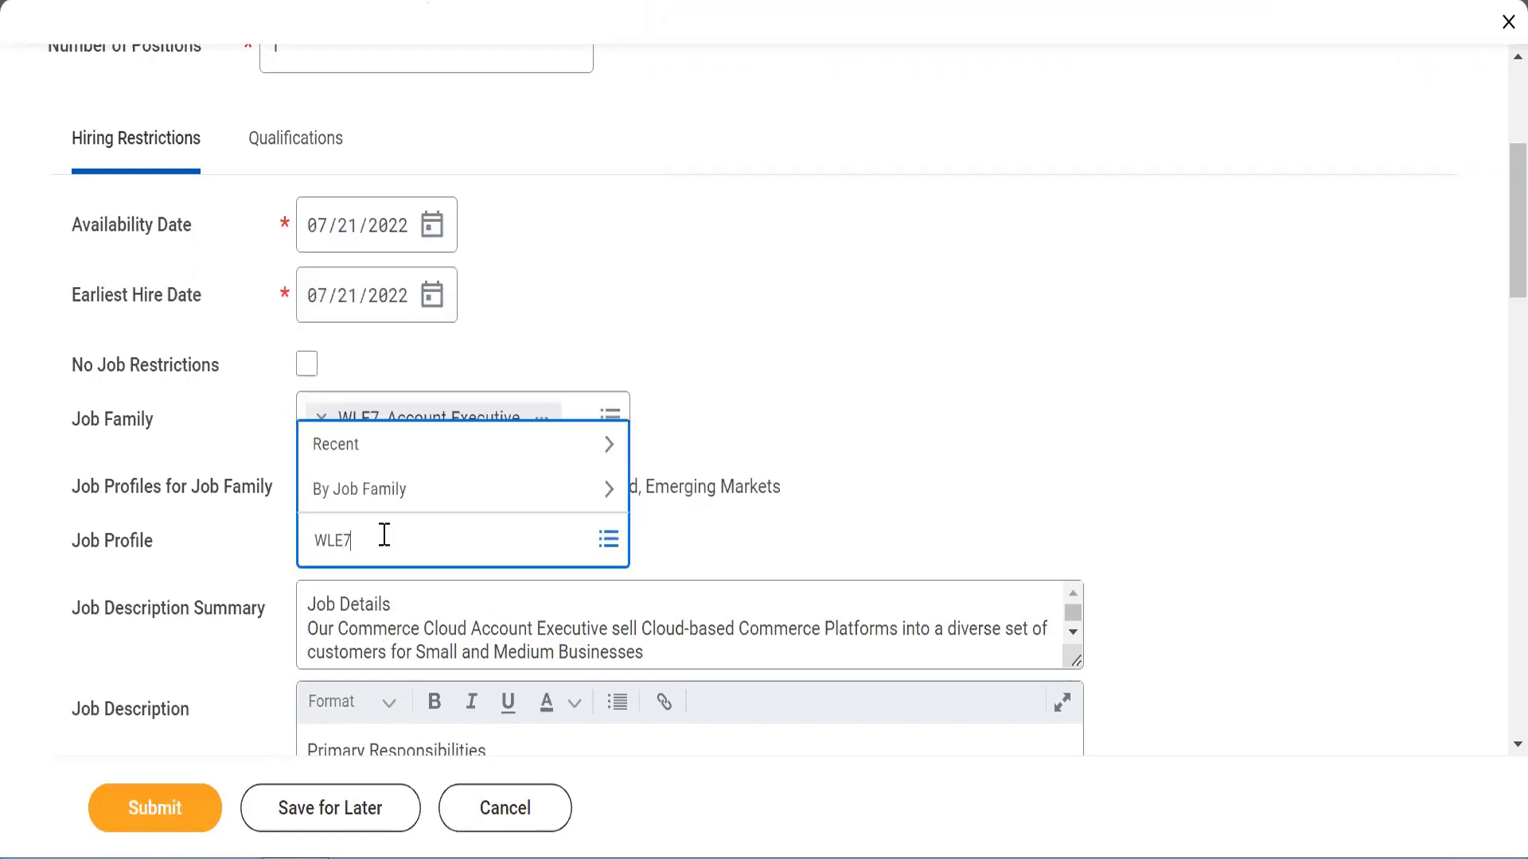
text(_)
key(Return)
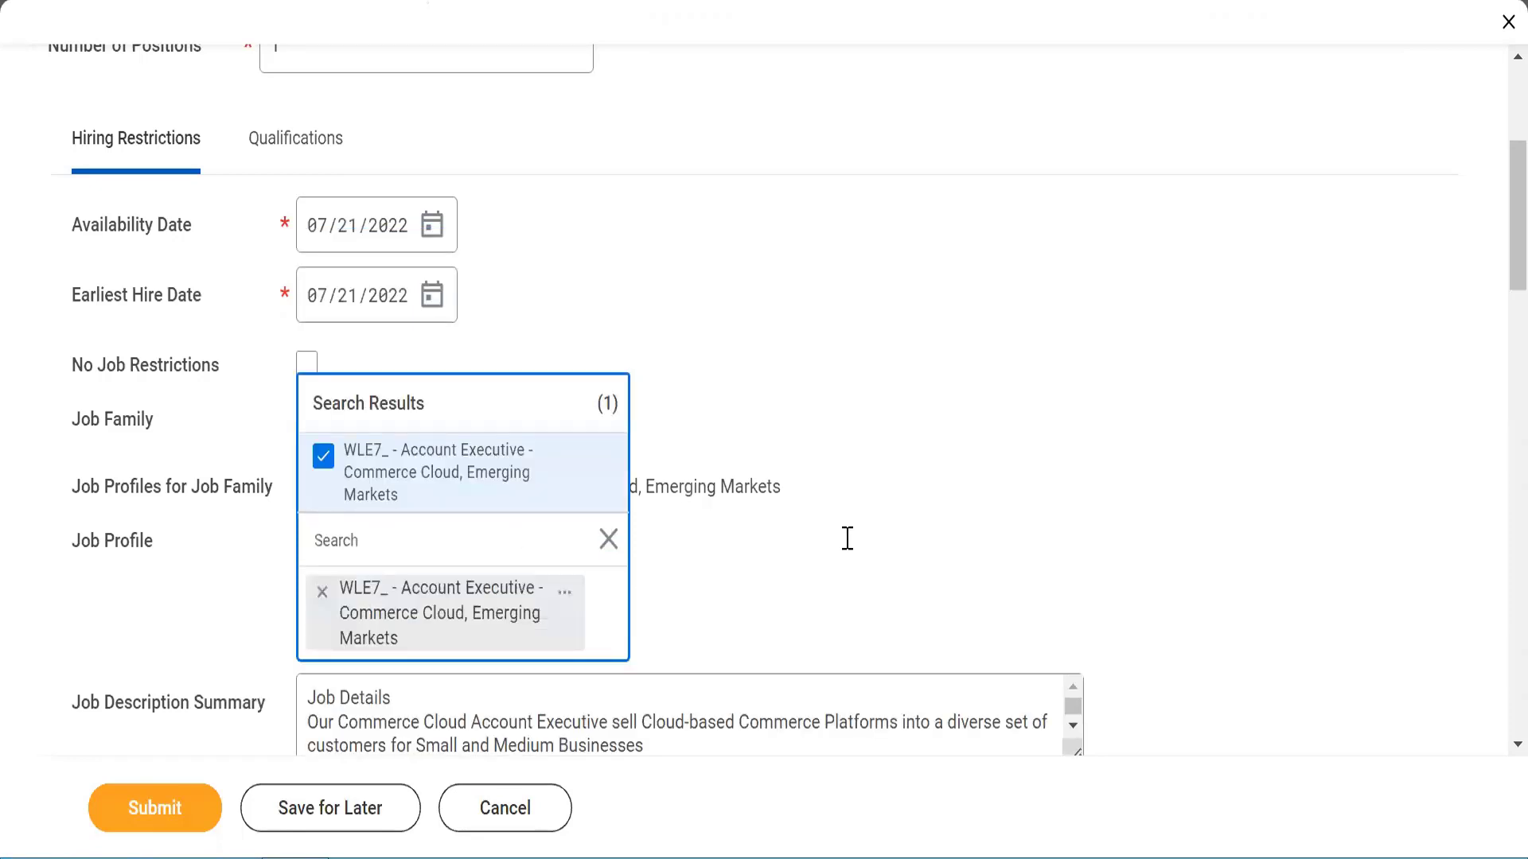
click(847, 539)
scroll(847, 540, down, 4)
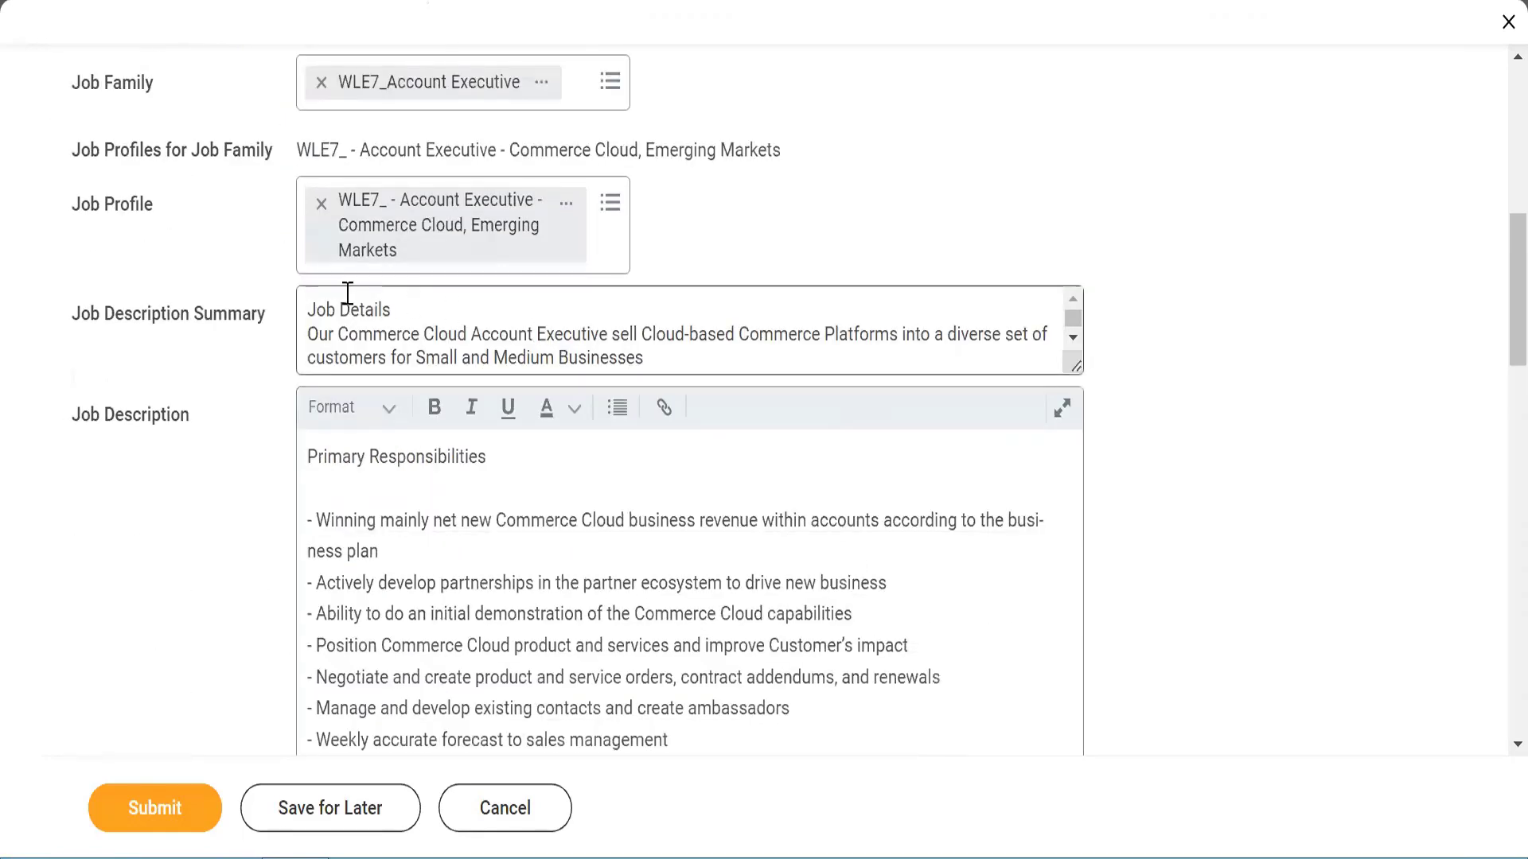
drag(315, 323, 618, 354)
triple_click(678, 625)
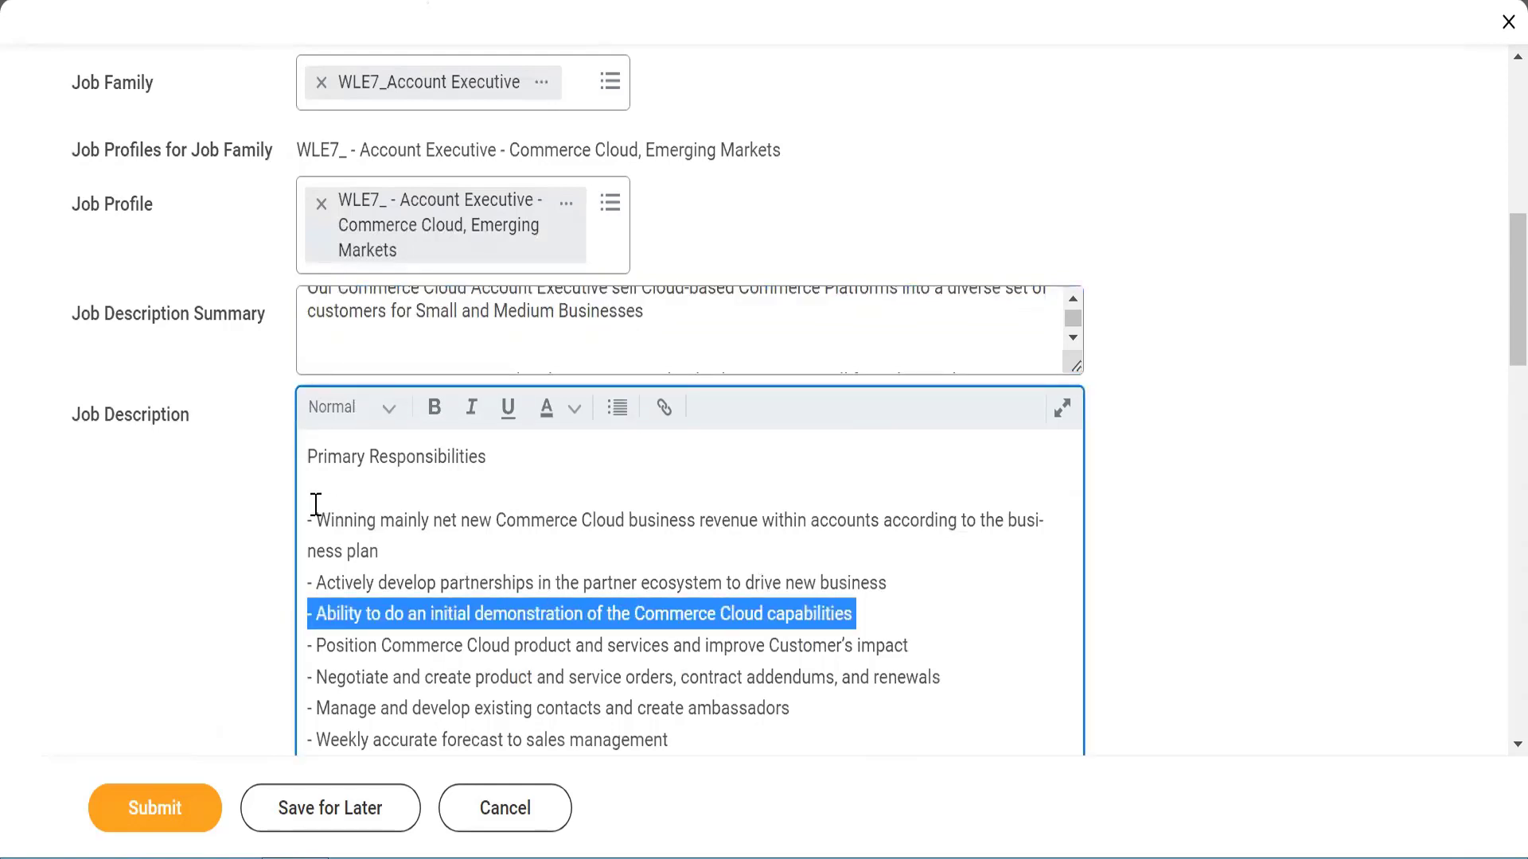
drag(315, 504, 387, 707)
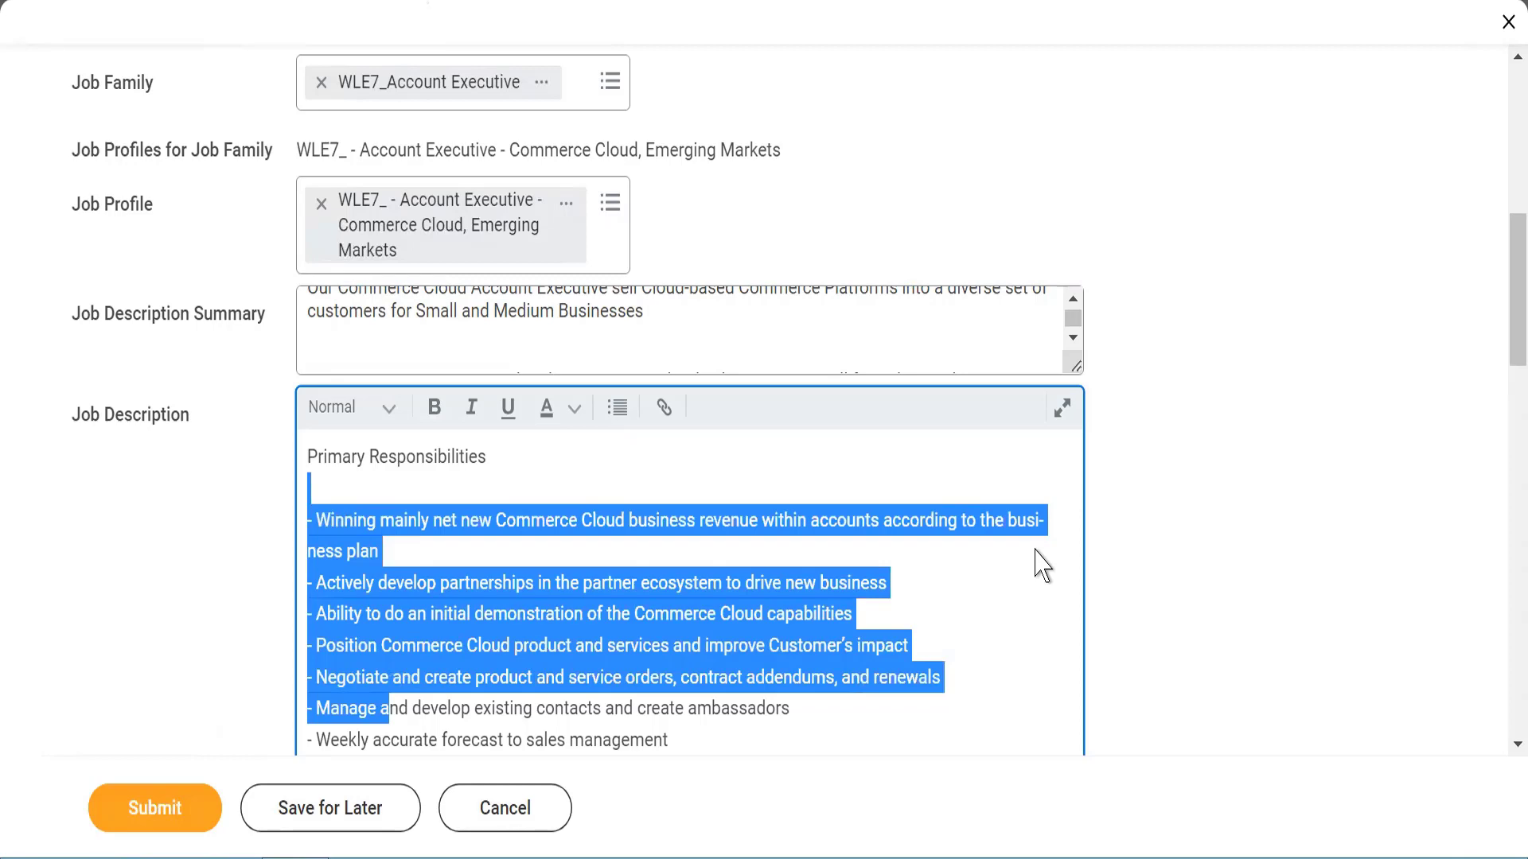
click(1177, 518)
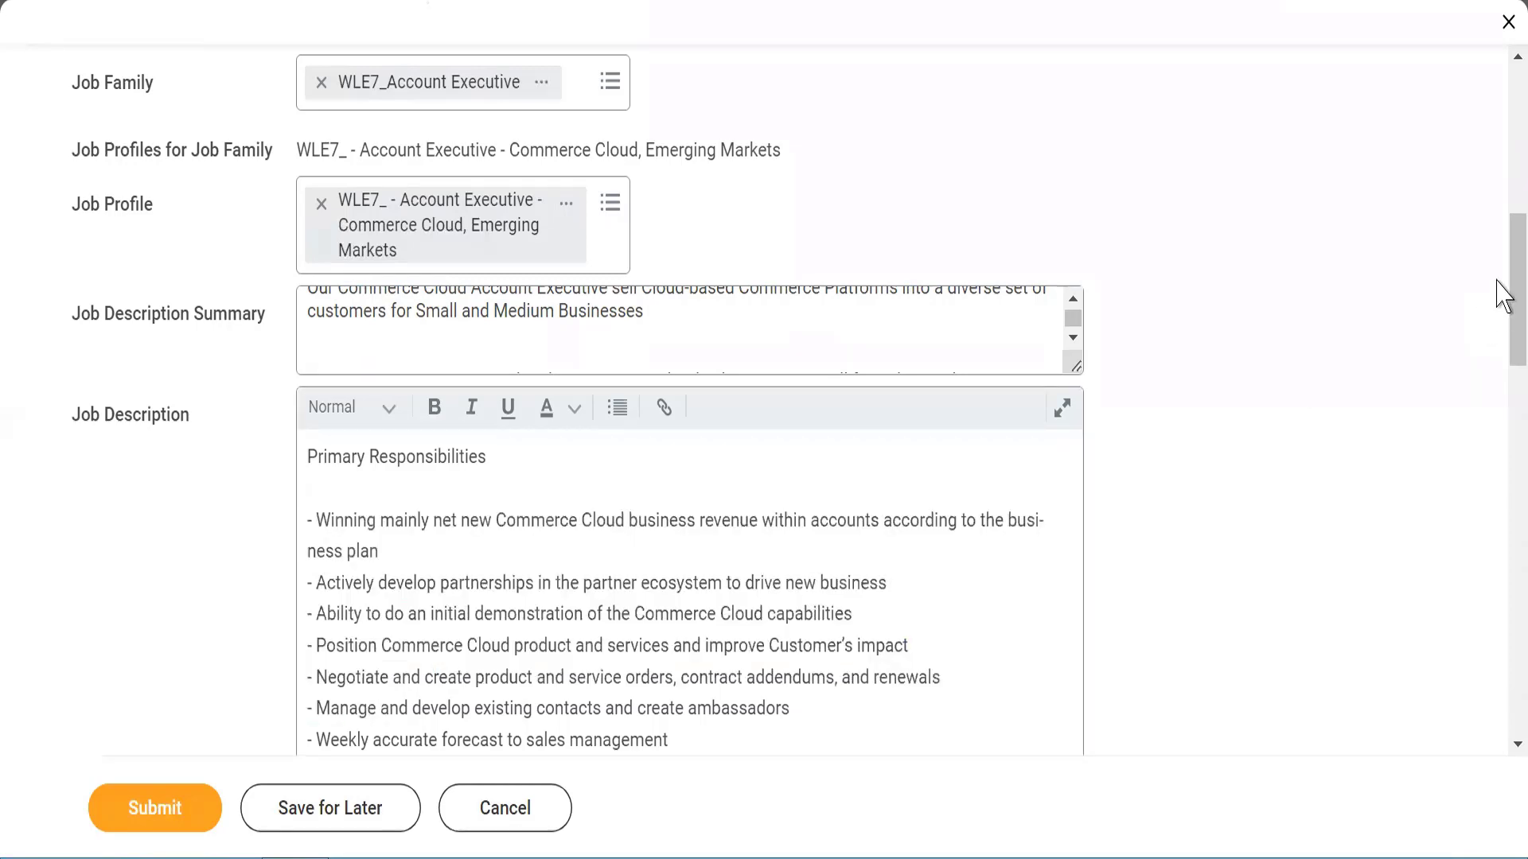
drag(1503, 294, 1504, 519)
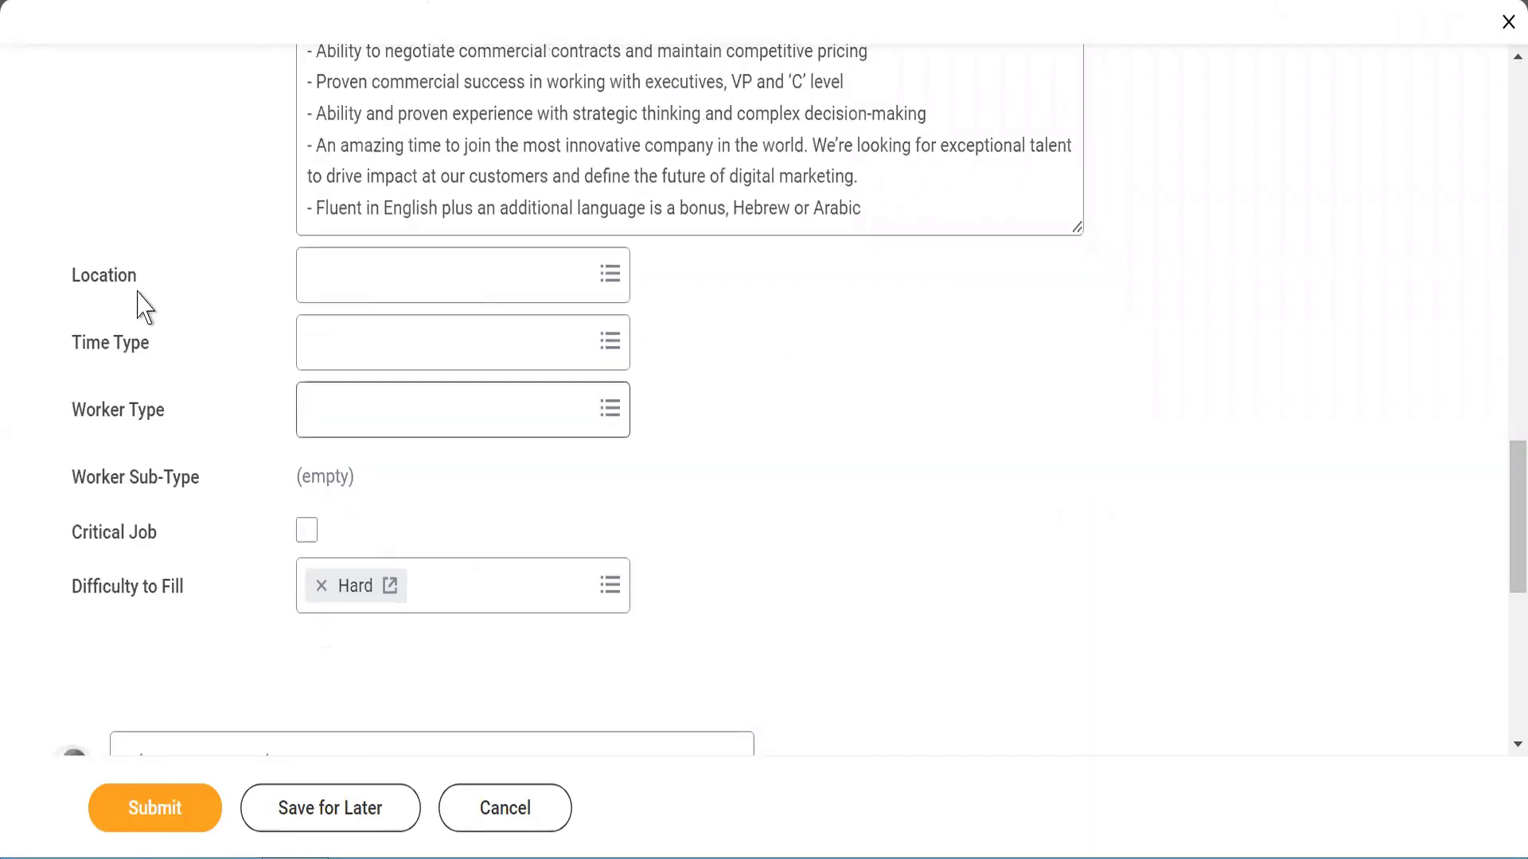
Step: Set the position location to WLE7_Mumbai
click(348, 288)
text(WL)
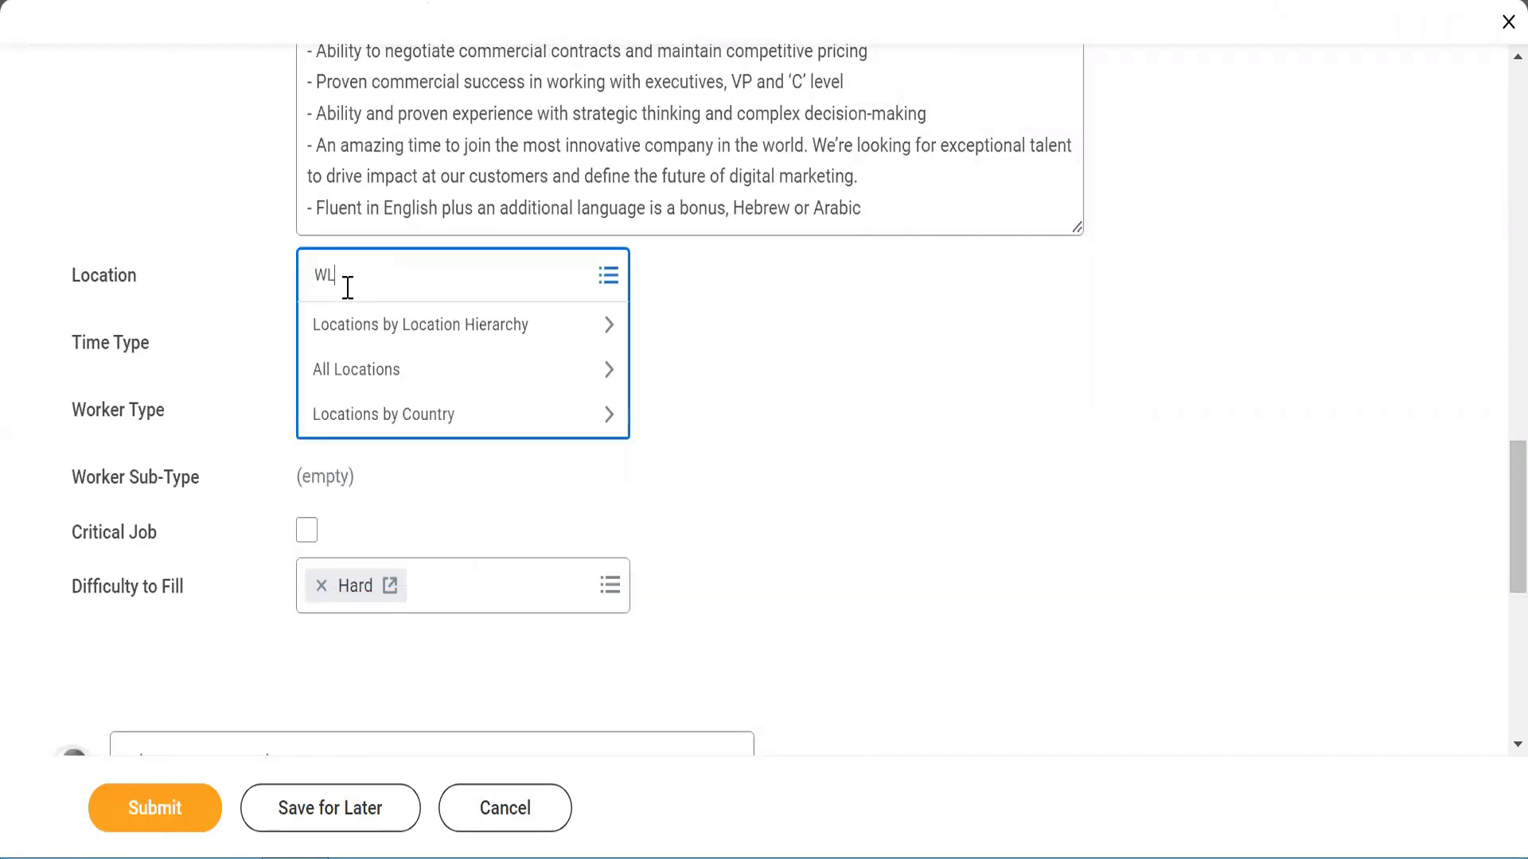
text(E7)
key(Return)
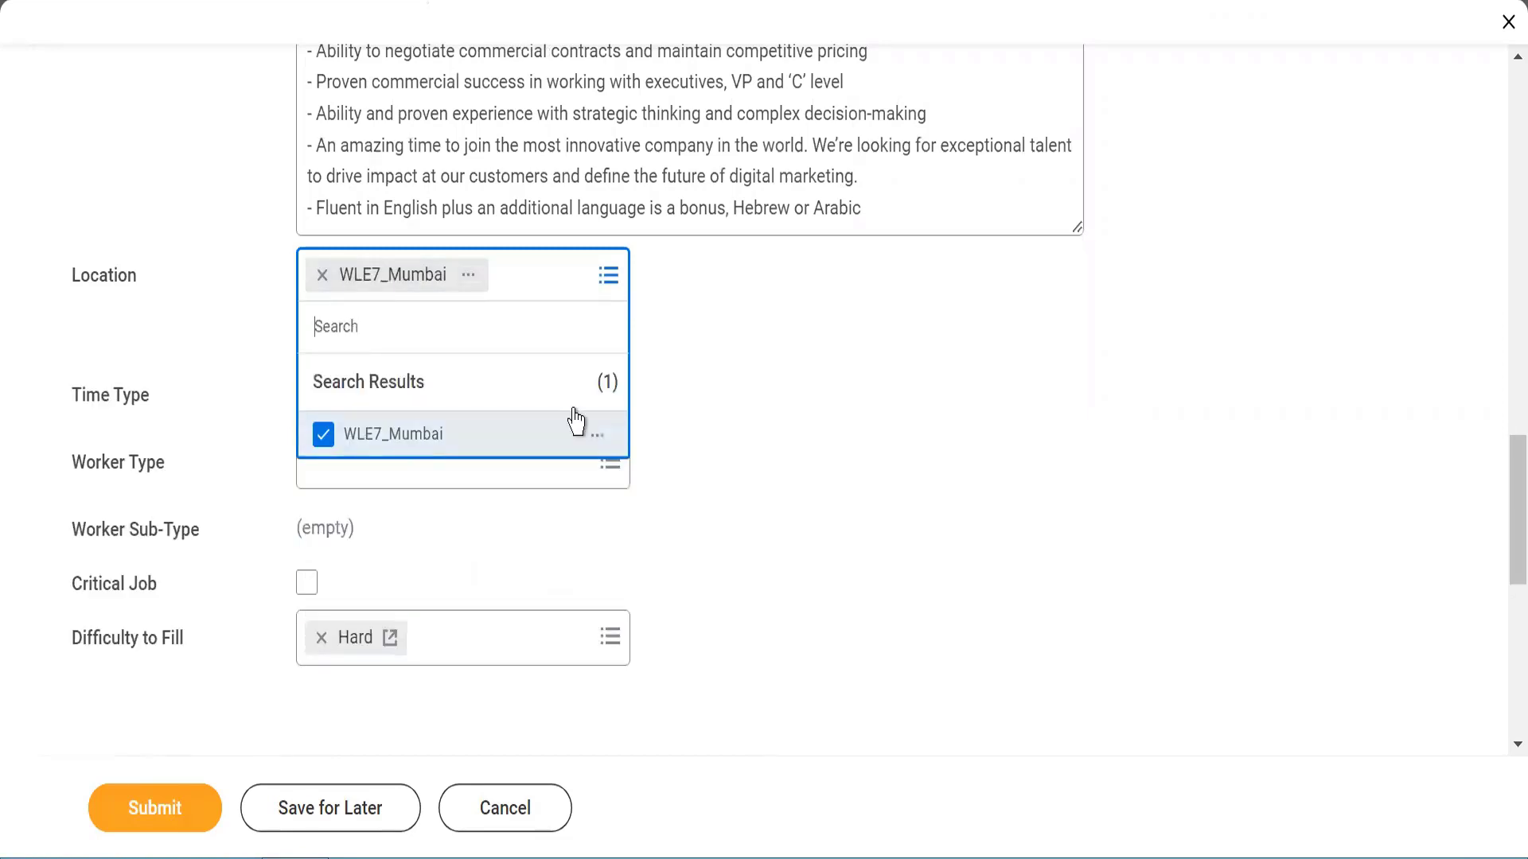
click(796, 363)
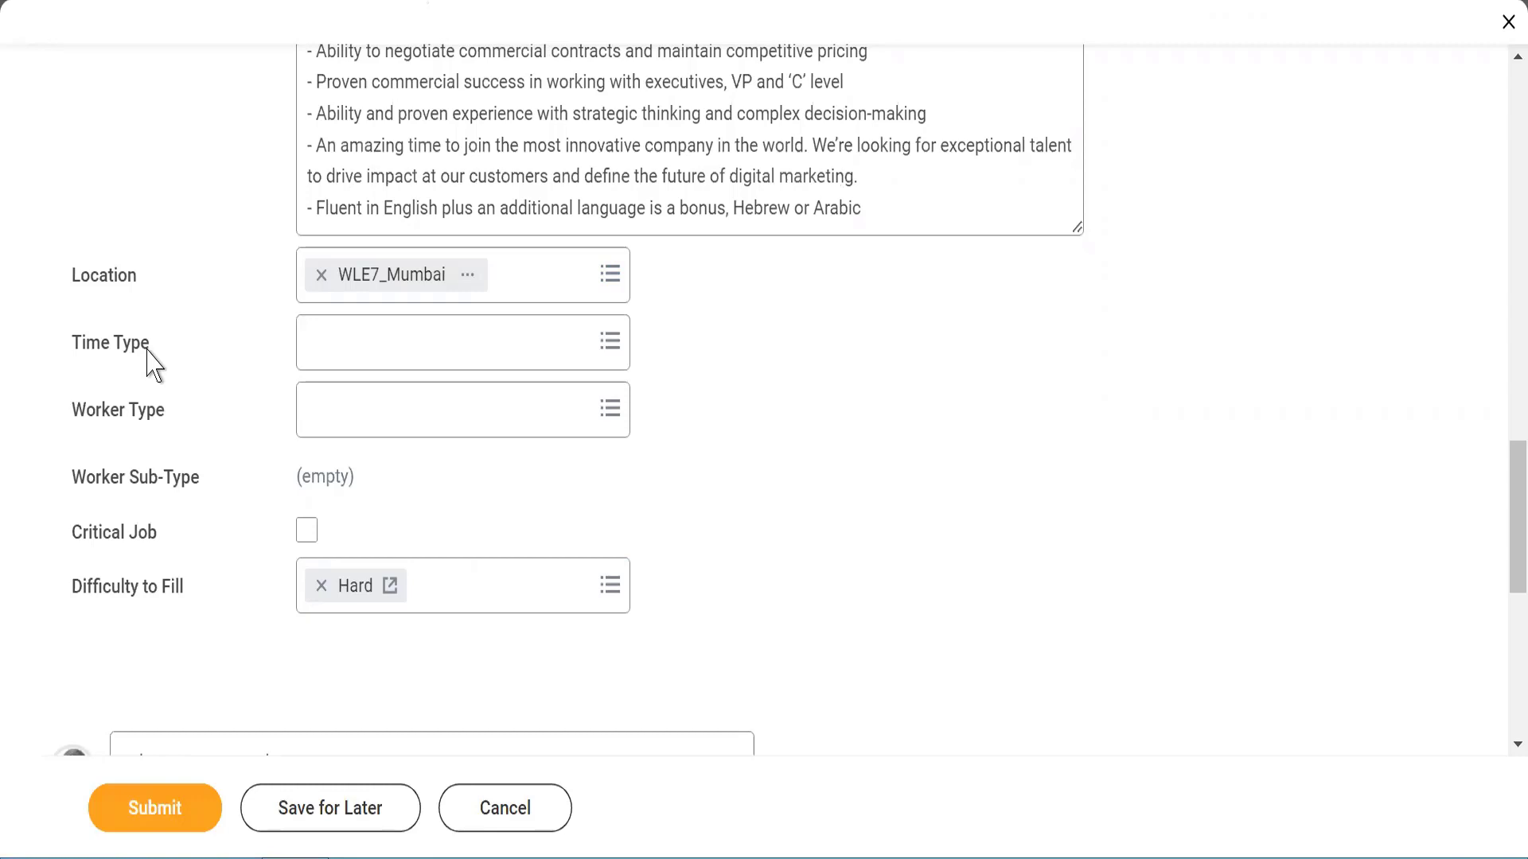
Step: Set time type to Full time and worker type to Employee
click(324, 353)
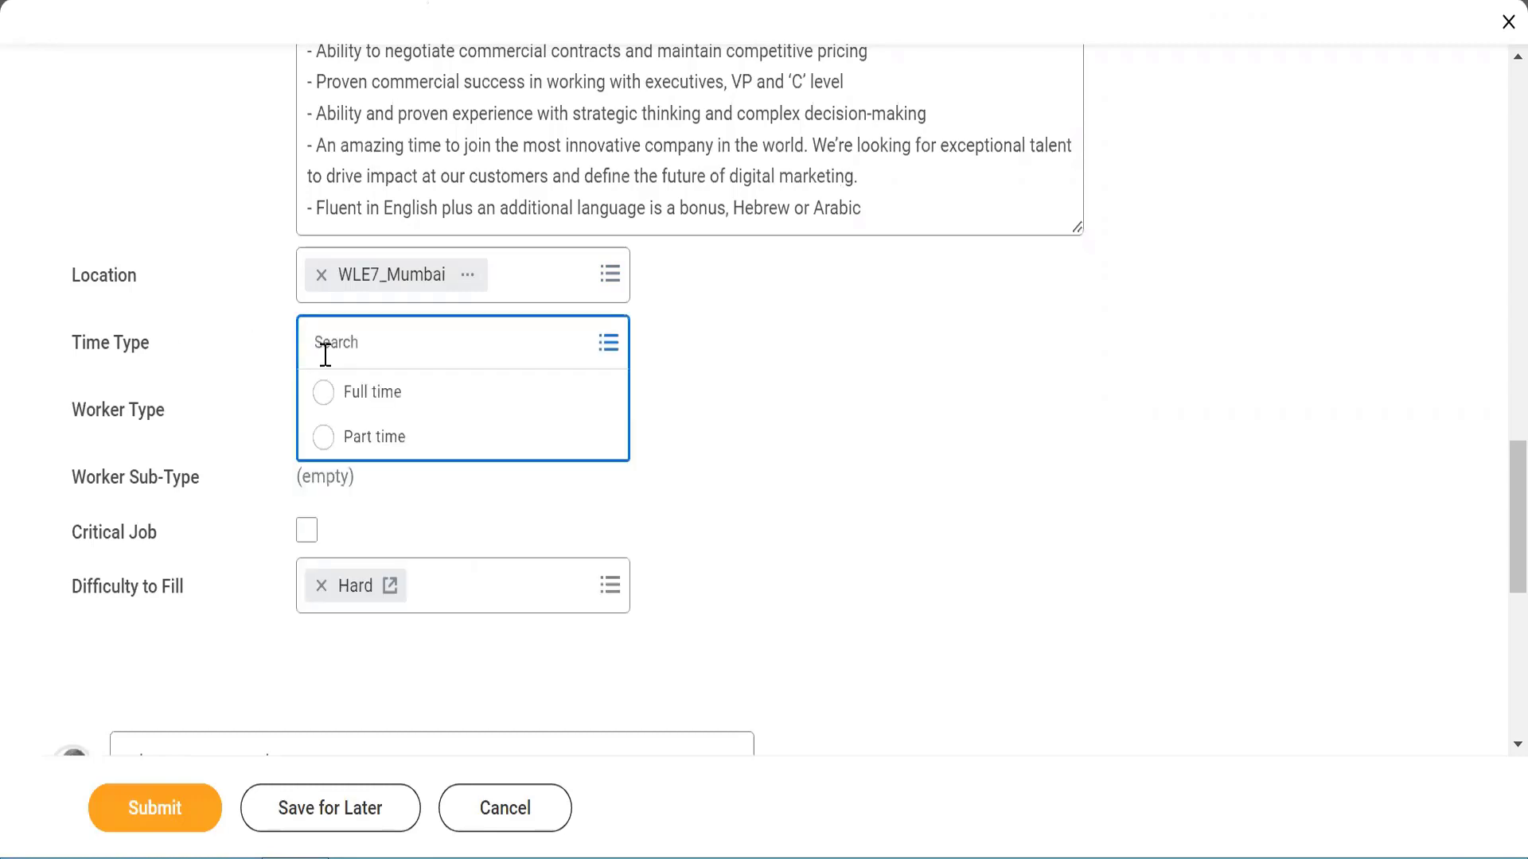
click(329, 396)
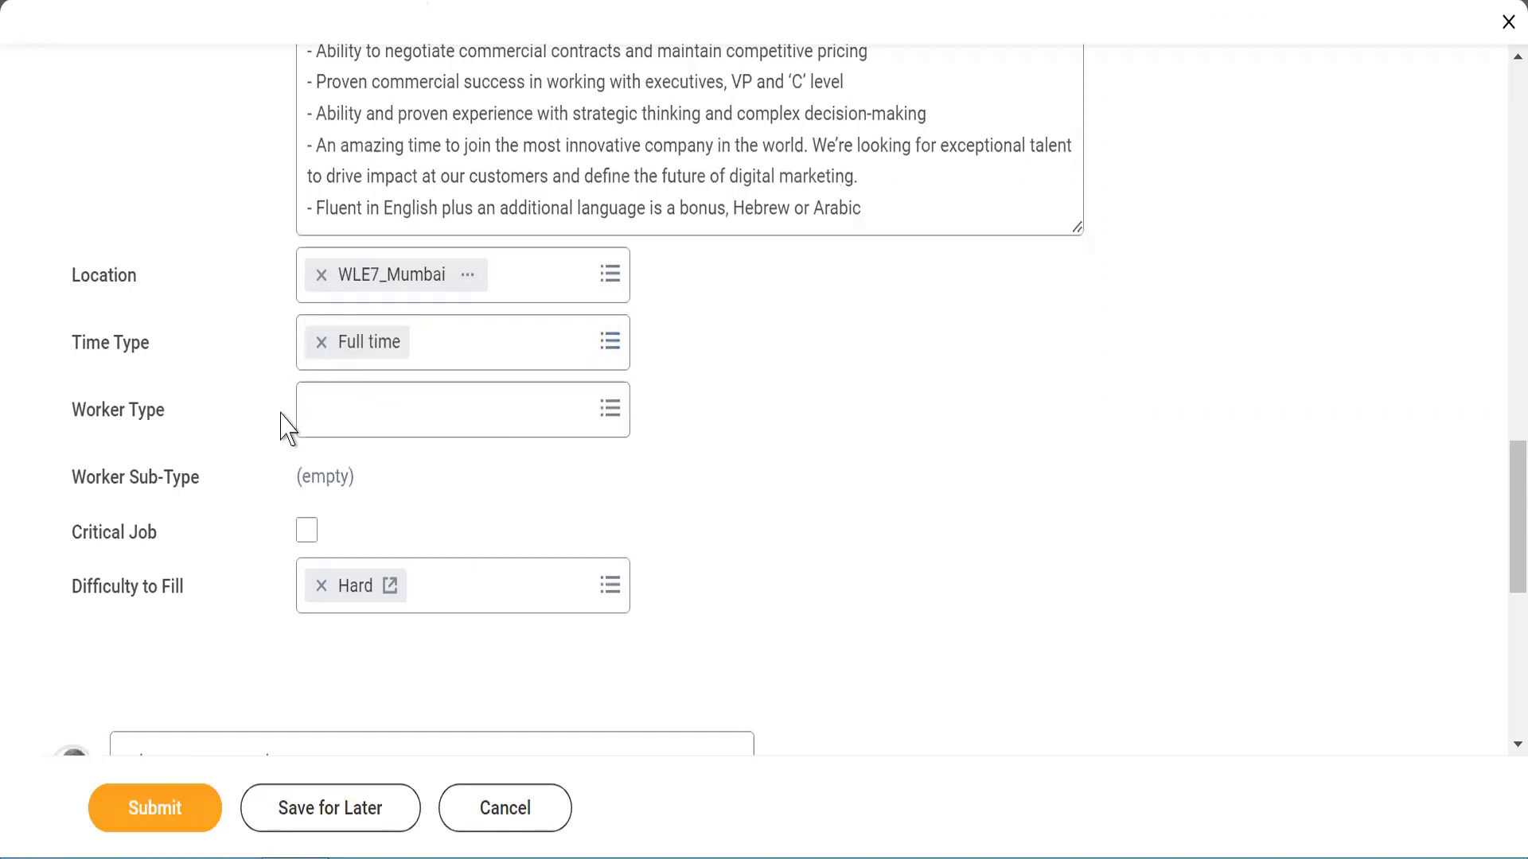
click(373, 425)
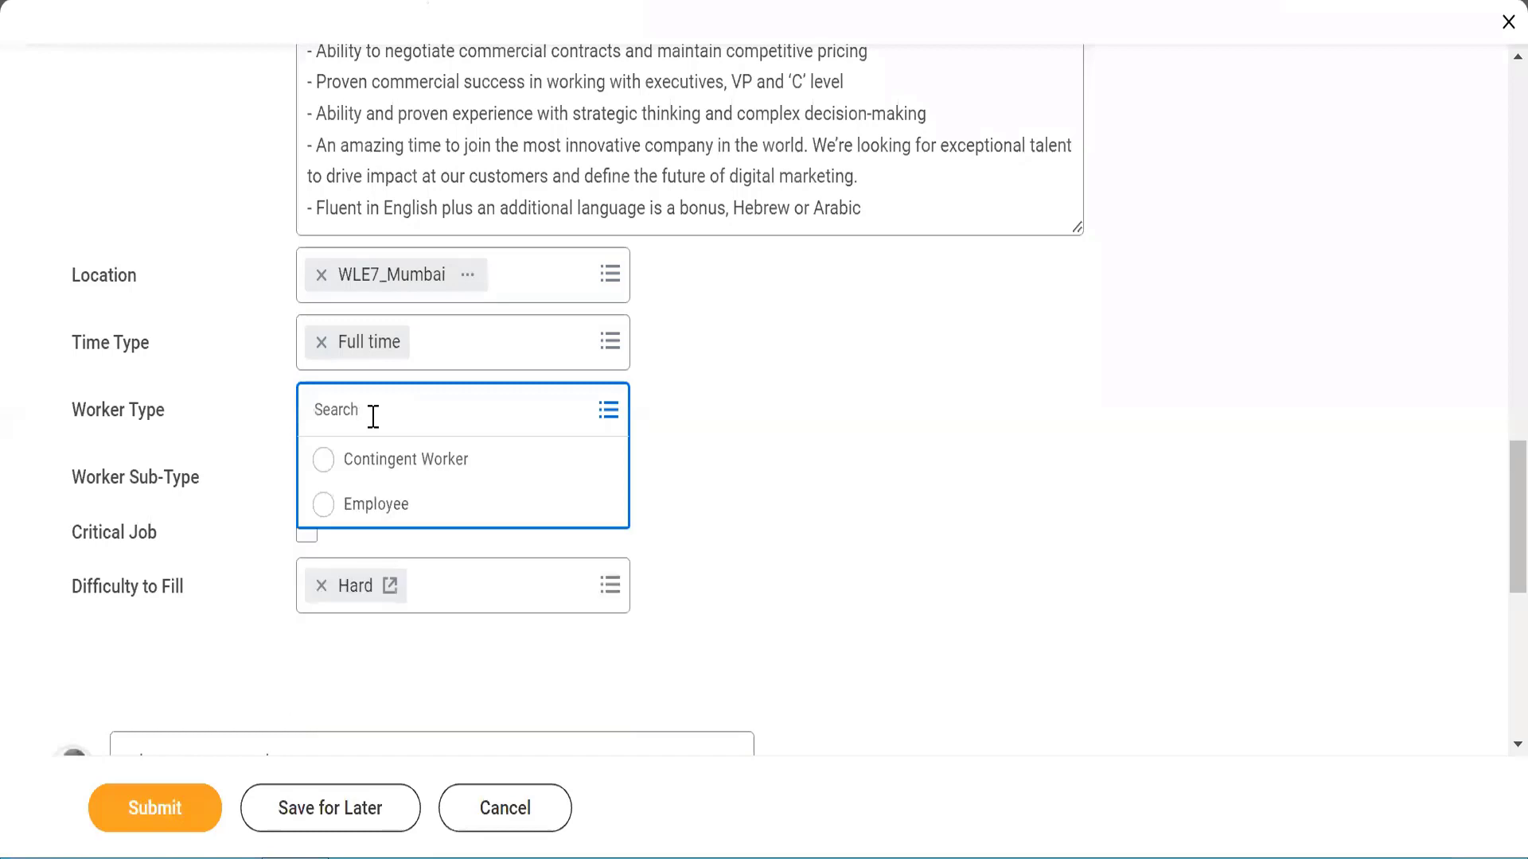
click(325, 509)
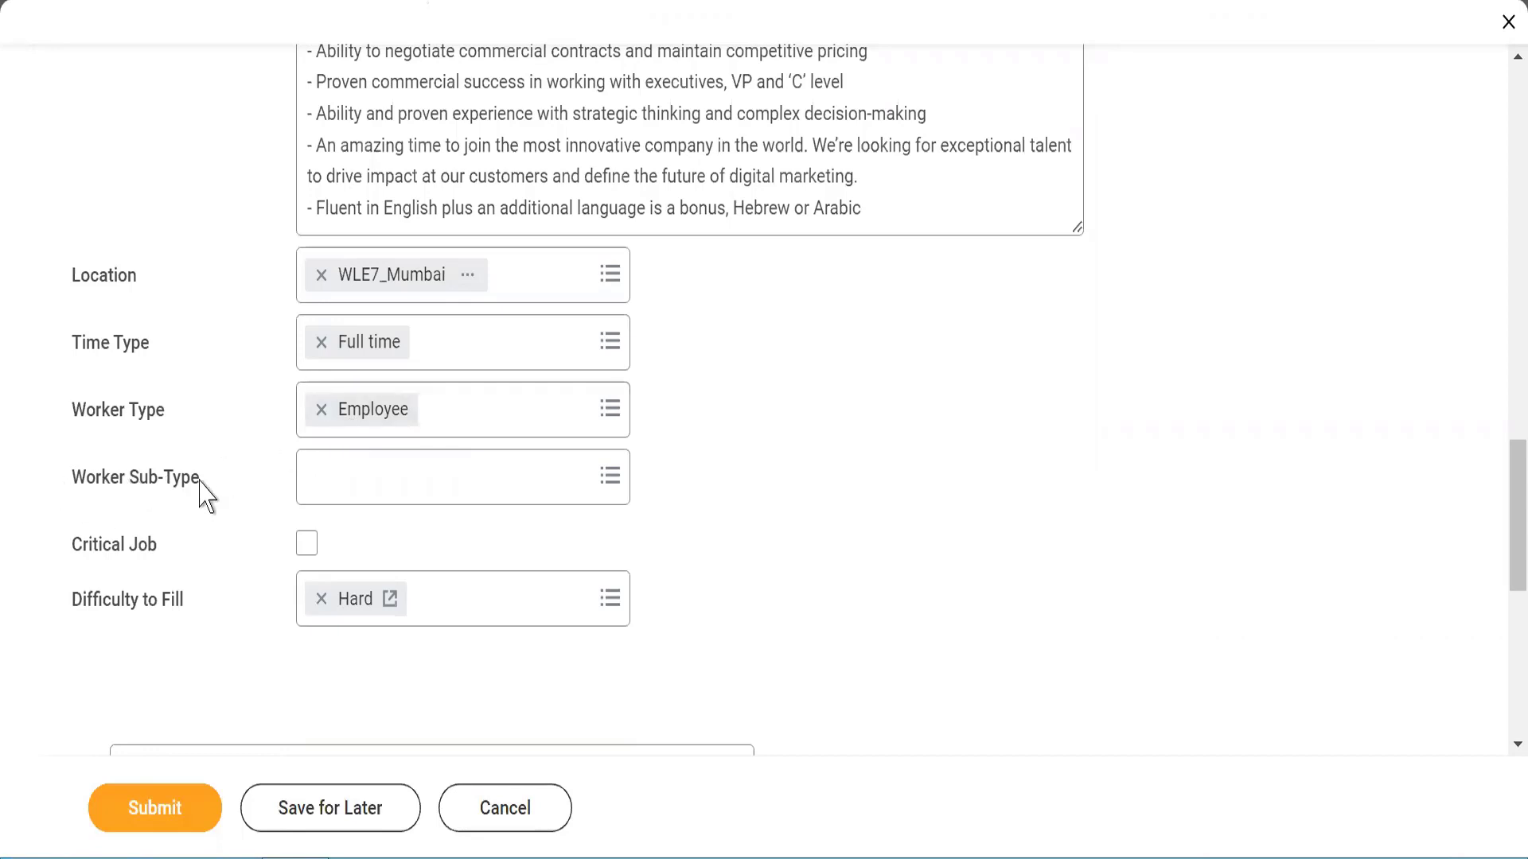
Step: Set the worker sub-type to Regular
click(373, 472)
text(regular)
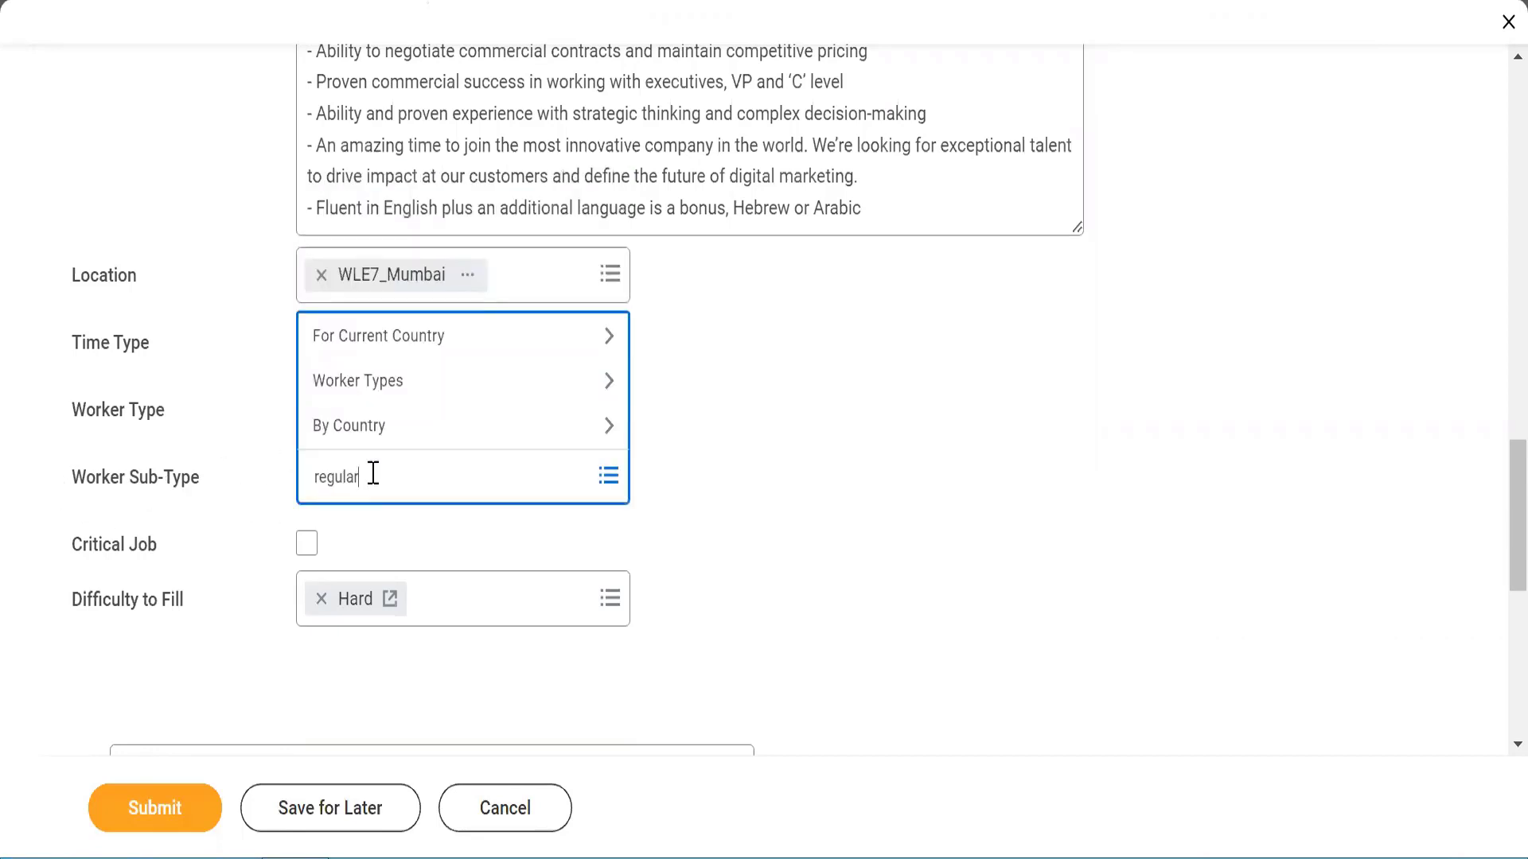
key(Return)
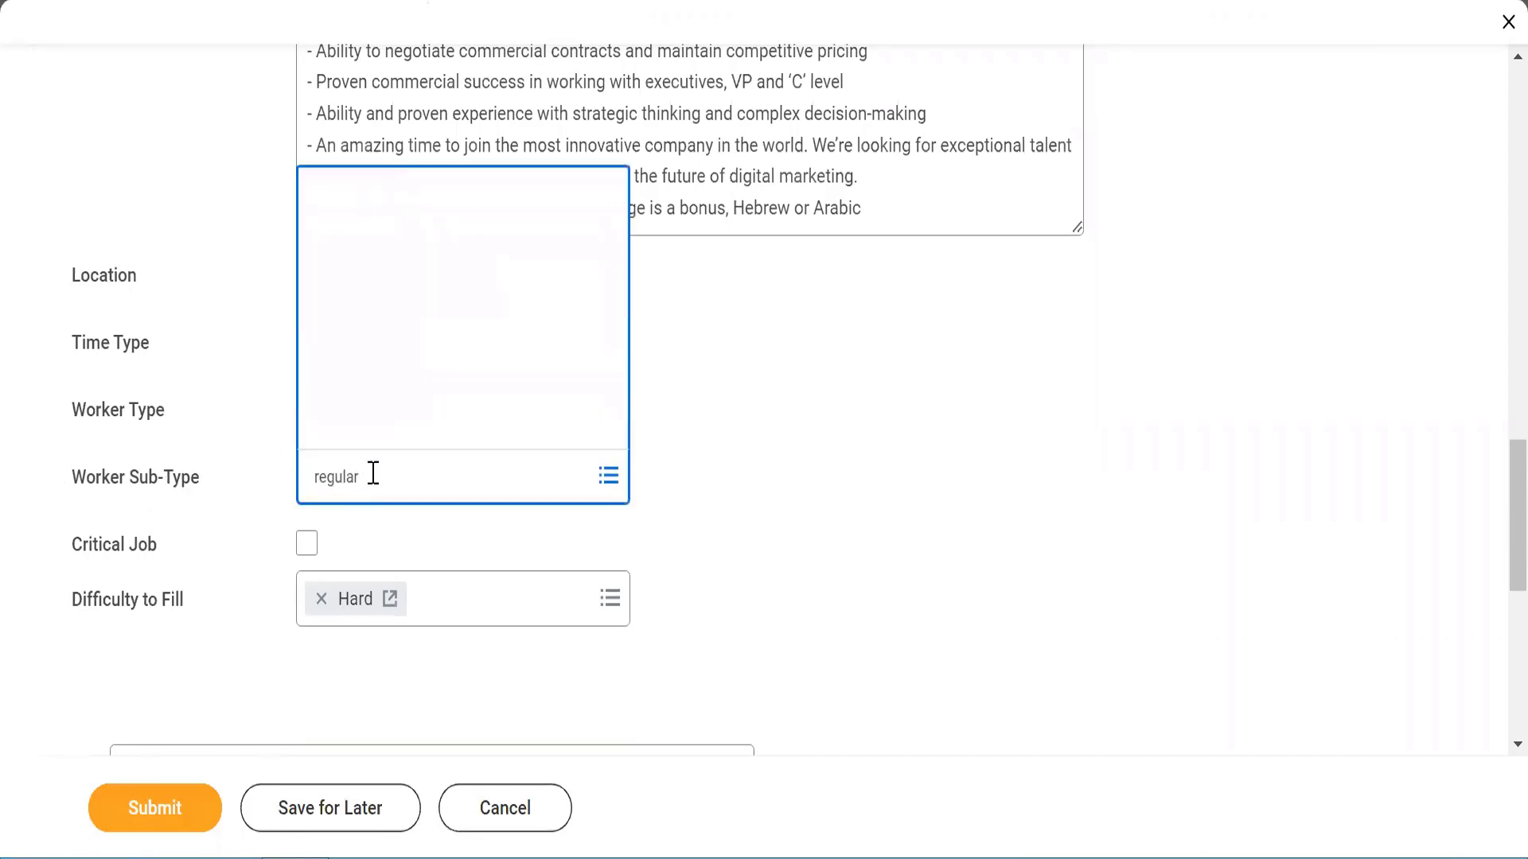
click(757, 439)
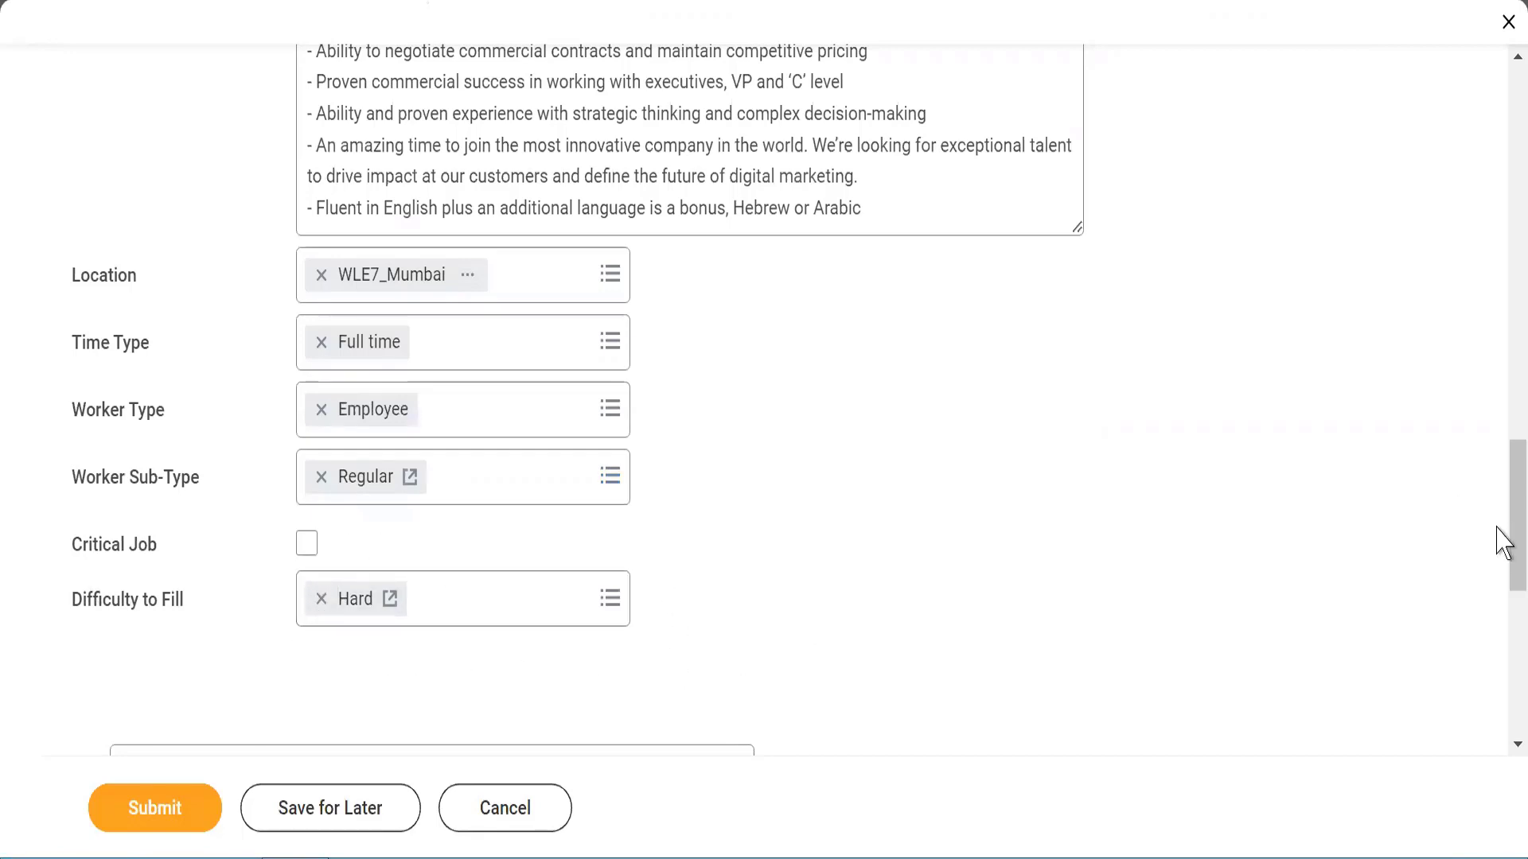
drag(1503, 535, 1498, 698)
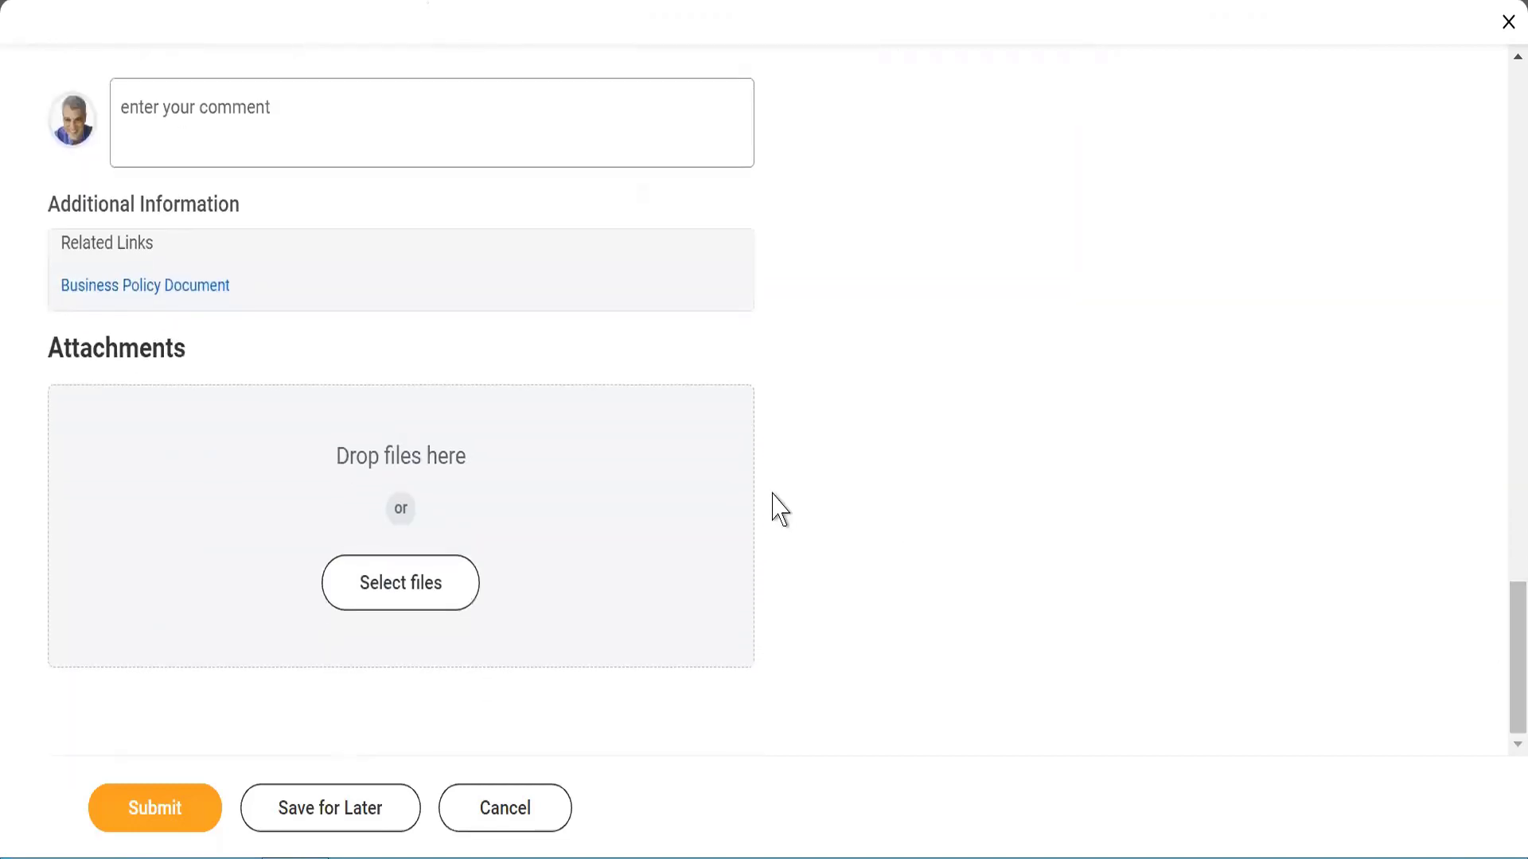
Step: Submit the Account Executive request, review its 07/28/2022 due date, and close the confirmation
click(126, 808)
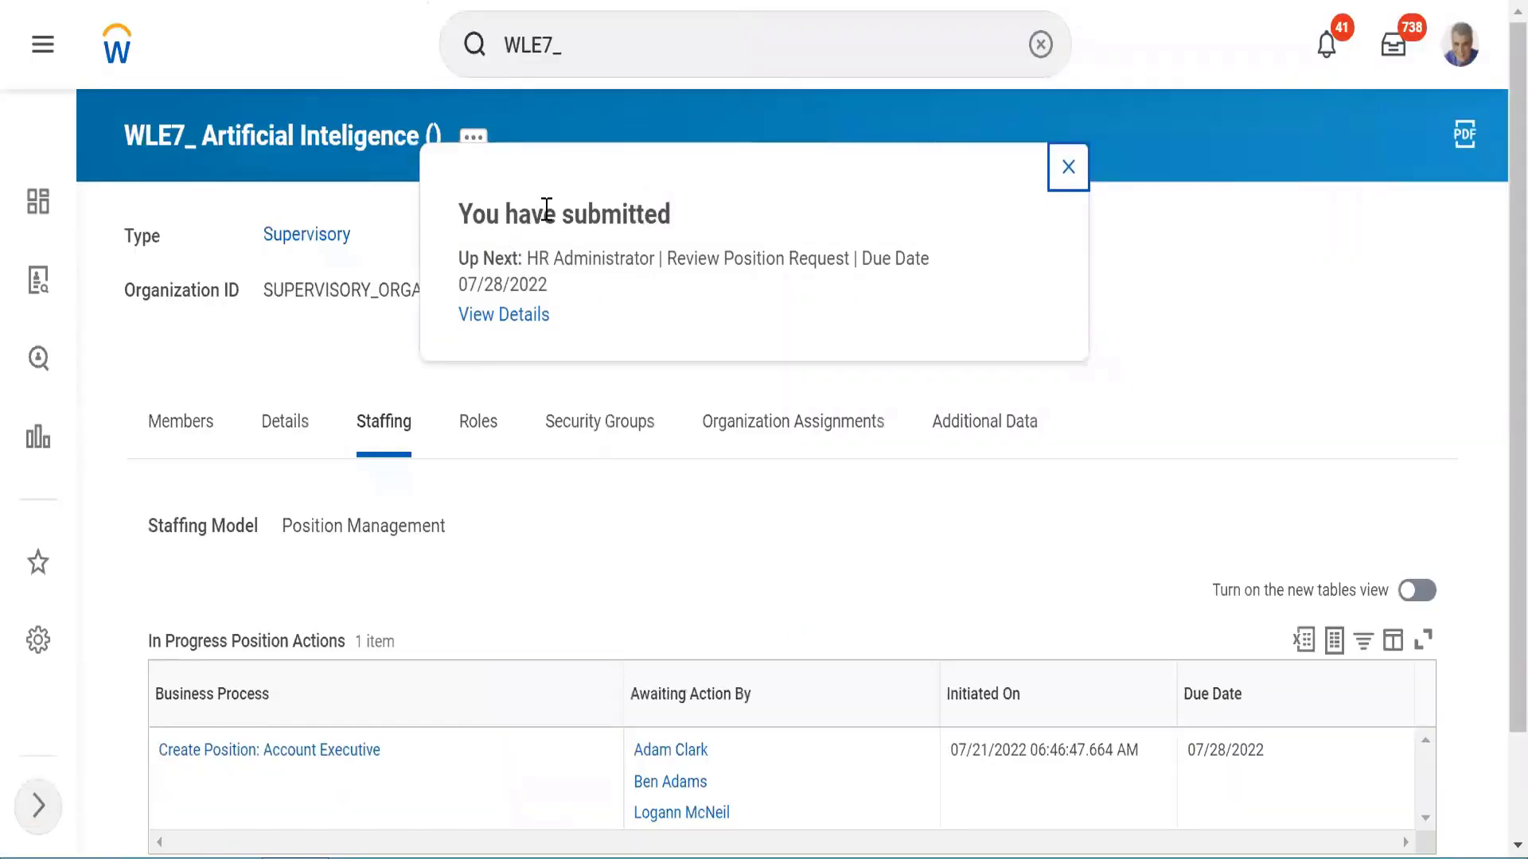
drag(544, 214, 660, 223)
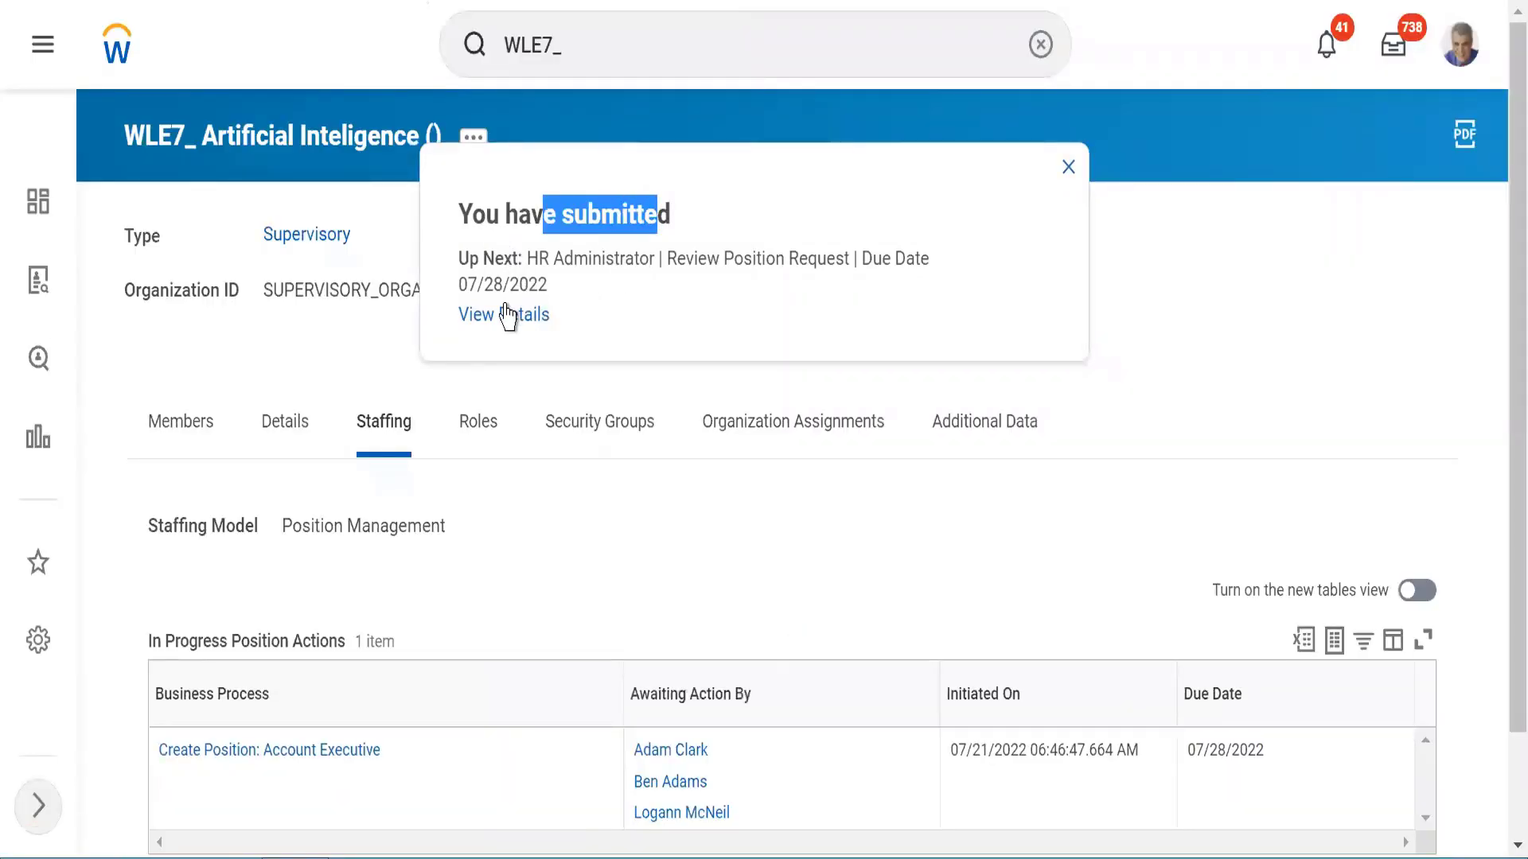
drag(482, 262, 972, 273)
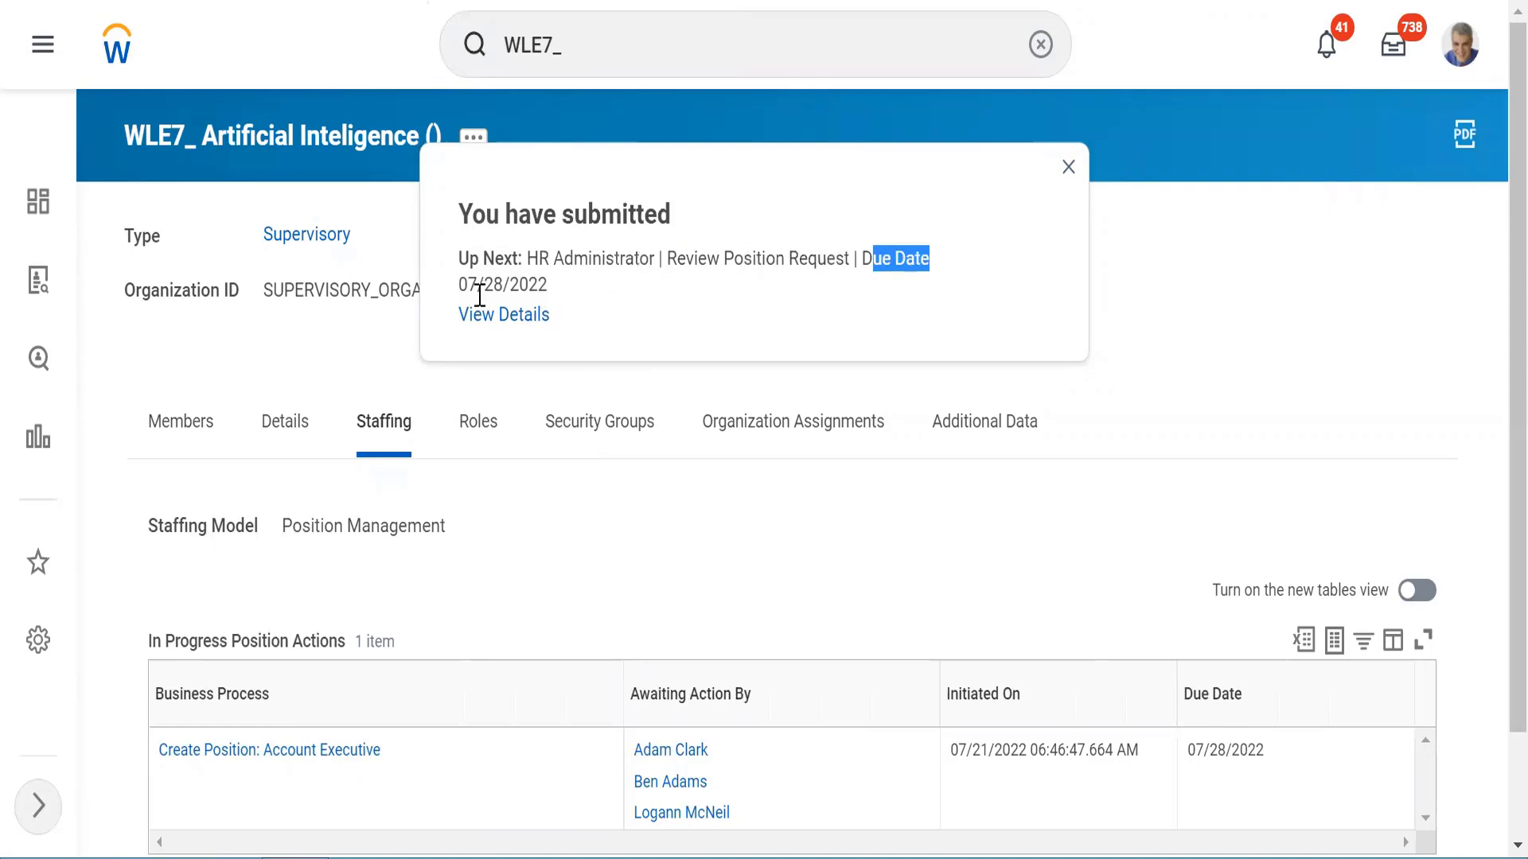
drag(469, 286, 510, 302)
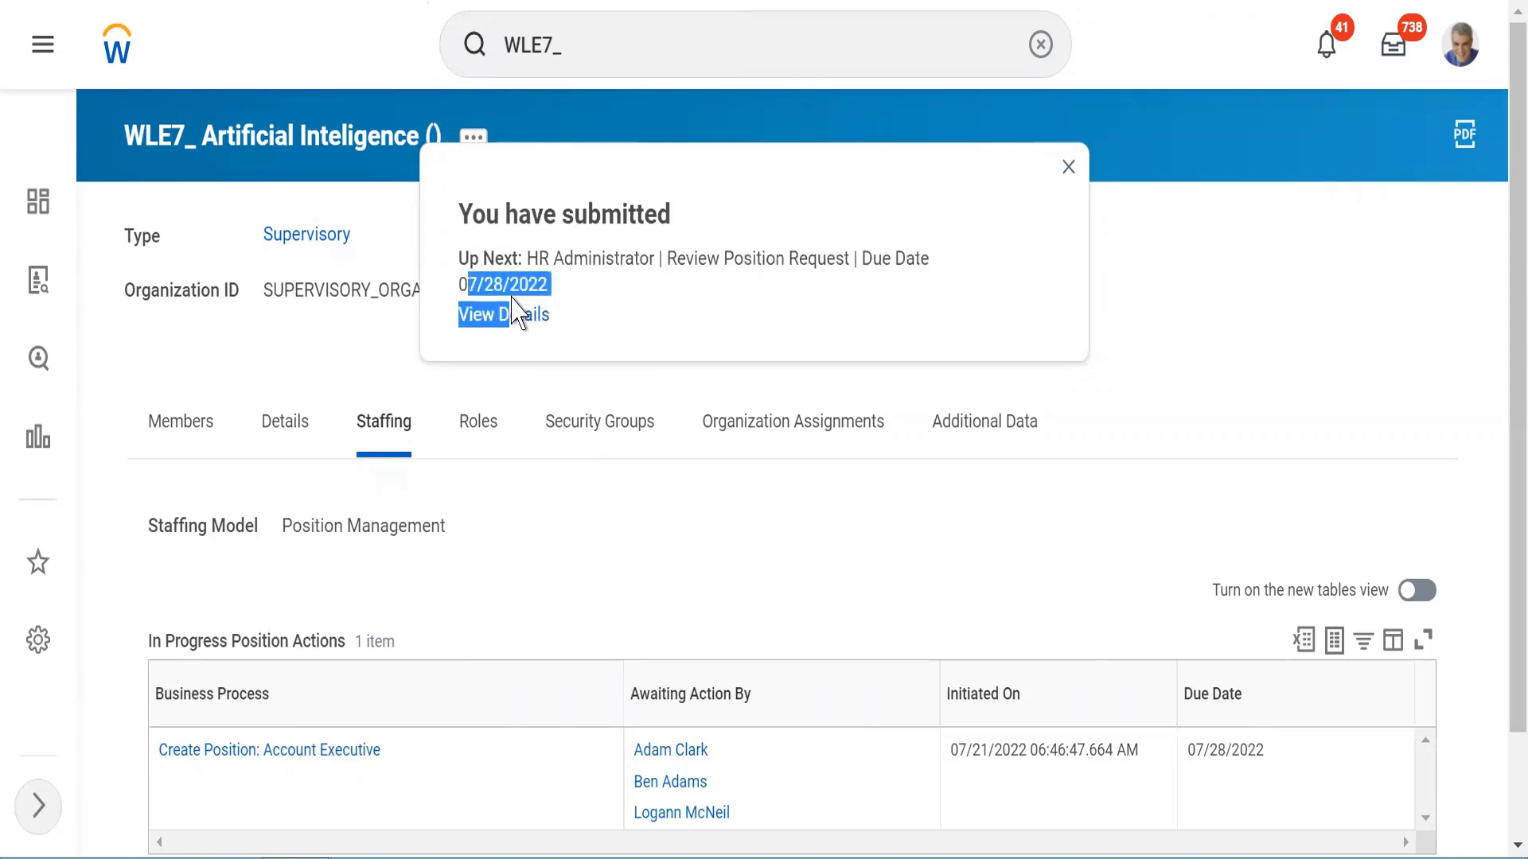
click(588, 301)
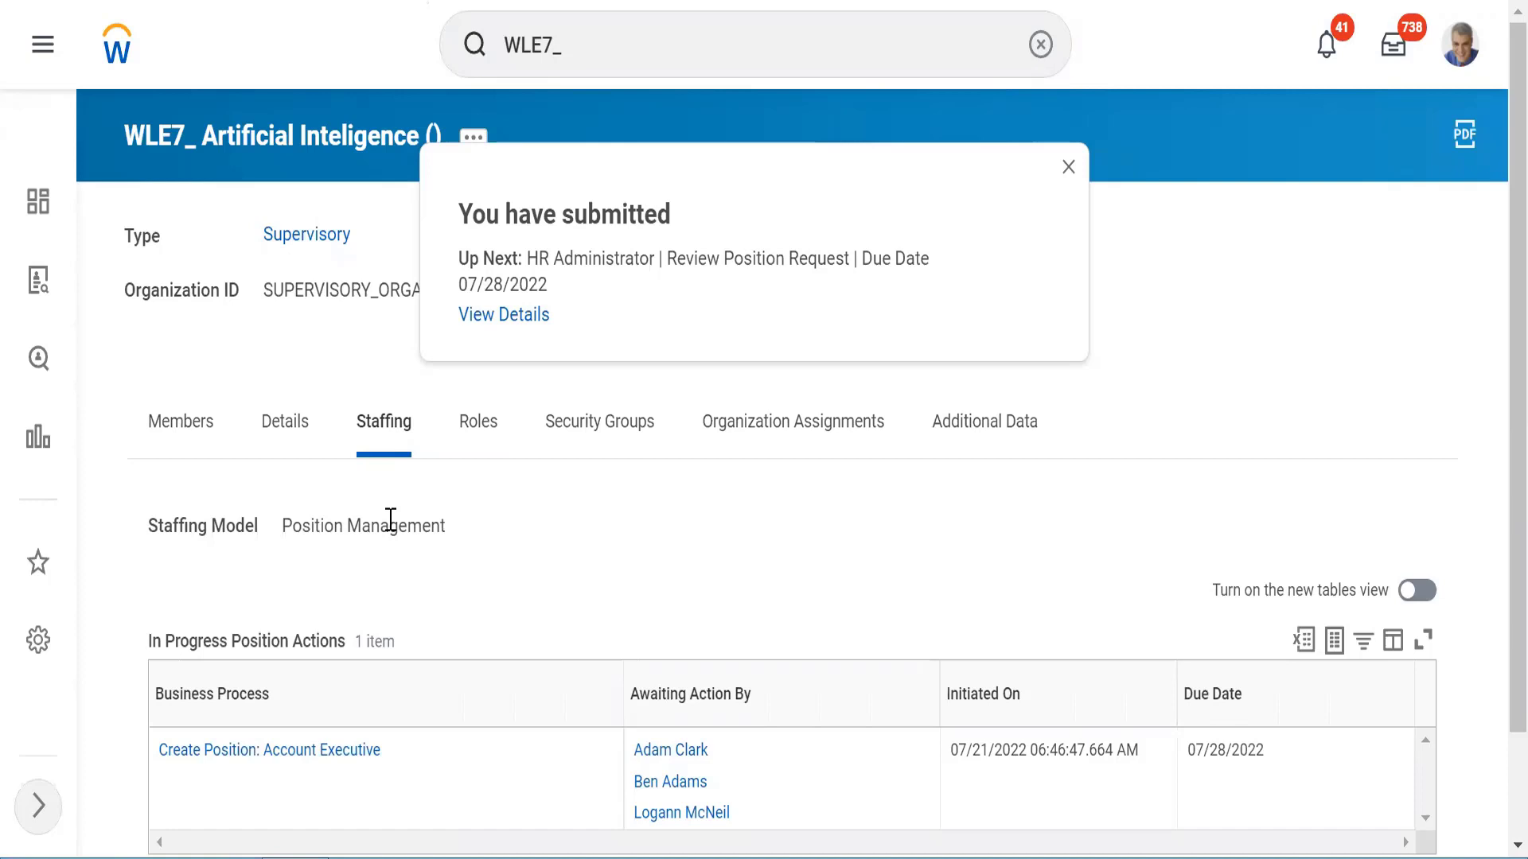
click(1071, 168)
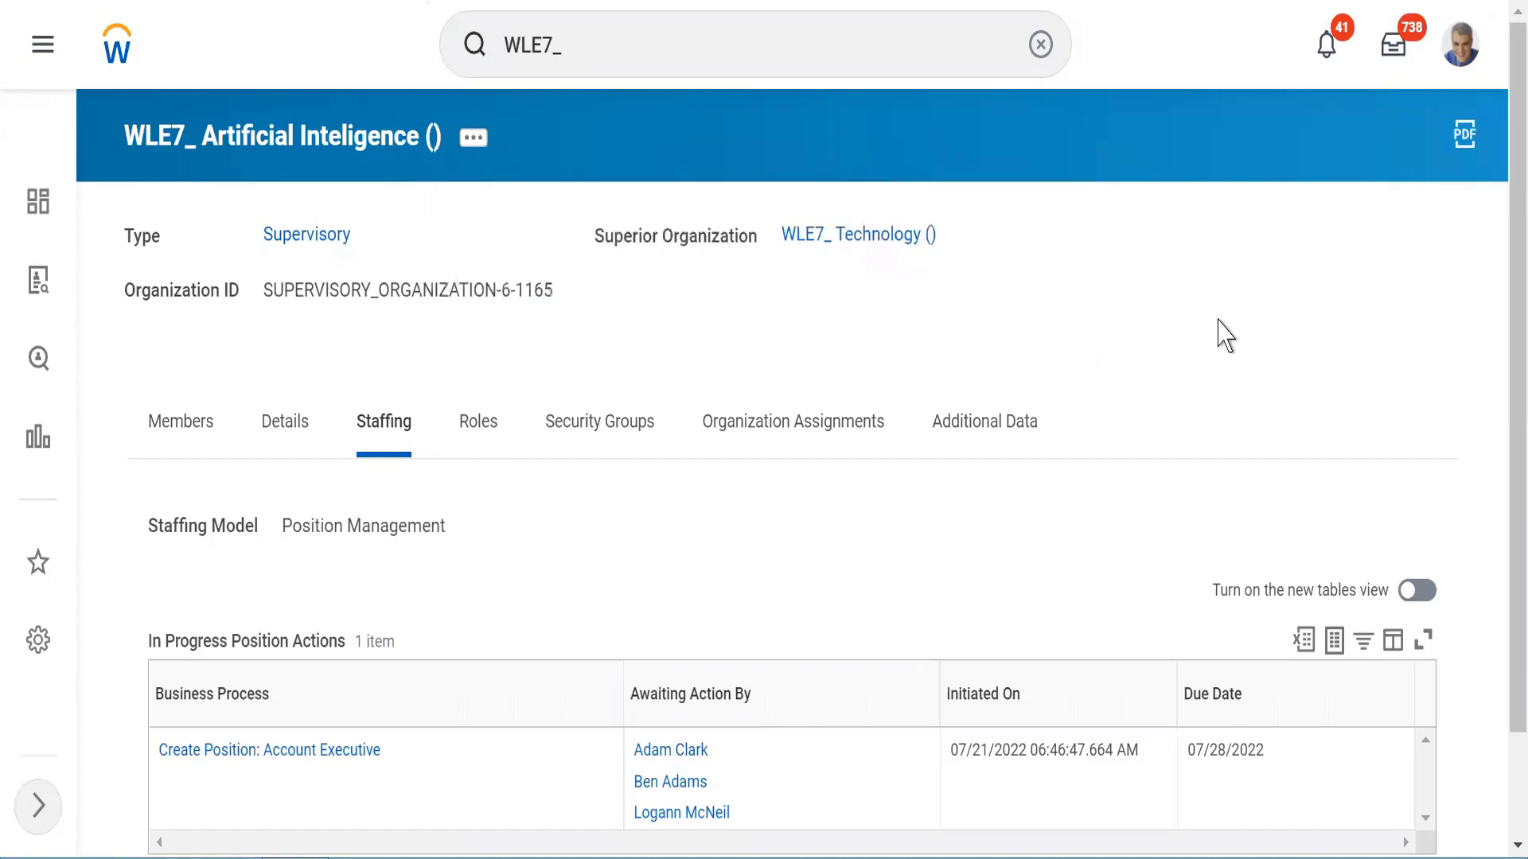
scroll(1226, 335, down, 2)
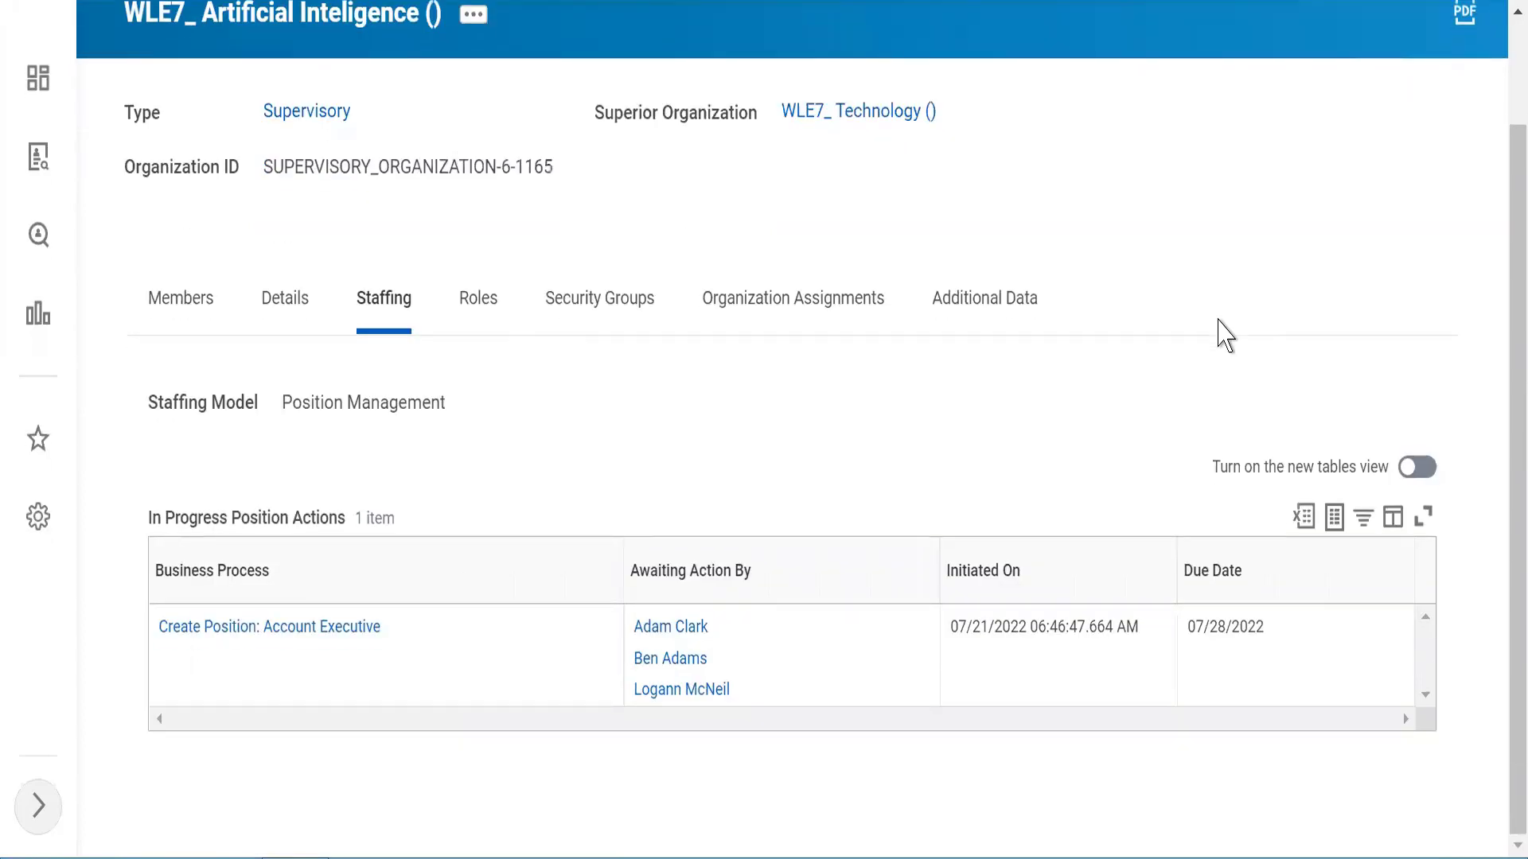
drag(148, 525, 326, 529)
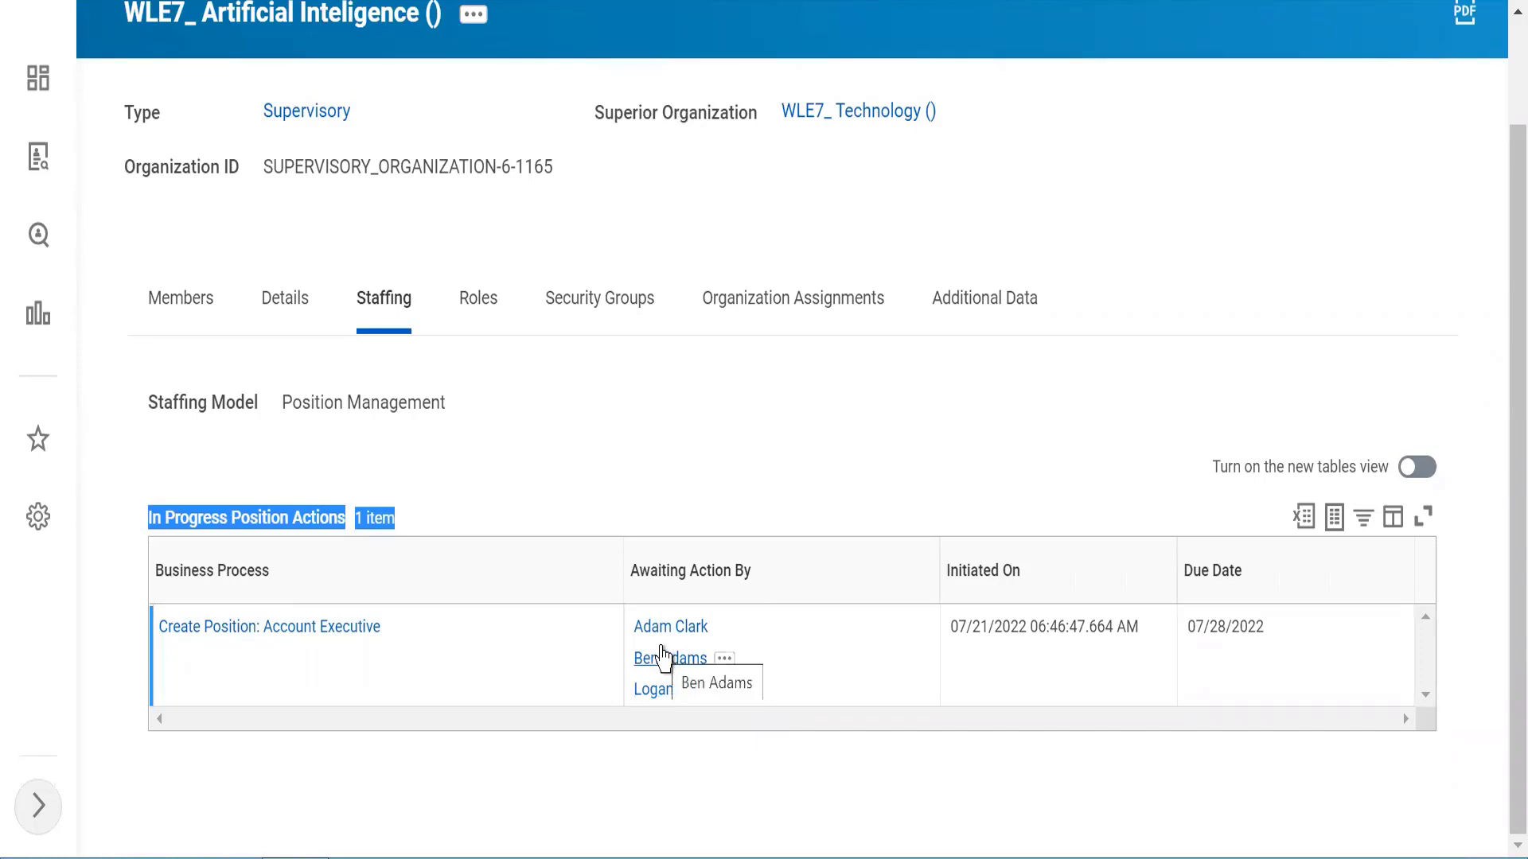
click(647, 454)
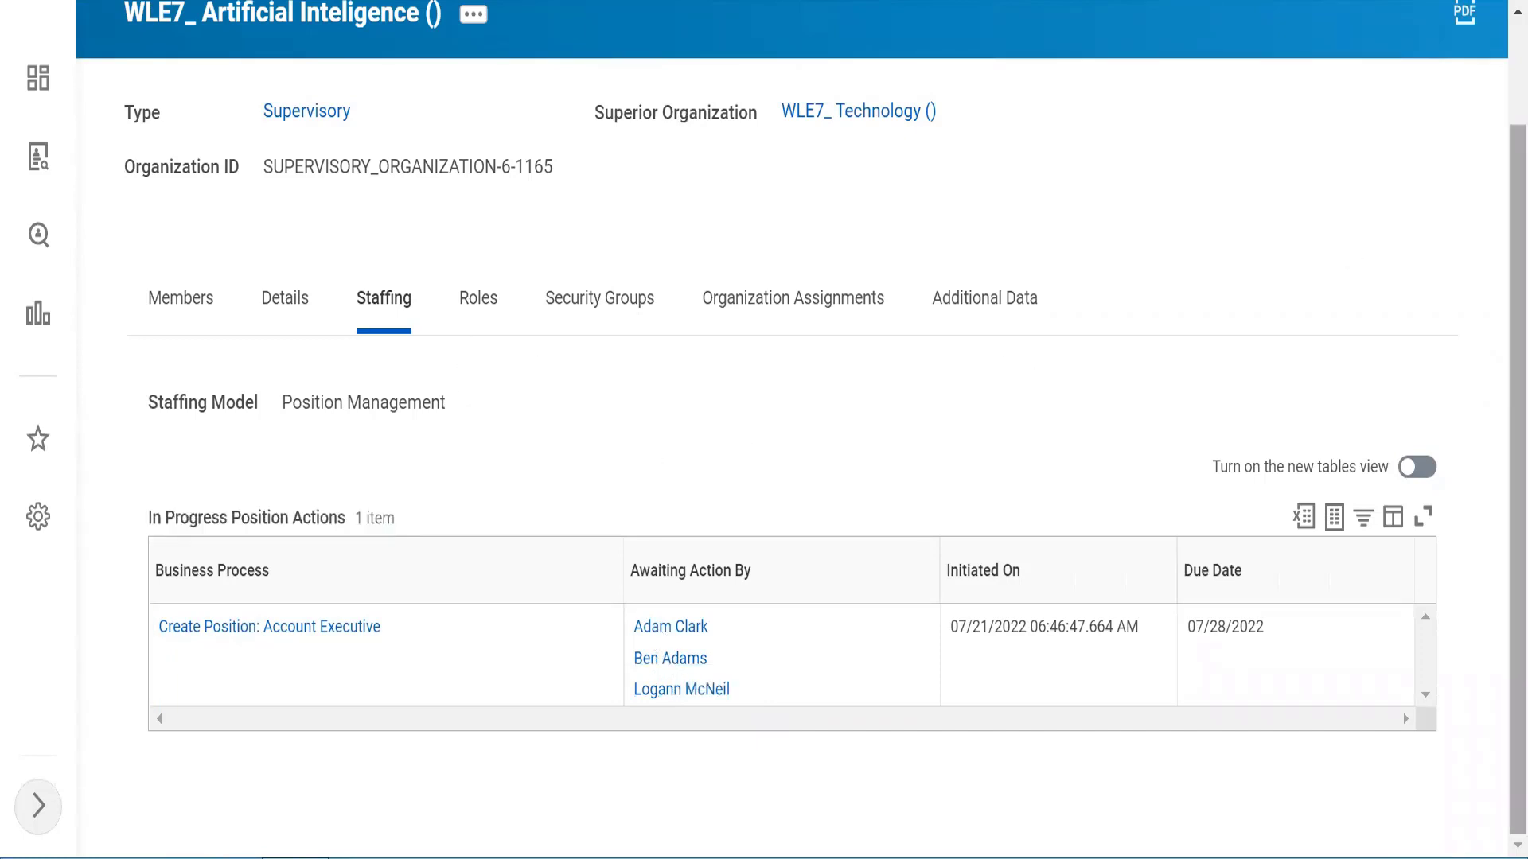
scroll(1500, 52, up, 2)
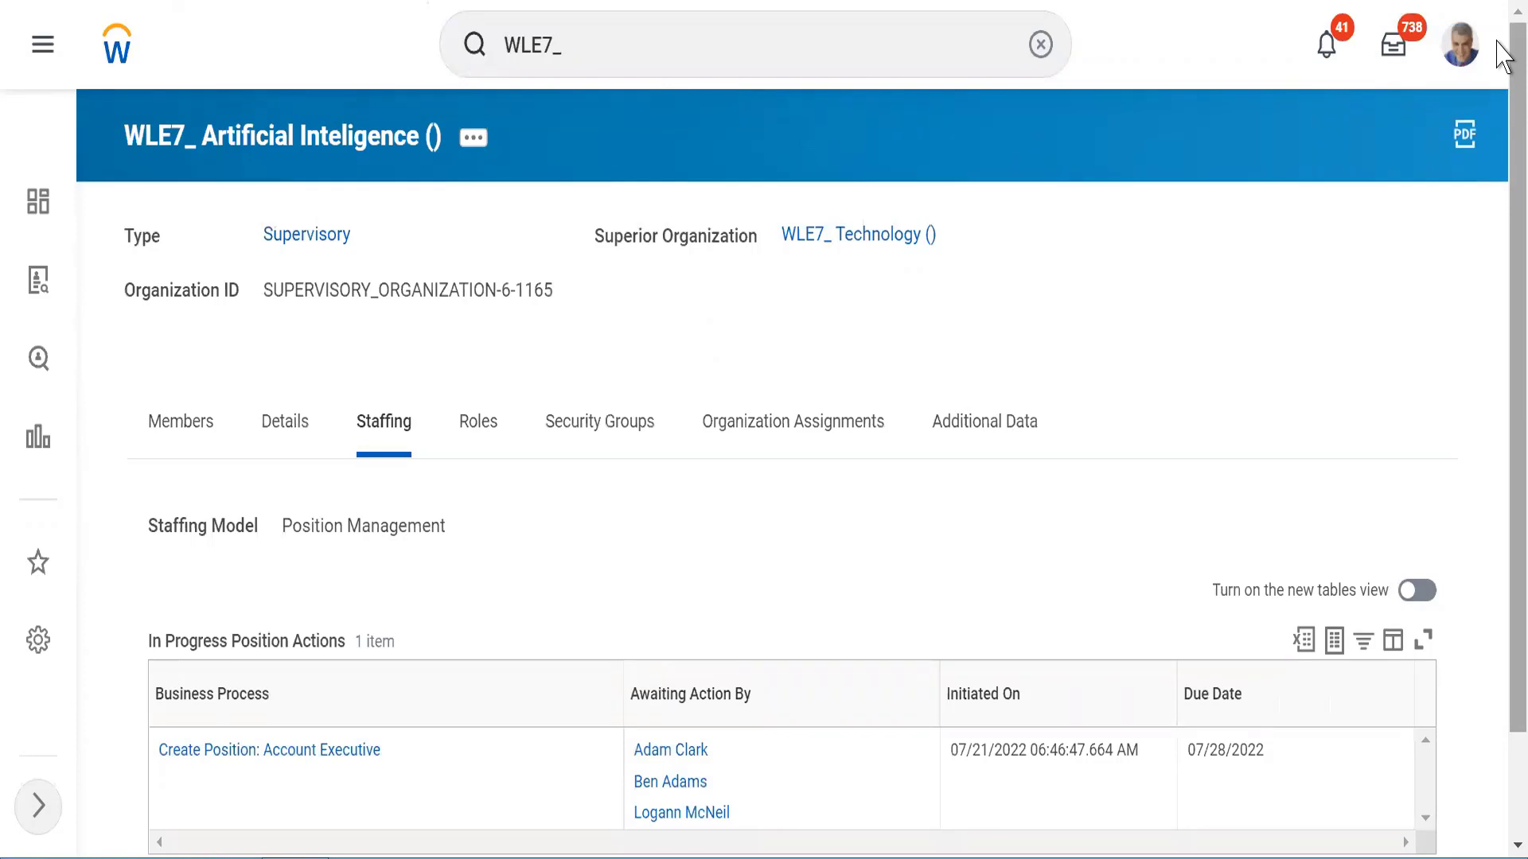
Step: Use the Start Proxy task to act as the reviewing approver
click(1037, 48)
click(979, 55)
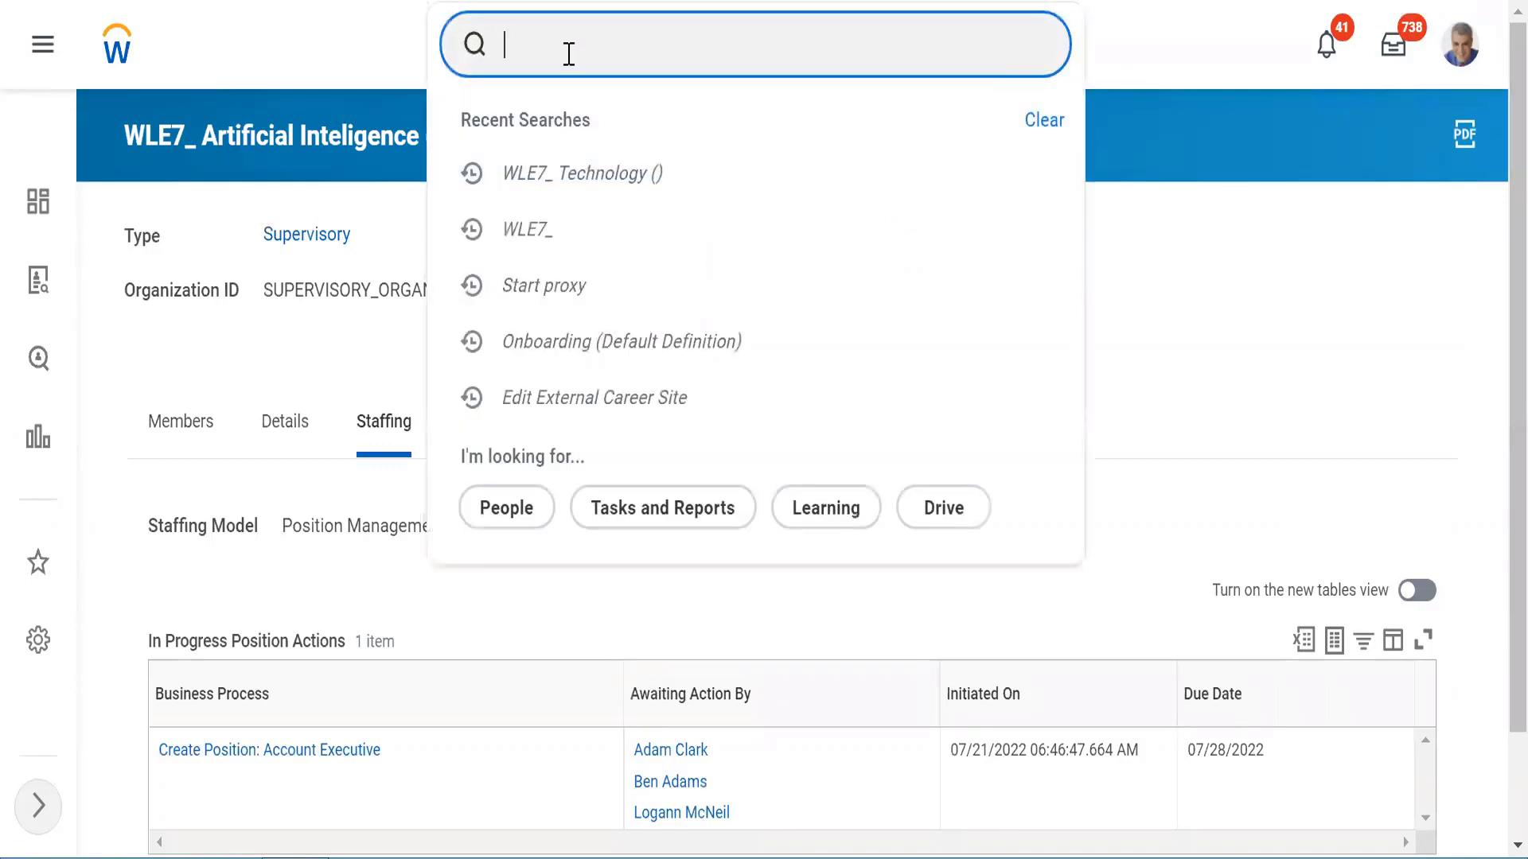
key(Escape)
text(start proxy)
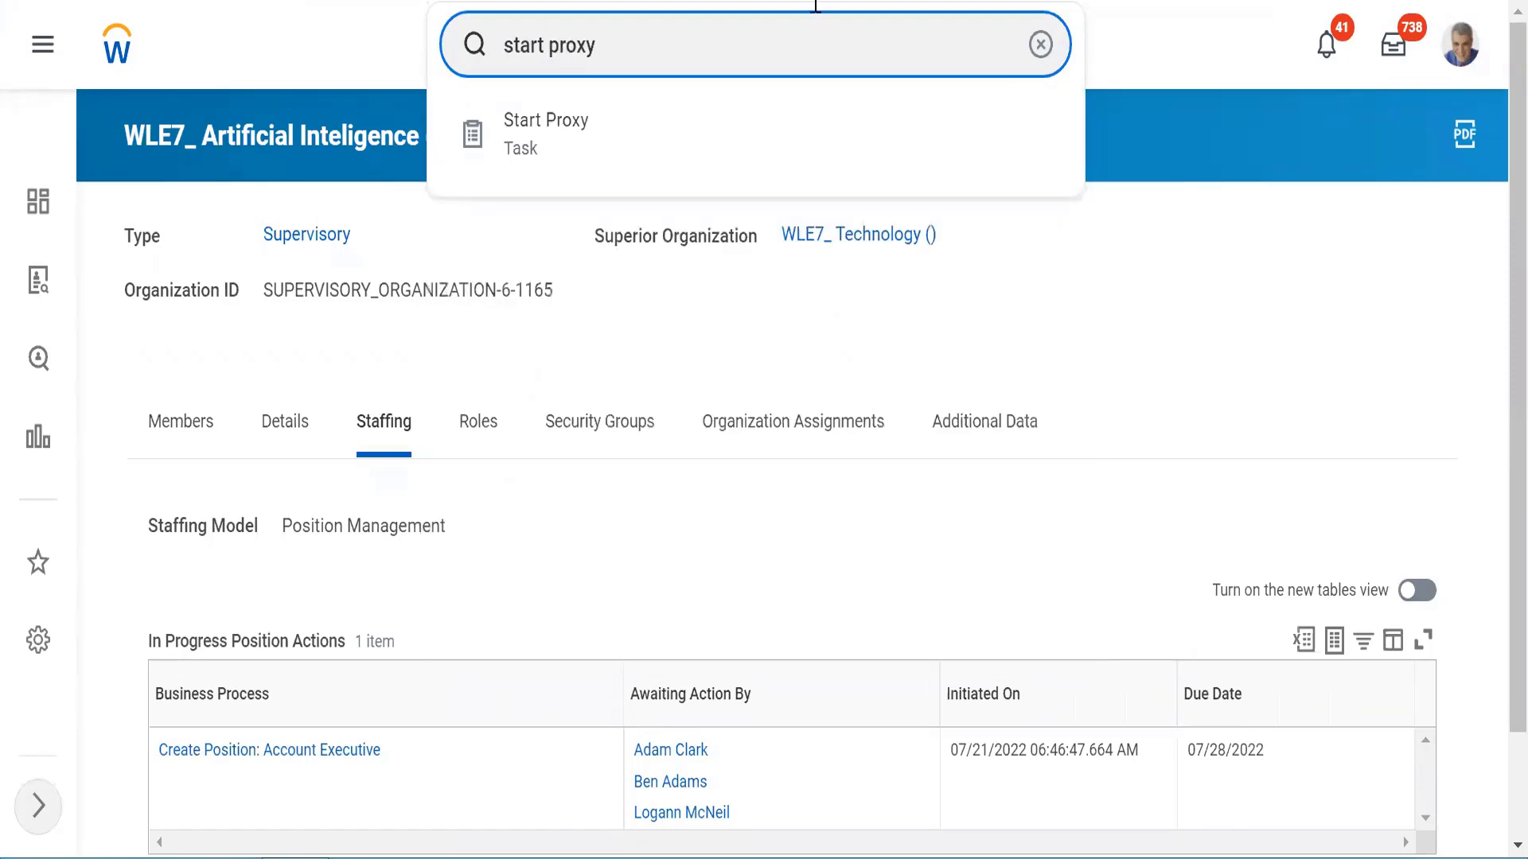
click(527, 121)
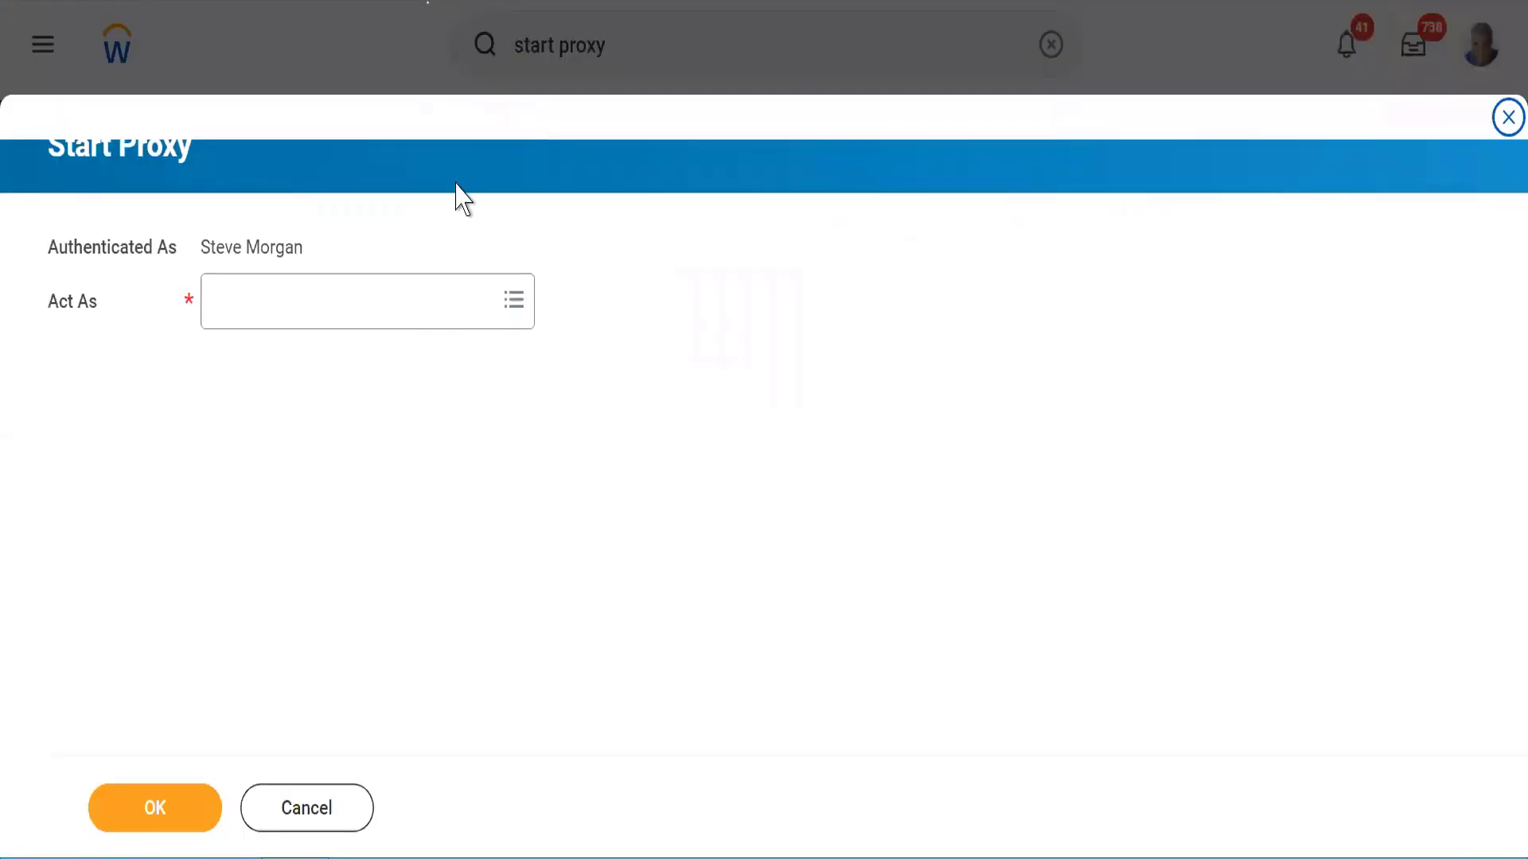
click(270, 302)
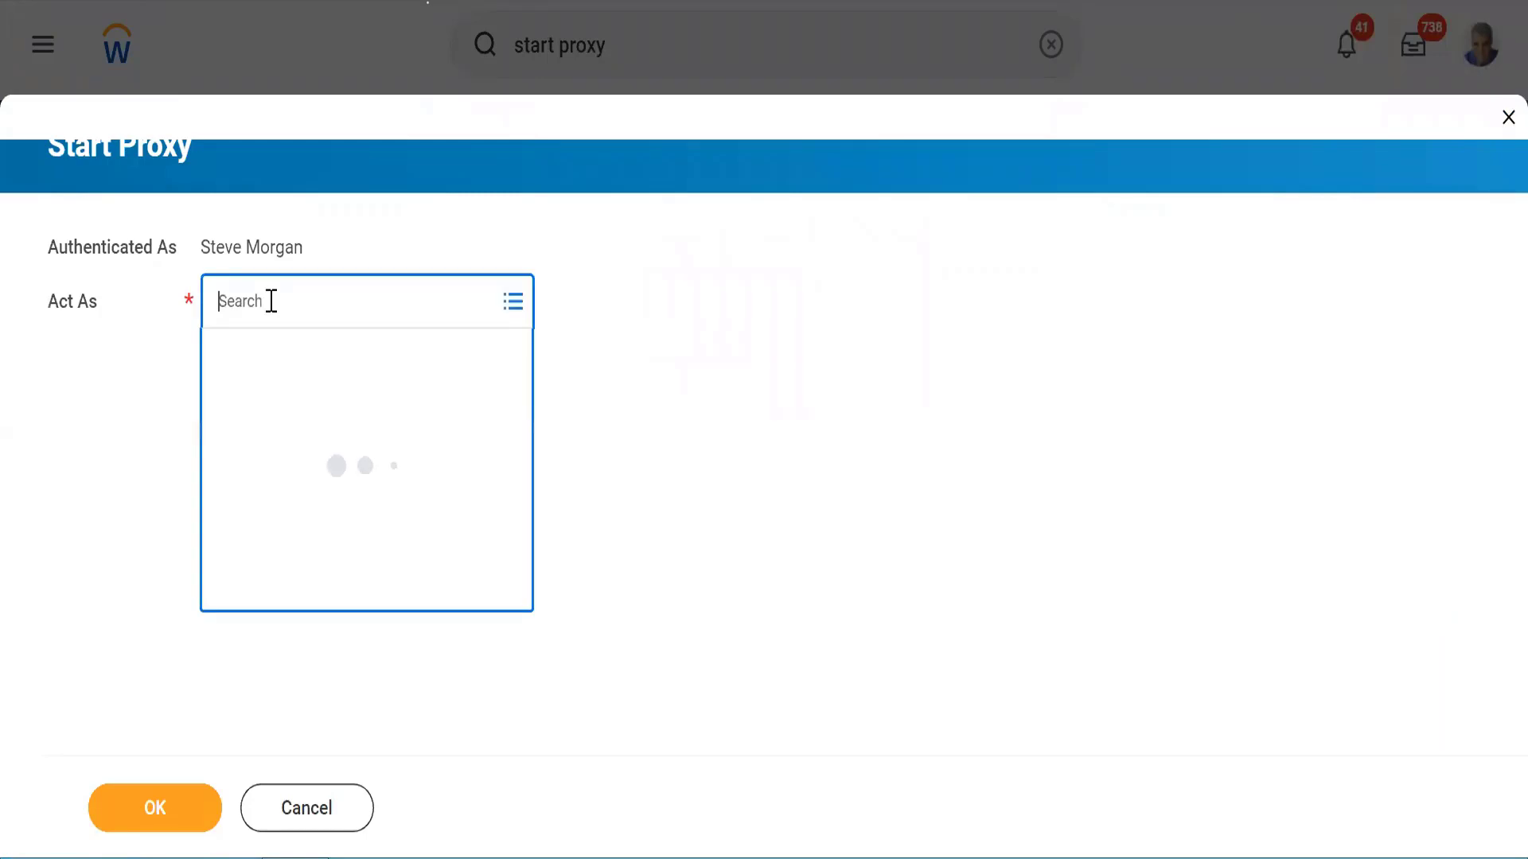
text(Adam c)
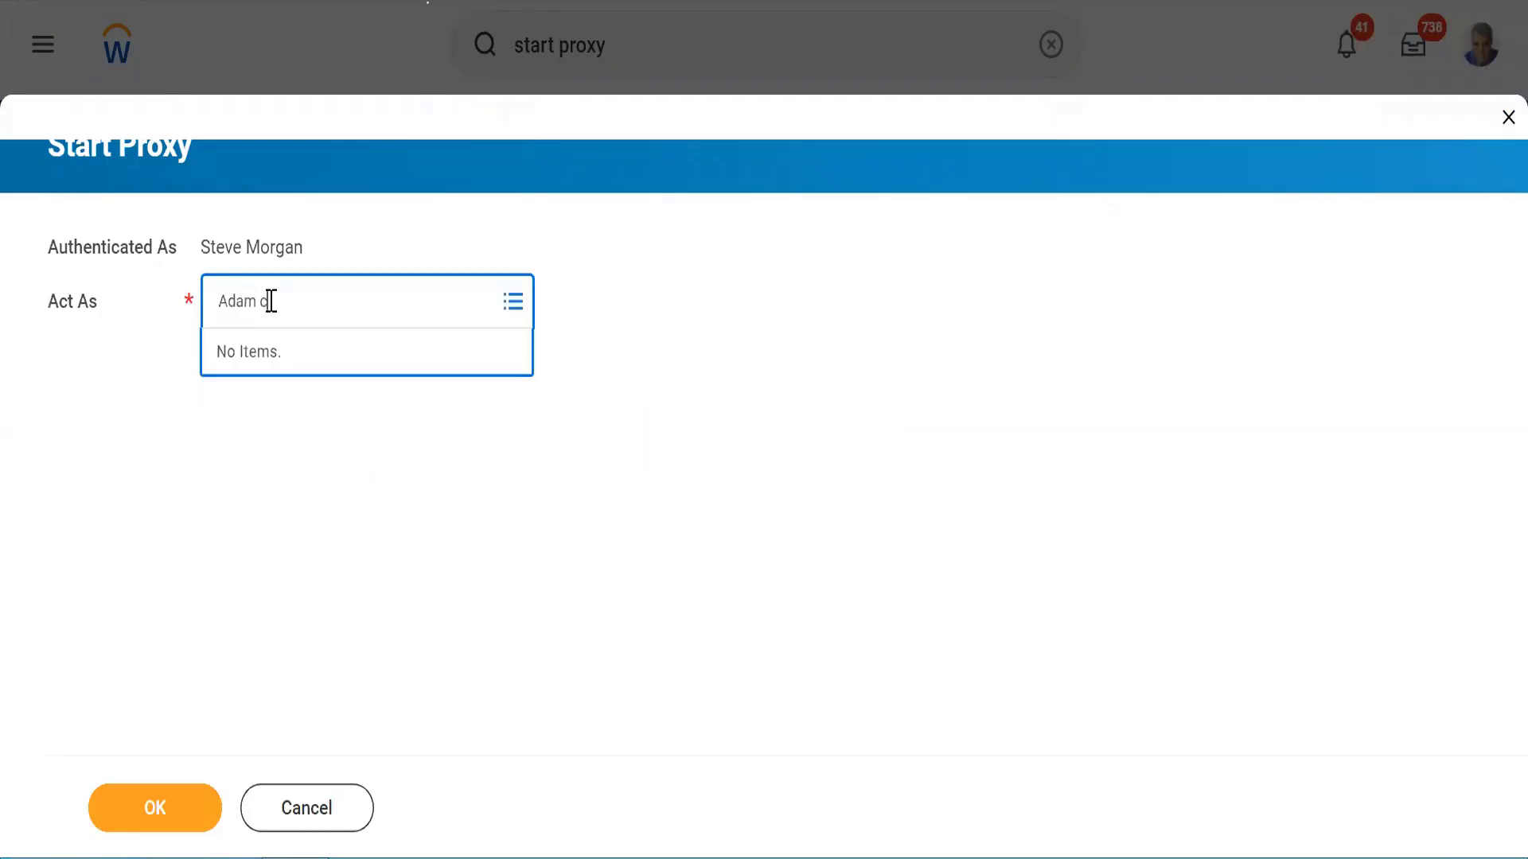
text(lark)
key(Return)
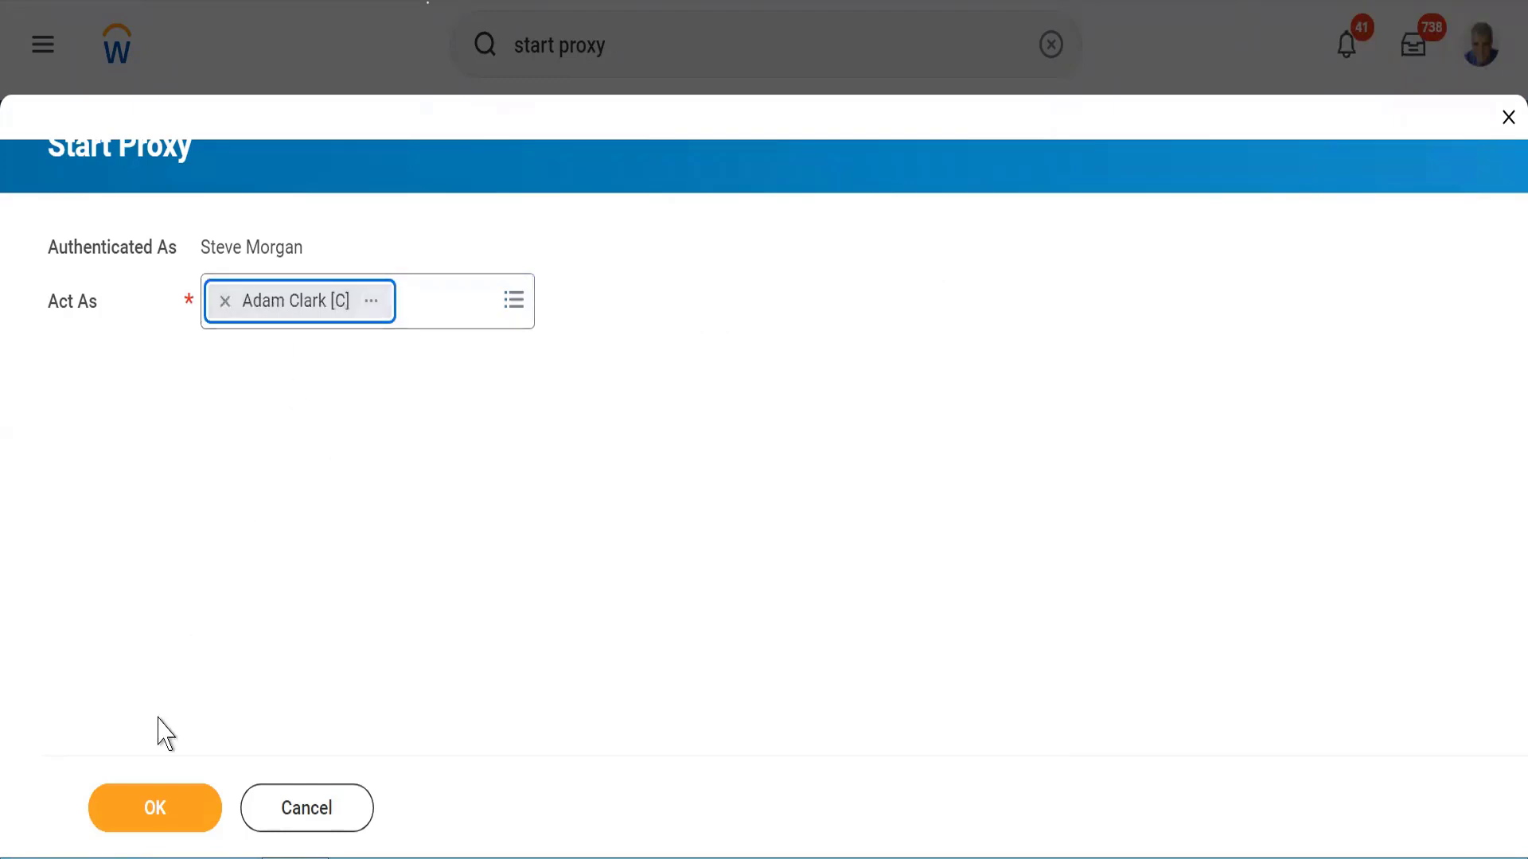
click(146, 813)
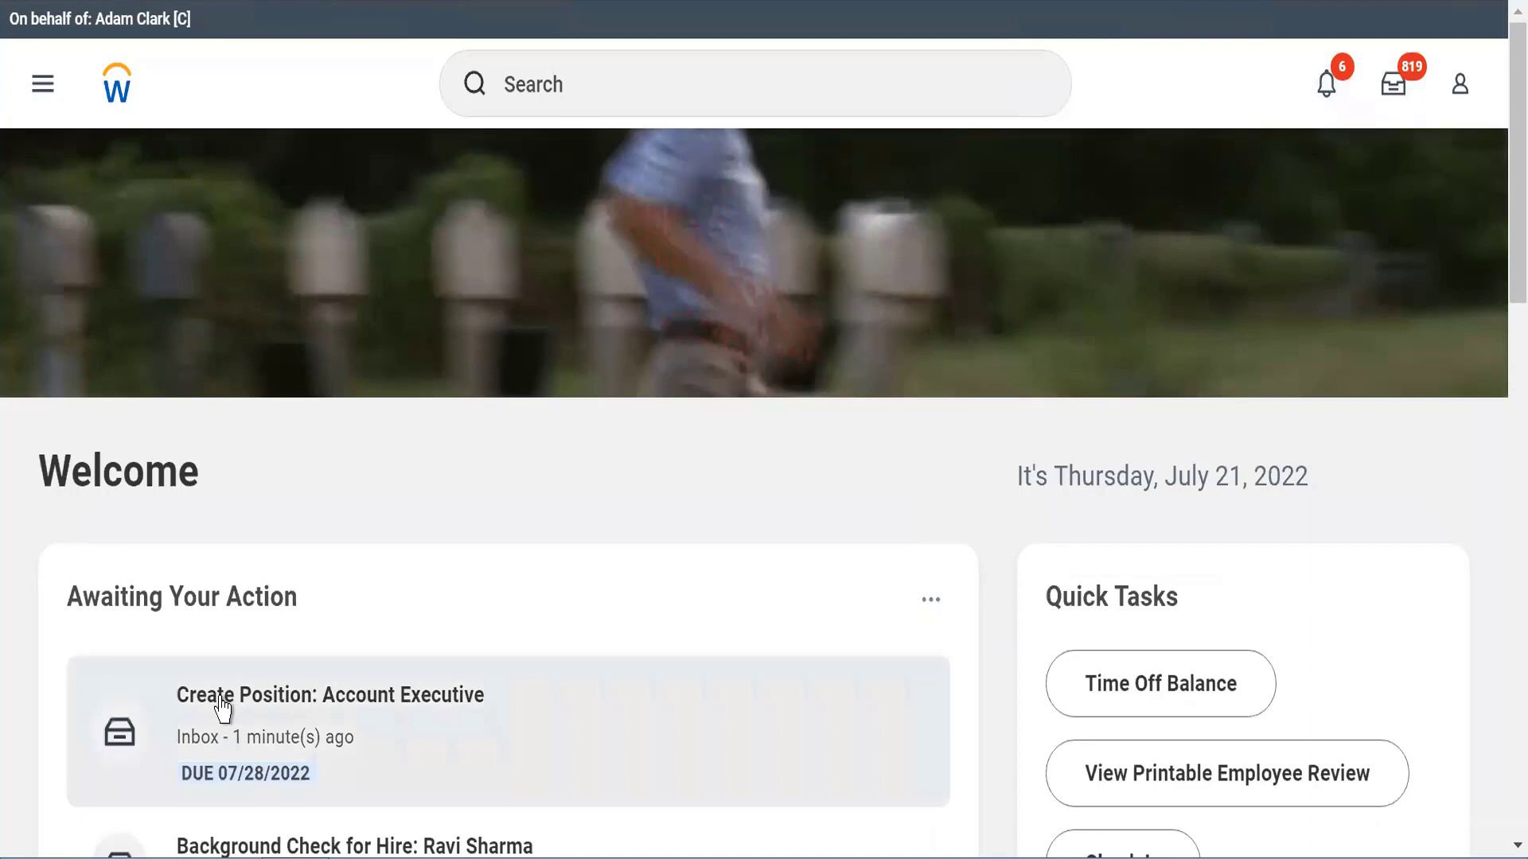
Step: Open the Create Position: Account Executive request from the inbox and check its due date
click(1393, 89)
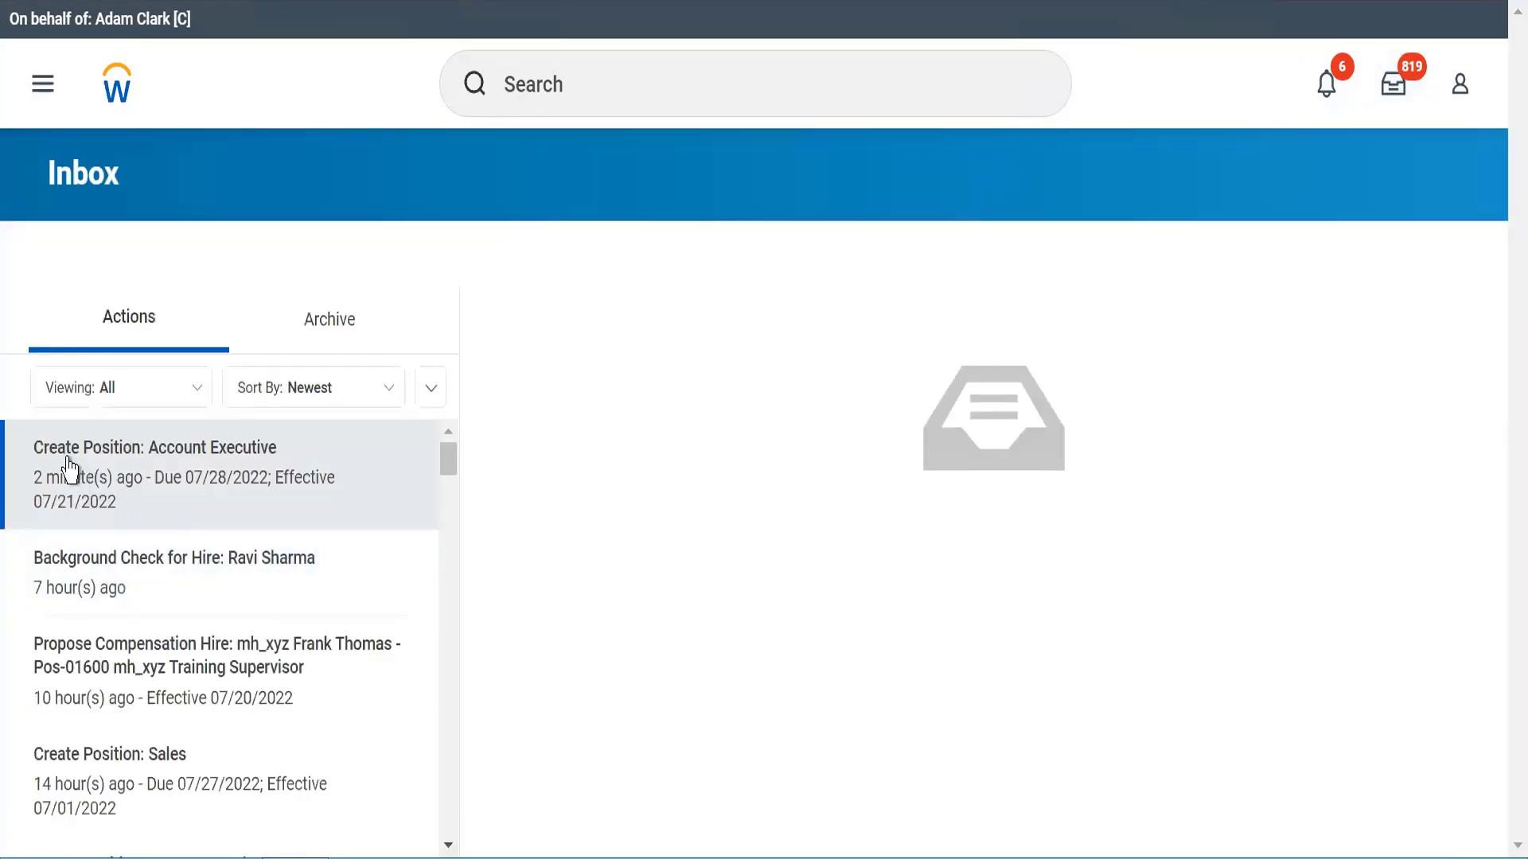
click(110, 455)
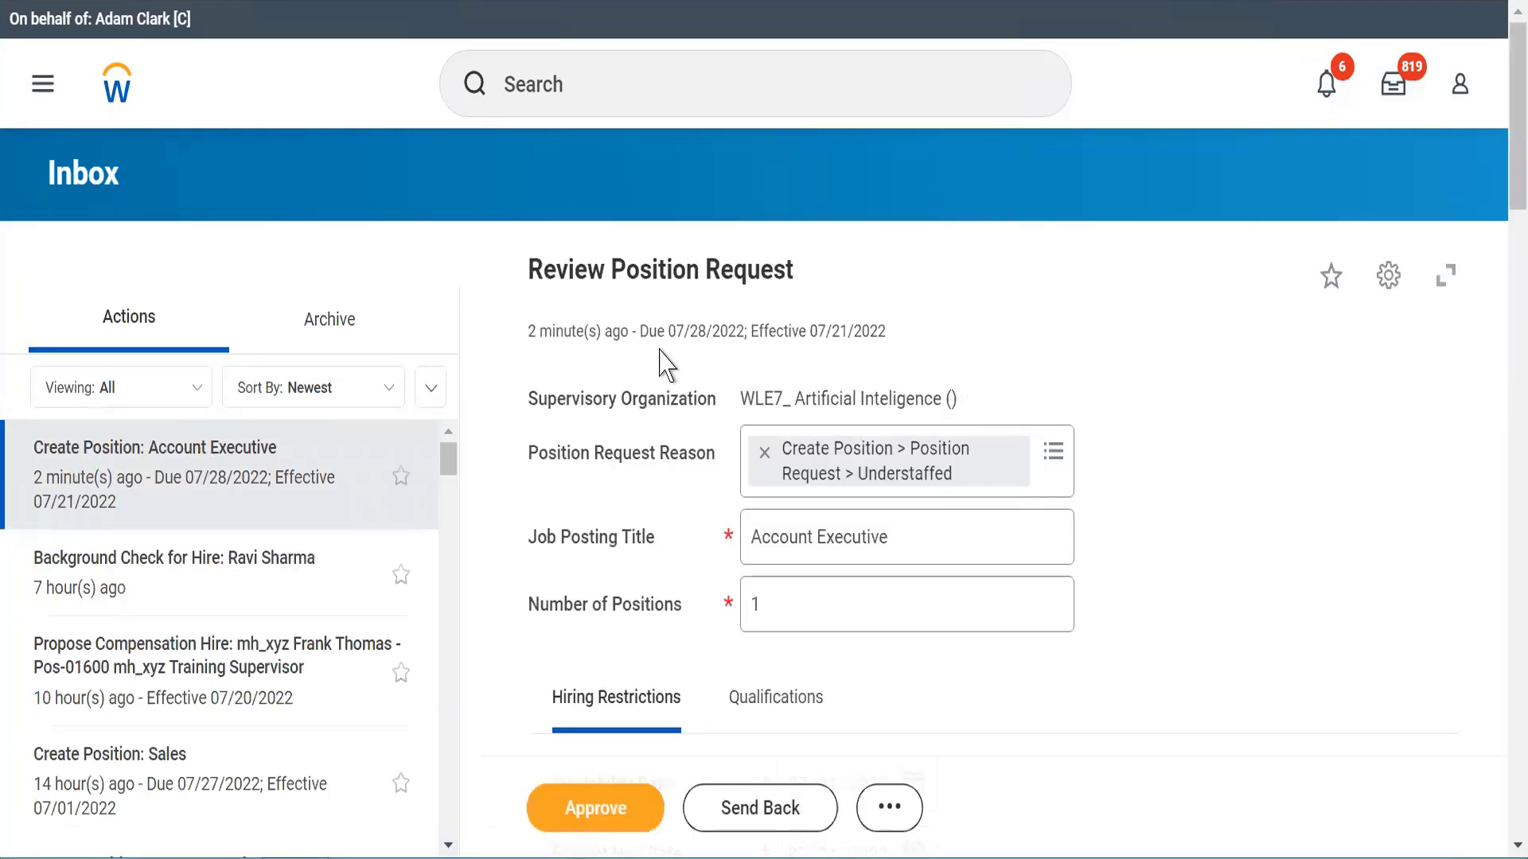
drag(658, 331, 752, 332)
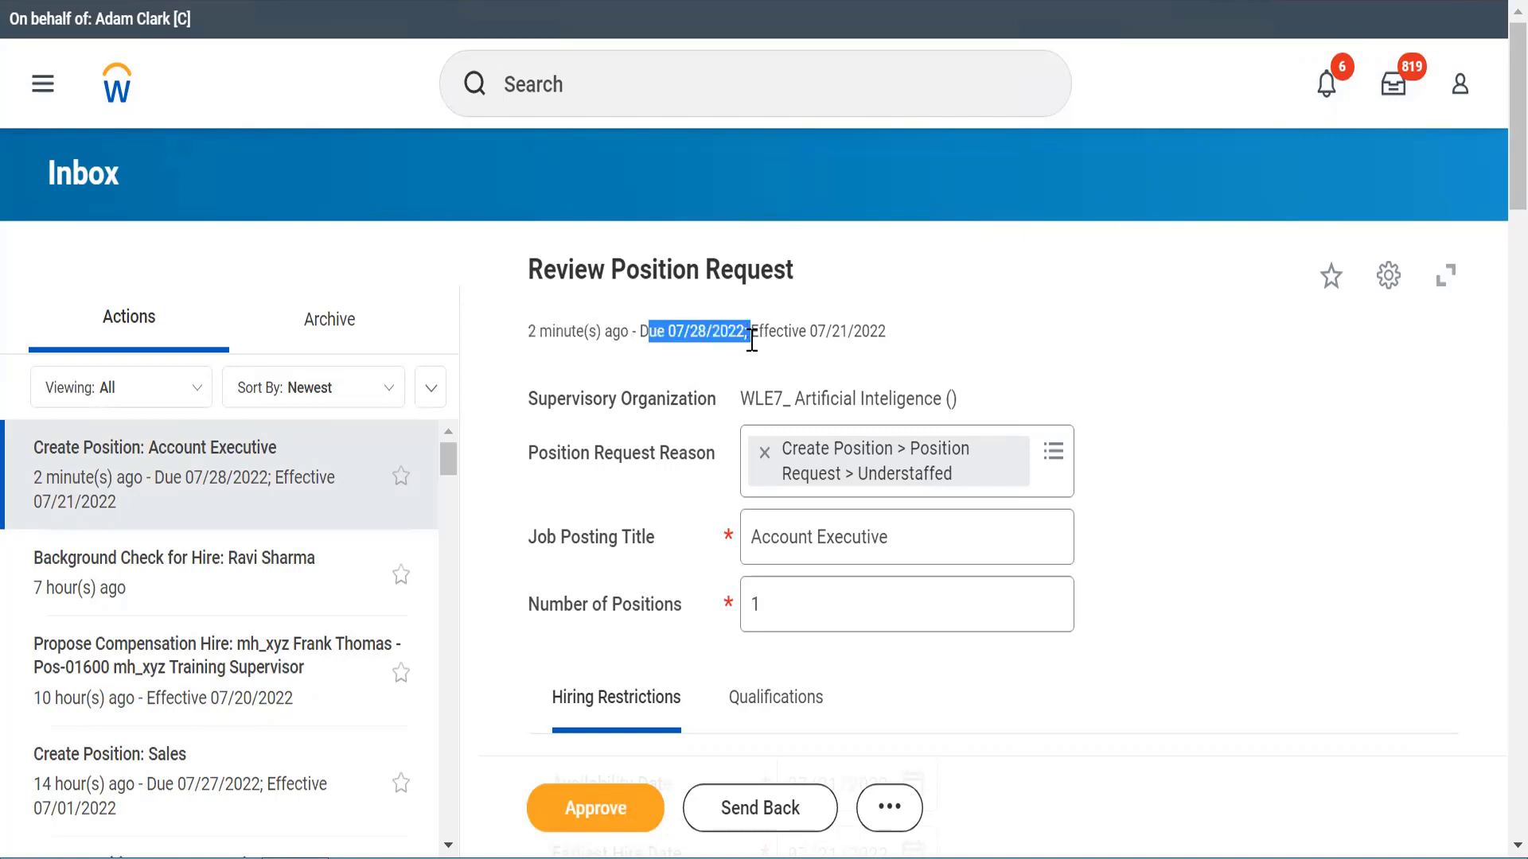
click(1128, 379)
Step: Review the request's supervisory organization, job family and job profile details
scroll(1128, 380, down, 3)
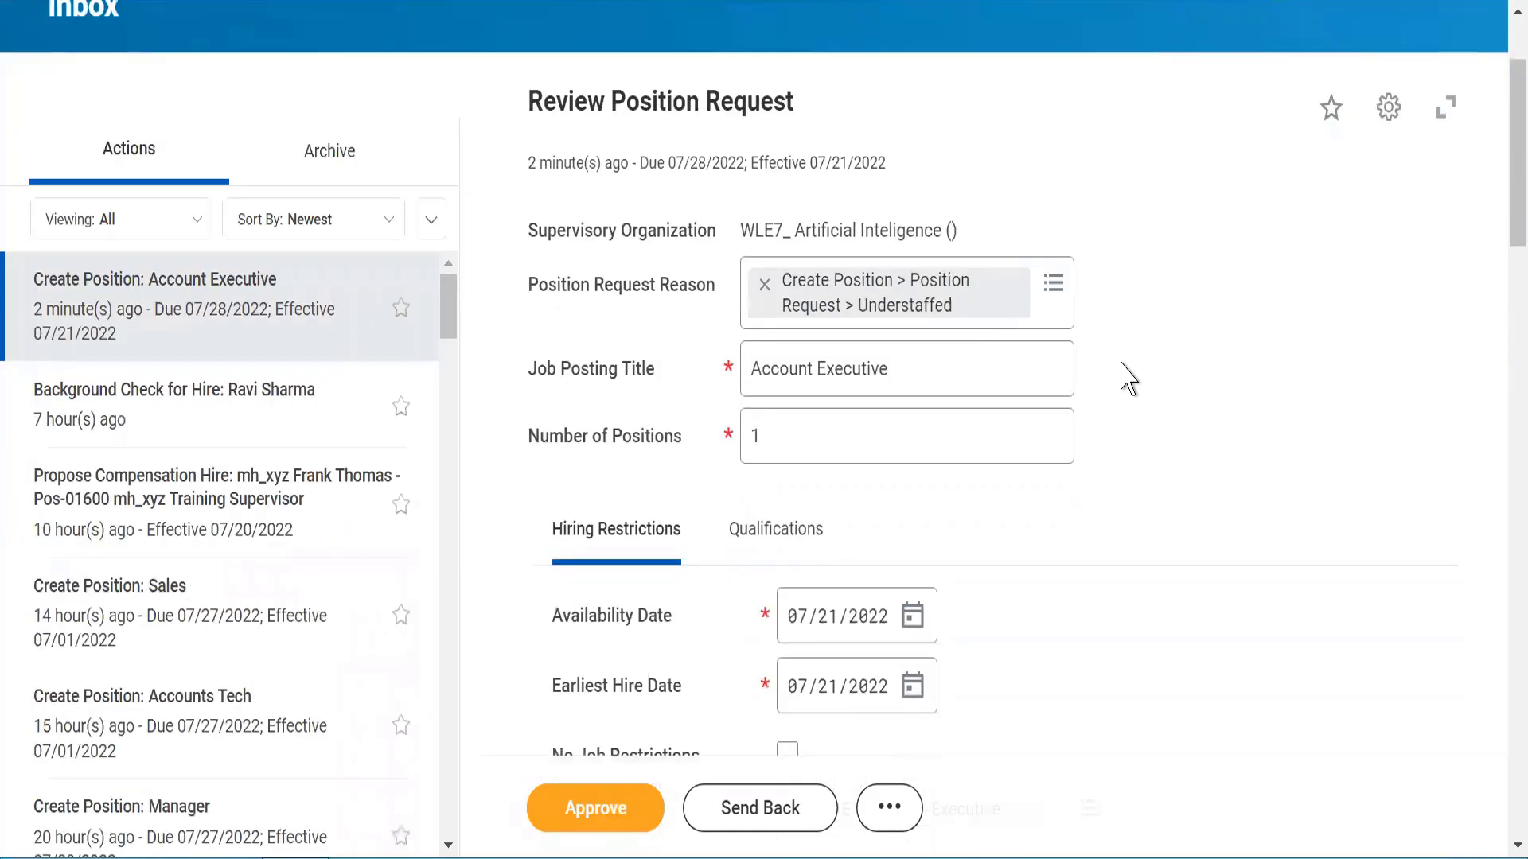
double_click(813, 165)
click(813, 165)
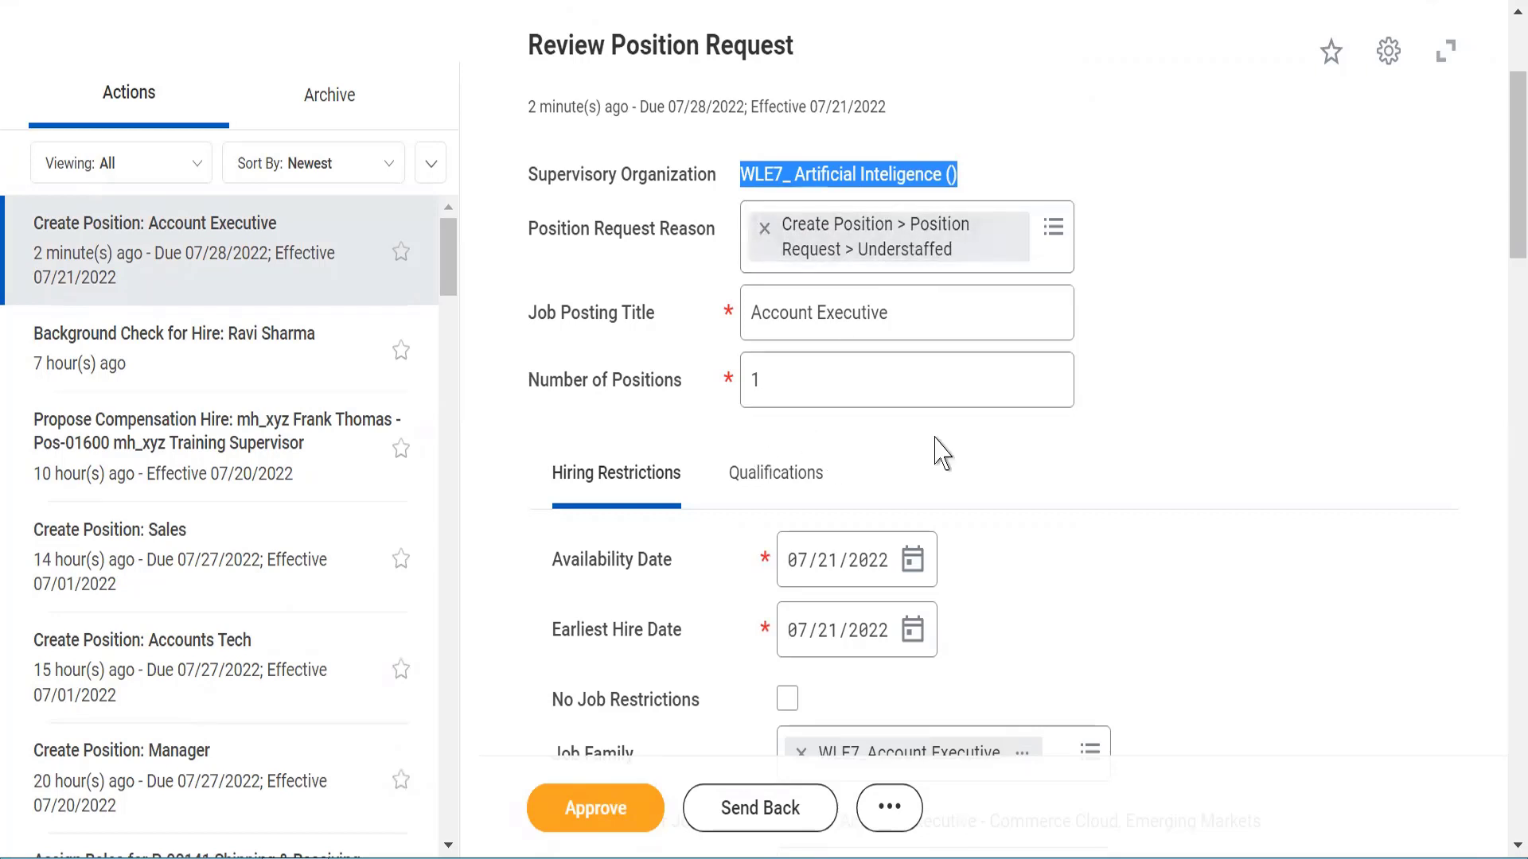
click(1032, 475)
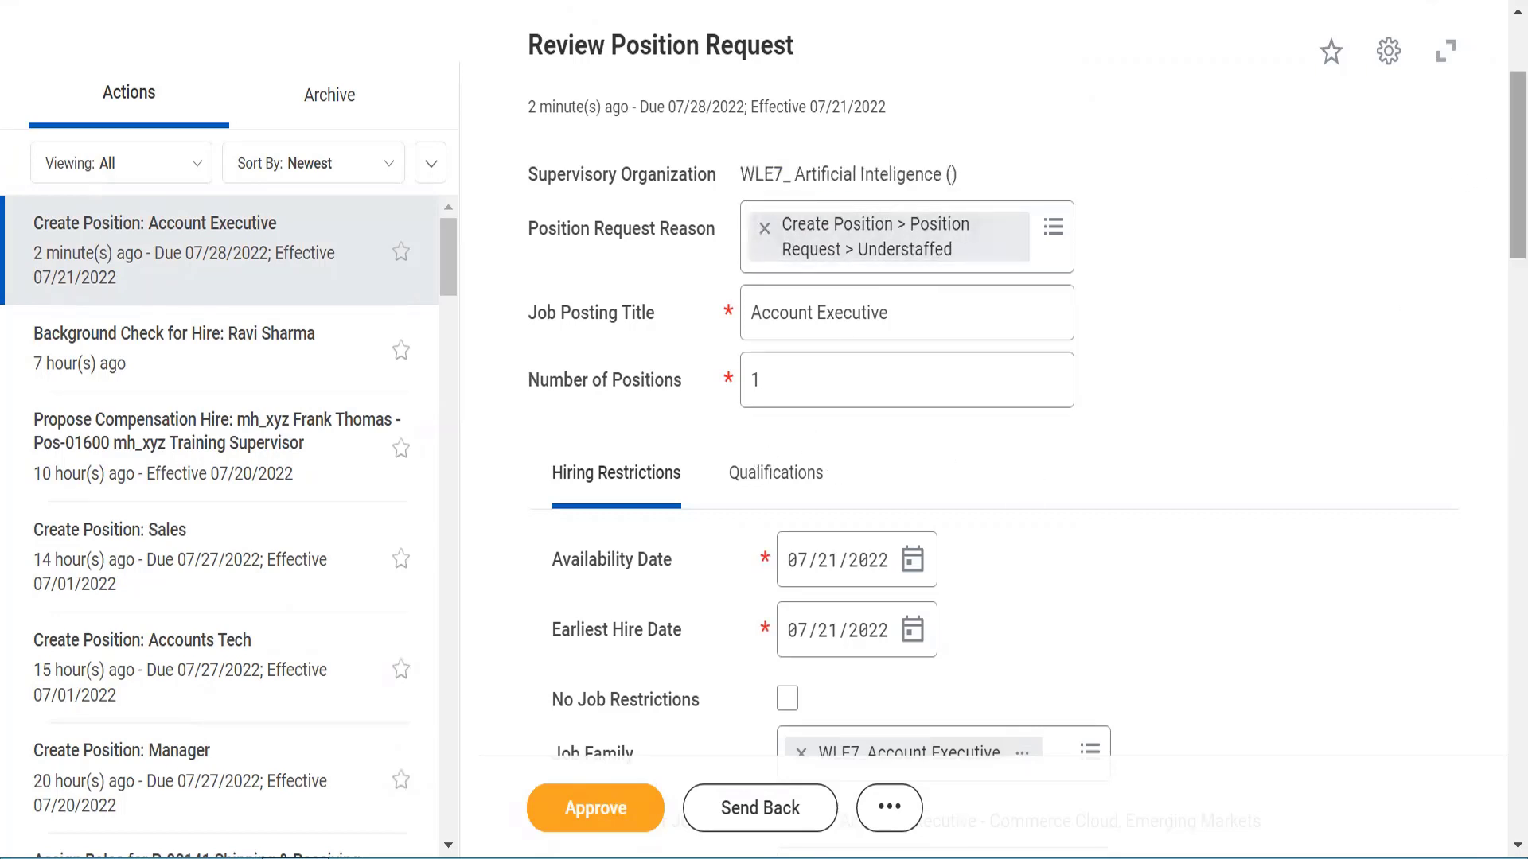
scroll(1503, 207, down, 5)
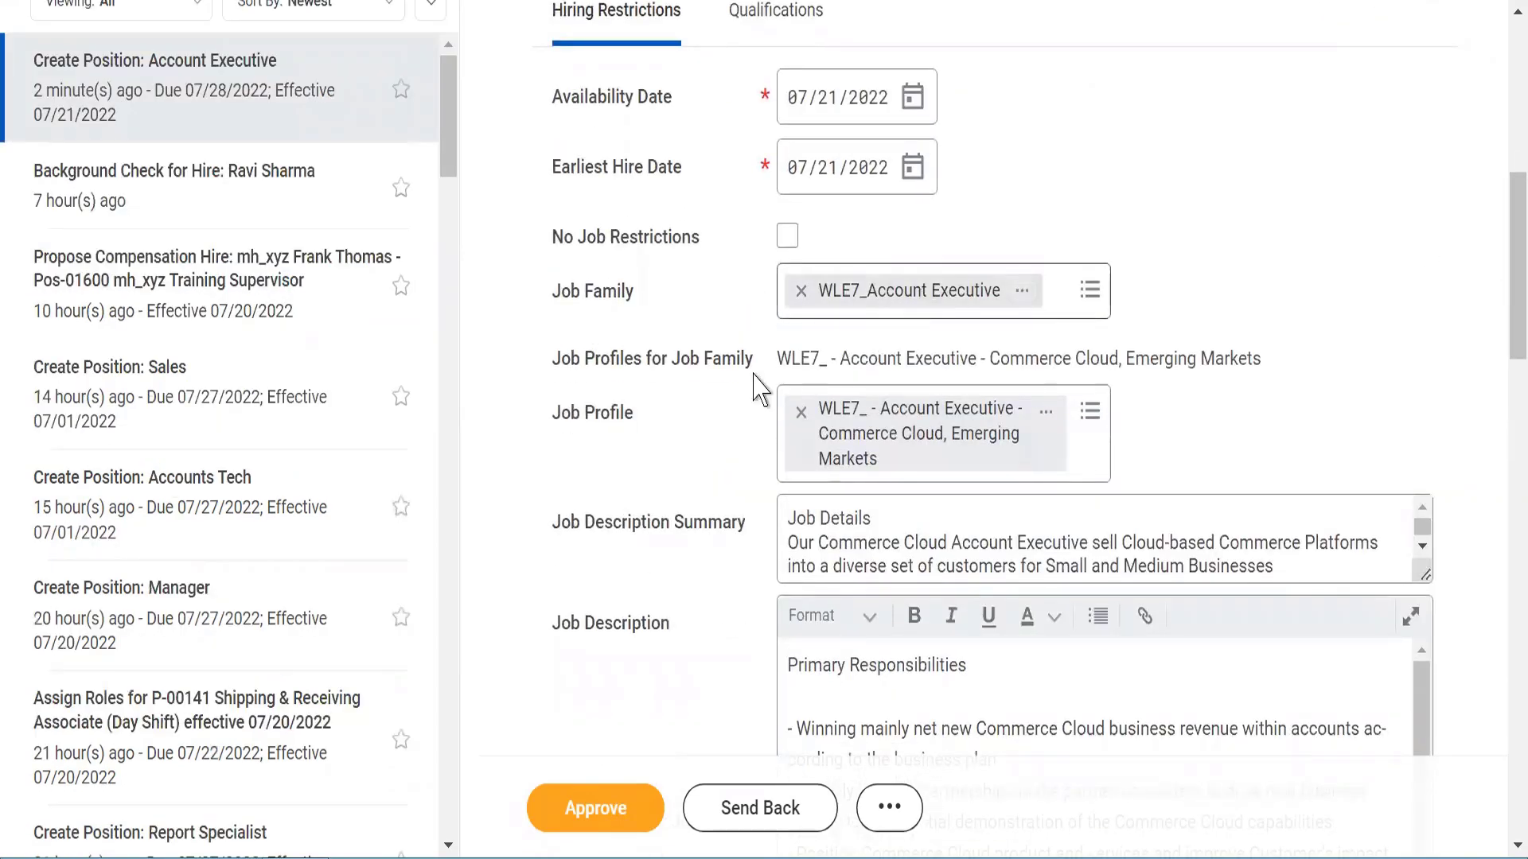
triple_click(879, 352)
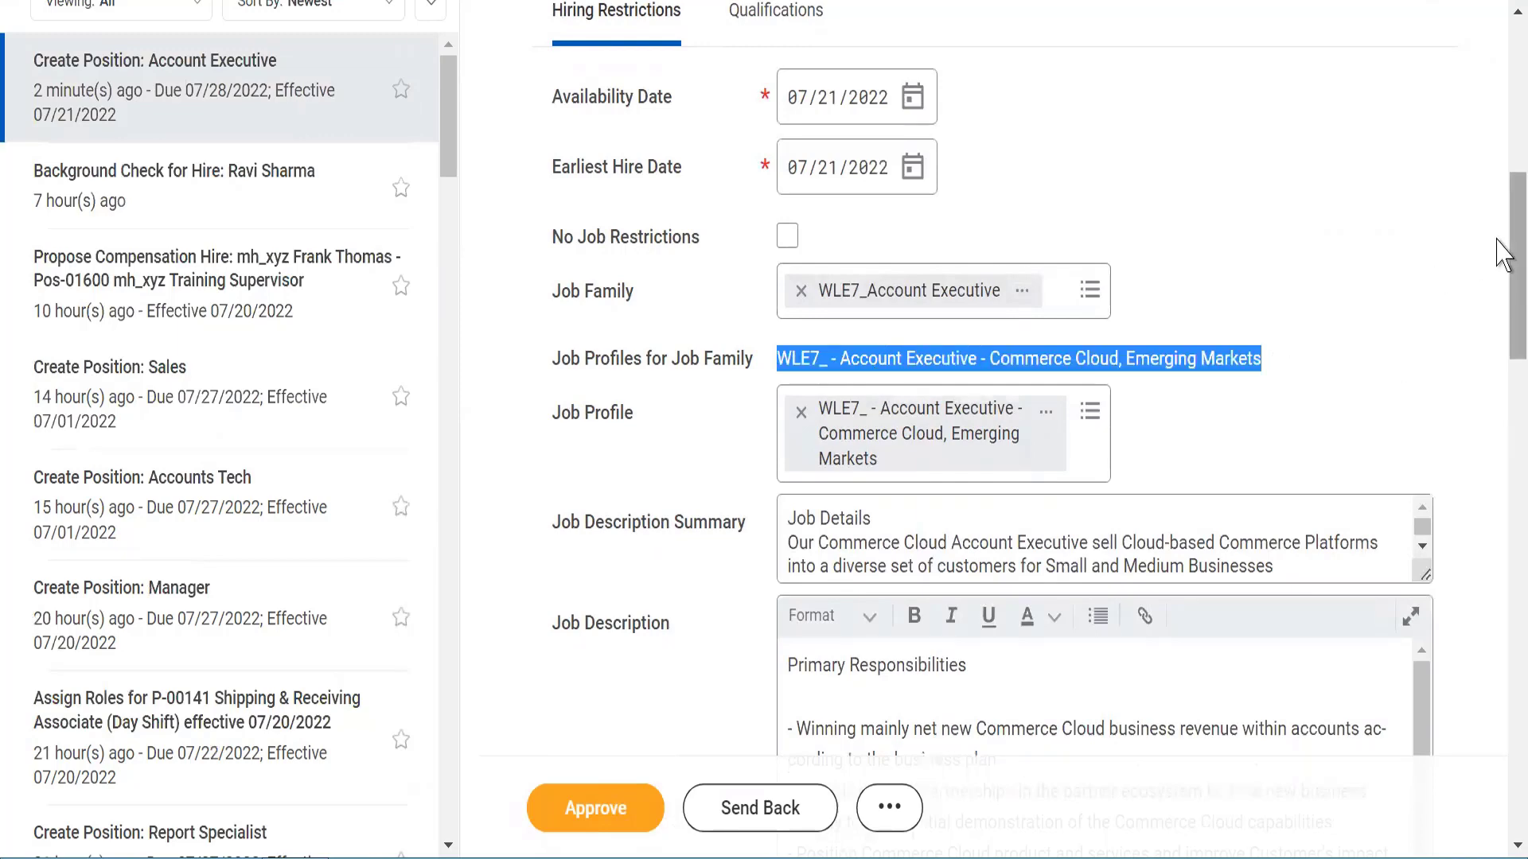
drag(1510, 249, 1503, 535)
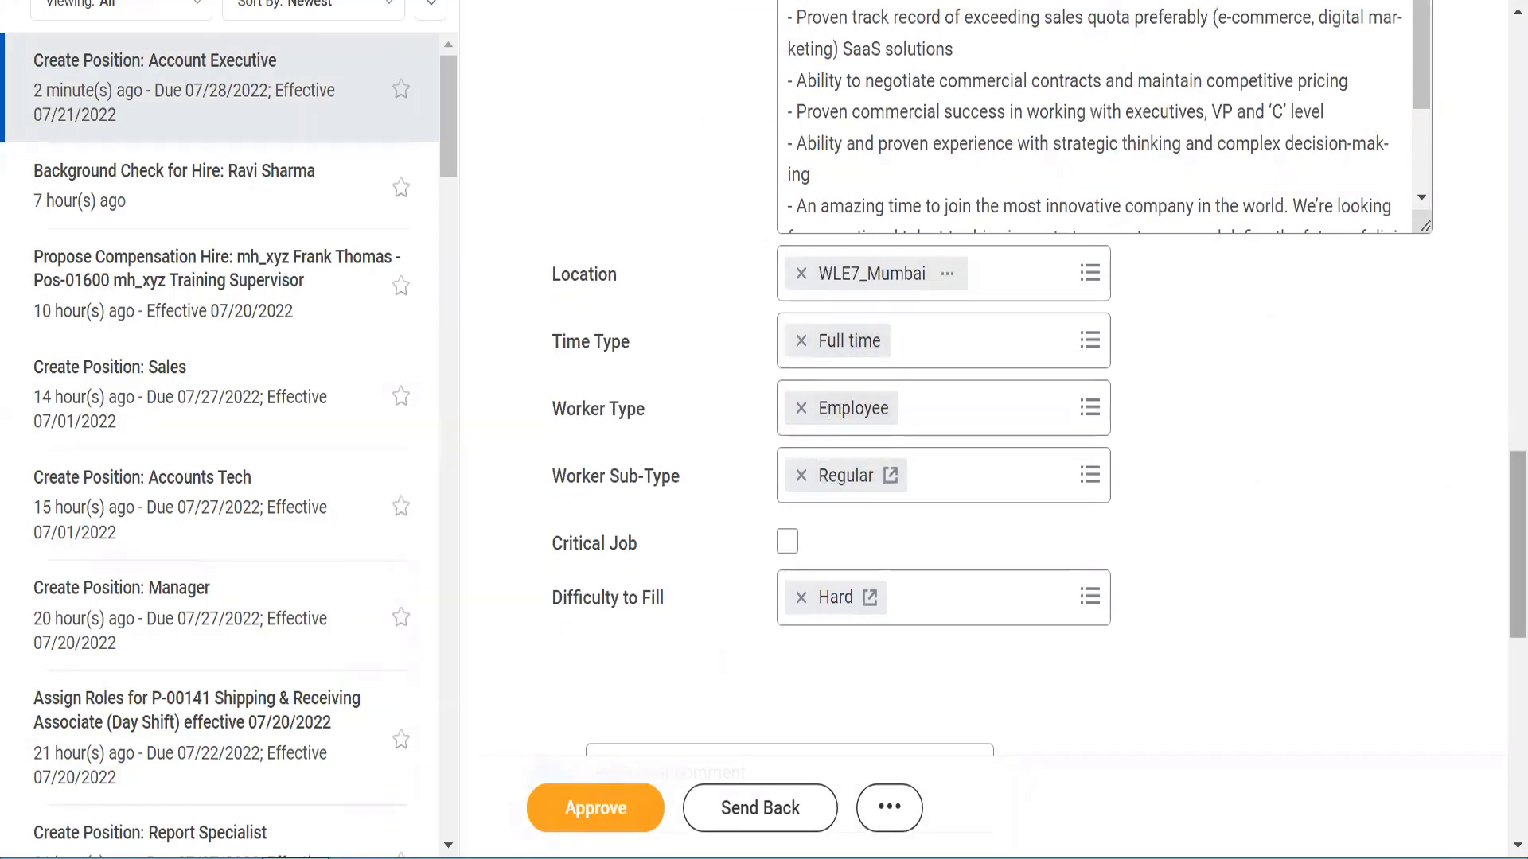
Step: Approve the Account Executive request with comment 'Approved' and view the completed event details
drag(1505, 615, 1503, 733)
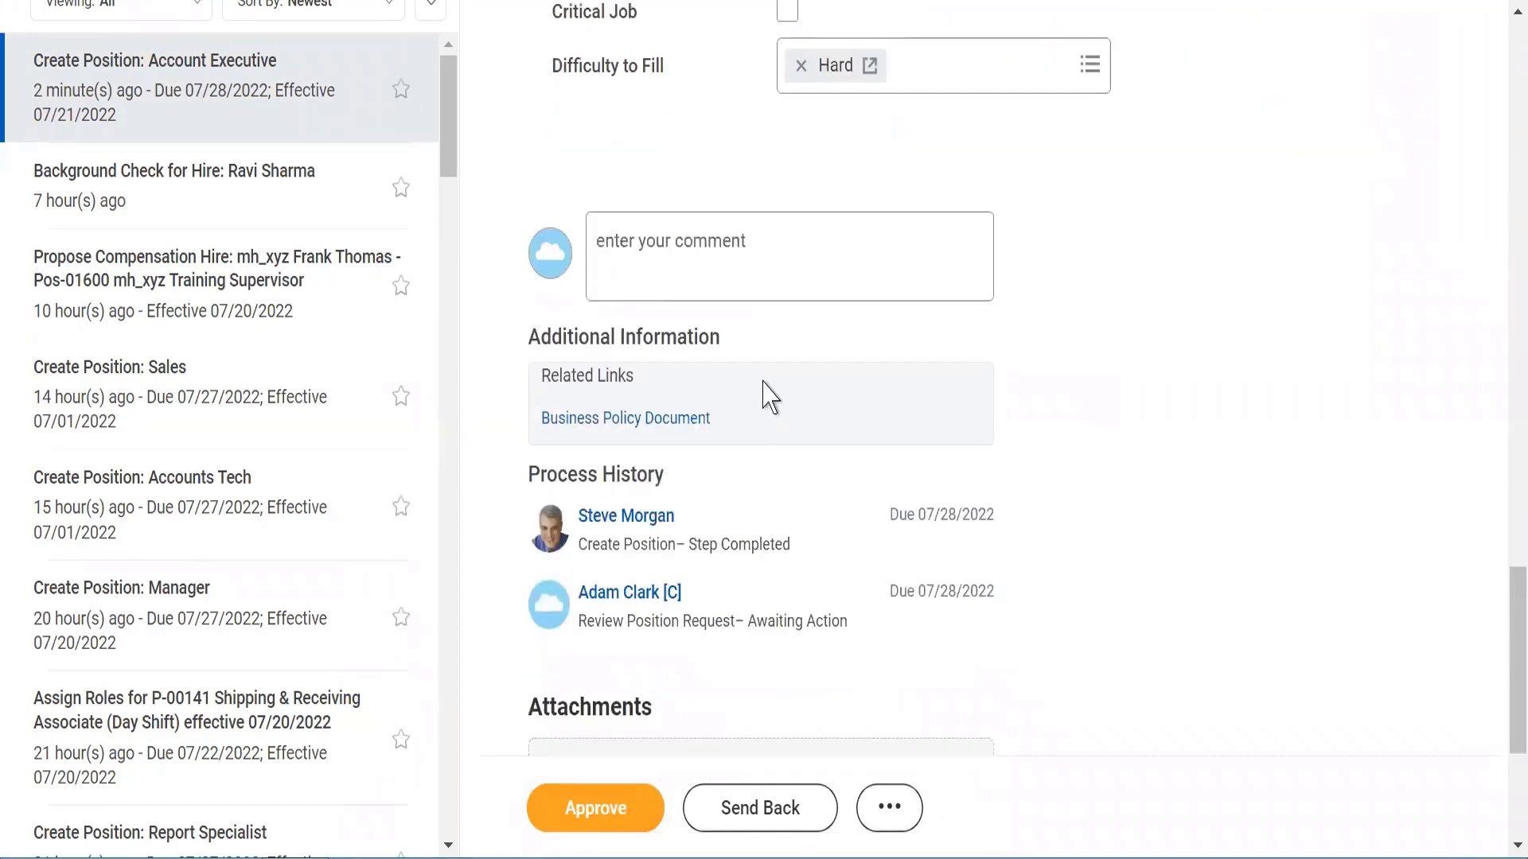
click(658, 253)
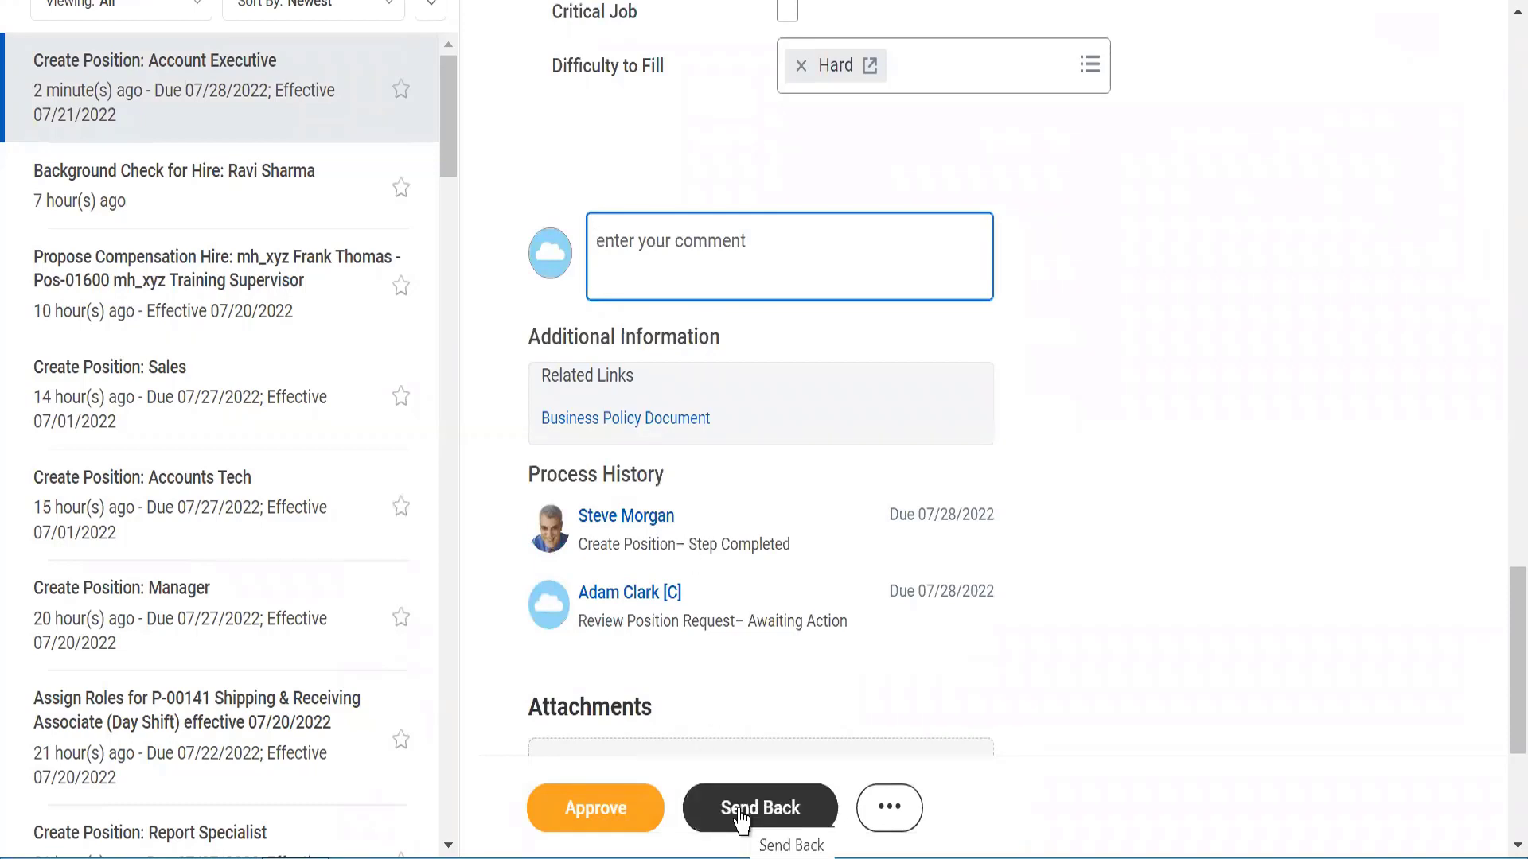
click(889, 809)
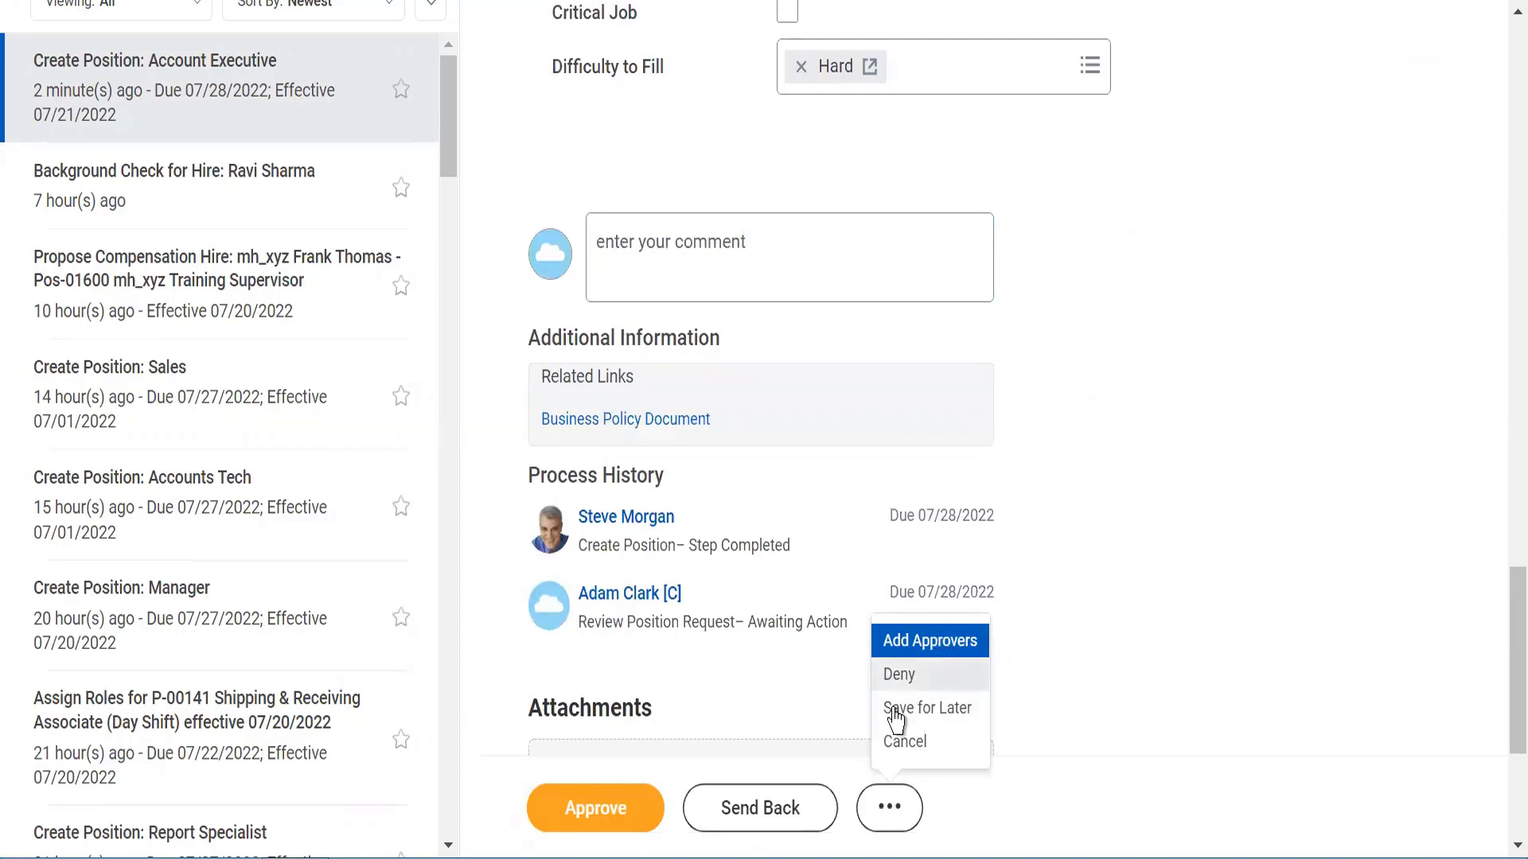
click(1192, 603)
click(645, 257)
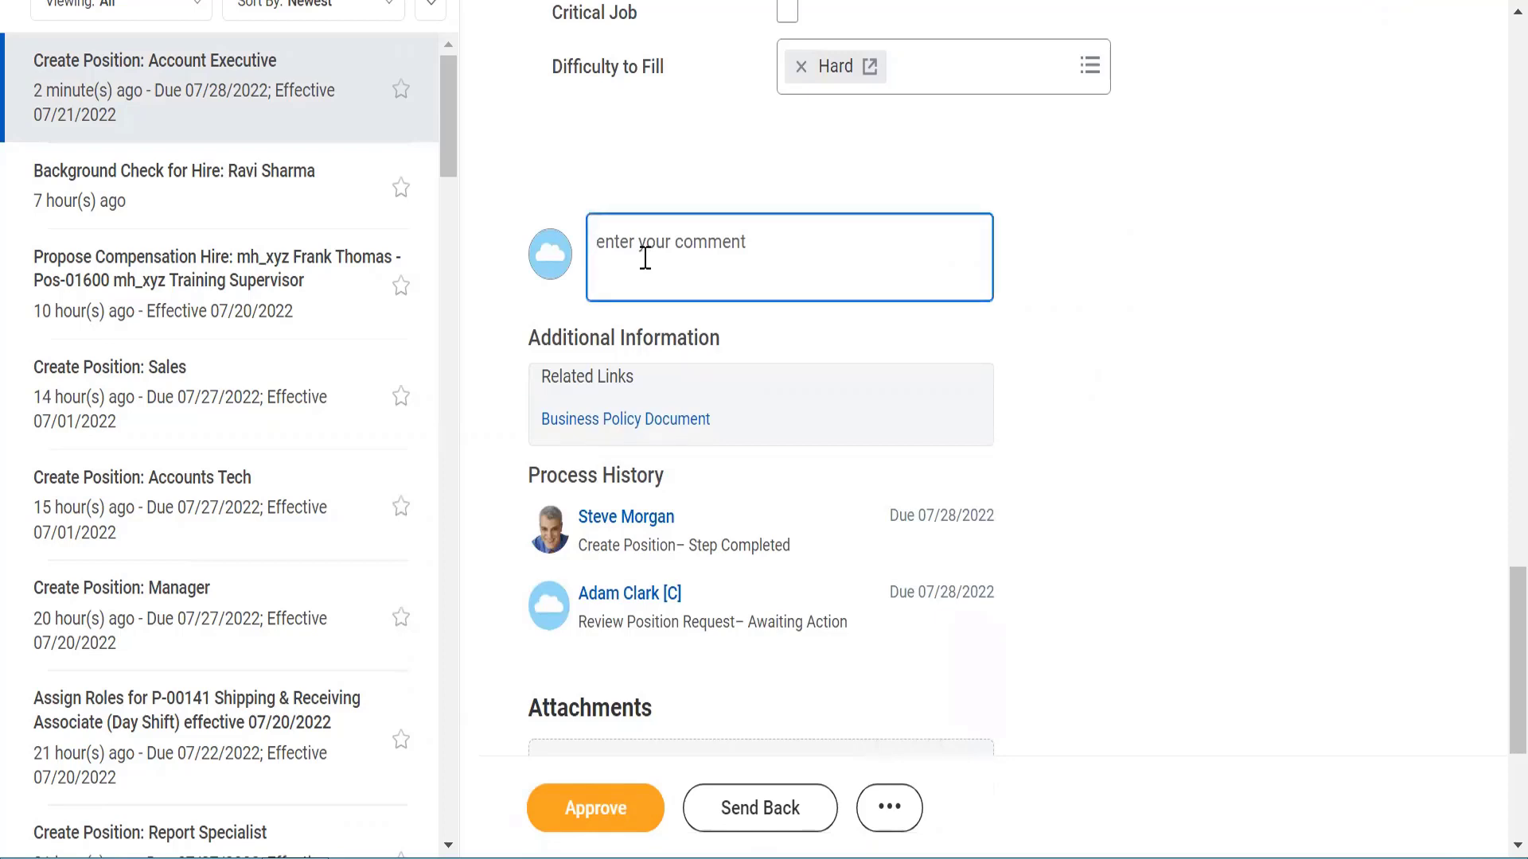
text(Approved)
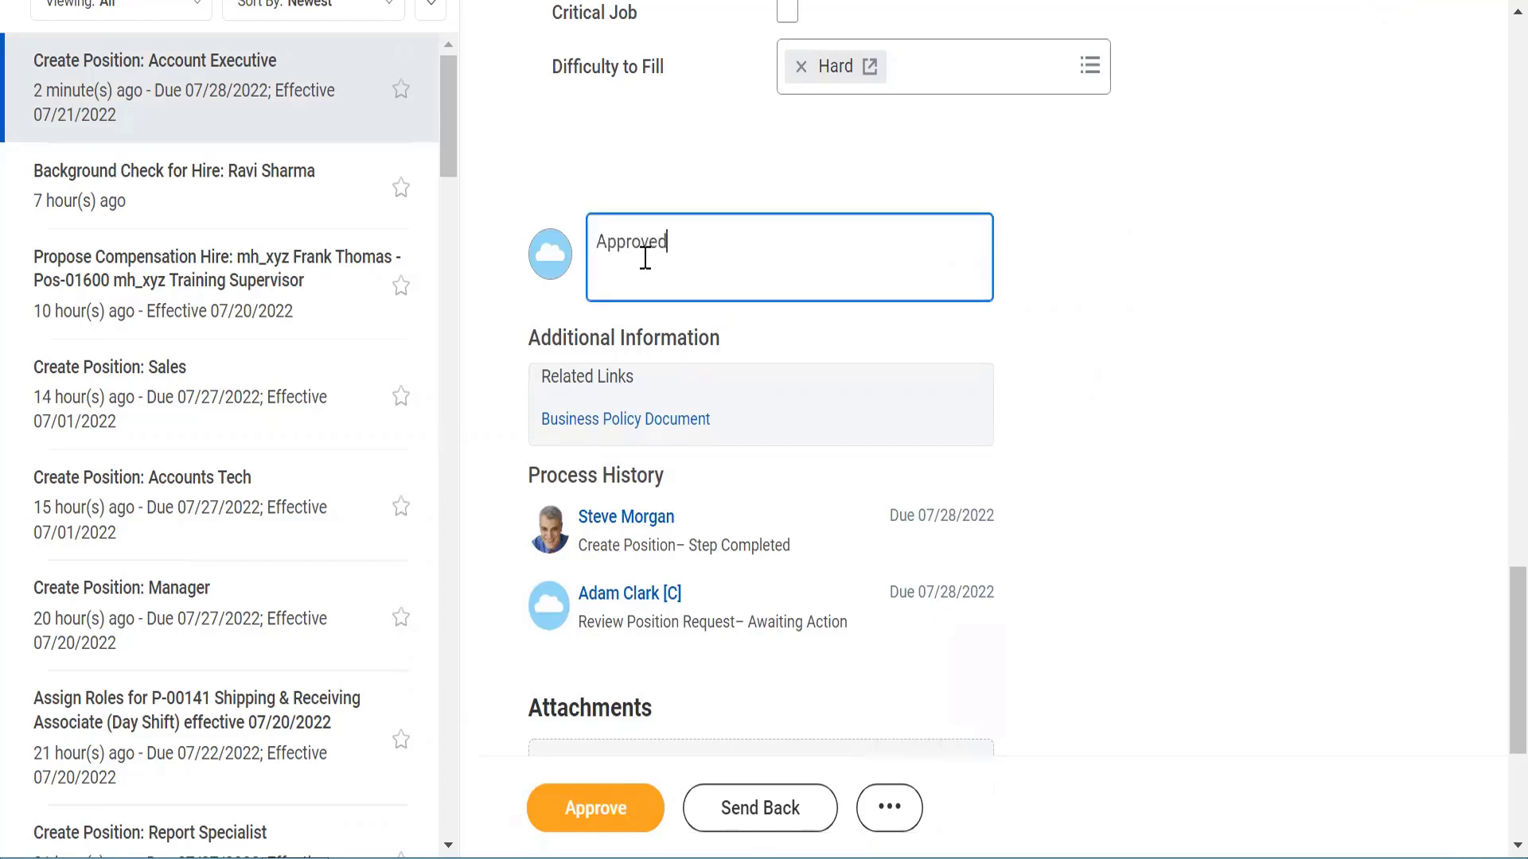
click(581, 807)
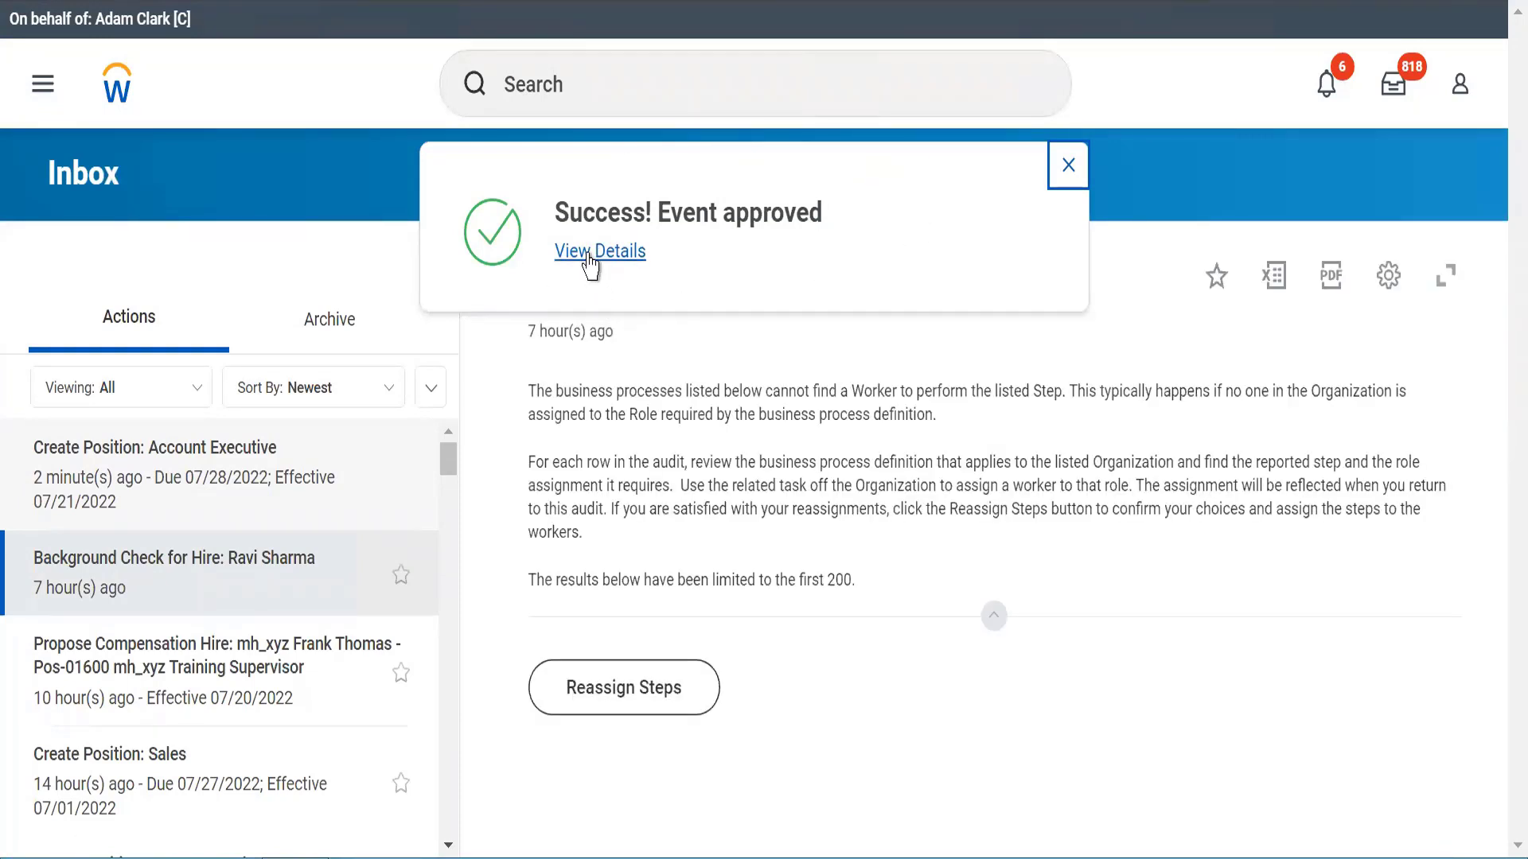
click(595, 253)
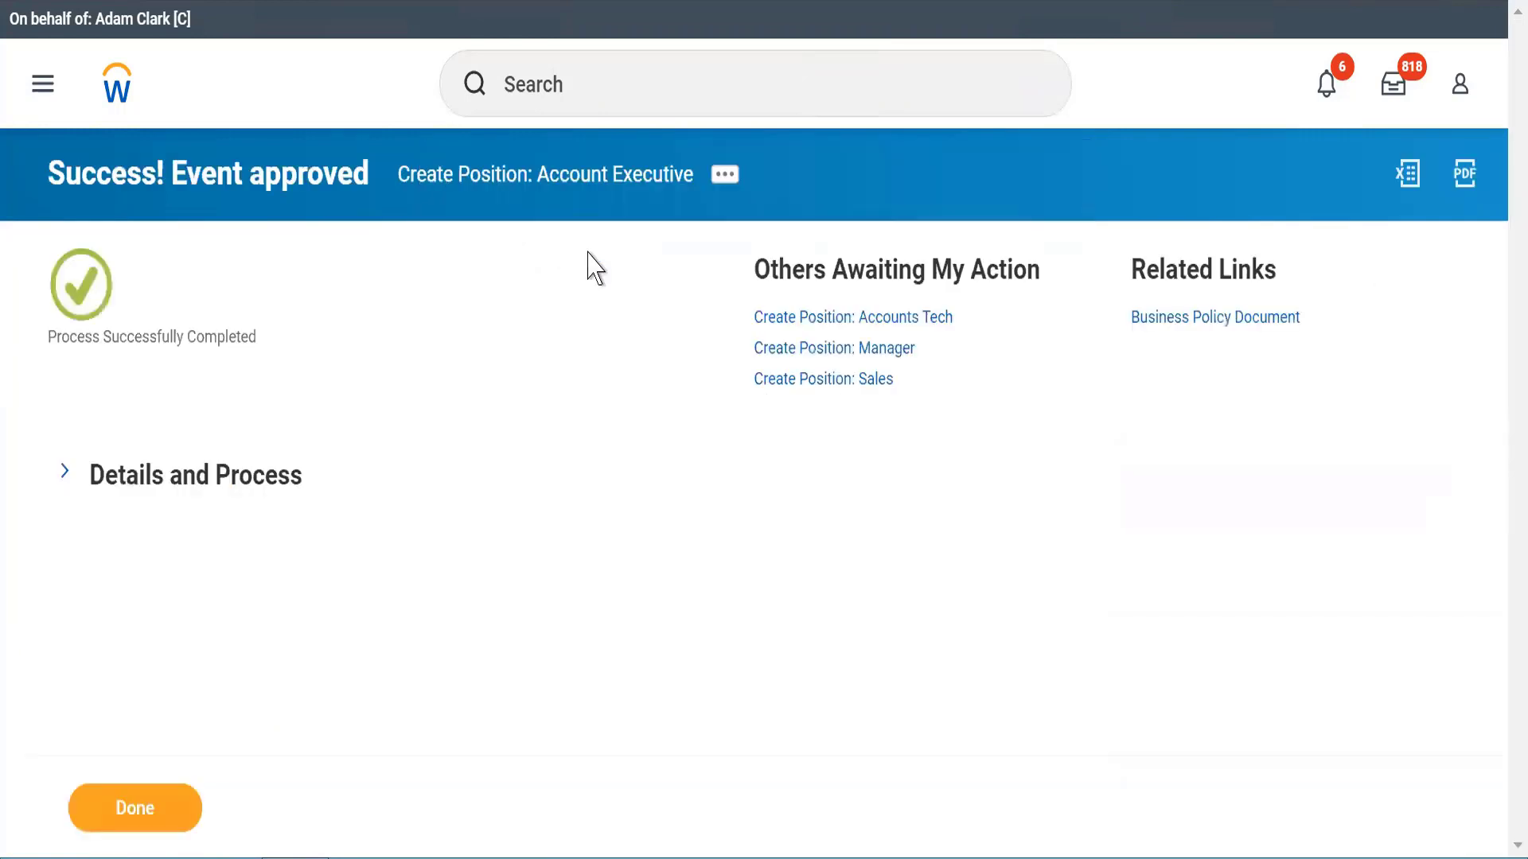
Step: Expand Details and Process and scroll to Positions Created: Pos-01605 Account Executive (Unfilled)
click(70, 471)
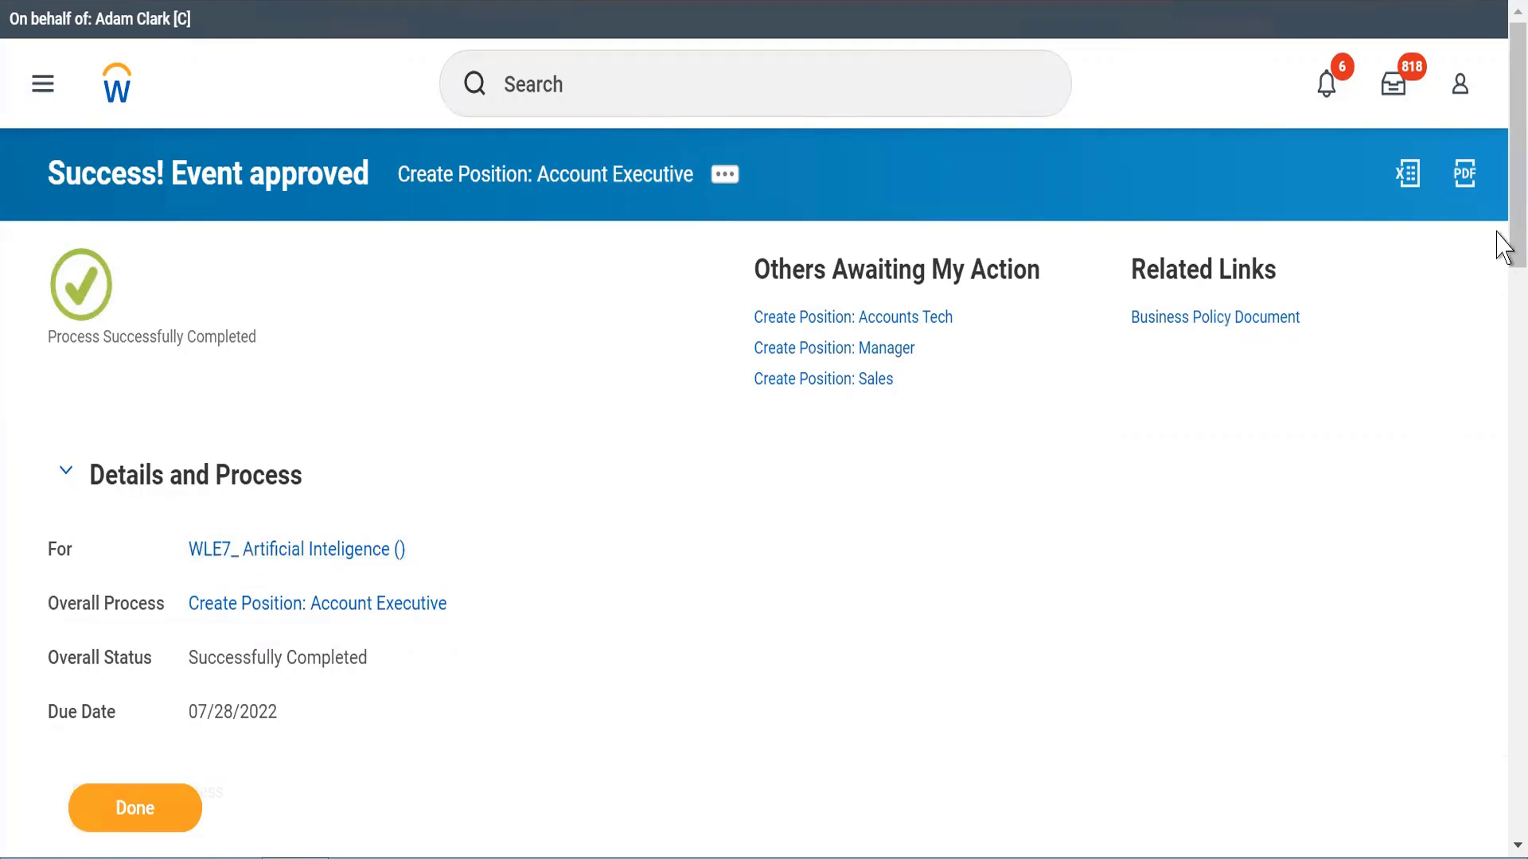
scroll(1501, 334, down, 5)
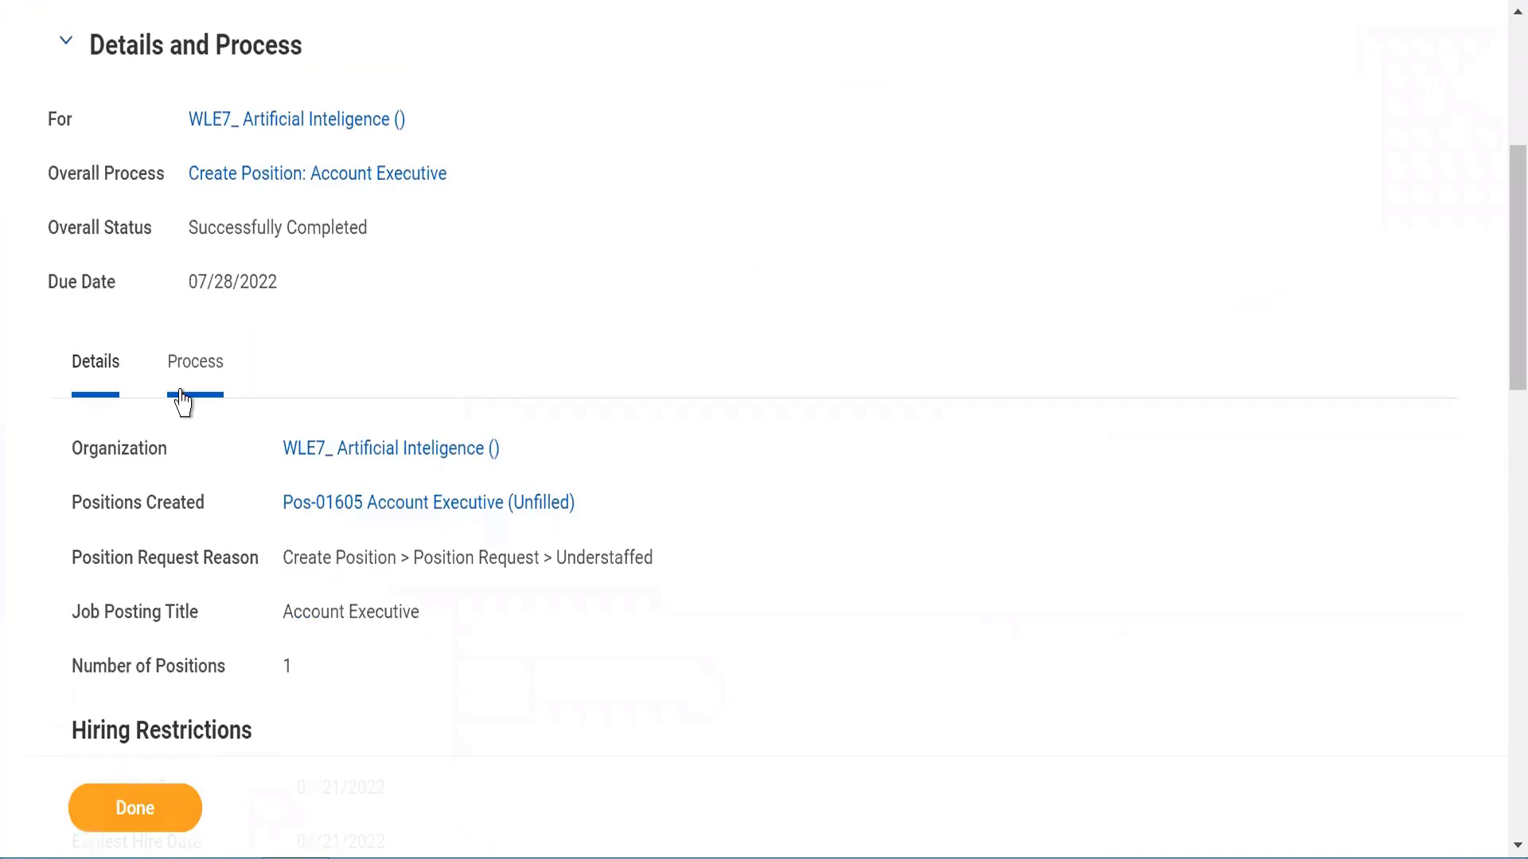
Step: Open the WLE7_ Artificial Inteligence () organization's Staffing information
click(382, 449)
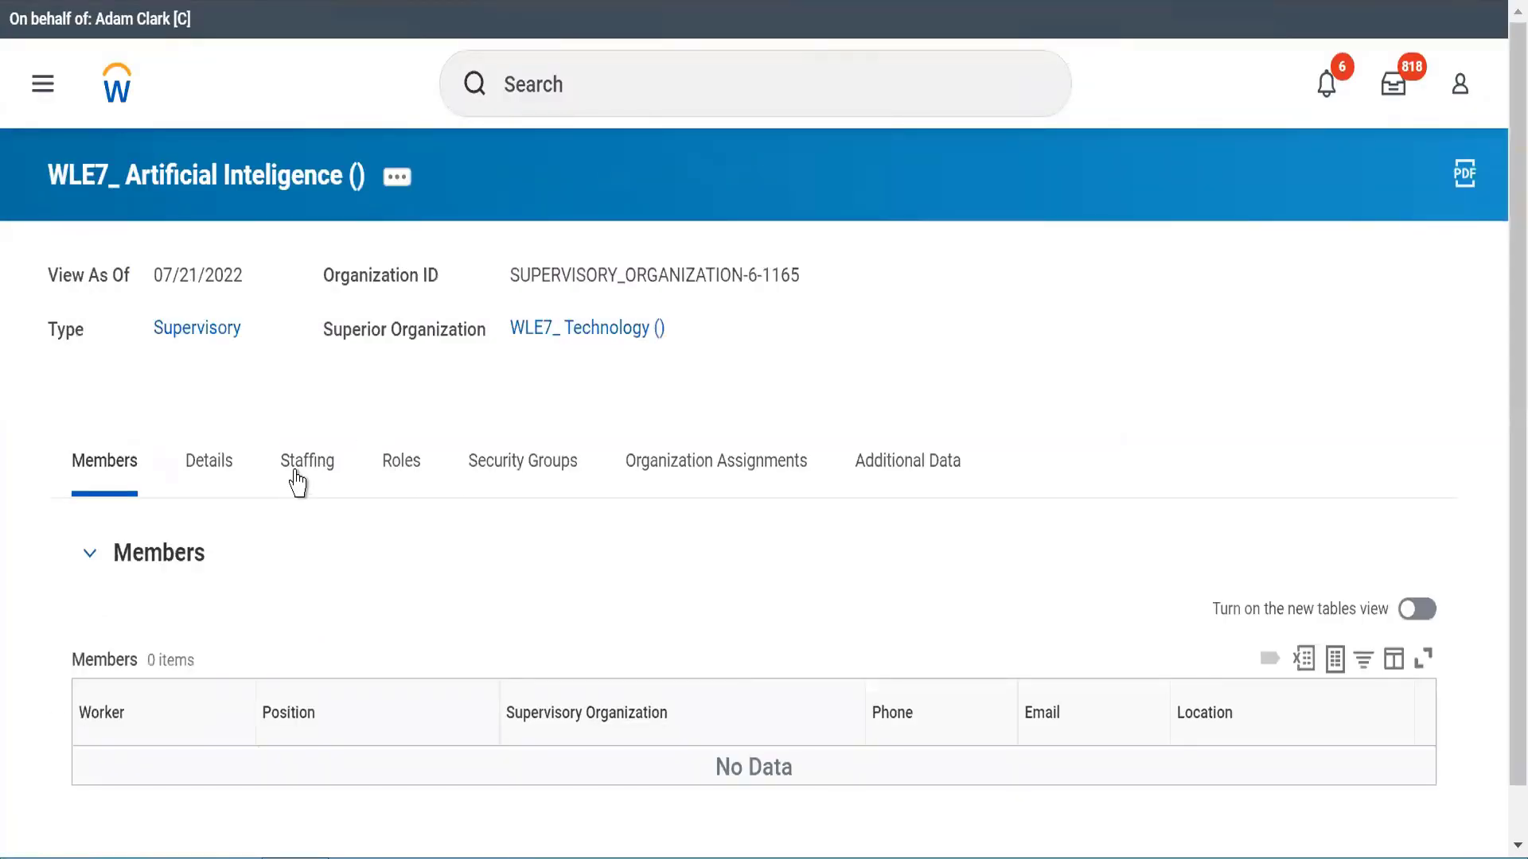
click(295, 464)
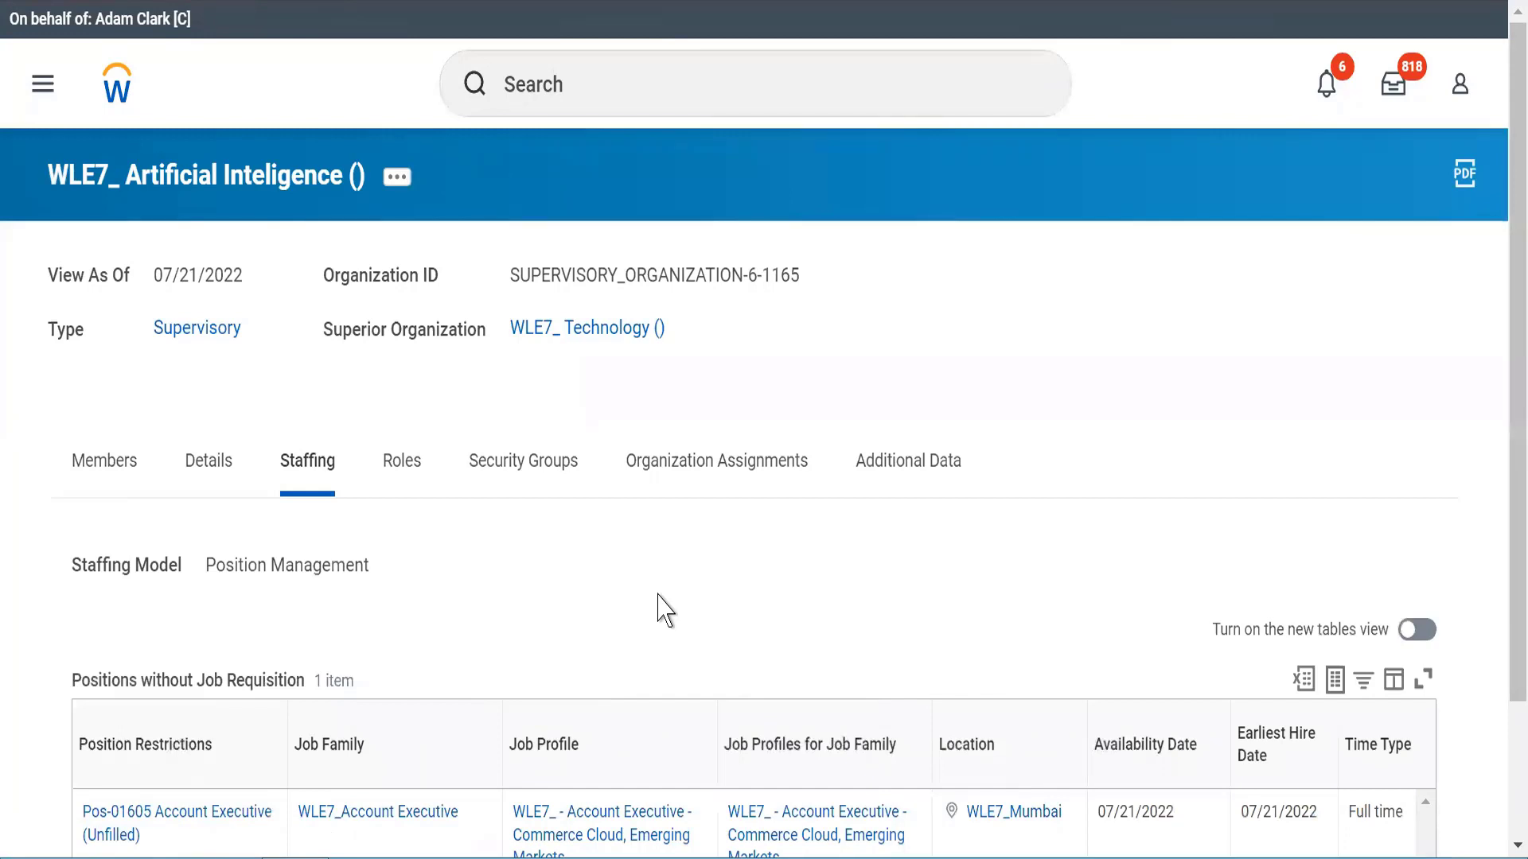
scroll(665, 611, down, 2)
Step: Scroll the Positions without Job Requisition table sideways to review Pos-01605 Account Executive's columns
mouse_move(185, 665)
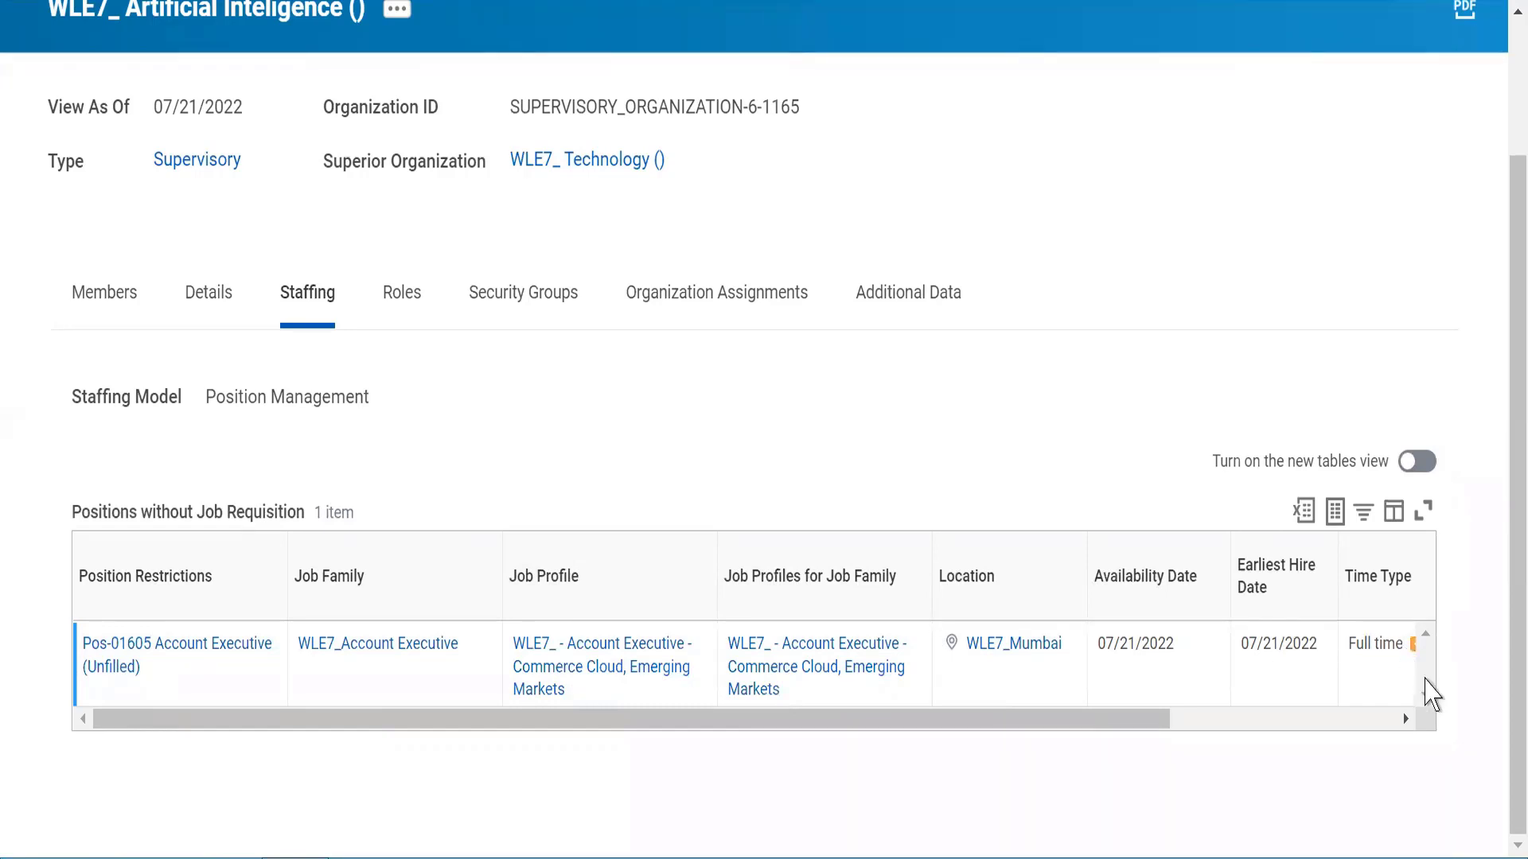
drag(1168, 719, 1440, 700)
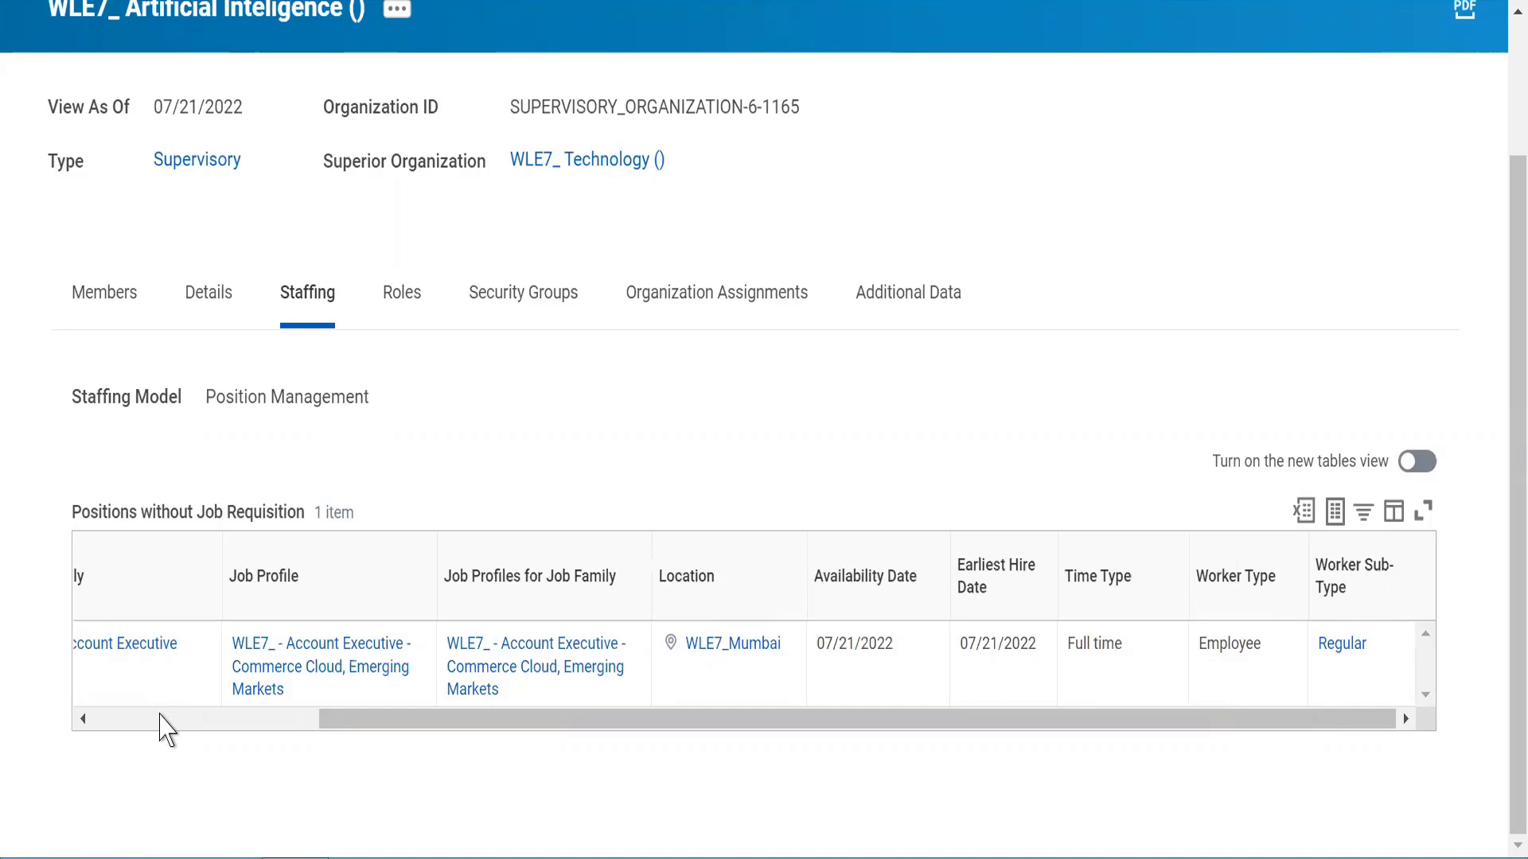
click(162, 719)
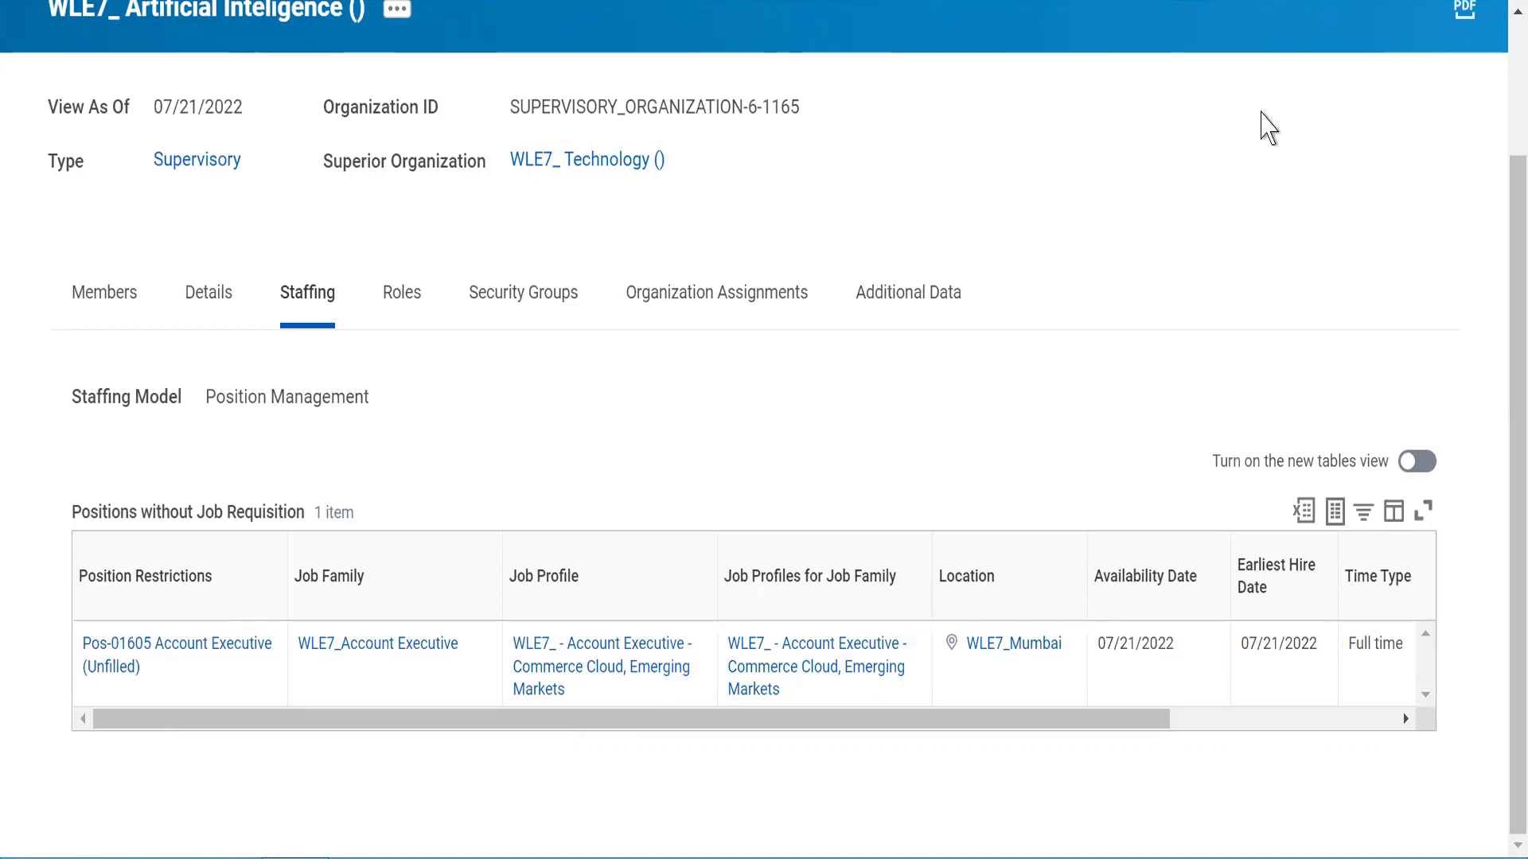
scroll(580, 94, up, 2)
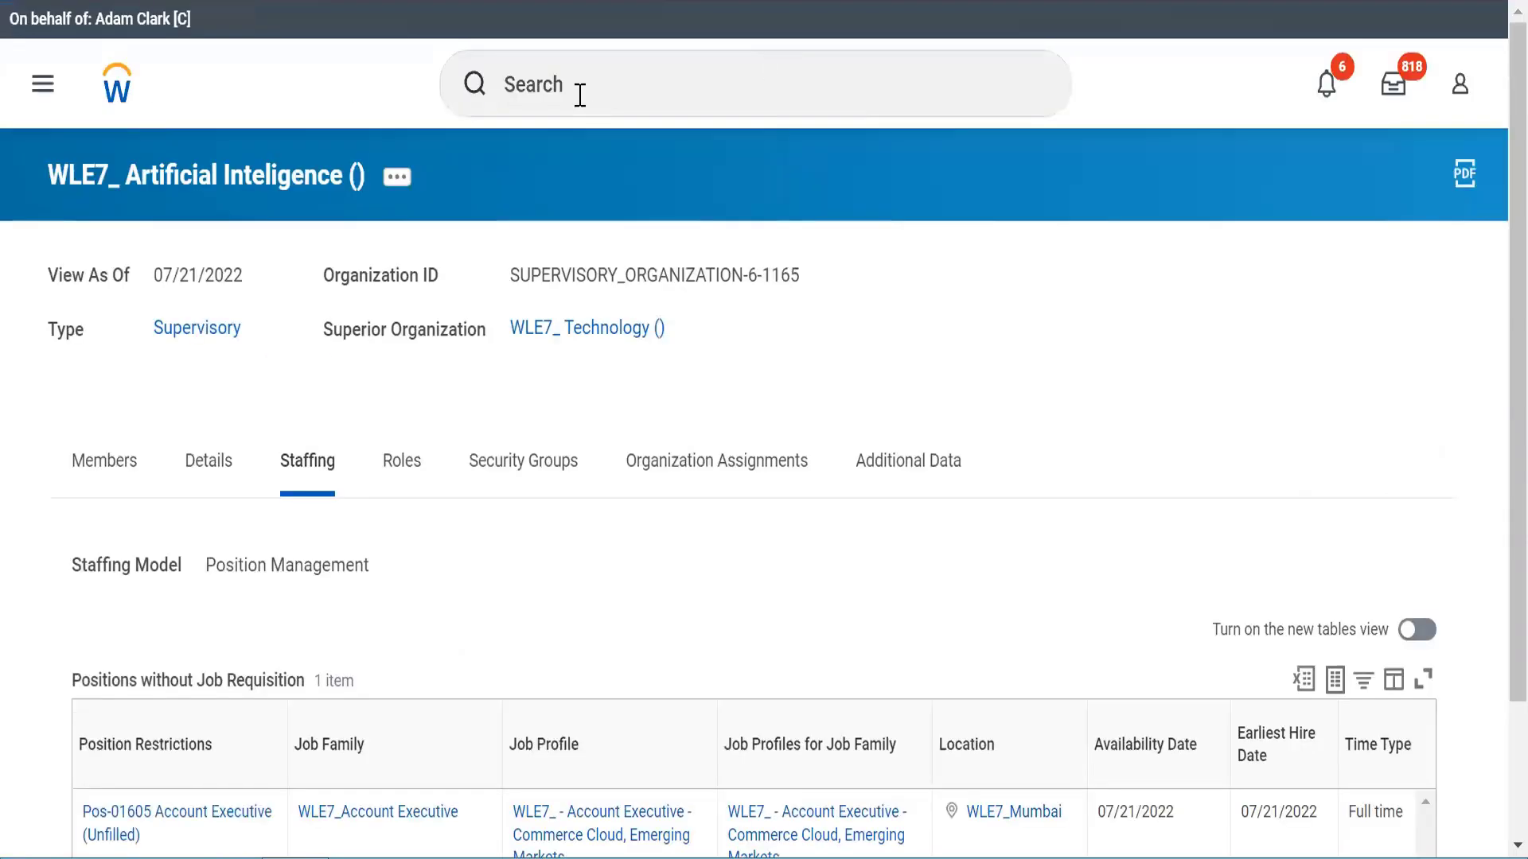
Step: Open the View Open Positions report from a 'view' search, then cancel without choosing an organization
click(527, 83)
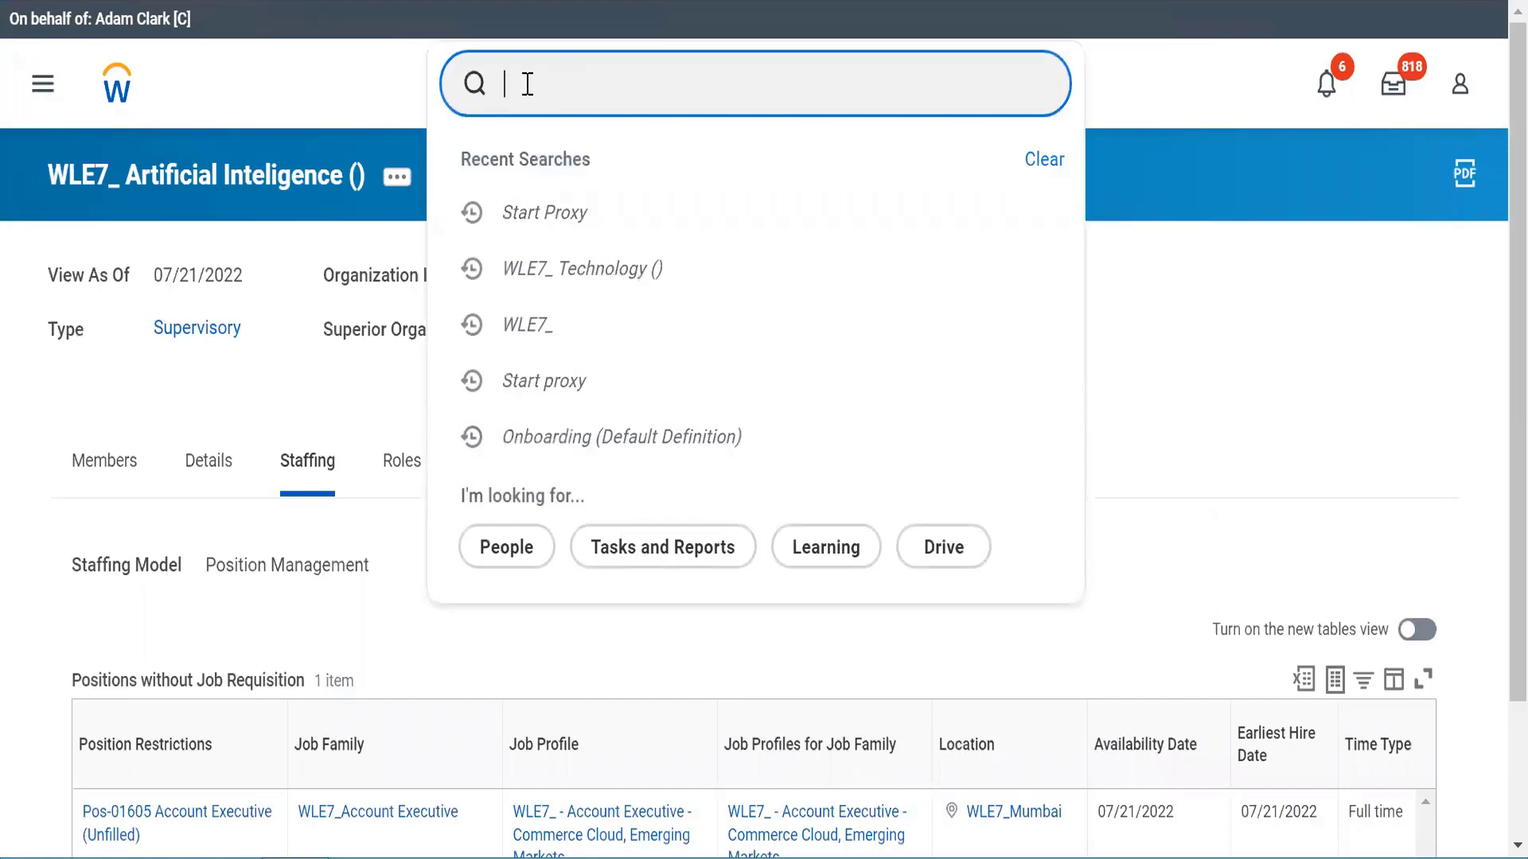
text(view open)
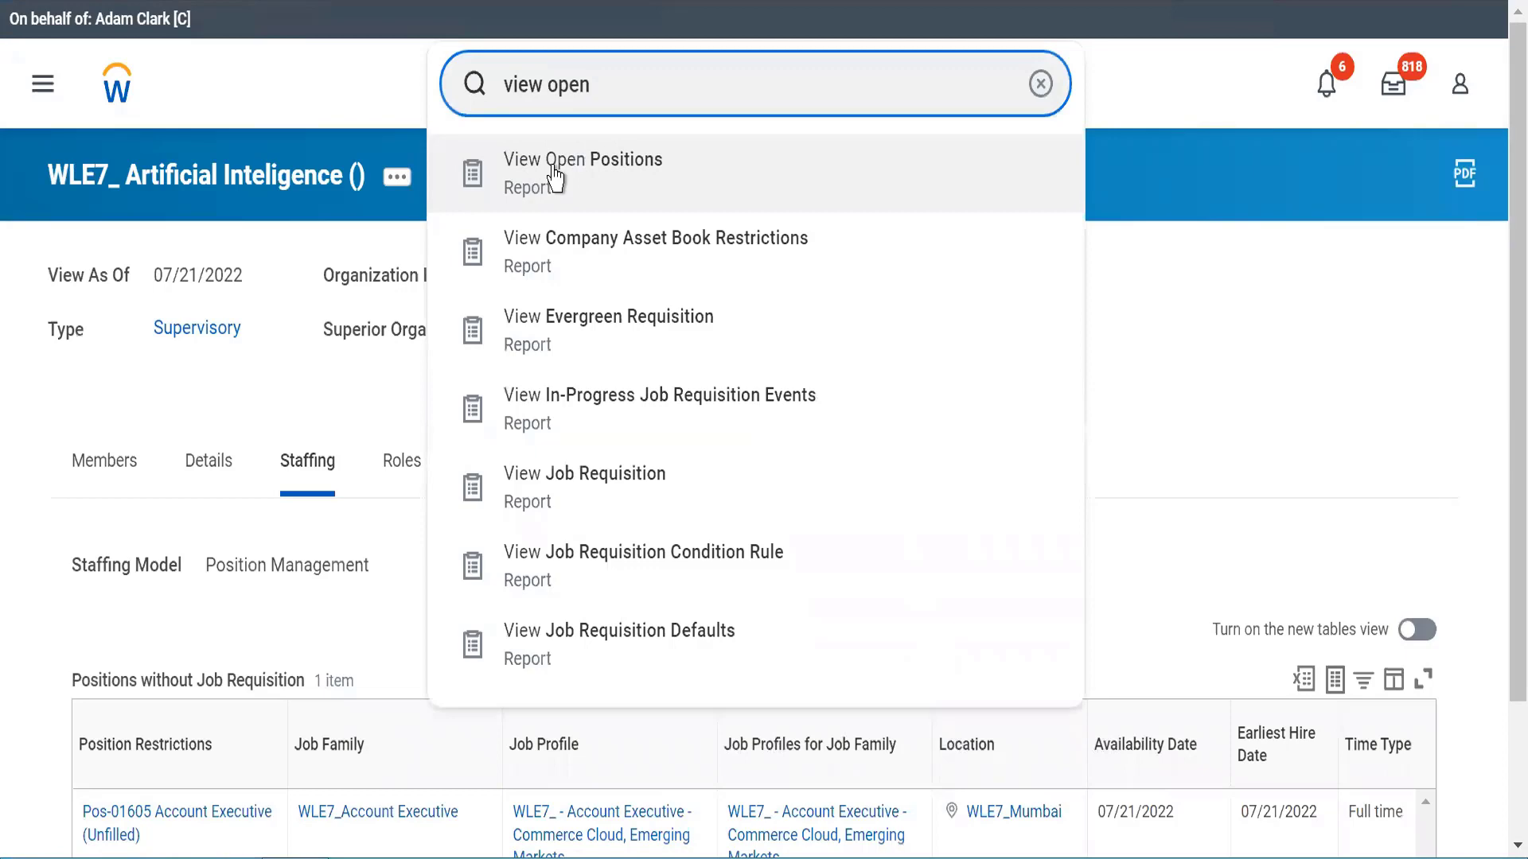
click(556, 178)
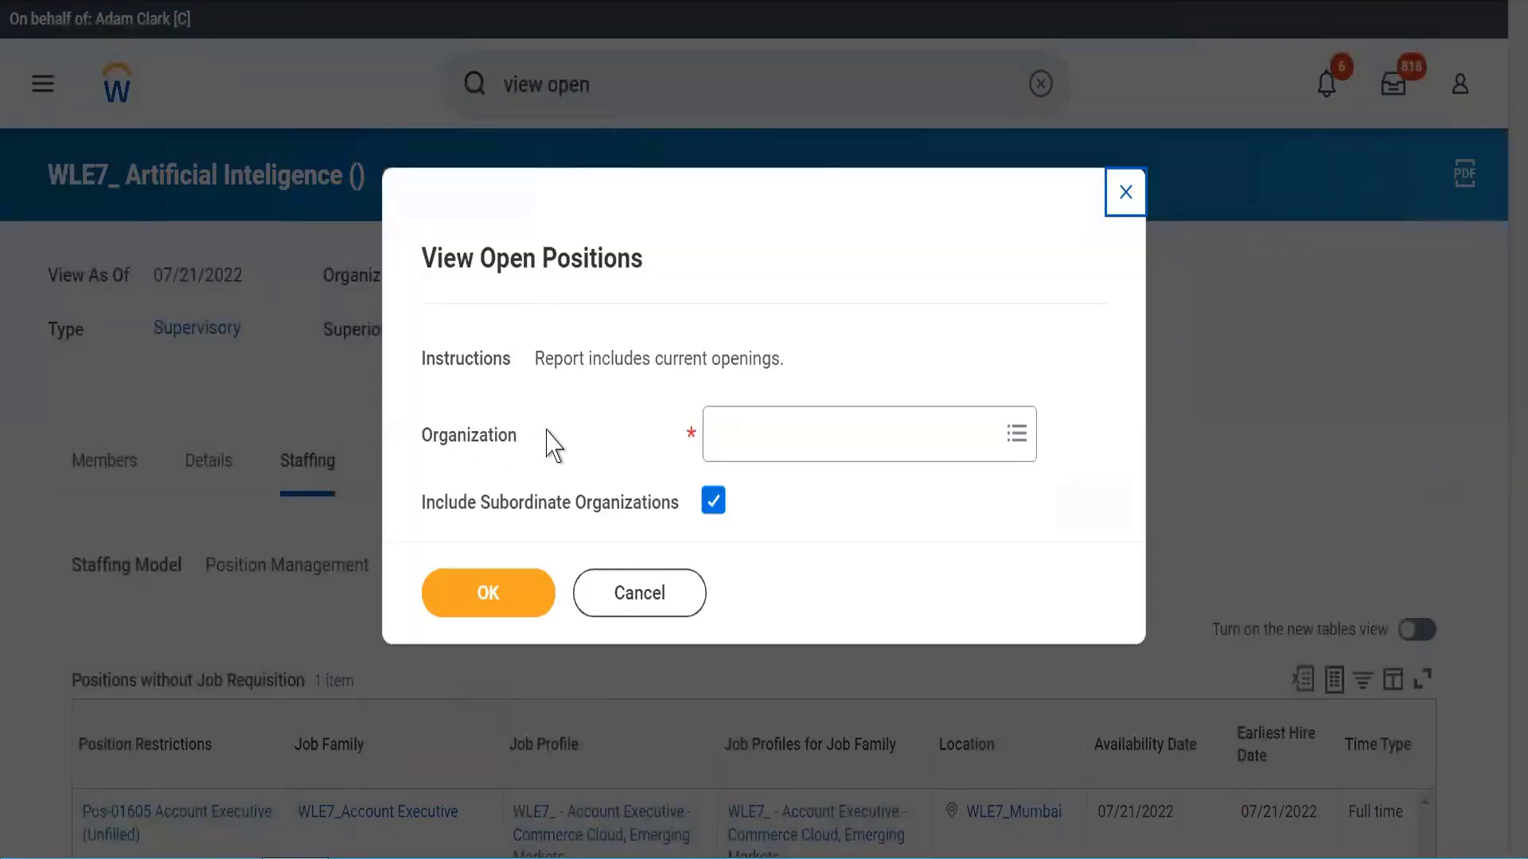
click(788, 450)
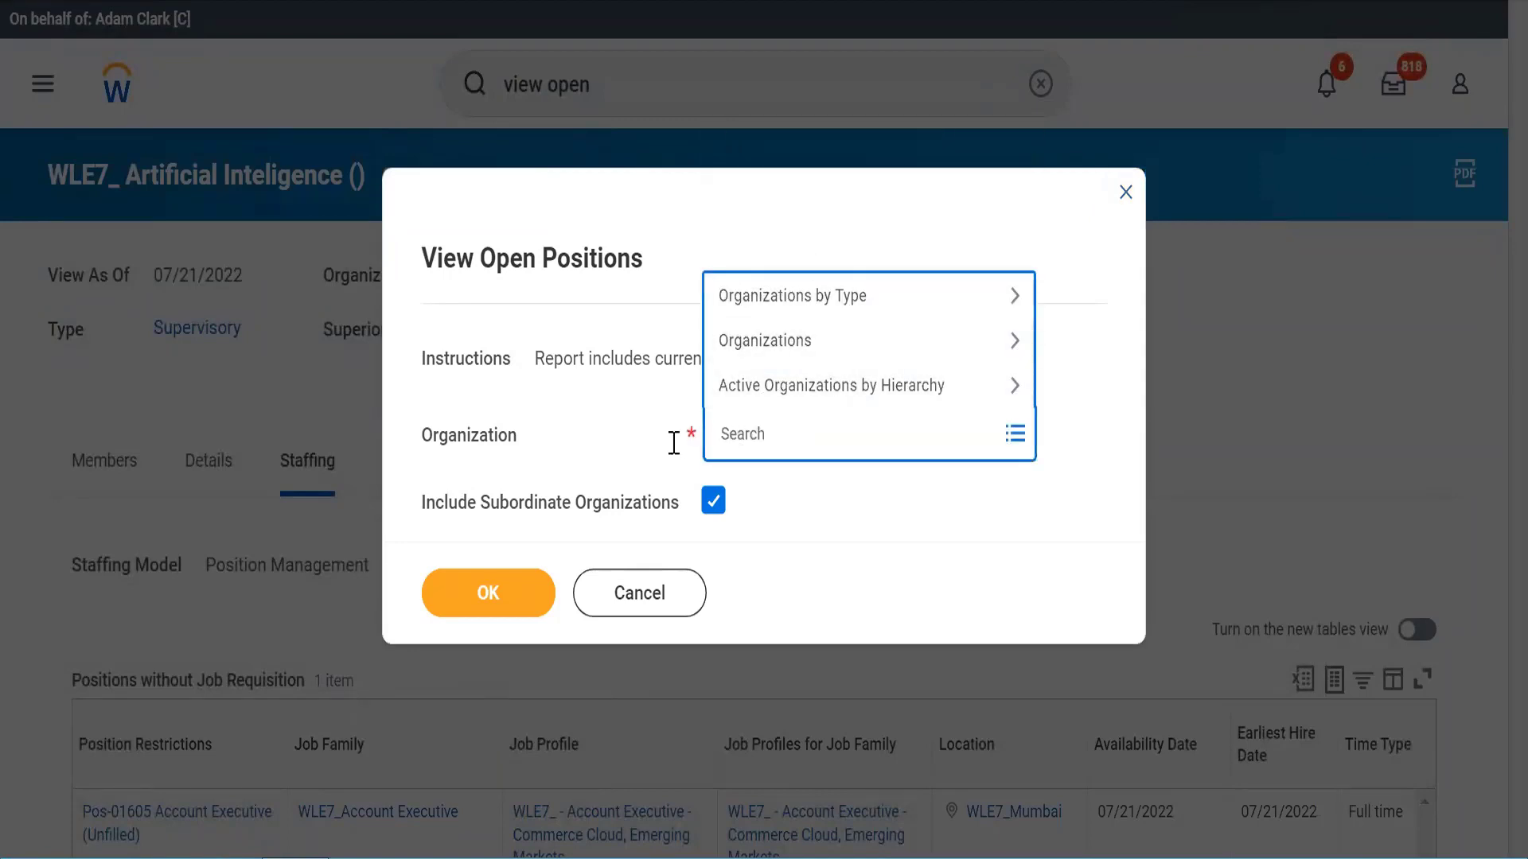
click(603, 432)
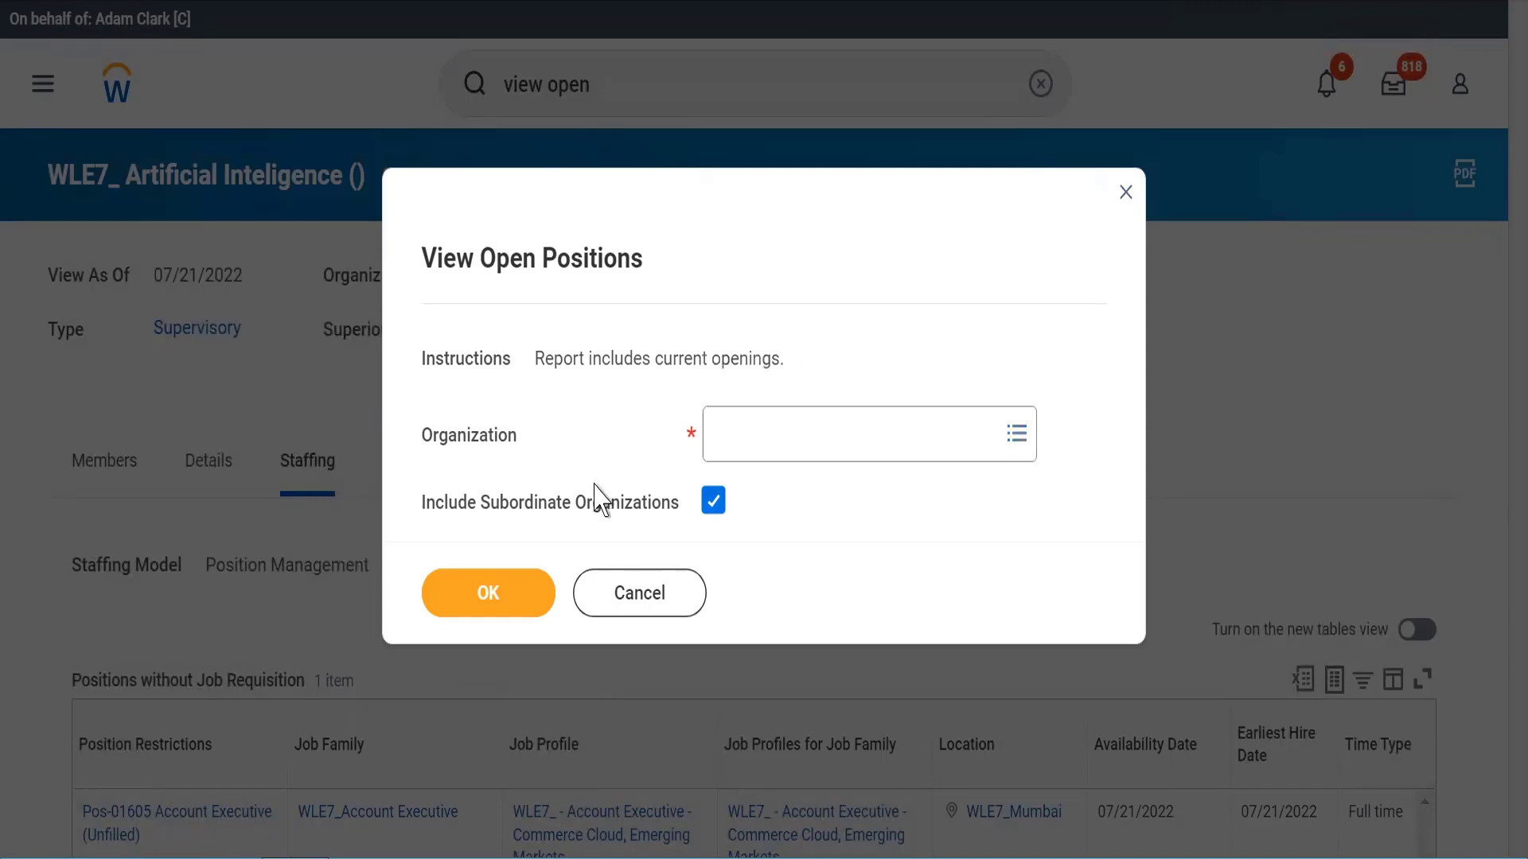
click(605, 625)
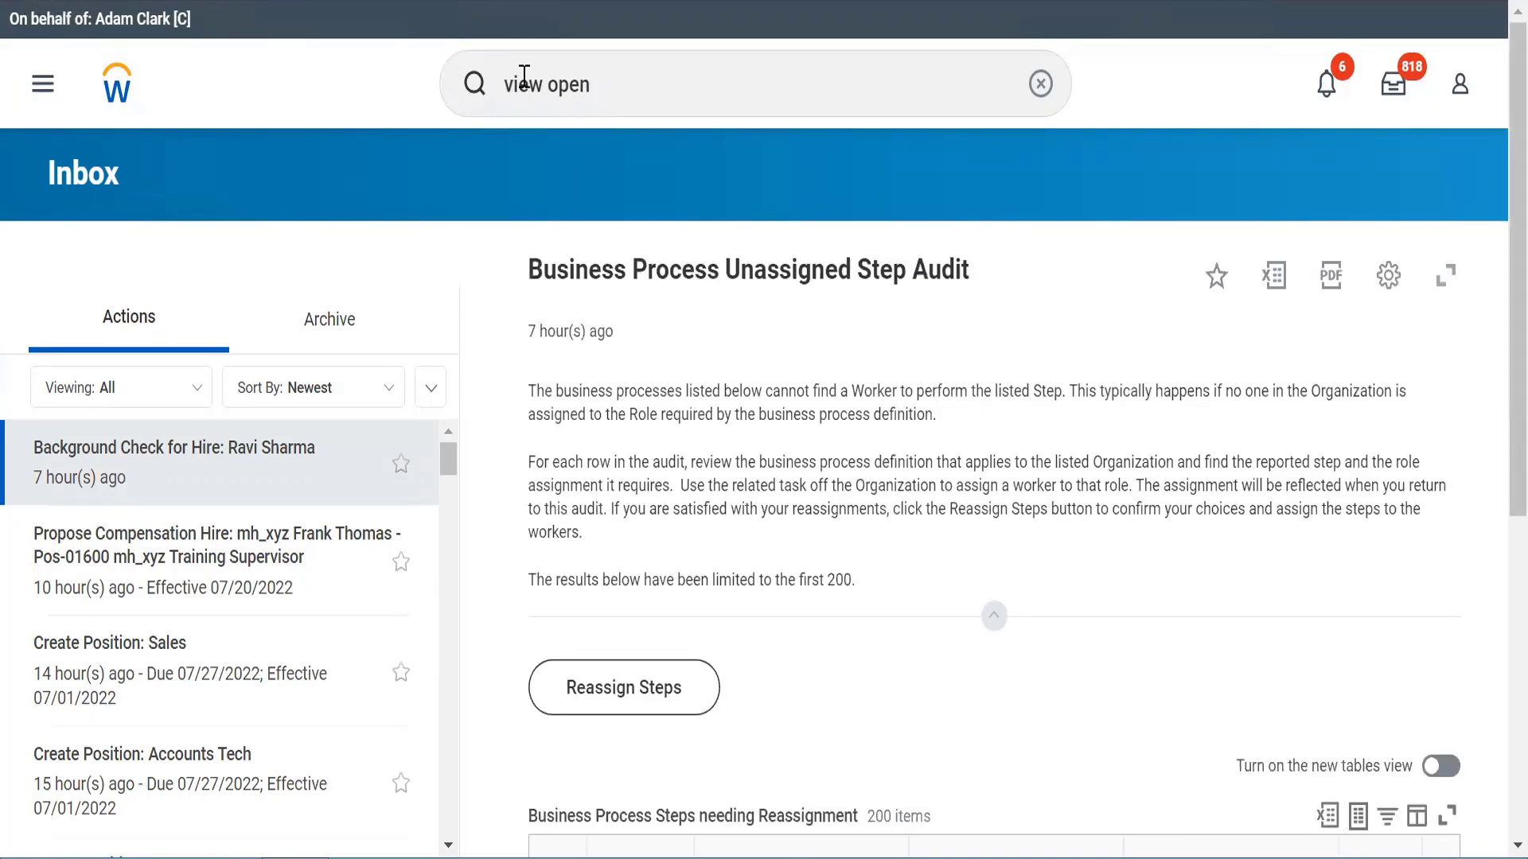
Step: Search 'stop proxy', run the Stop Proxy task and confirm with OK
click(631, 79)
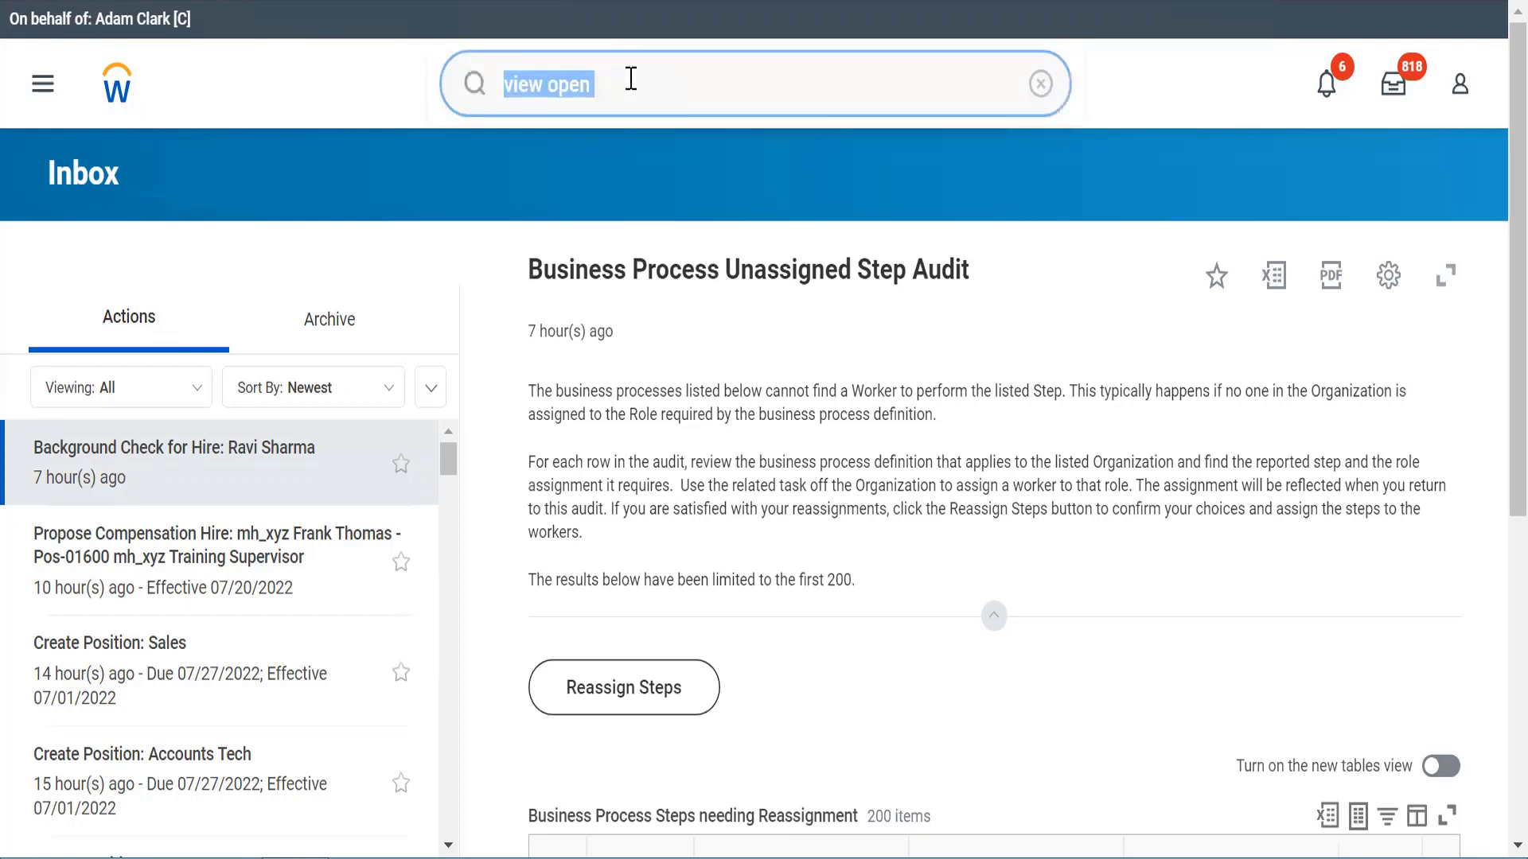
text(start)
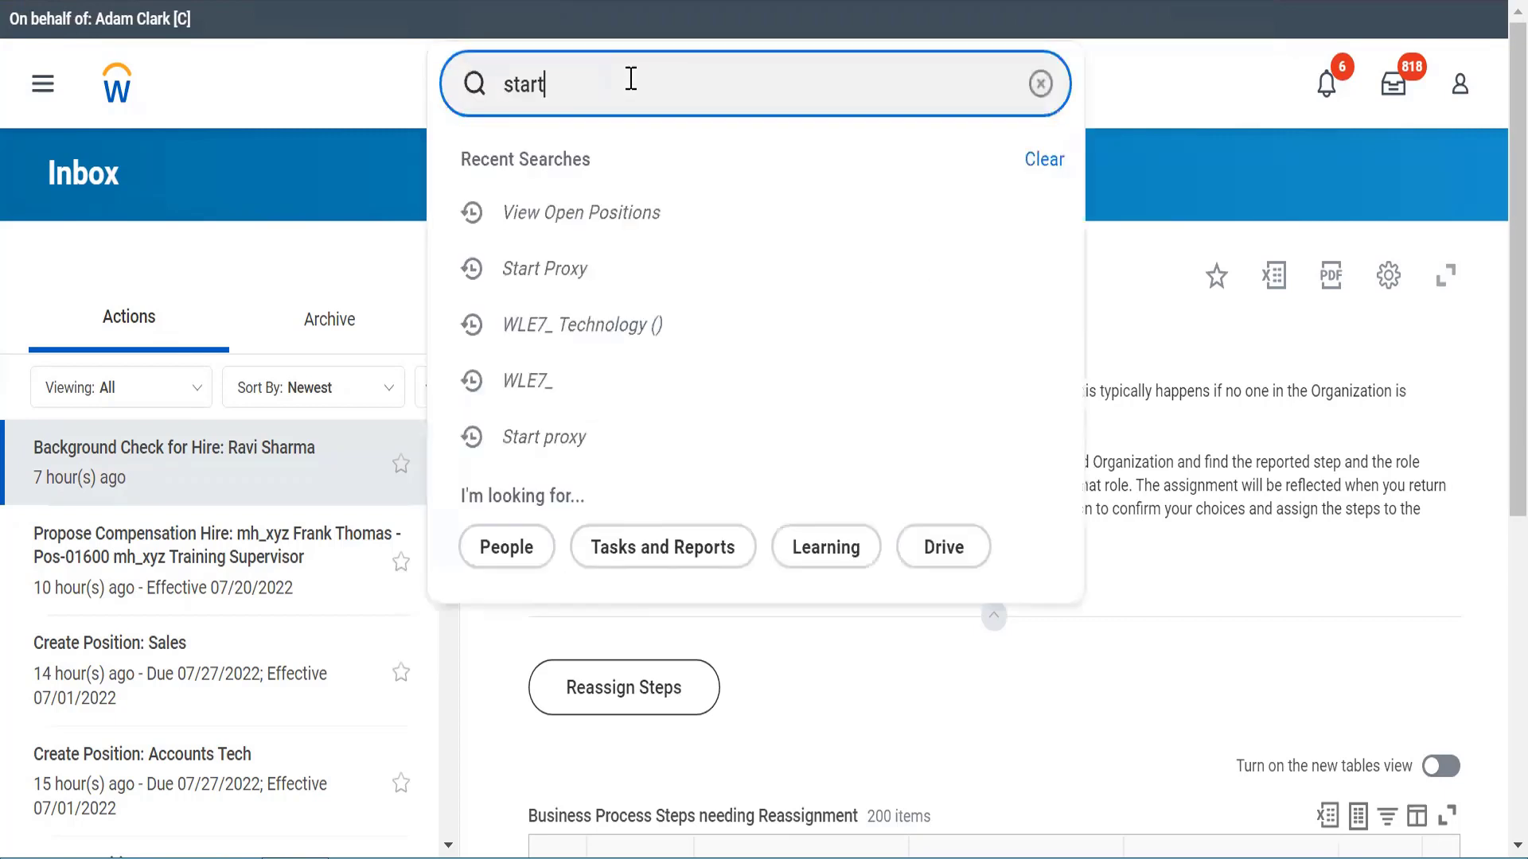
text( proxy)
key(BackSpace)
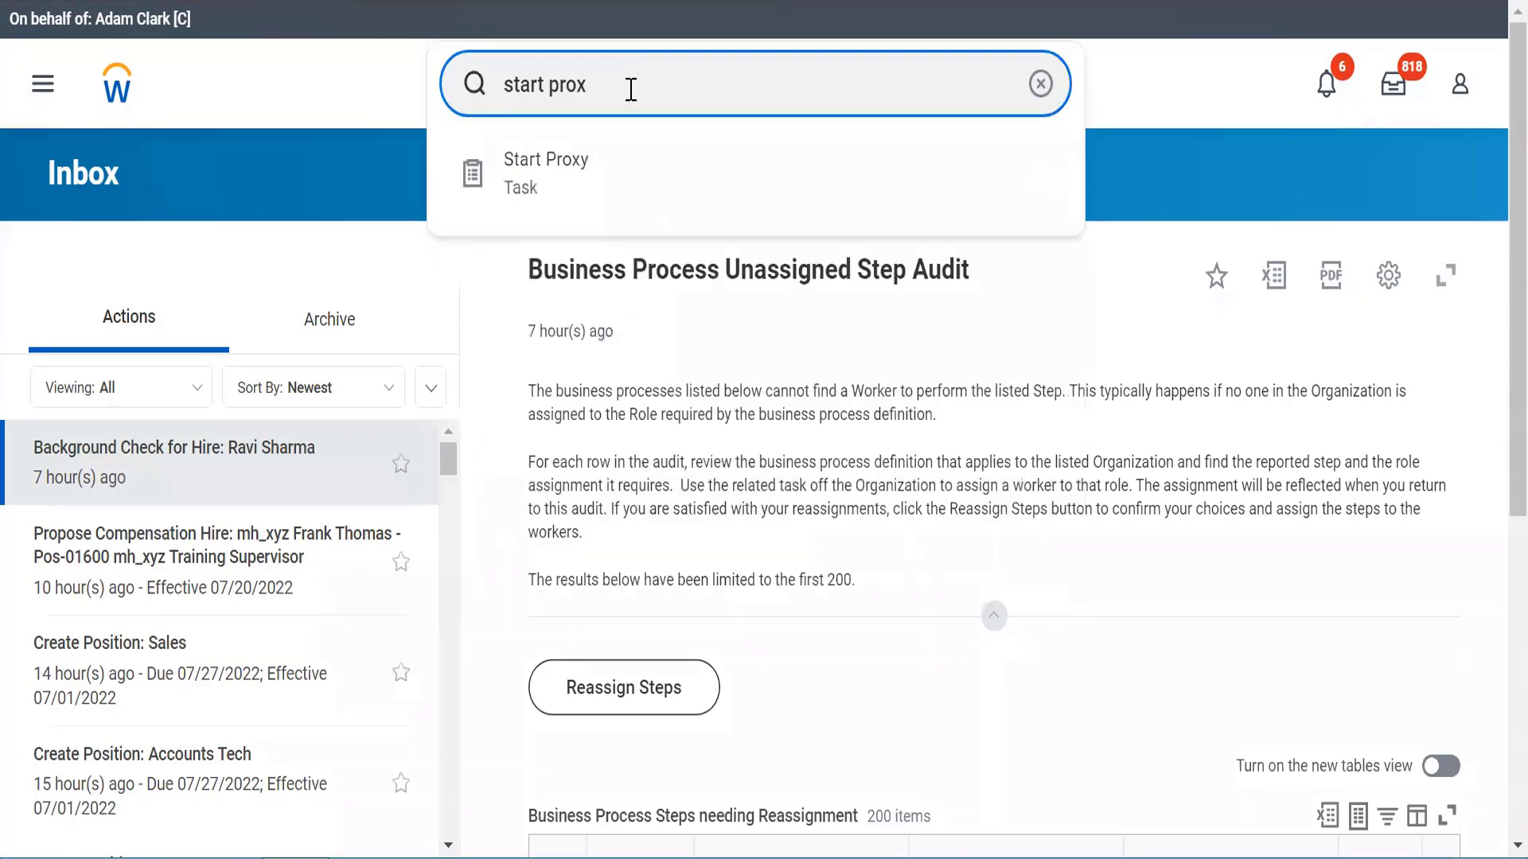
key(BackSpace)
key(BackSpace)
key(BackSpace)
key(BackSpace)
key(BackSpace)
key(BackSpace)
key(BackSpace)
key(BackSpace)
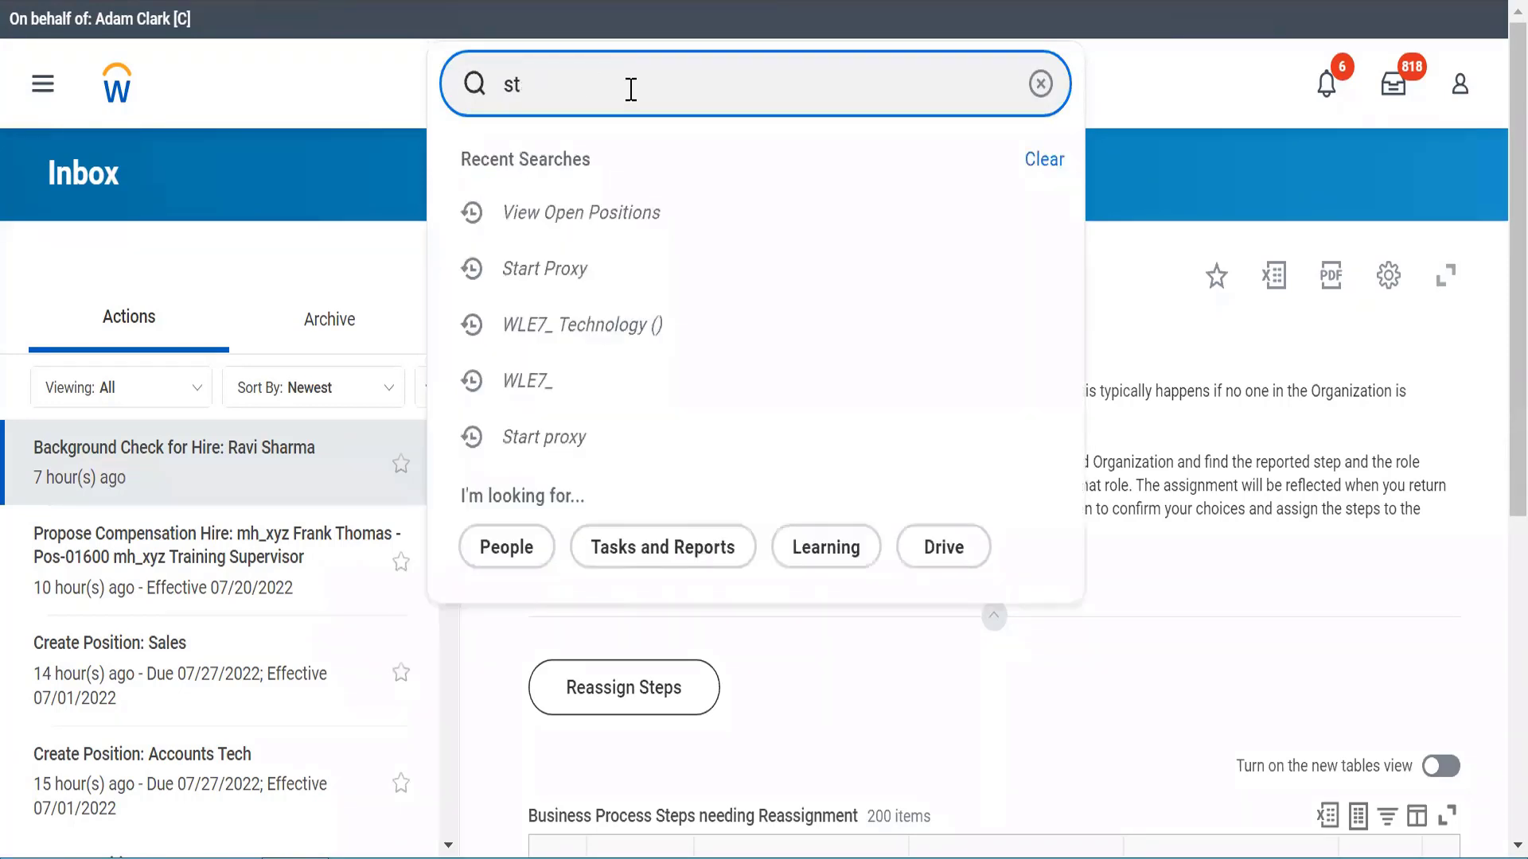
text(op proxy)
key(Return)
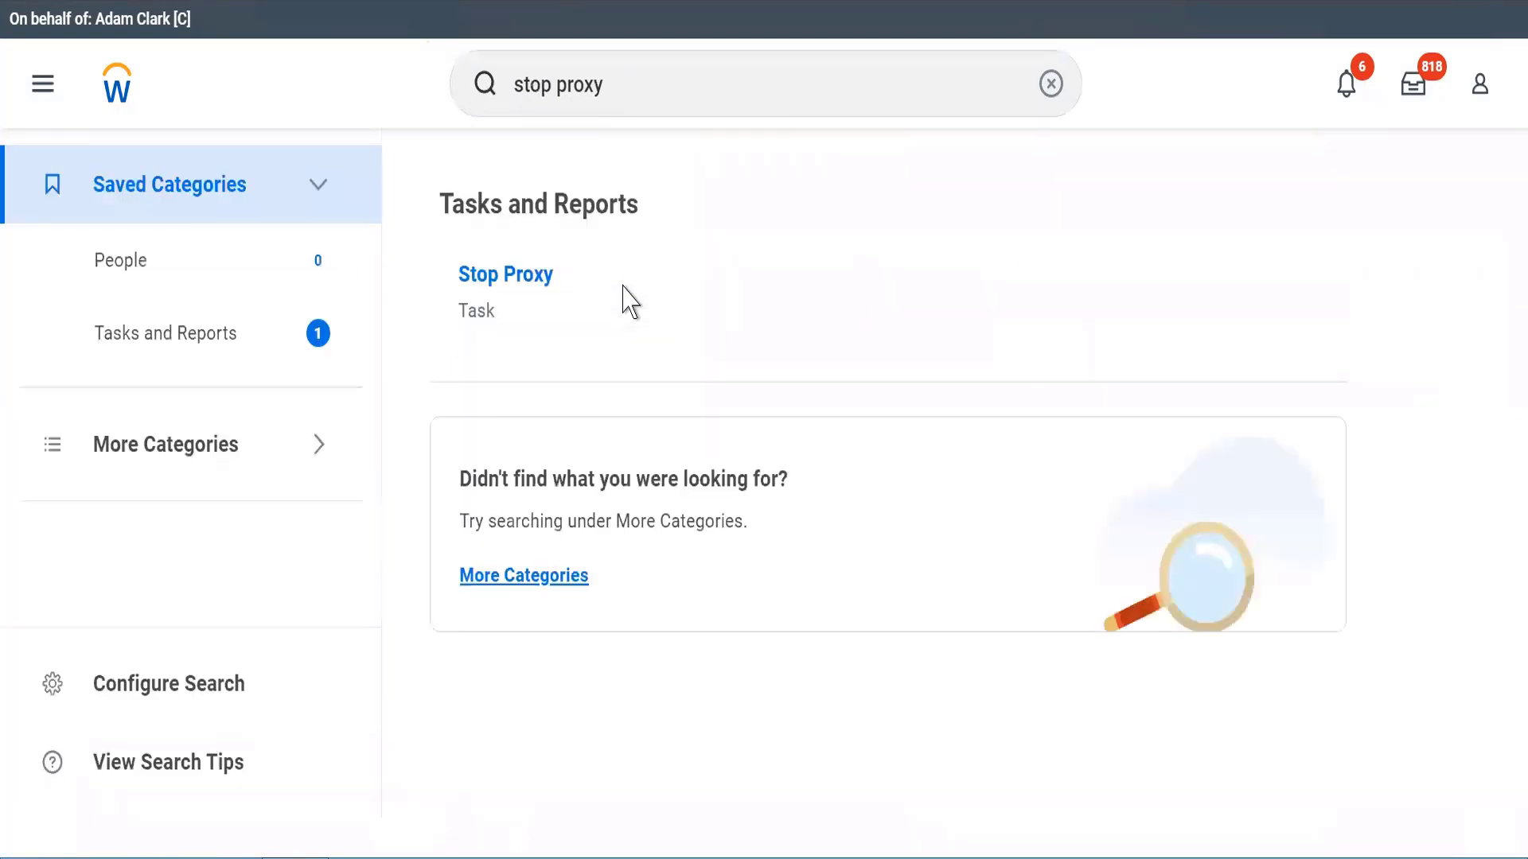
click(490, 278)
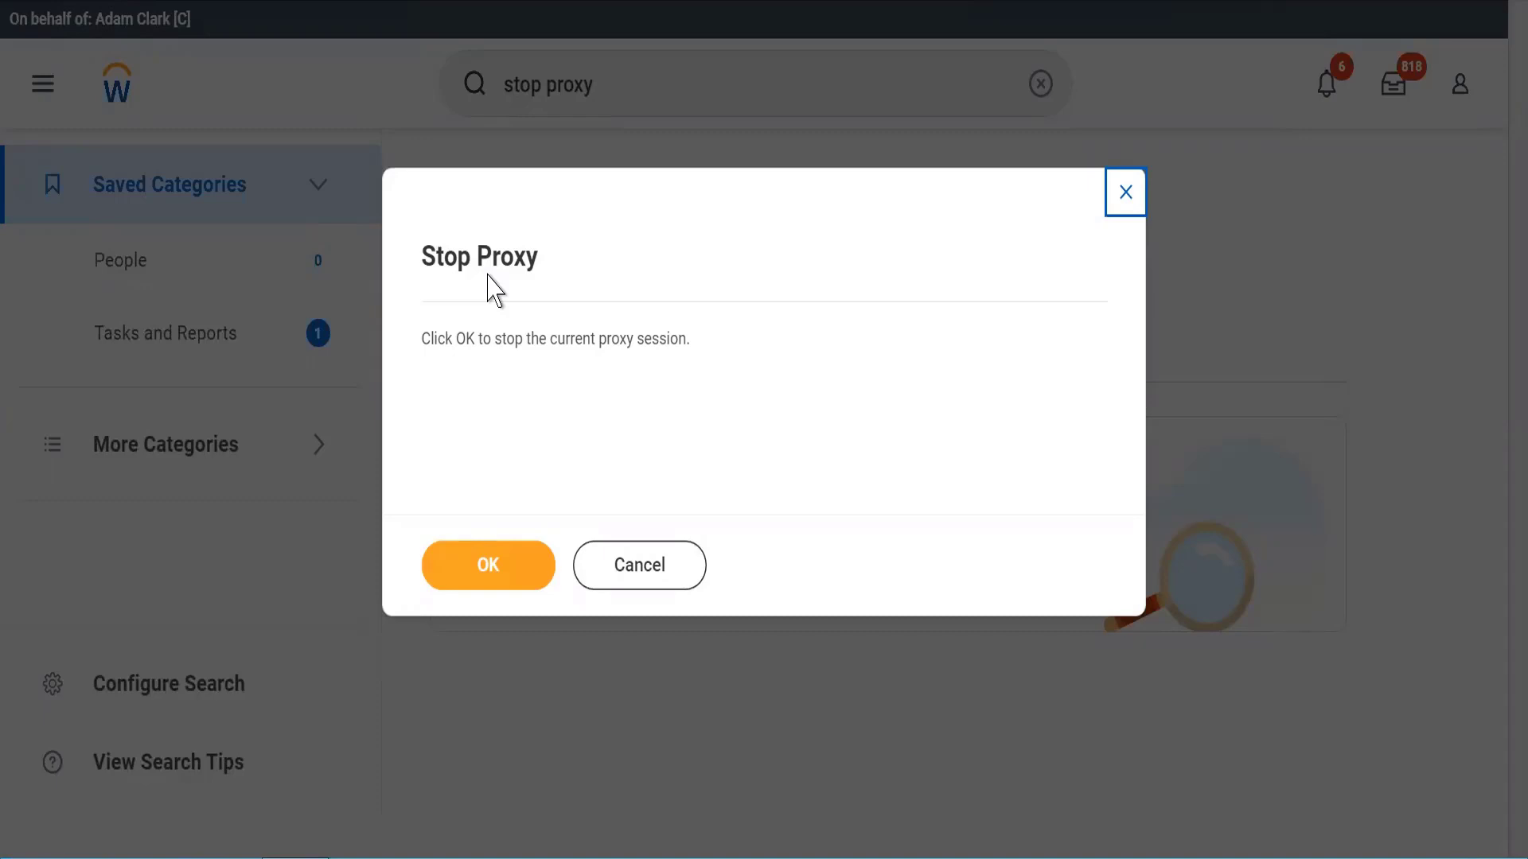
click(467, 555)
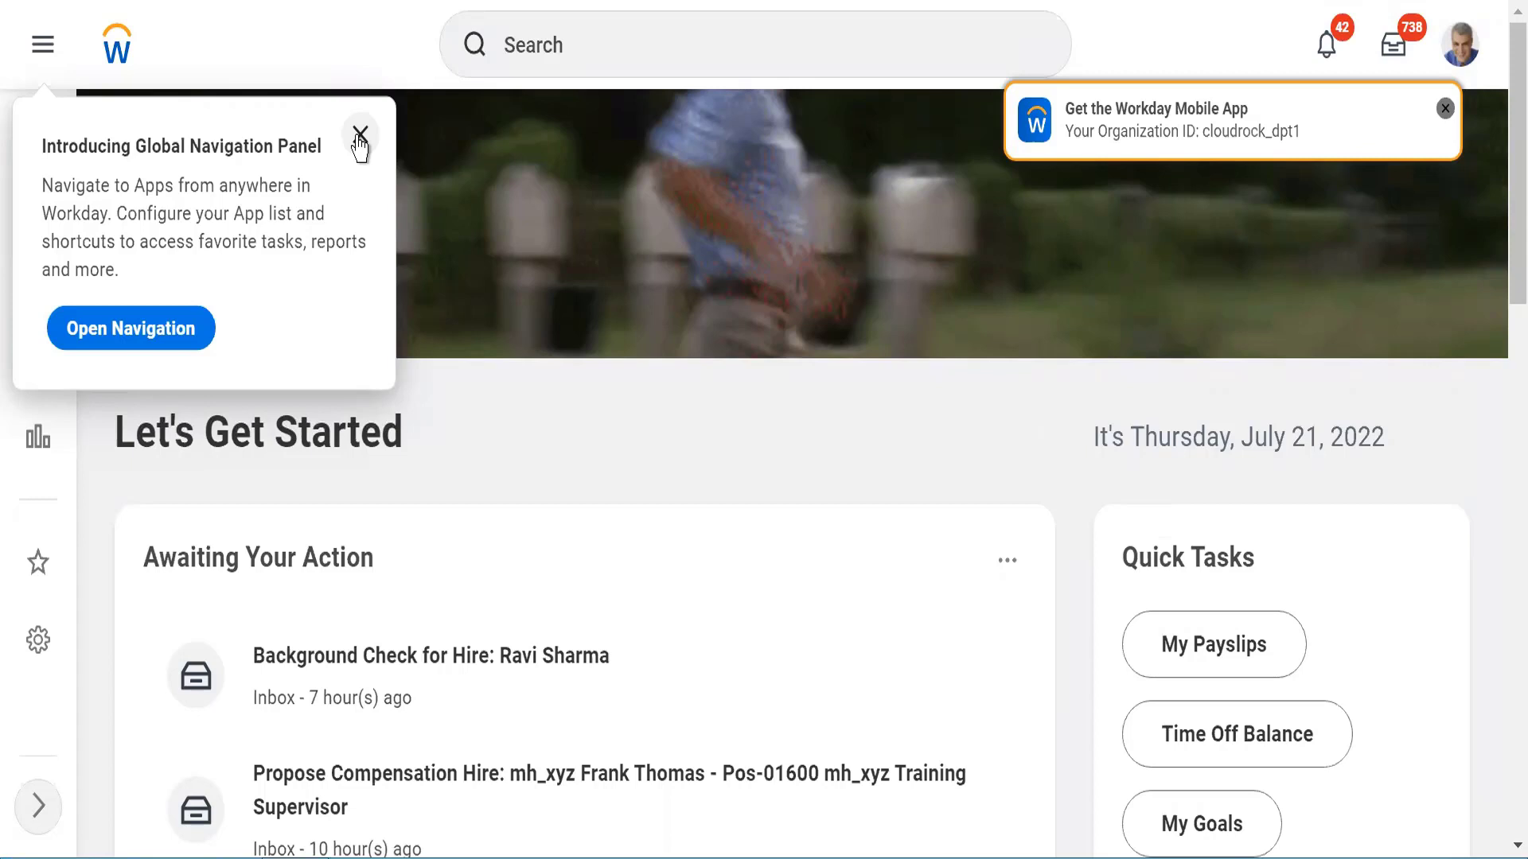
Step: Dismiss the navigation intro, search 'BP: open' then 'BP: posi', and clear the search box
click(360, 136)
click(695, 48)
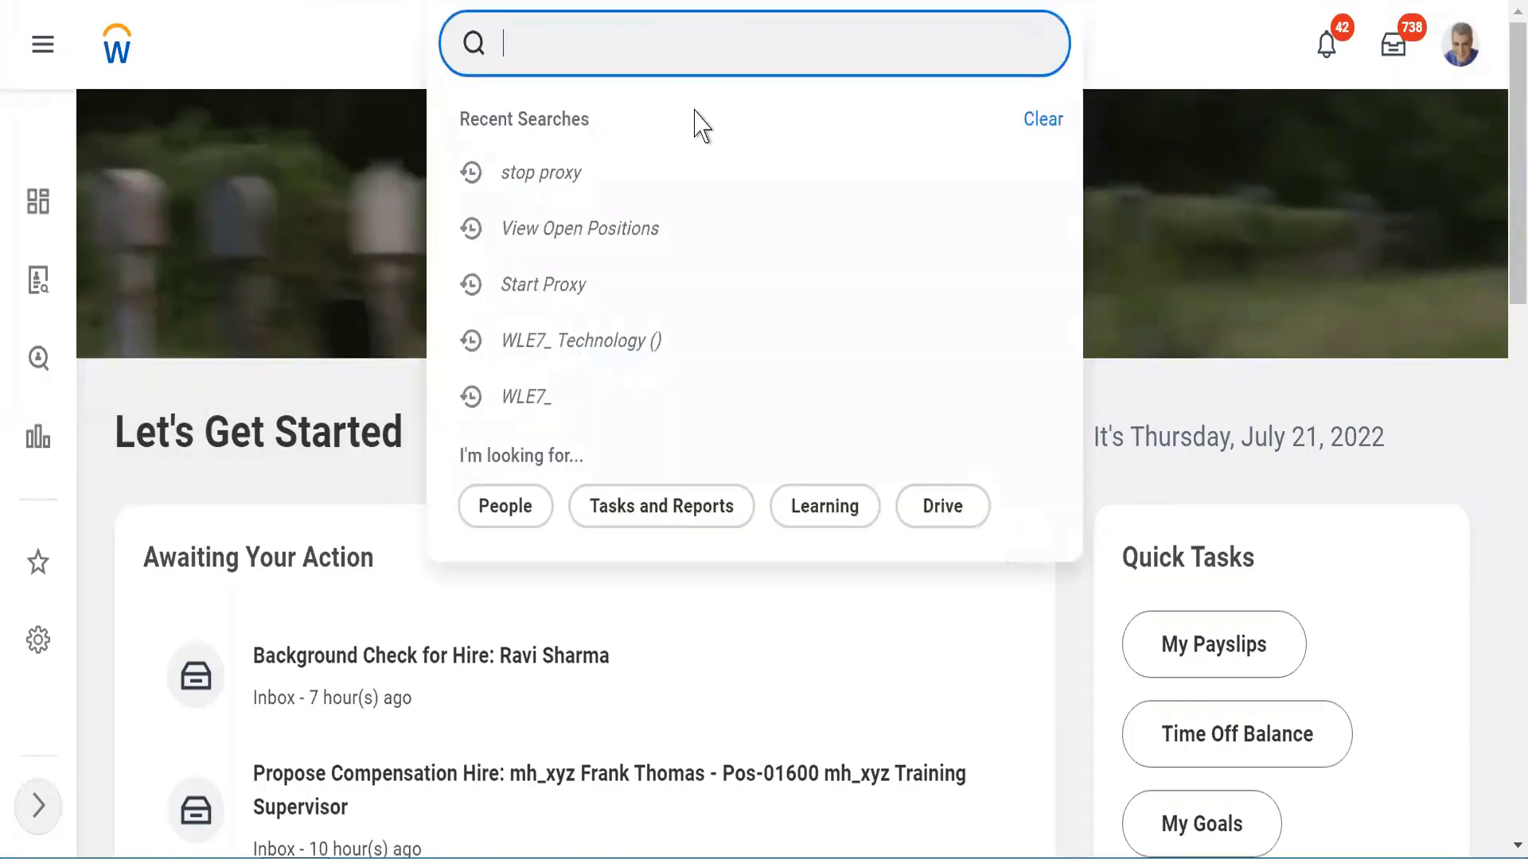
text(BP:)
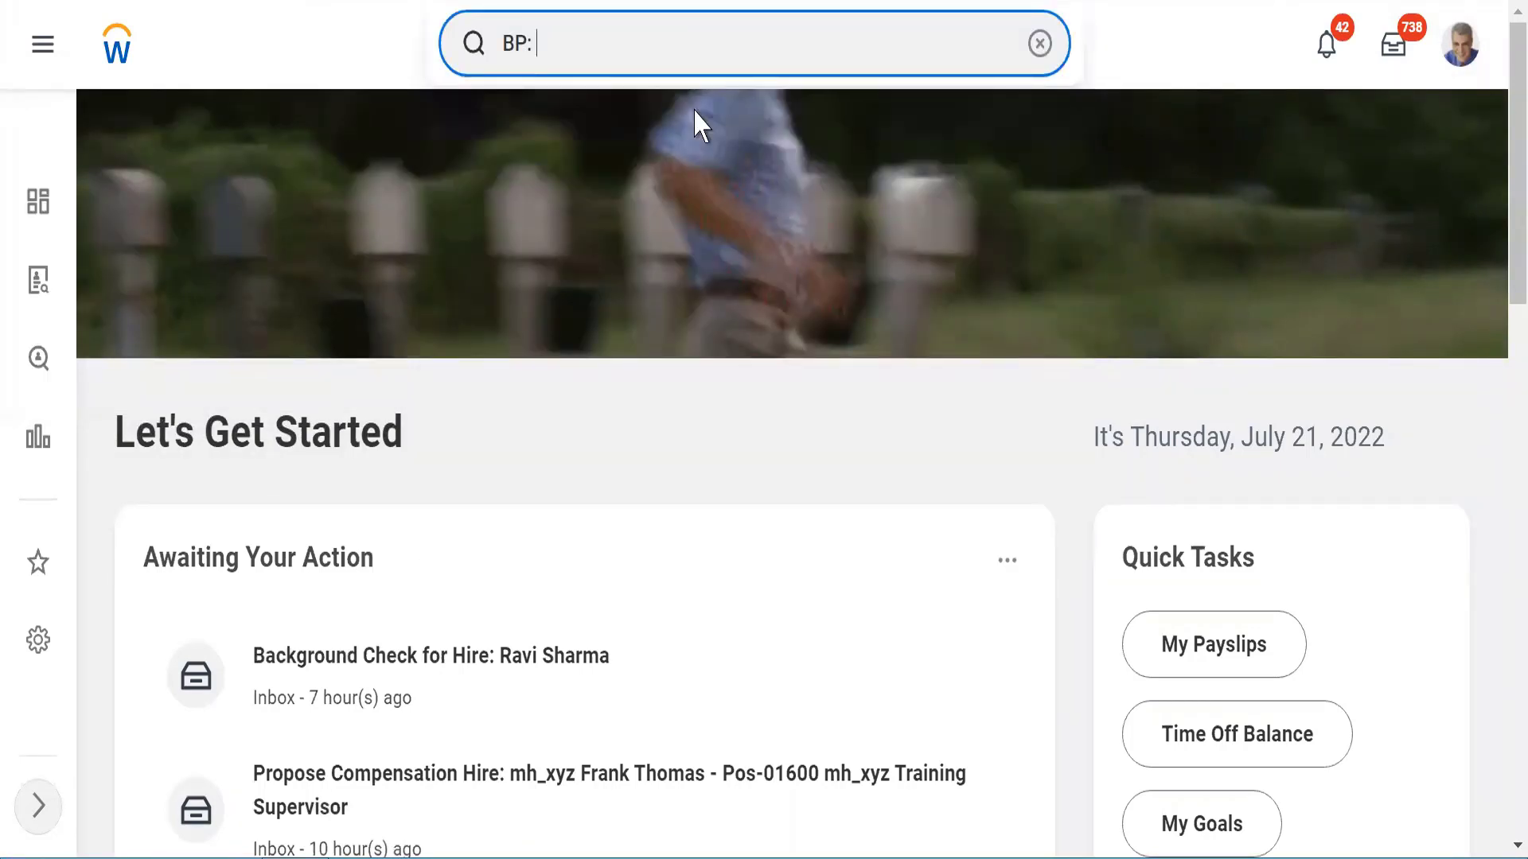
text( open)
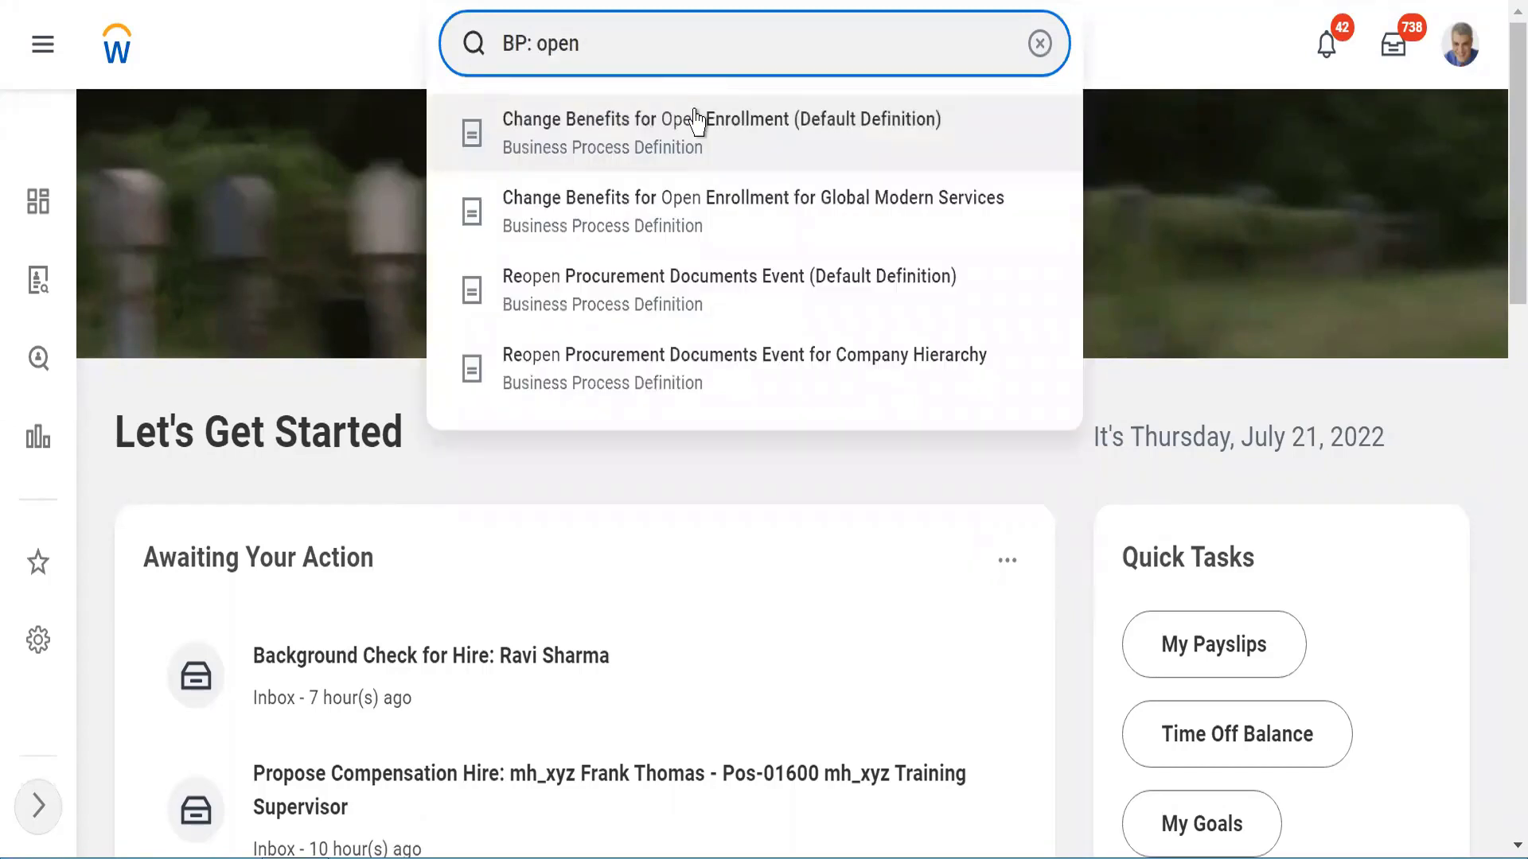
key(BackSpace)
key(BackSpace)
key(BackSpace)
key(BackSpace)
text(posi)
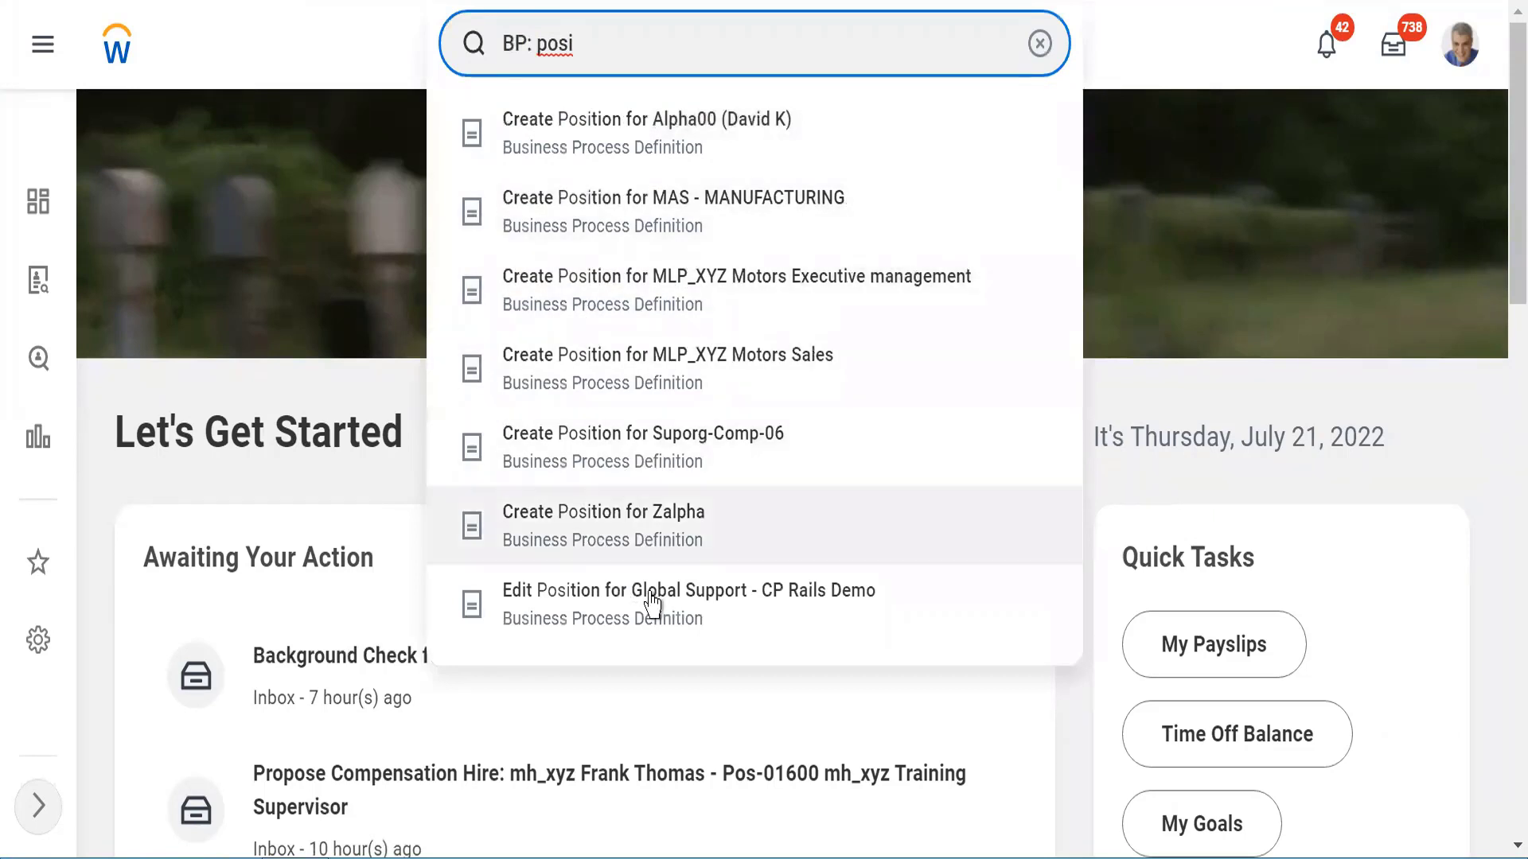
triple_click(604, 37)
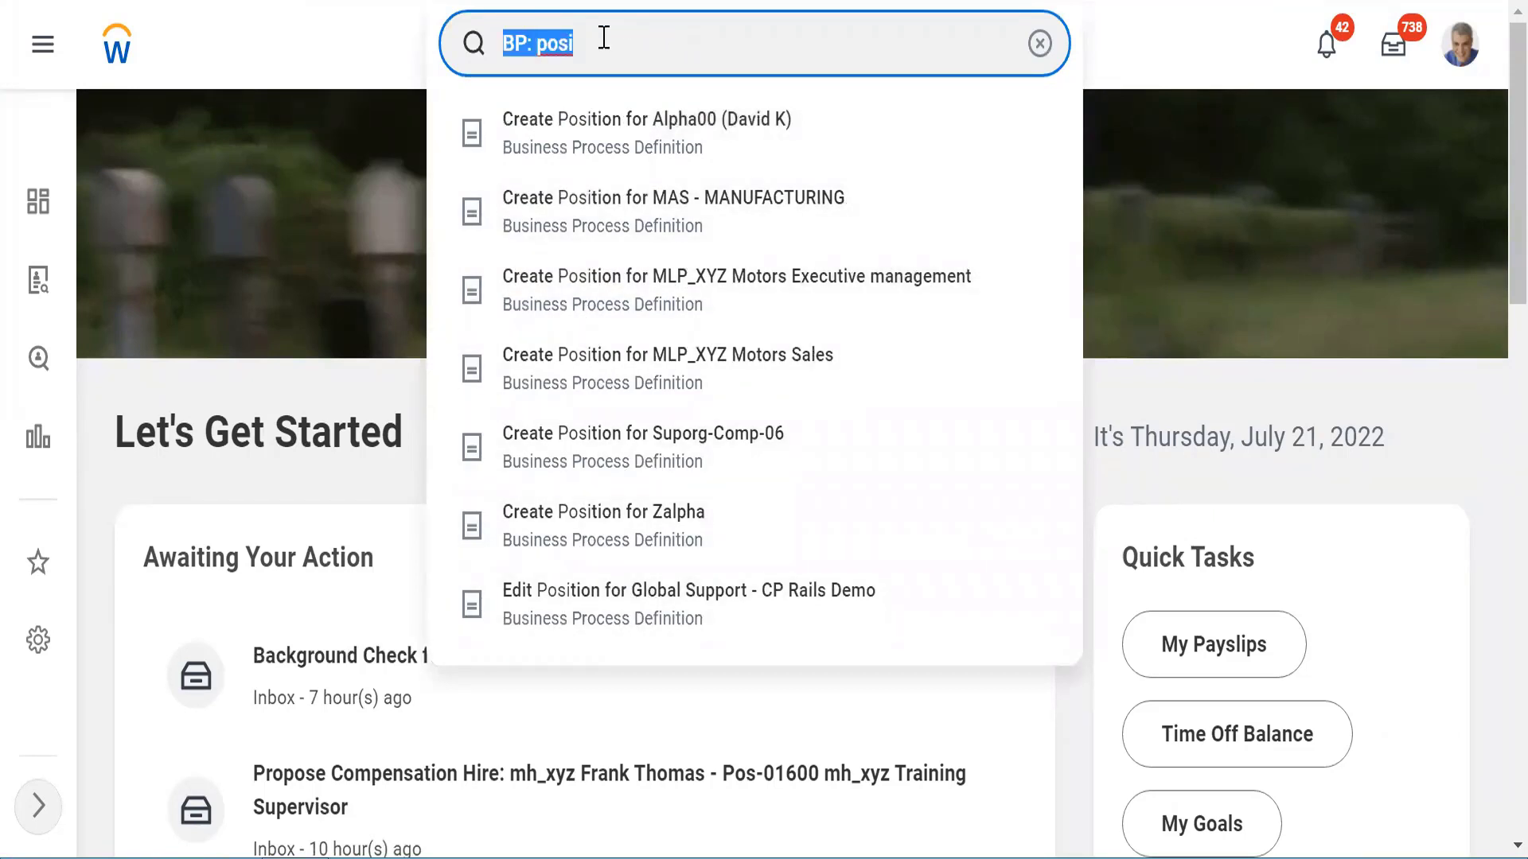
key(BackSpace)
click(282, 59)
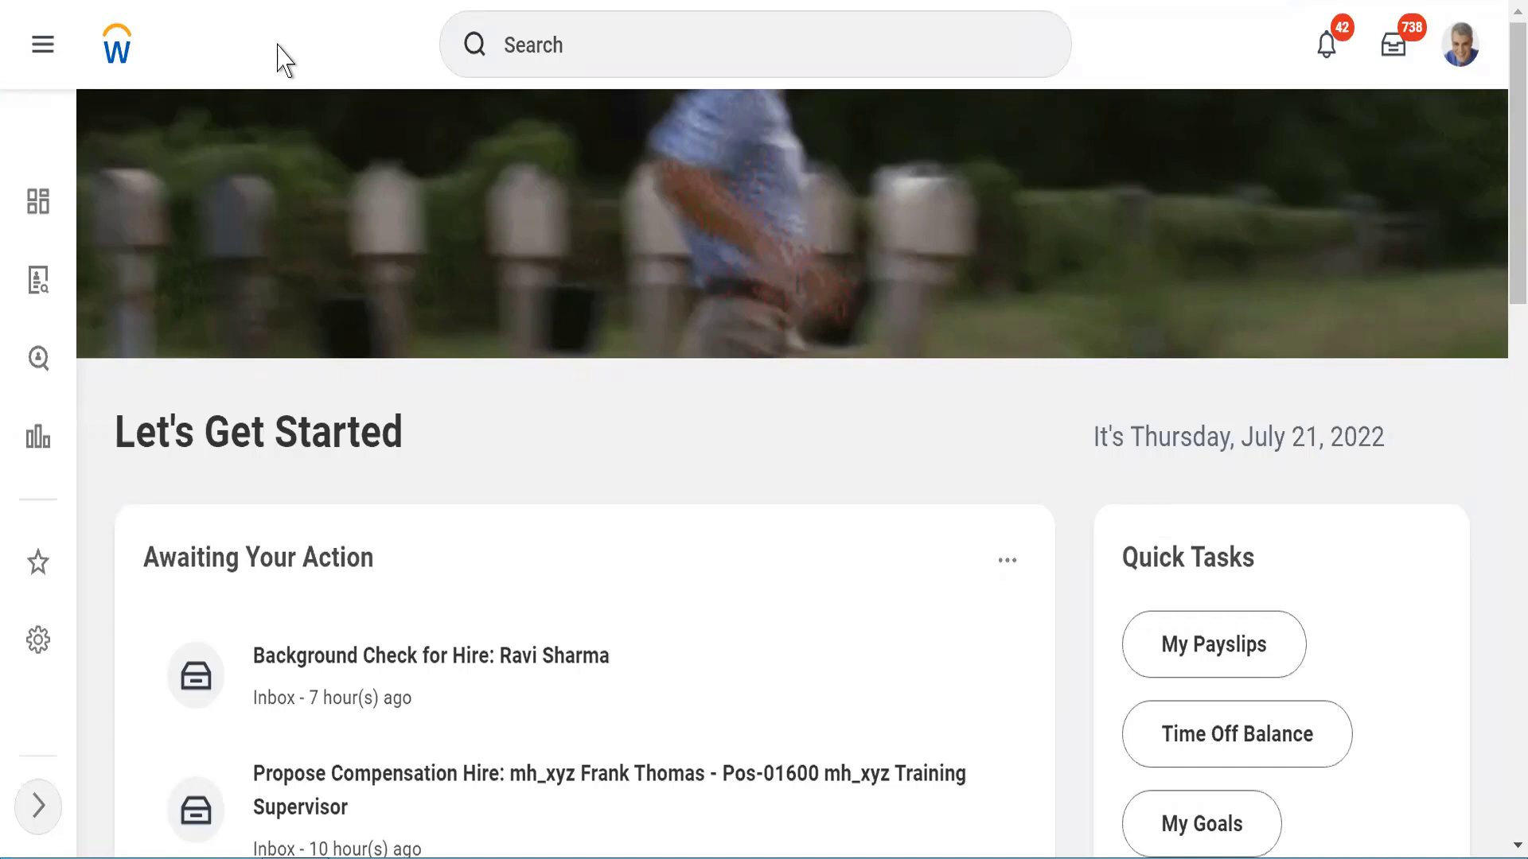
Step: Open Create Job Requisition via a 'cre job req' search, then cancel the form unsaved
click(547, 48)
text(cre)
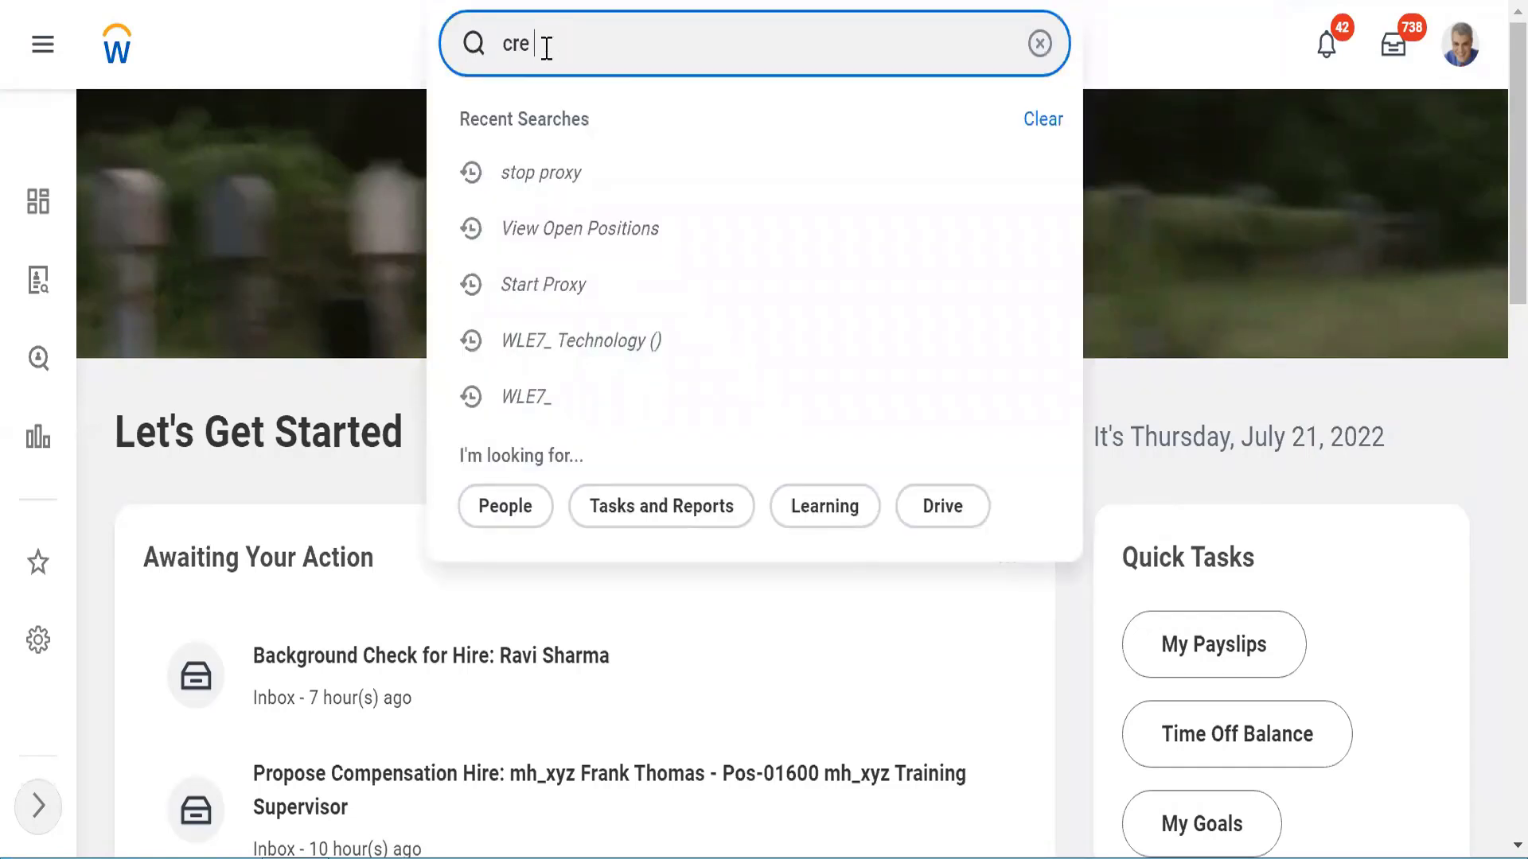
text( job req)
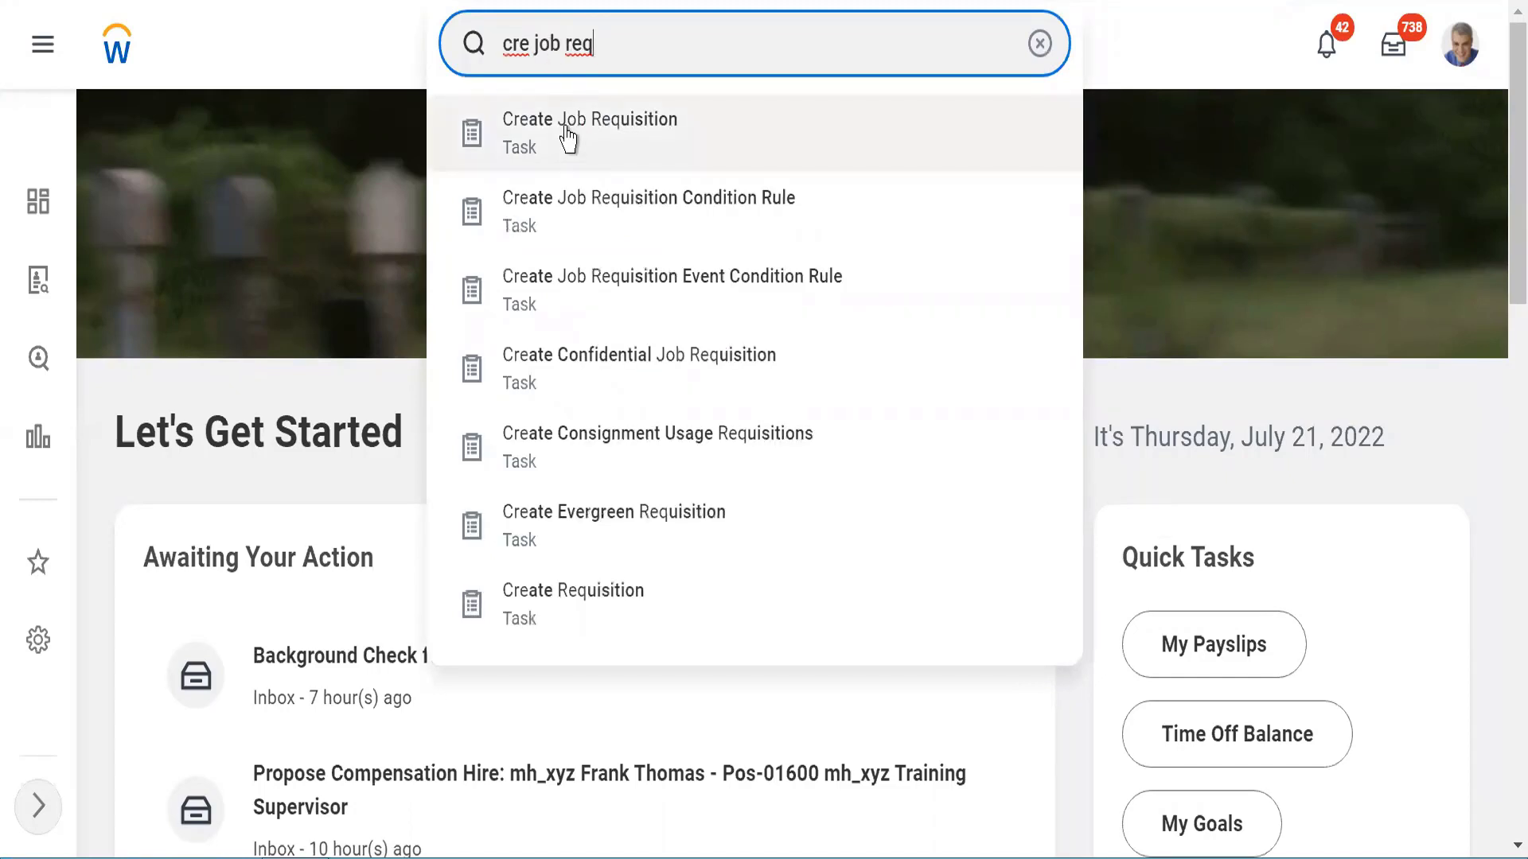
click(568, 140)
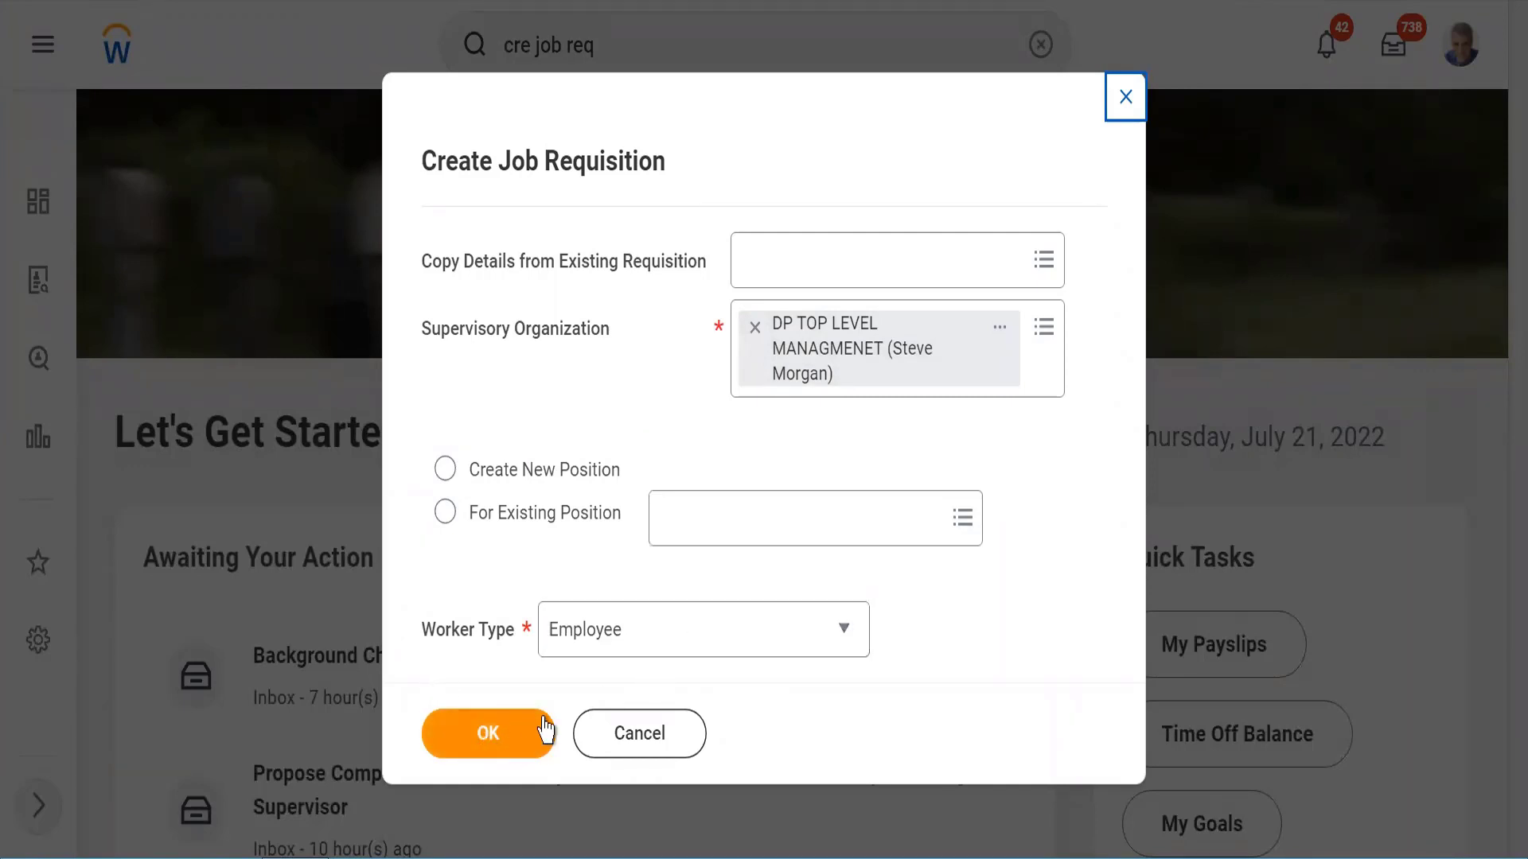
click(761, 453)
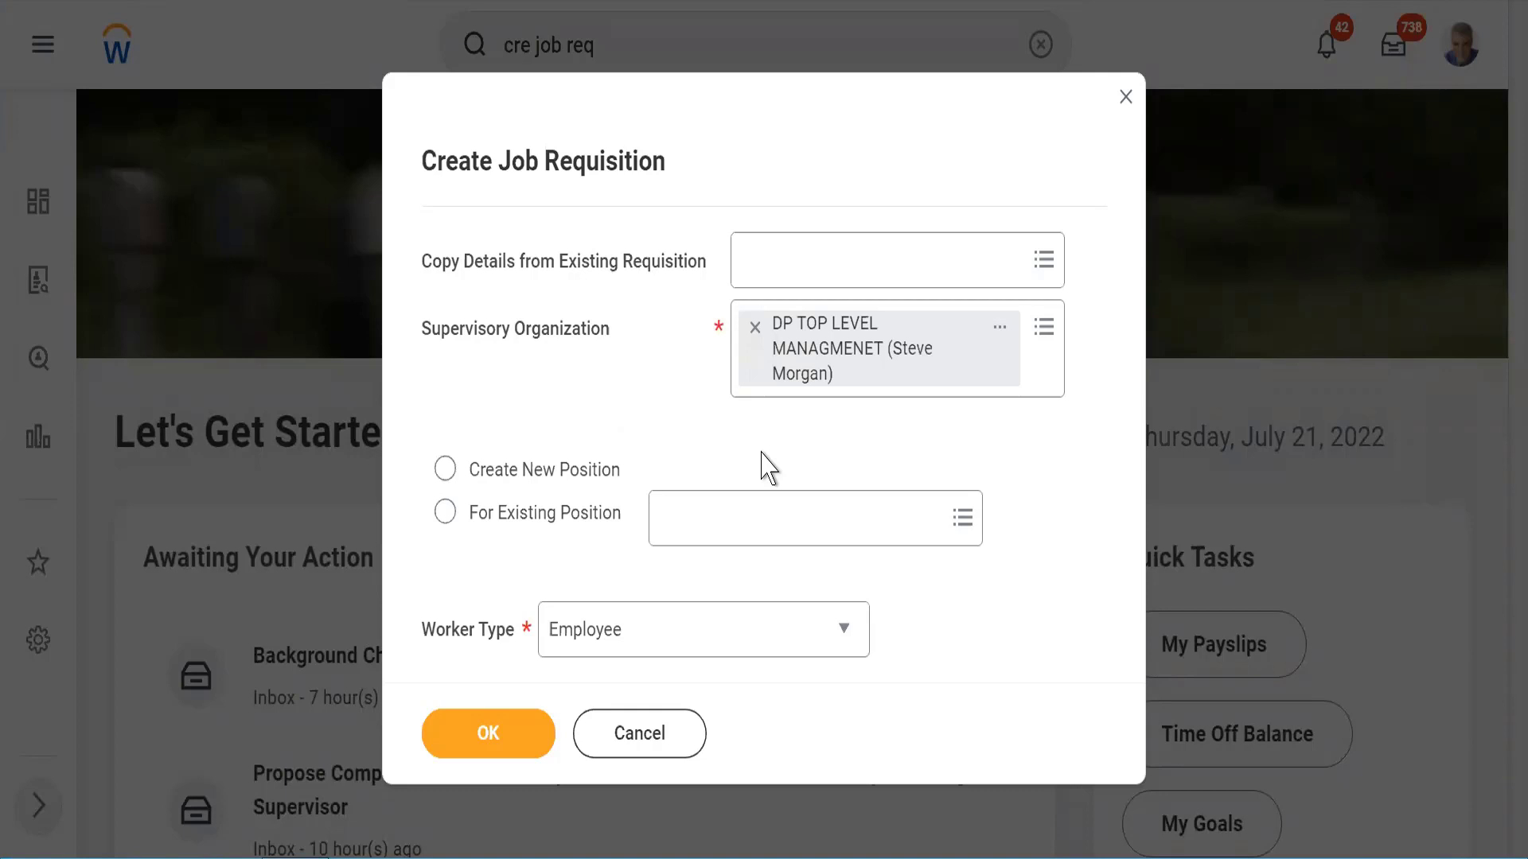
click(610, 733)
Step: Search 'cre external si' and open the Create External Career Site task
click(558, 41)
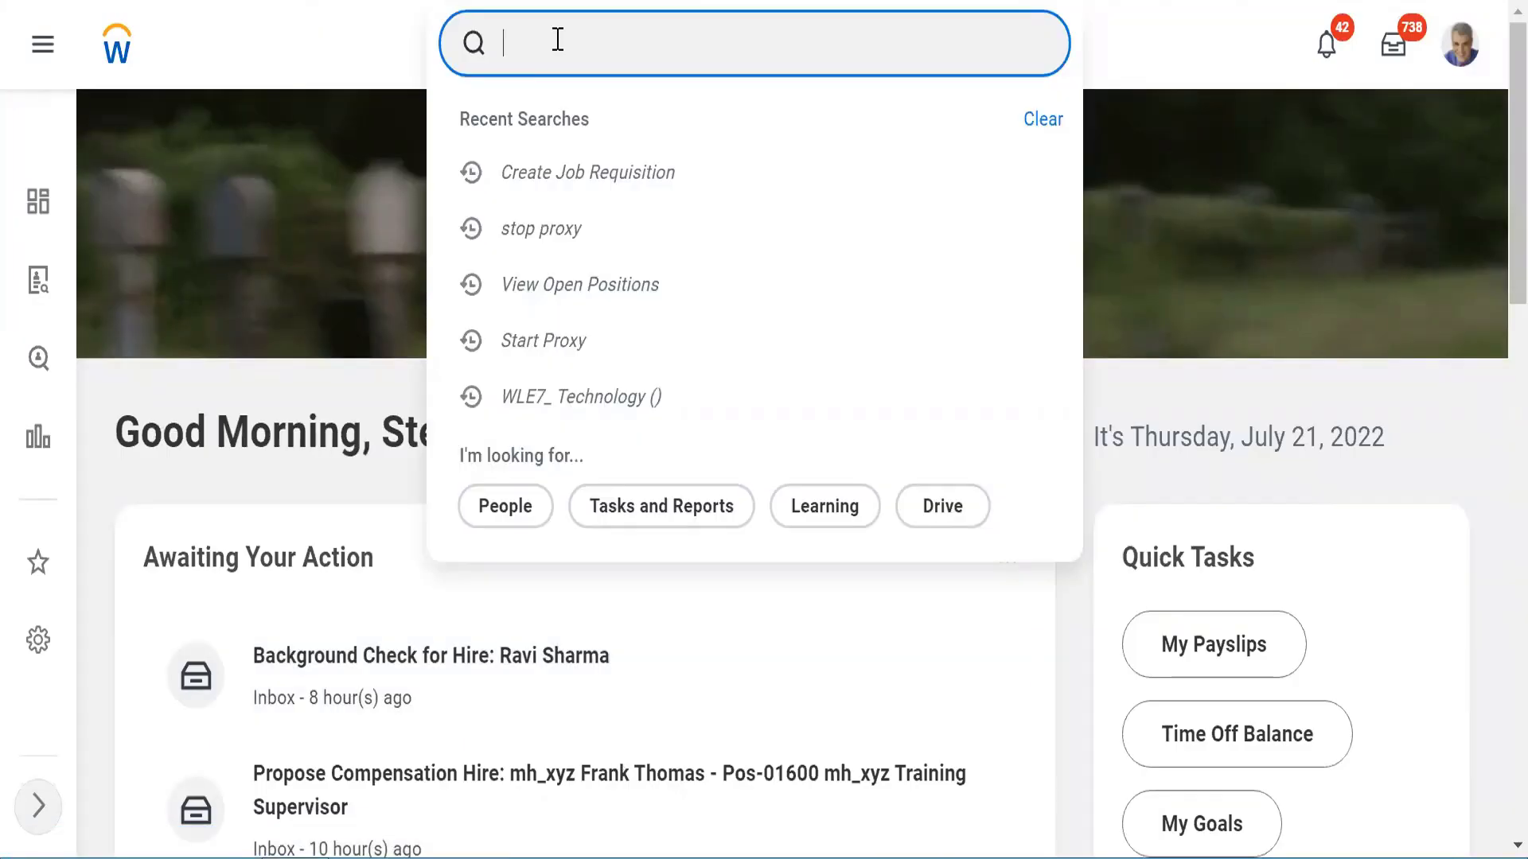
text(cre exter)
key(BackSpace)
key(BackSpace)
key(BackSpace)
text(ternal side)
key(BackSpace)
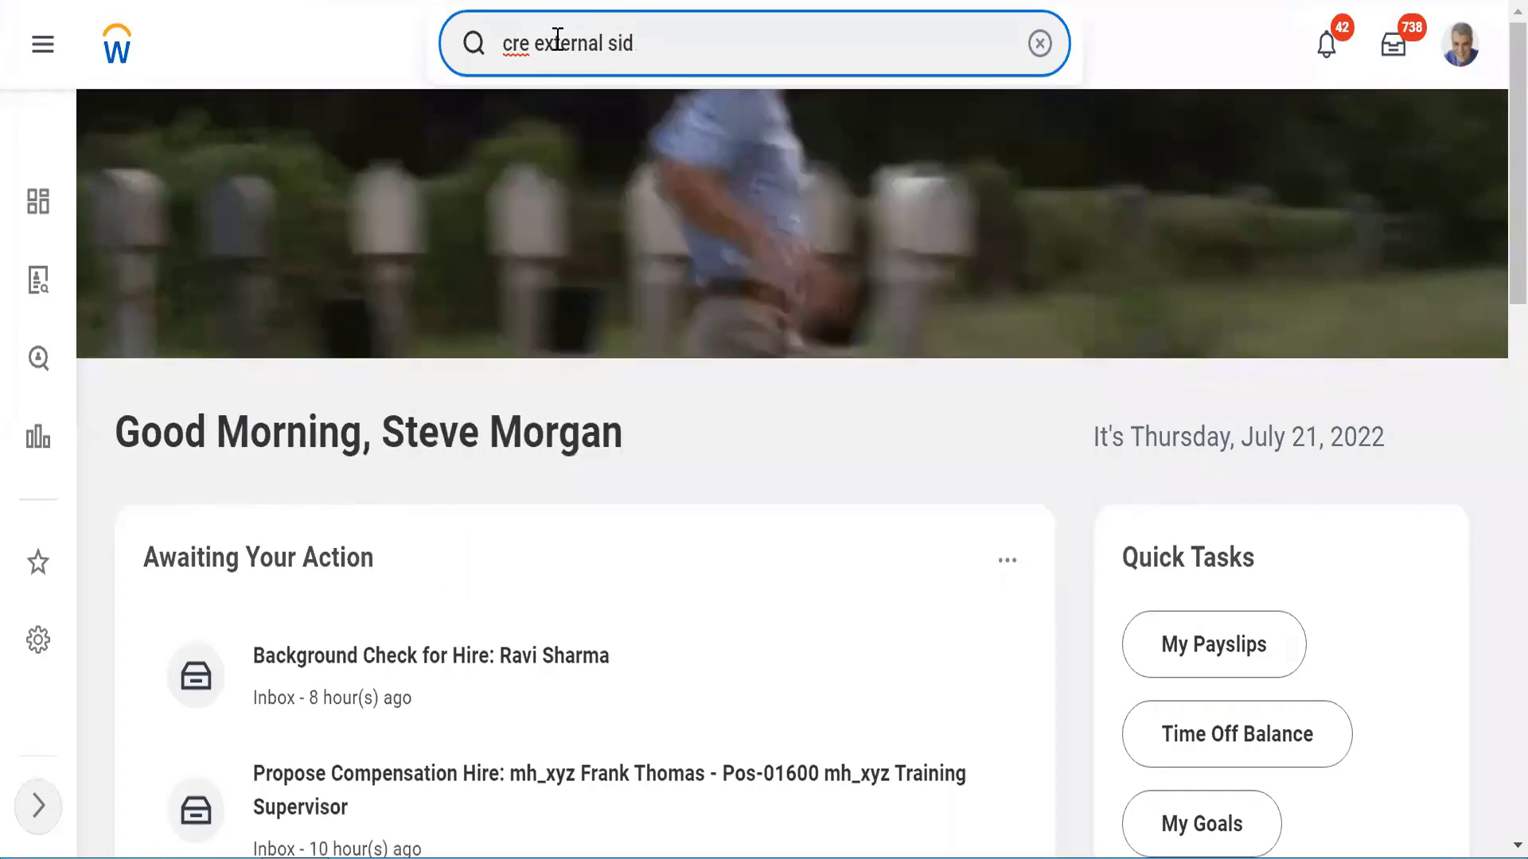
key(BackSpace)
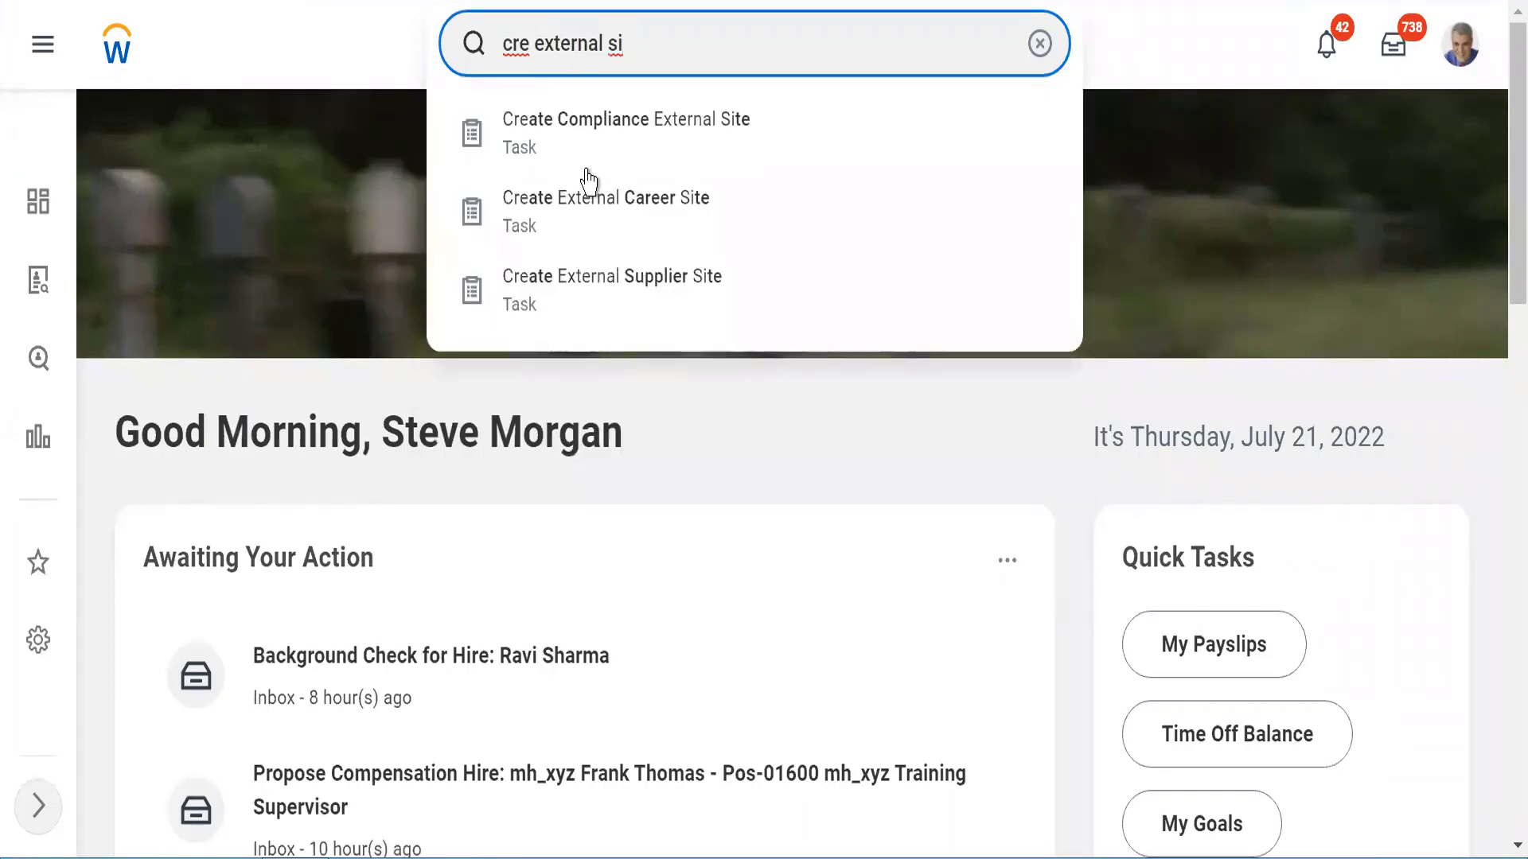
click(576, 218)
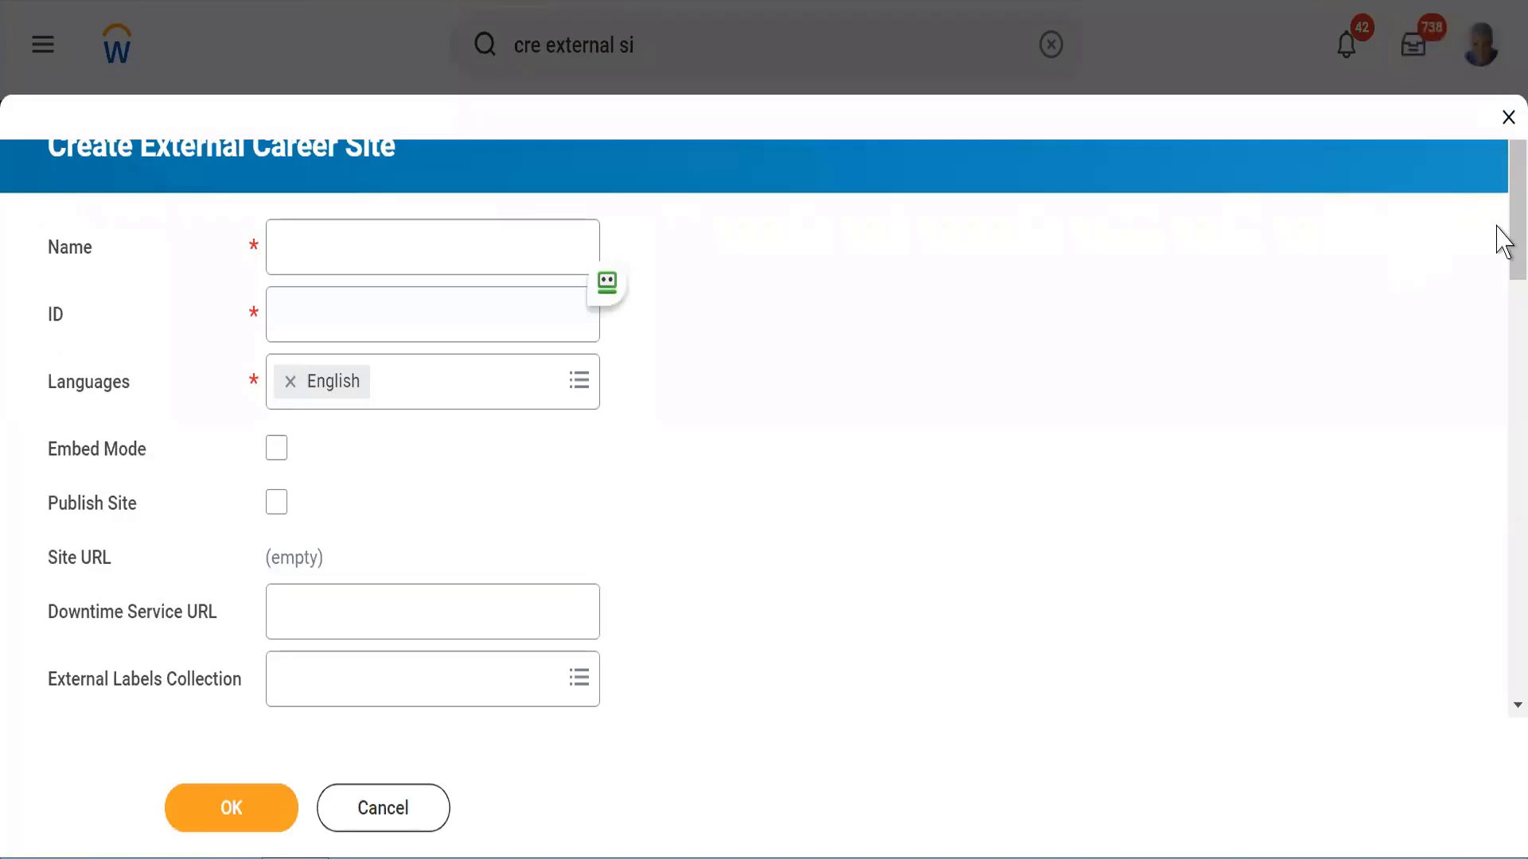
Step: Scroll the blank Create External Career Site form down and back up to review its sections
drag(1502, 241, 1498, 204)
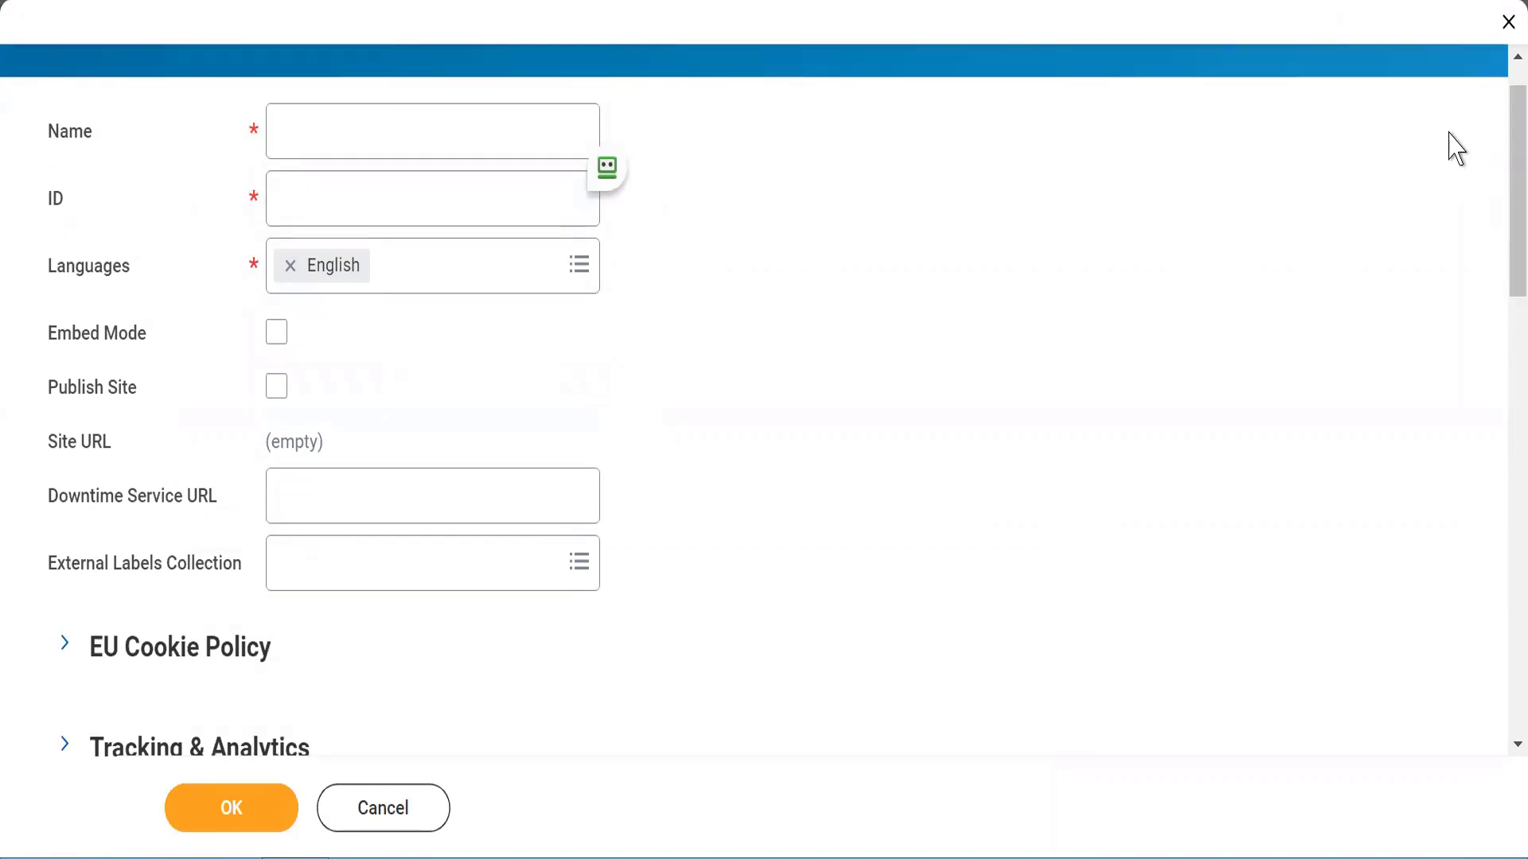
drag(1500, 127, 1501, 85)
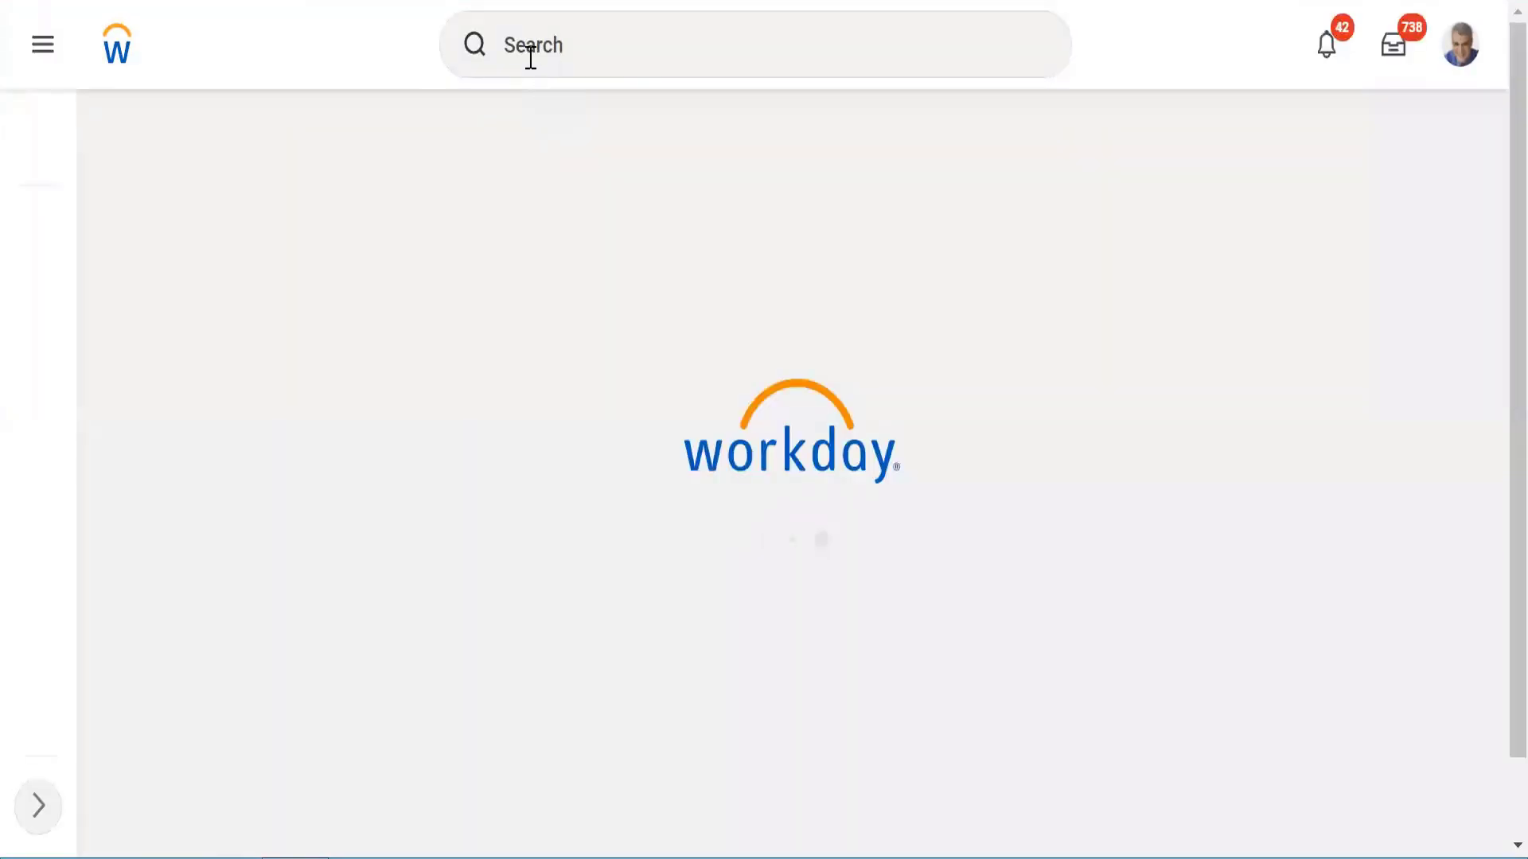
Step: Search 'edit care' and open the Edit External Career Site task
click(530, 58)
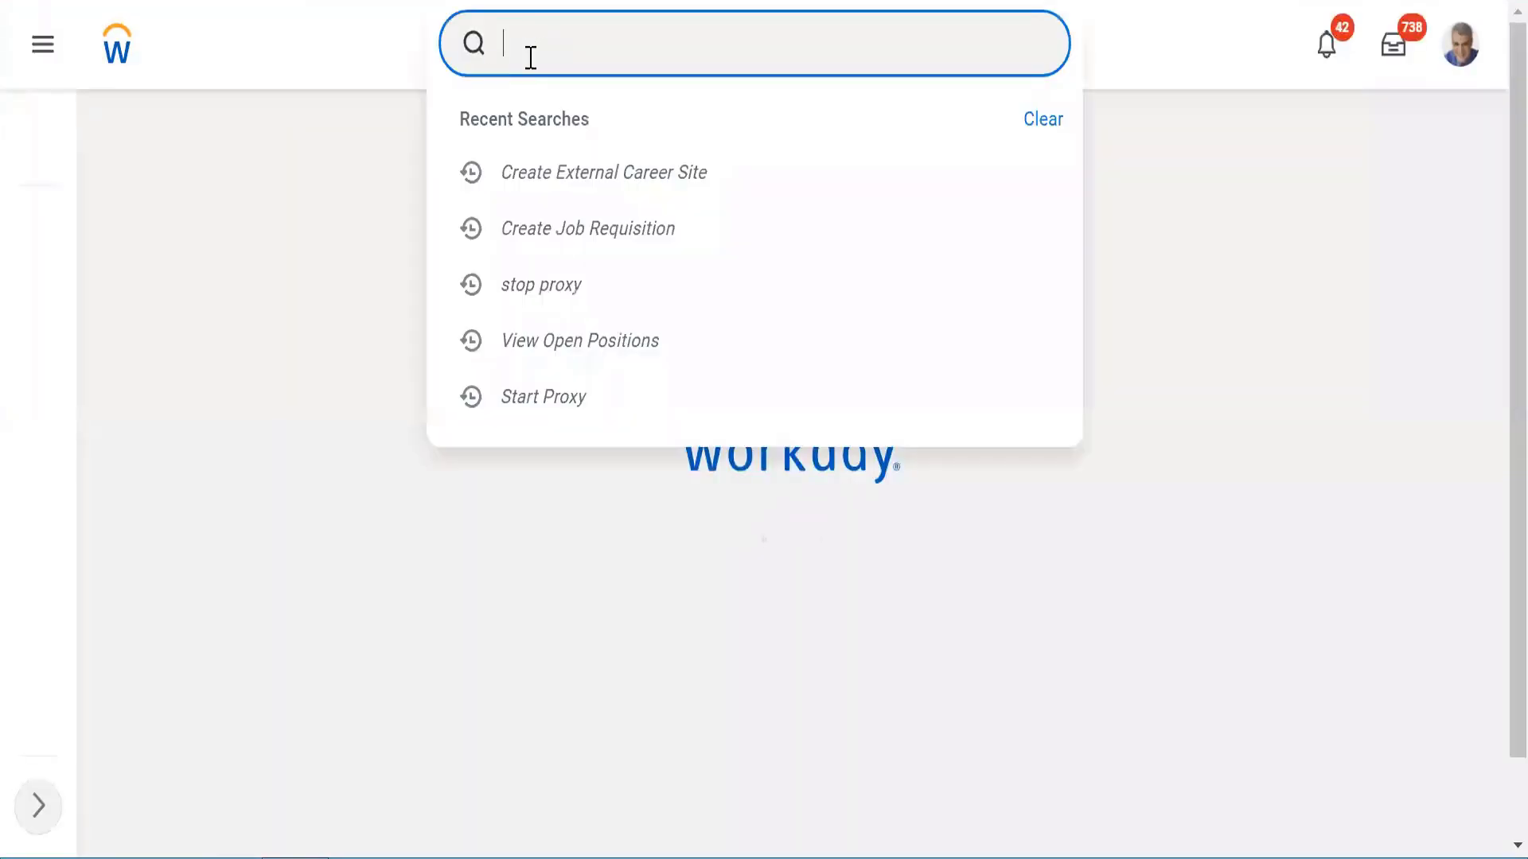
text(edit )
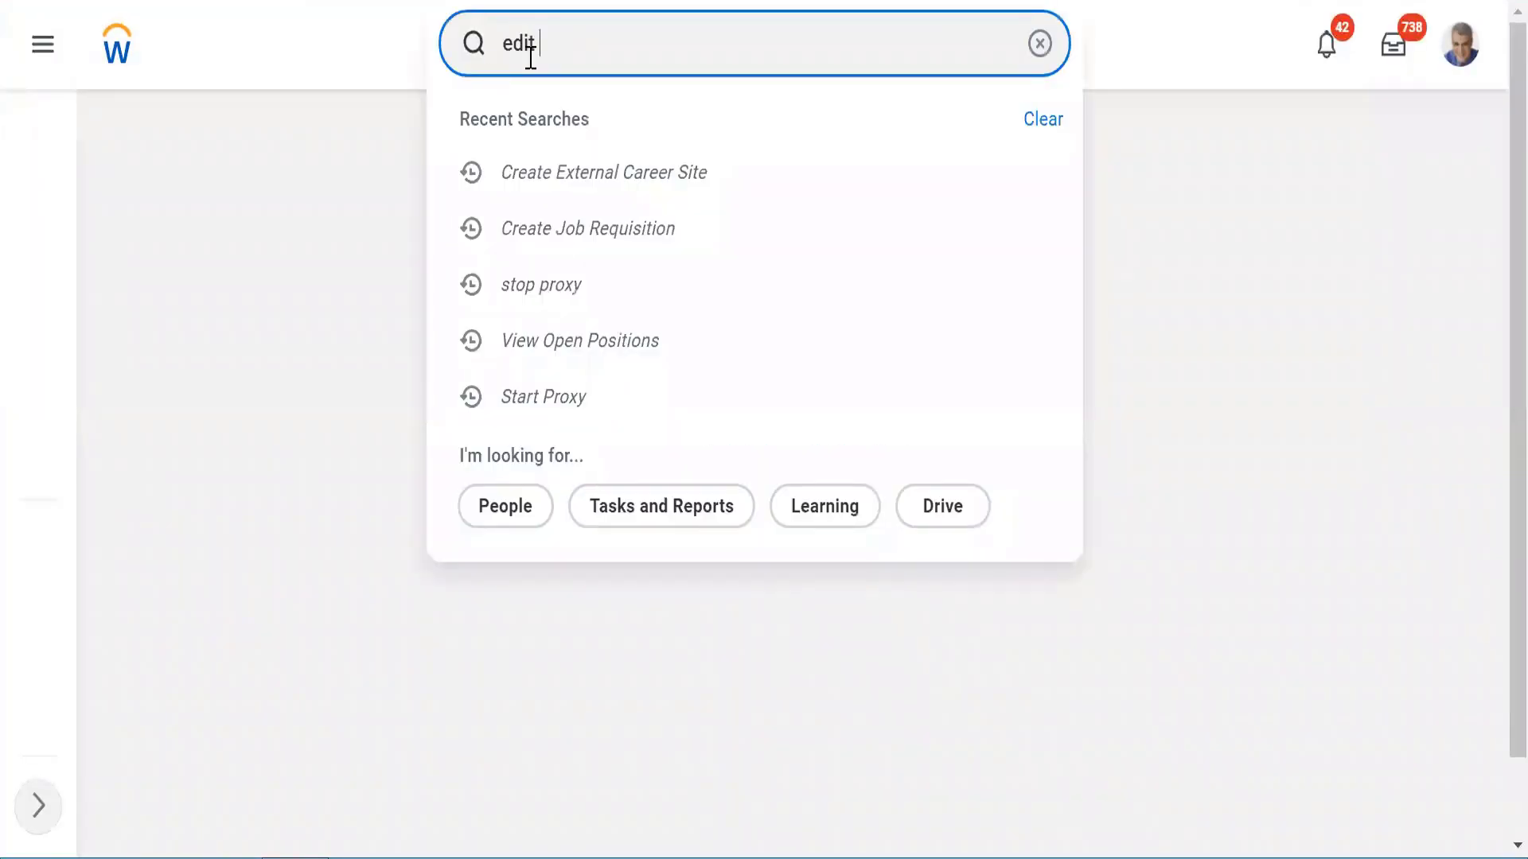
text(car)
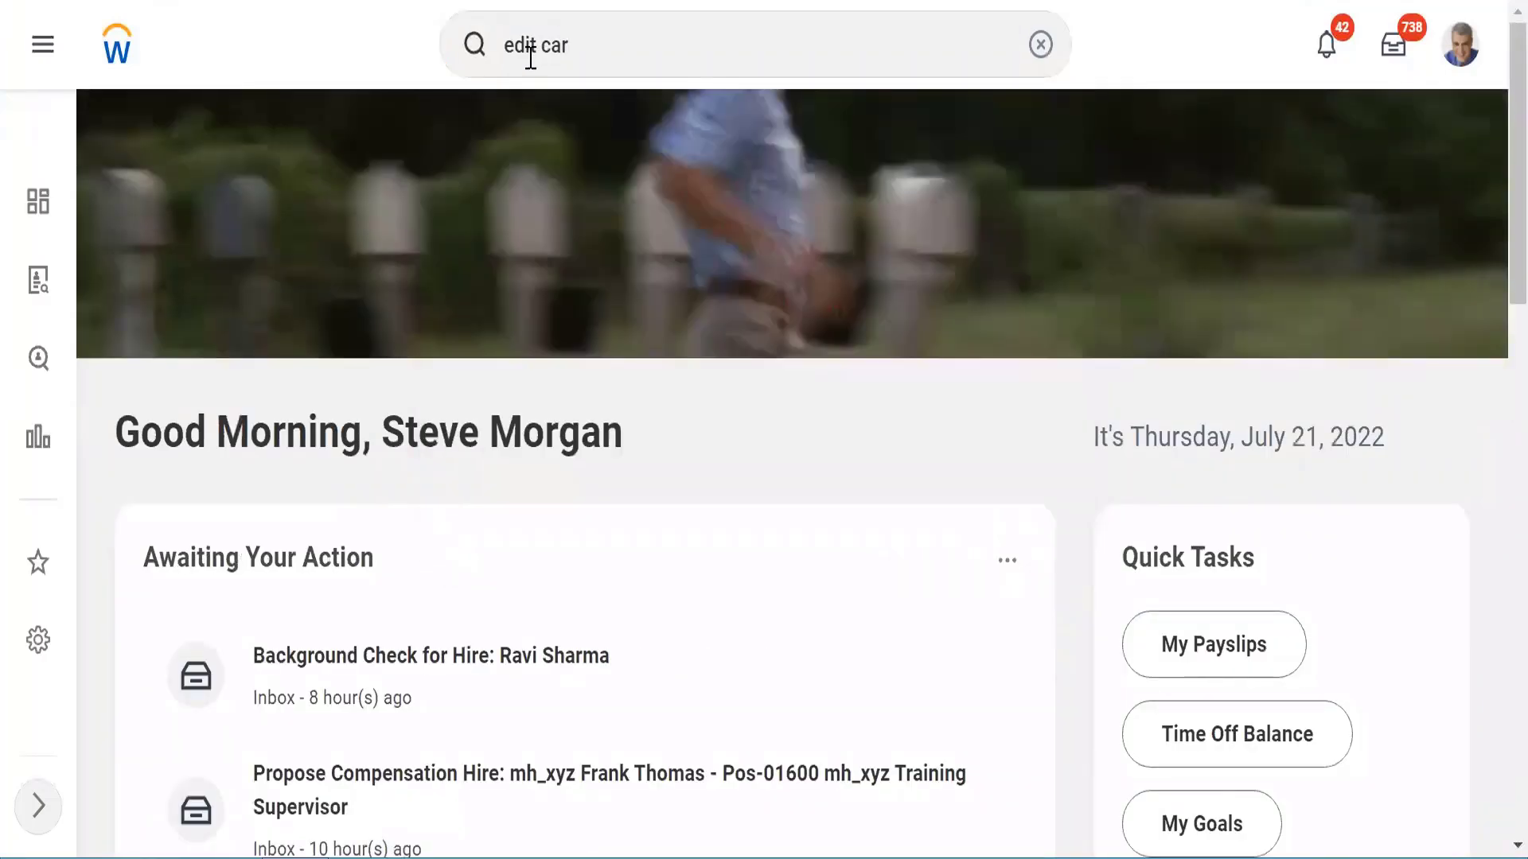
click(610, 42)
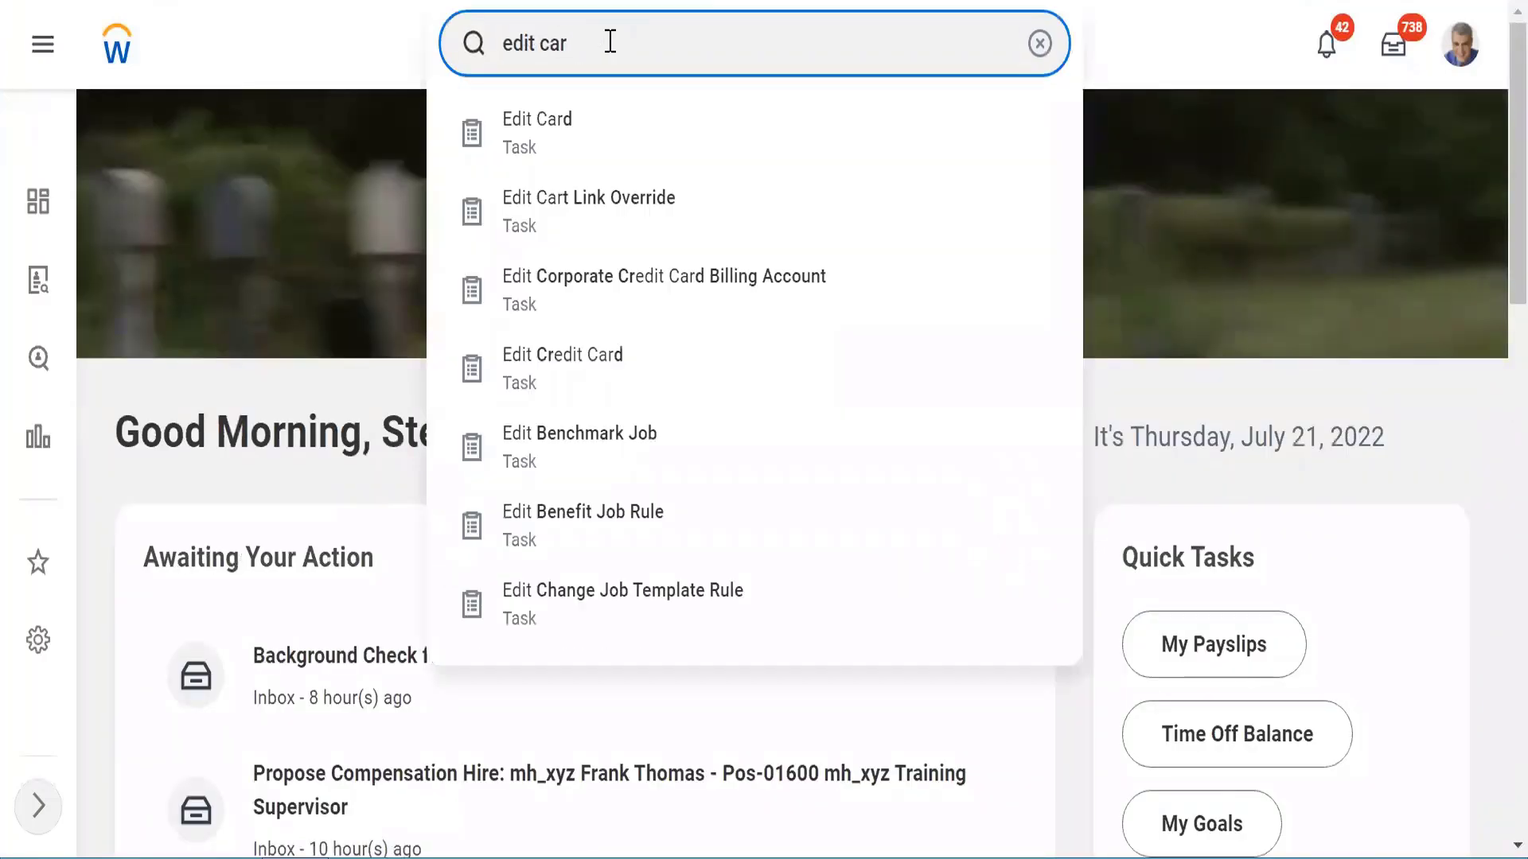
text(e)
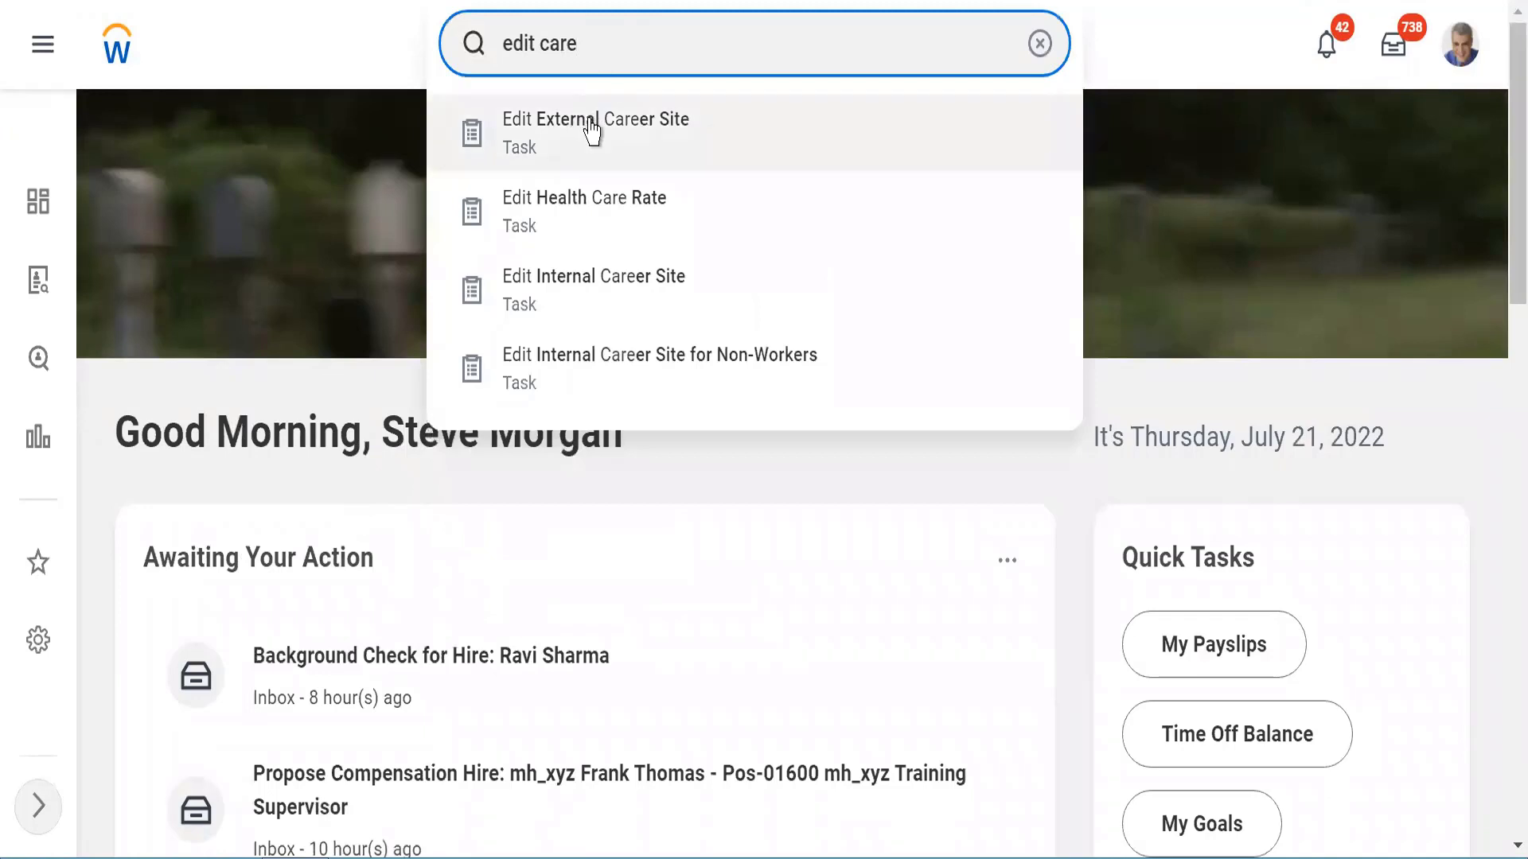
click(590, 130)
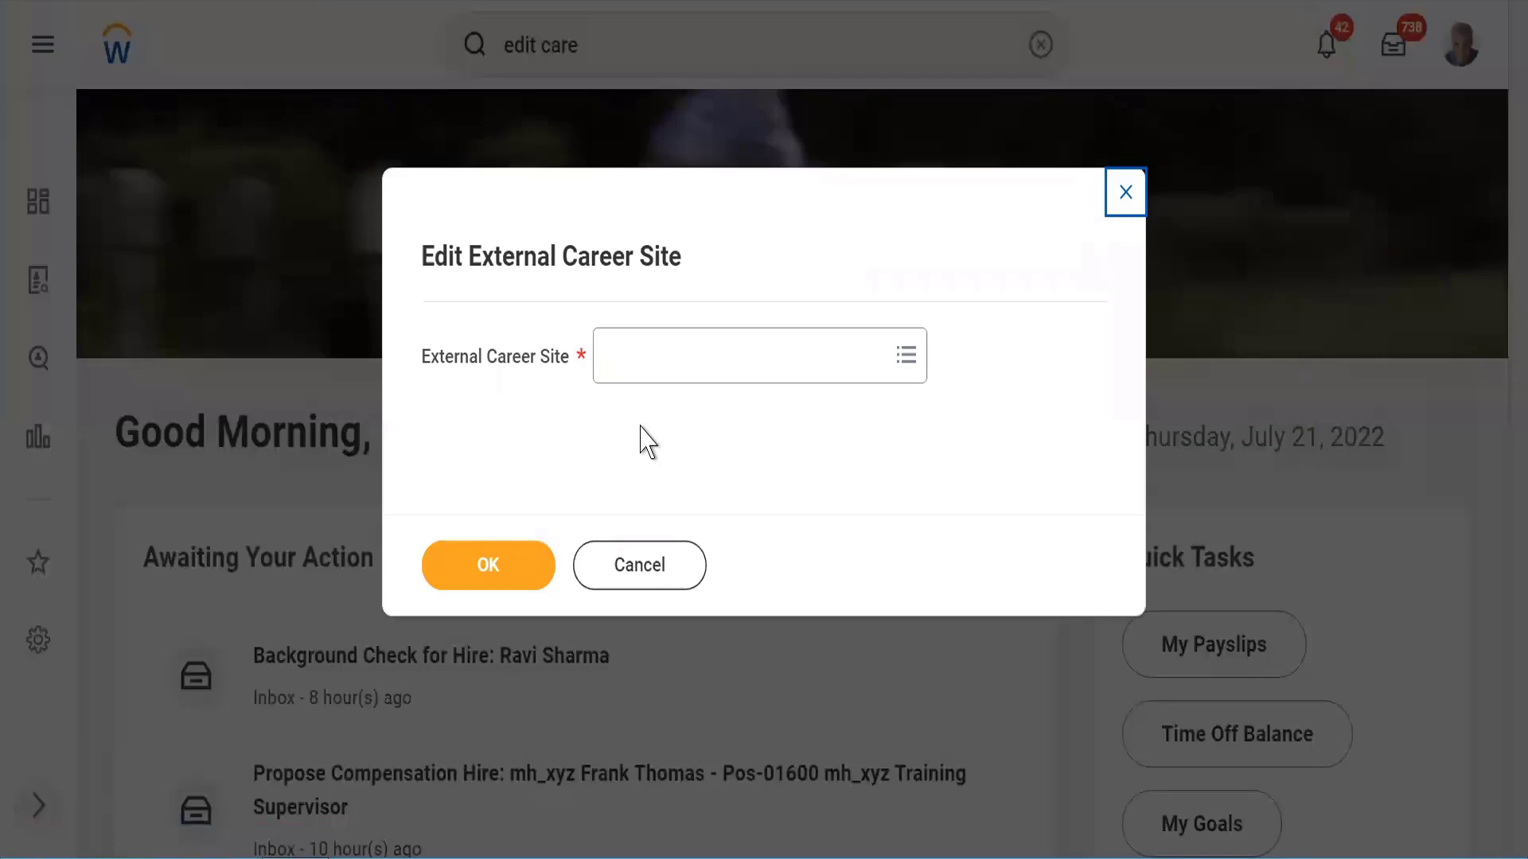
Step: Choose Global Careers from all external career sites and confirm with OK
click(649, 364)
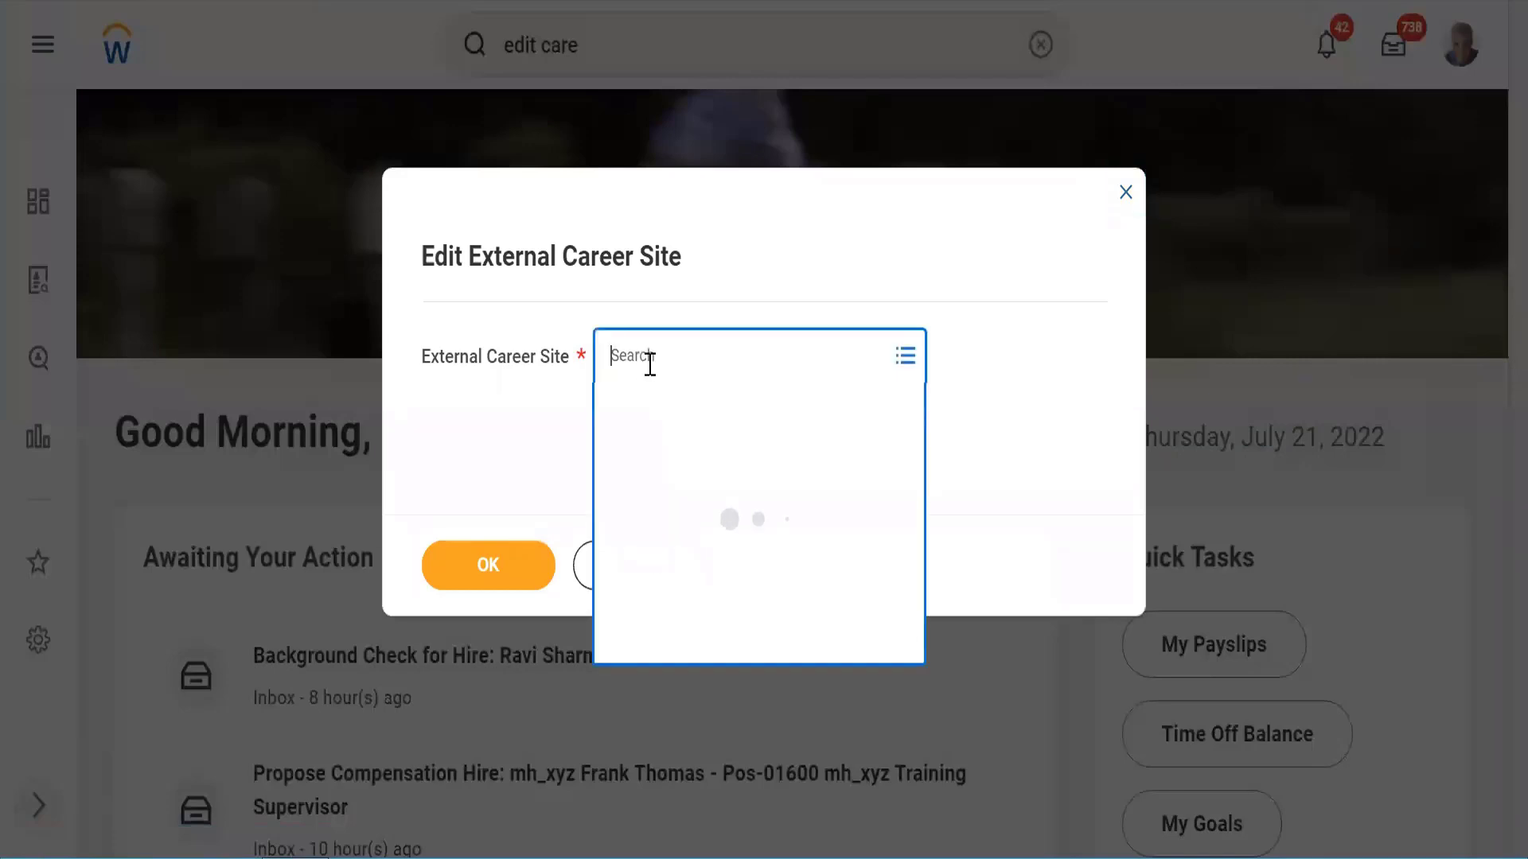
click(660, 412)
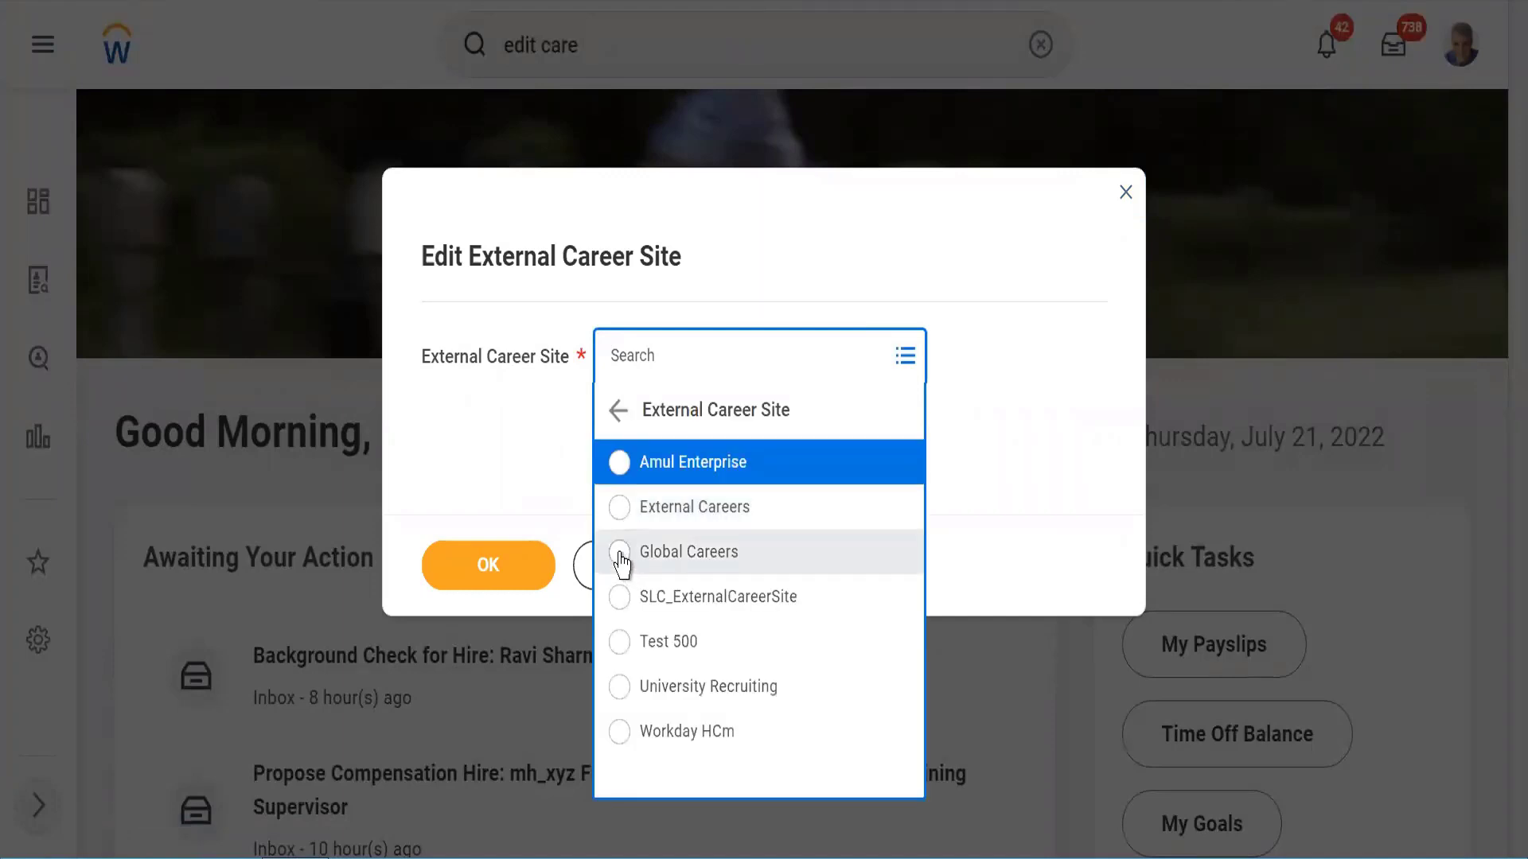
click(622, 561)
click(491, 579)
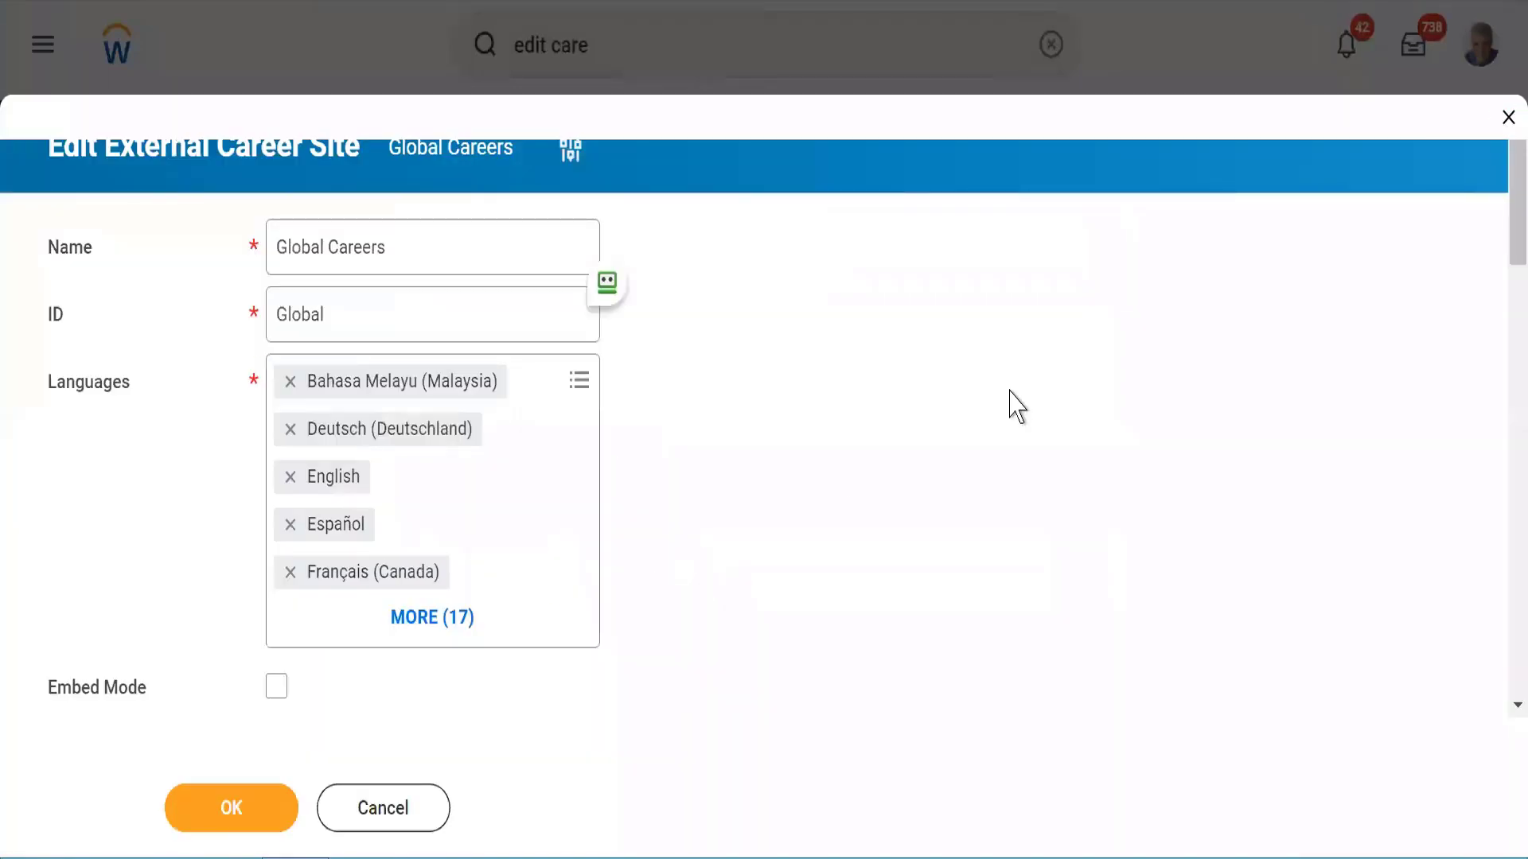
Step: Copy the Global Careers Site URL using the link's Copy URL option
scroll(1501, 254, down, 10)
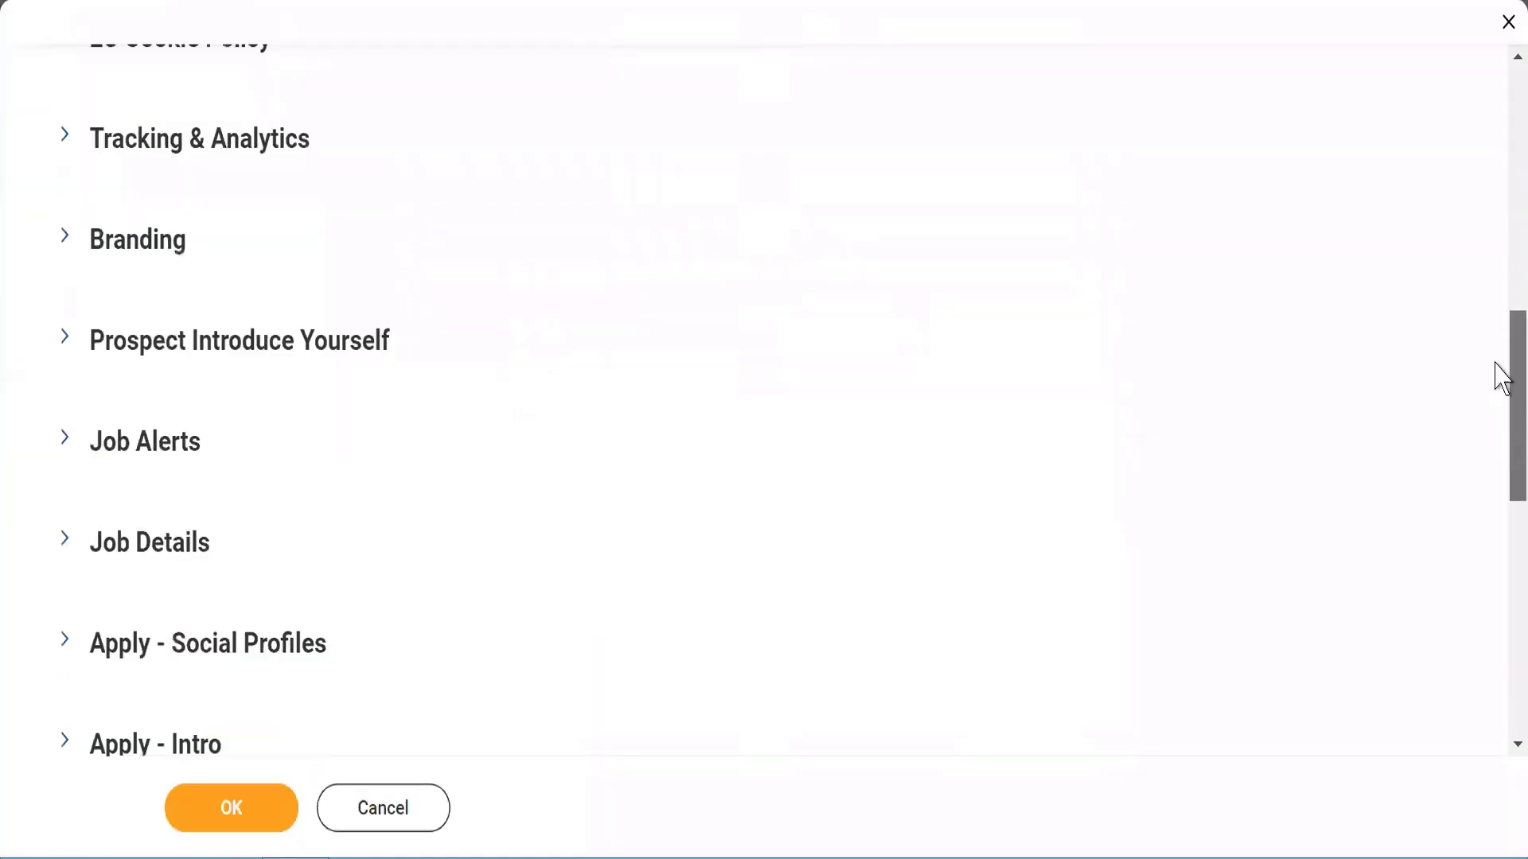
scroll(1496, 350, up, 5)
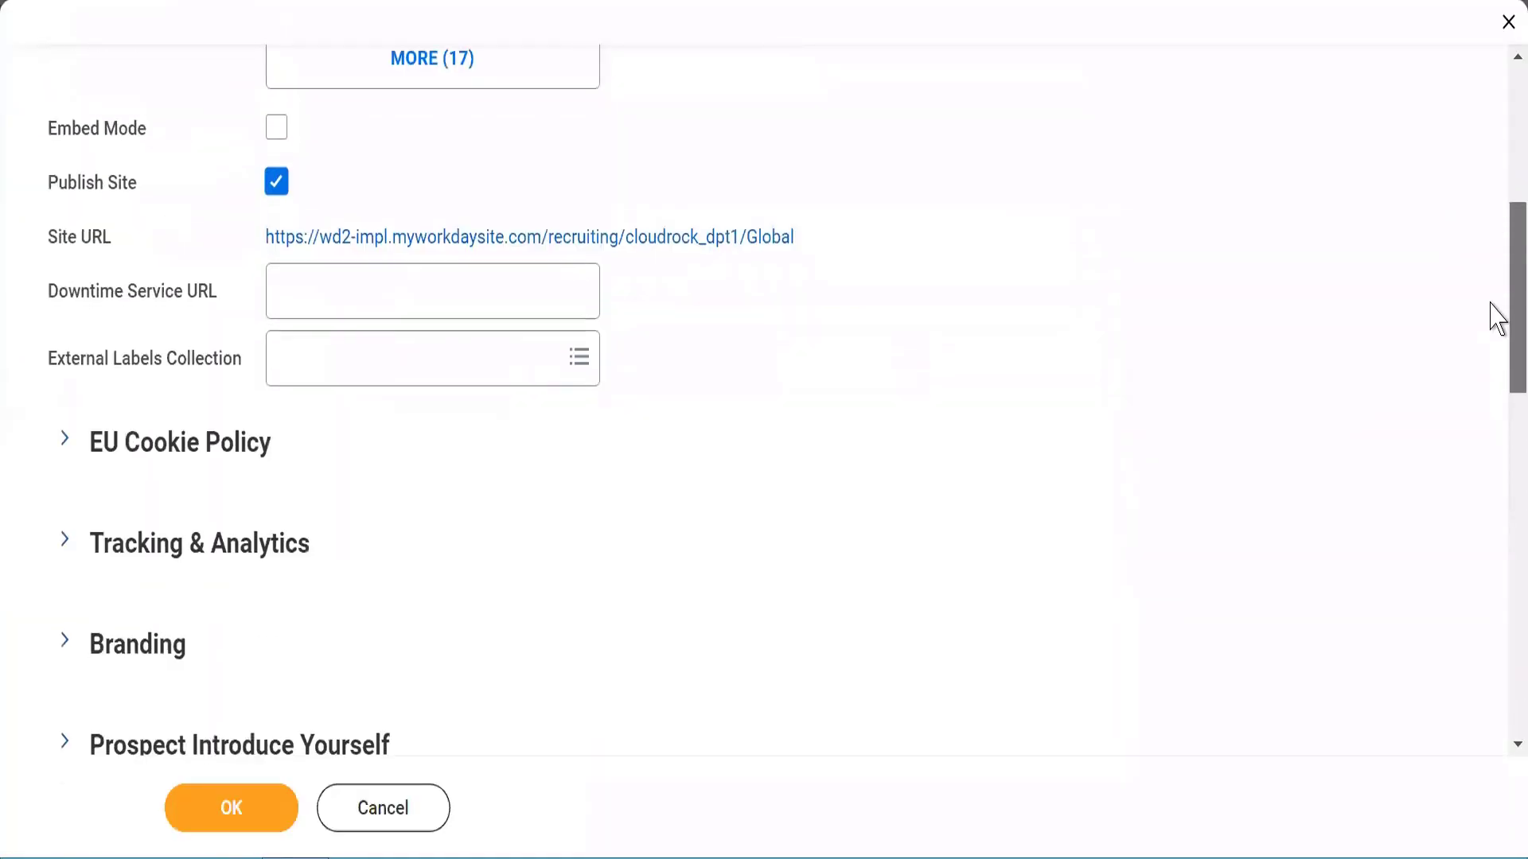
right_click(695, 248)
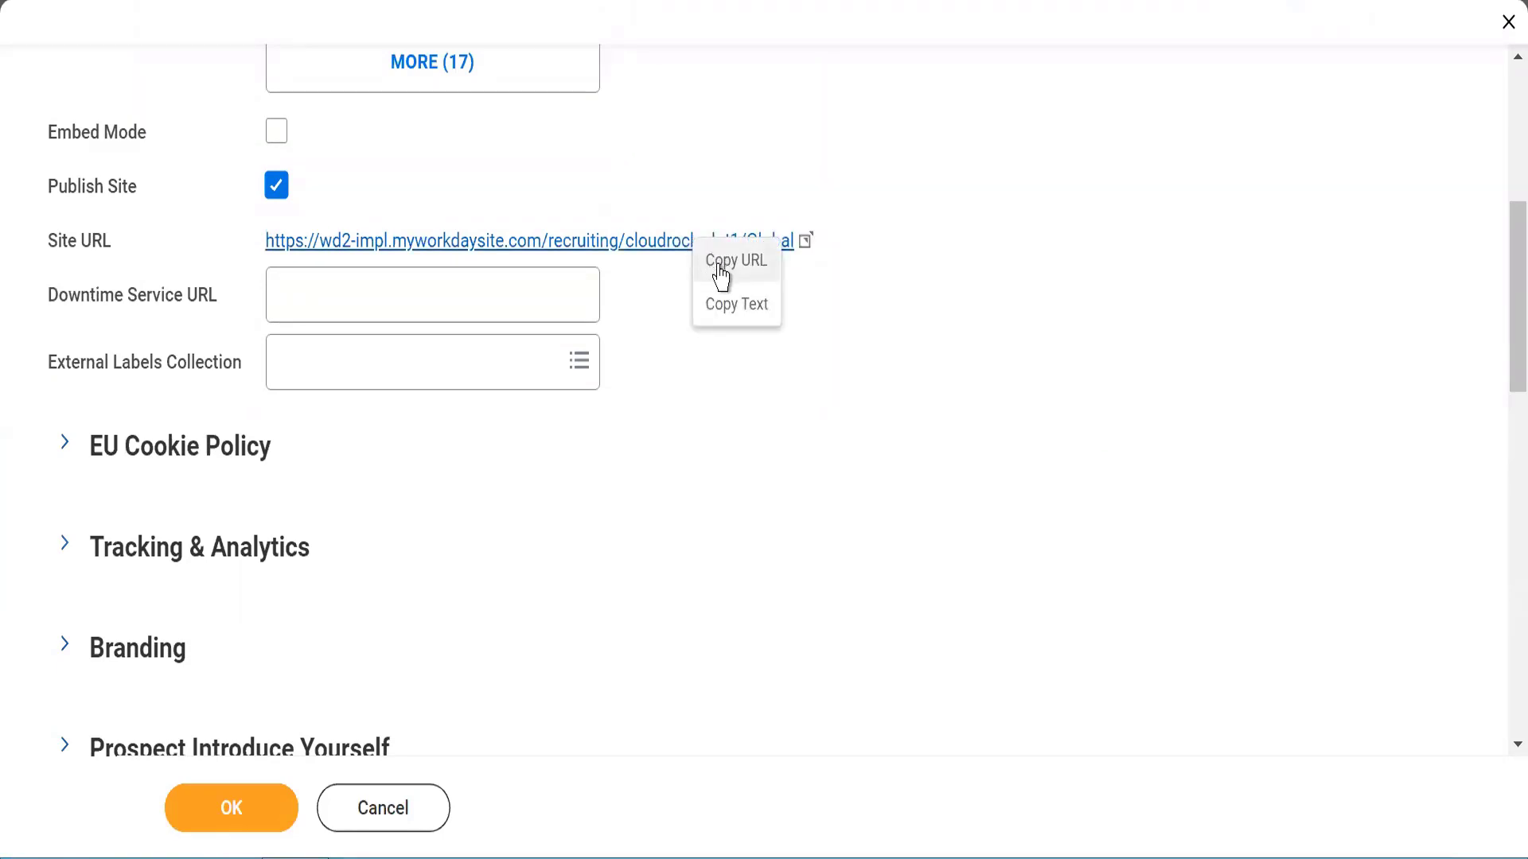
click(721, 276)
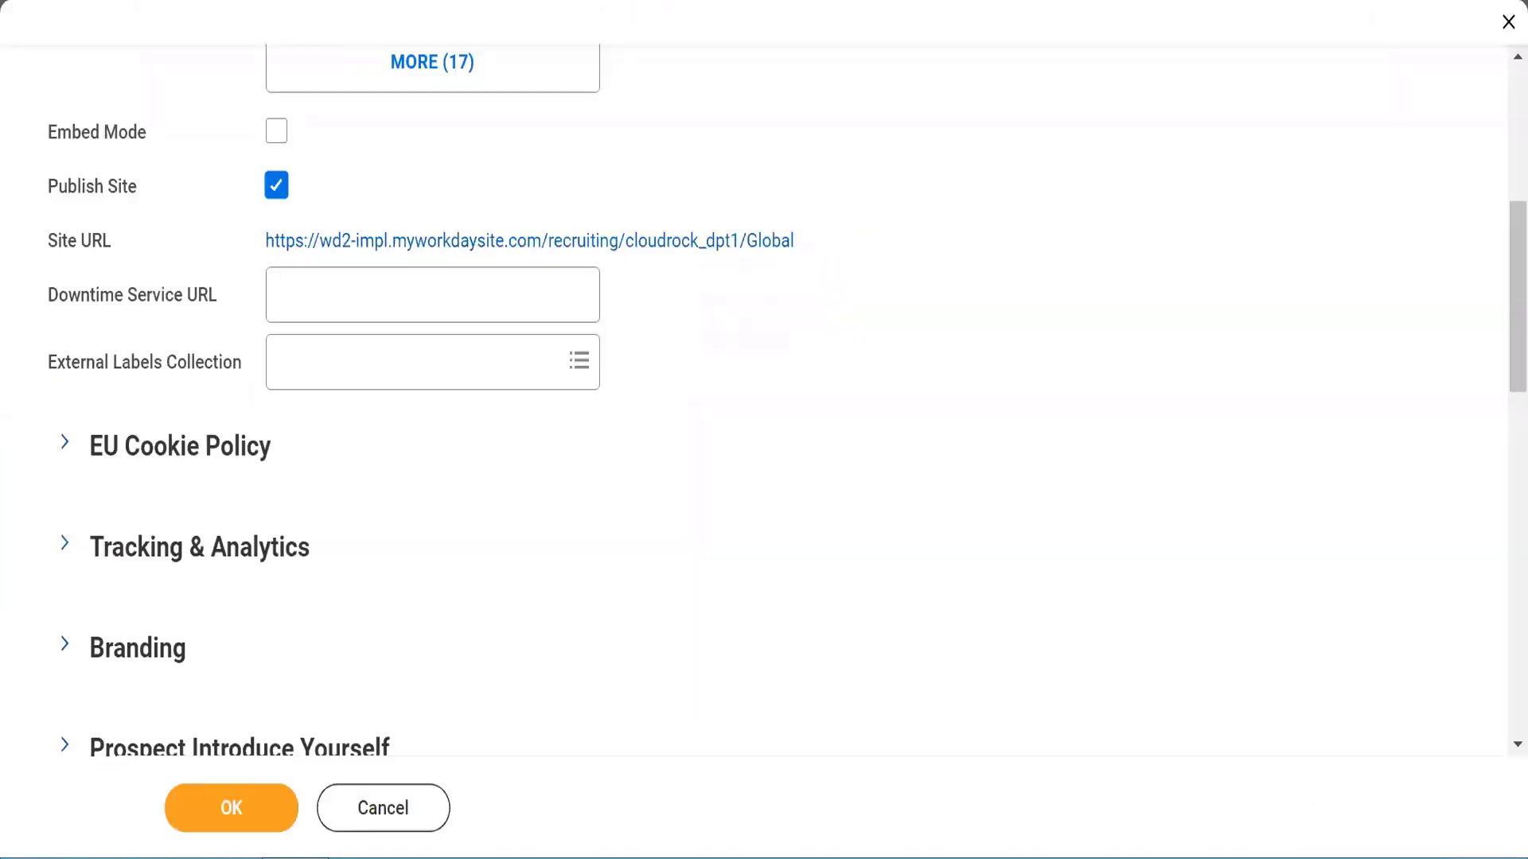
scroll(1503, 102, up, 6)
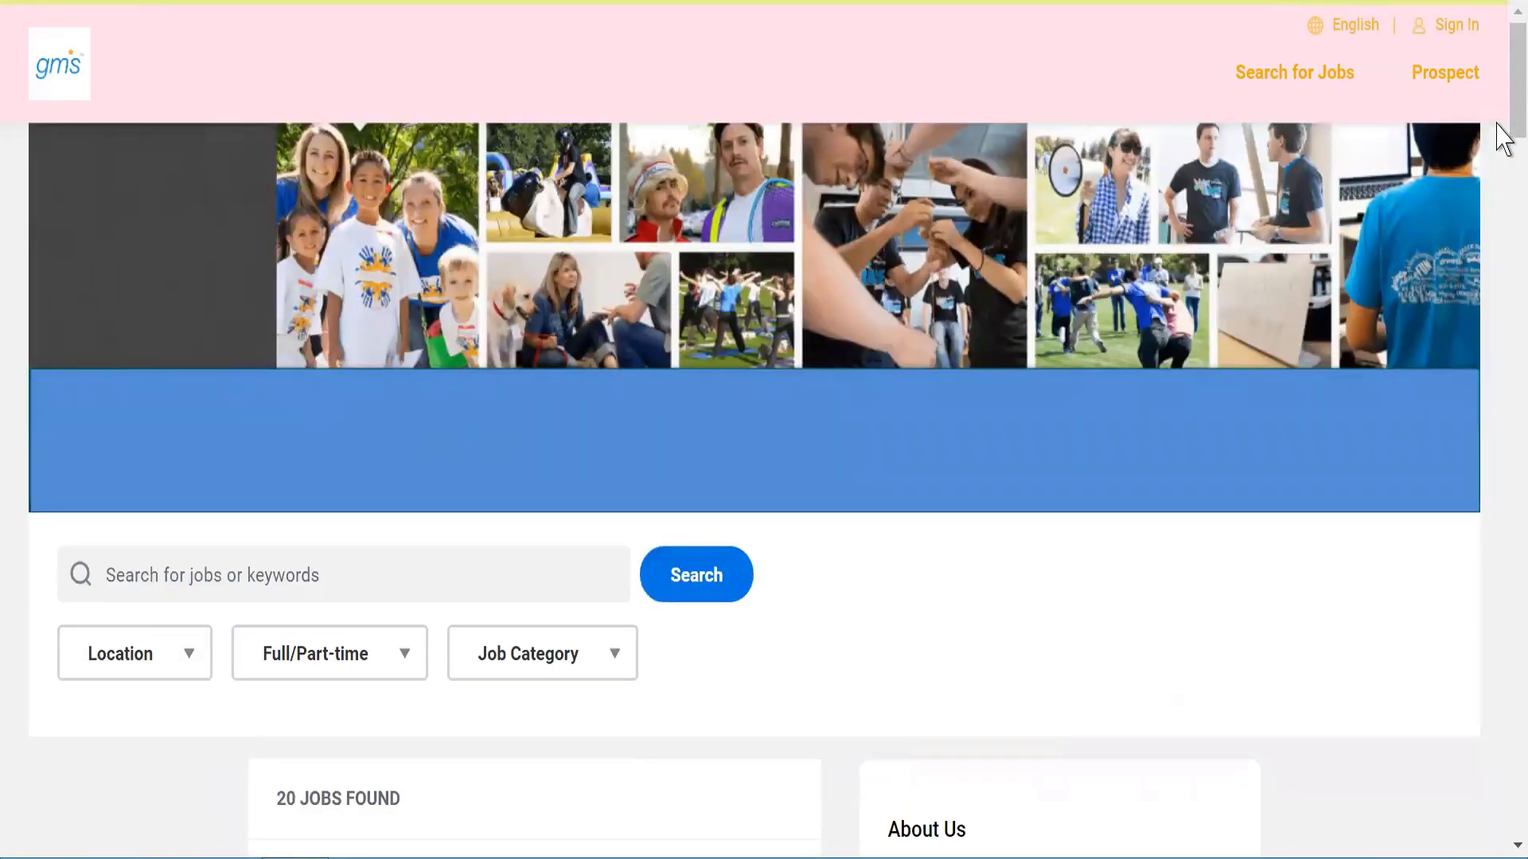
Step: Scroll down the Global Careers site to the job list showing 20 jobs found
scroll(1496, 127, down, 1)
drag(1496, 128, 1496, 95)
scroll(1496, 251, down, 1)
drag(1497, 94, 1486, 17)
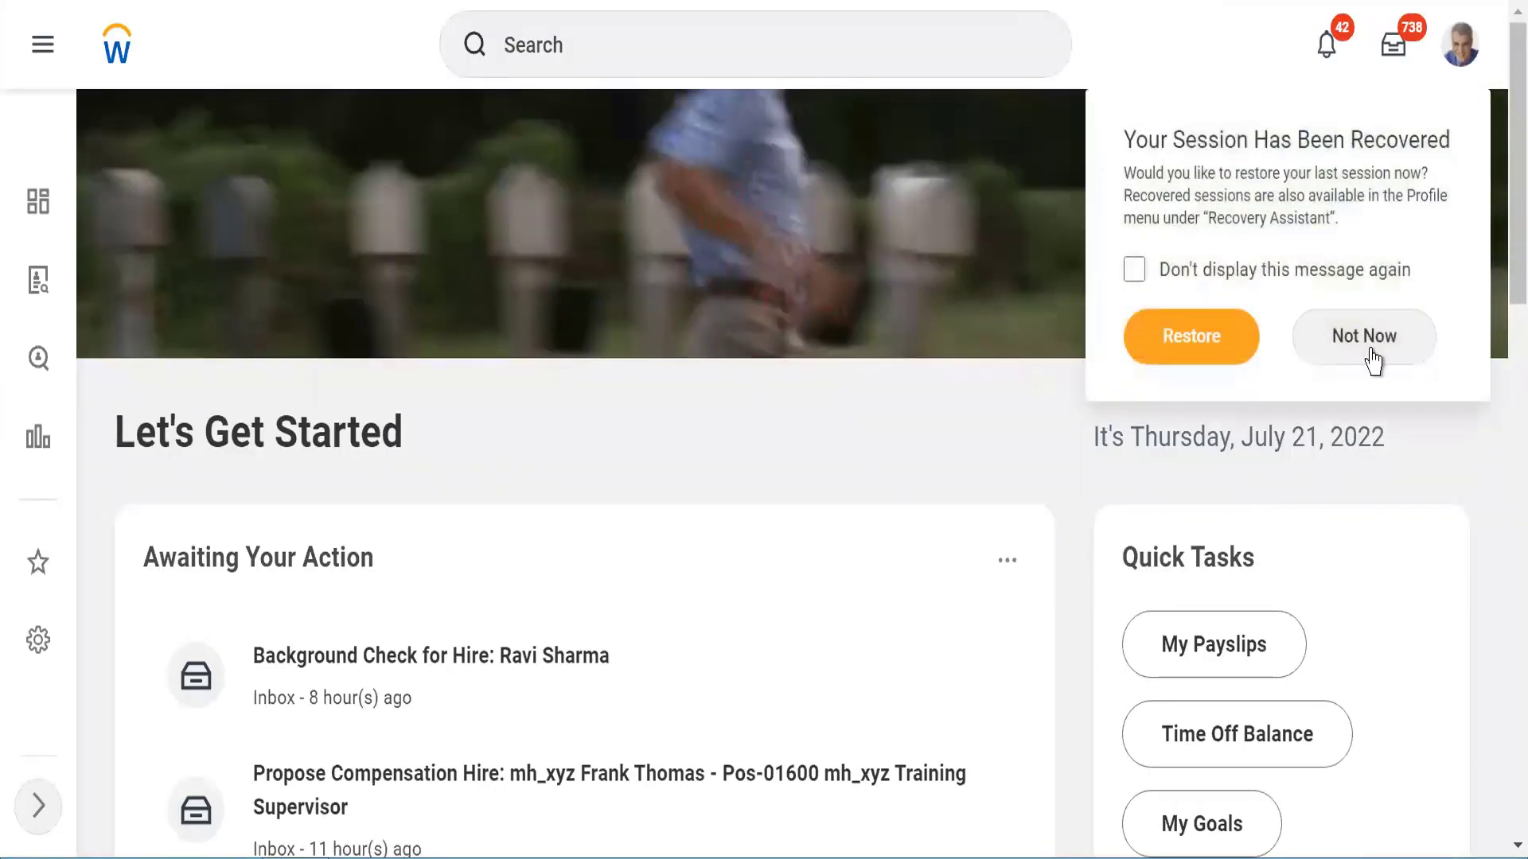
Step: Choose Not Now on the recovered-session prompt and move to the WORKDAY HCM Course Content document in Word
click(1370, 362)
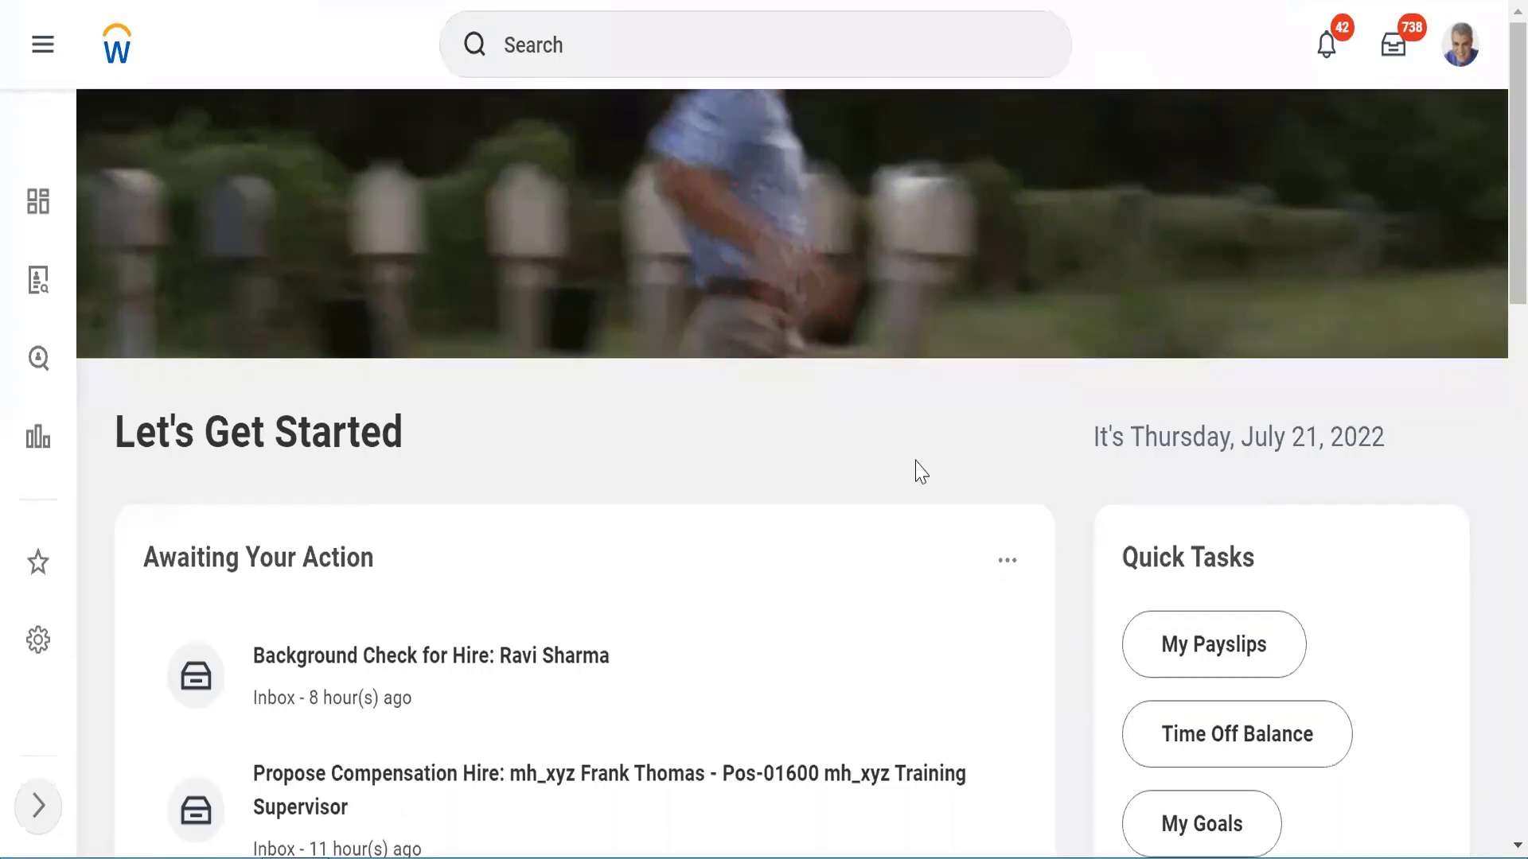
key(alt+Tab)
key(Down)
key(Down)
key(Down)
key(Down)
key(Down)
key(Down)
key(Down)
key(Down)
key(Down)
key(Down)
key(Down)
key(Down)
key(Down)
key(Down)
key(Down)
key(Down)
key(Down)
key(Down)
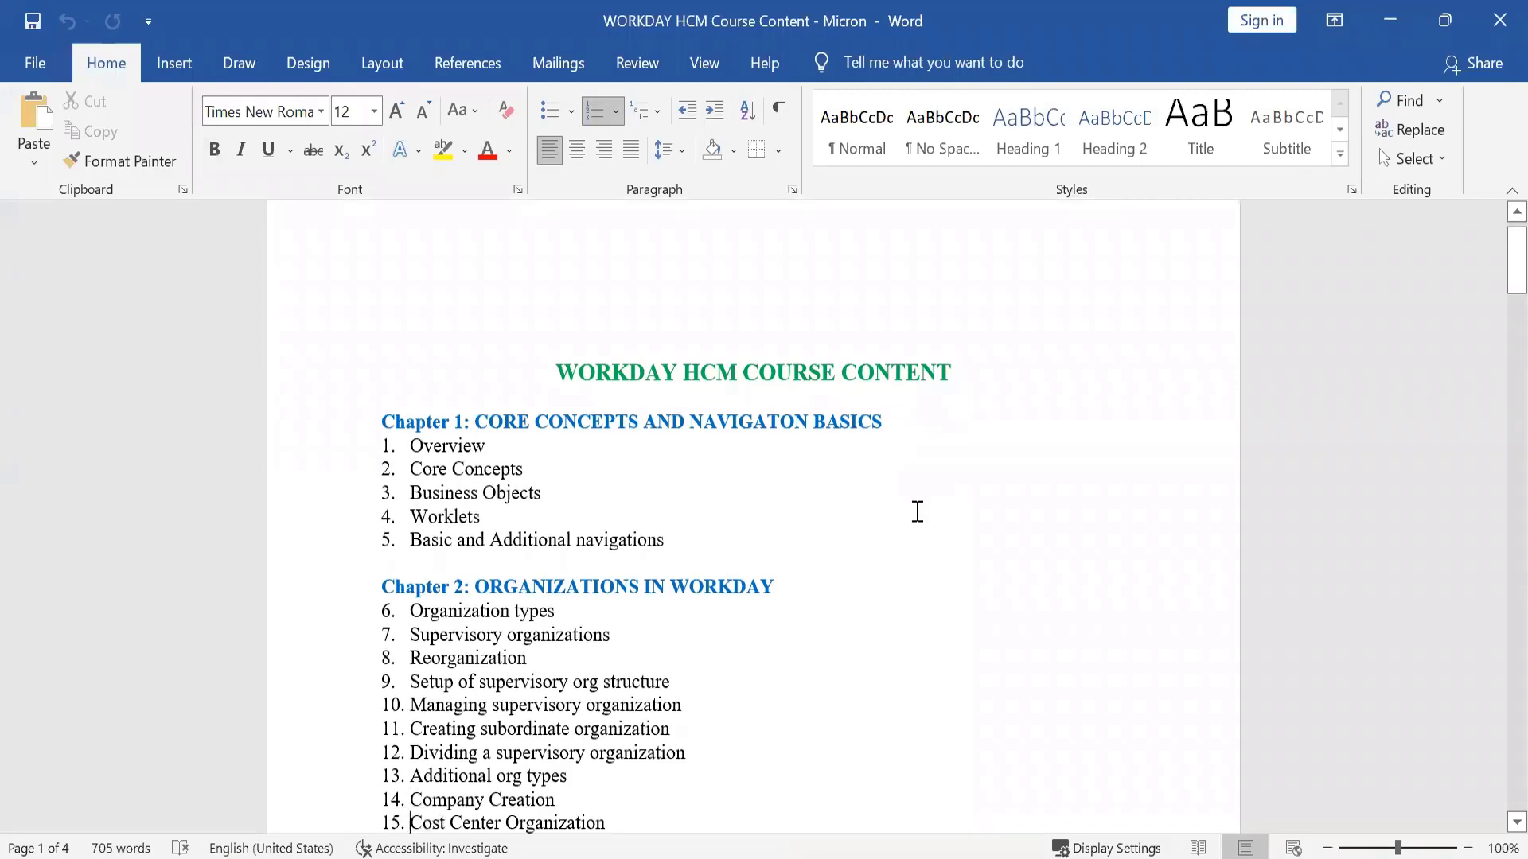
key(Down)
key(Down)
key(Down)
key(Down)
key(Down)
key(Down)
key(Down)
key(Down)
key(Down)
key(Down)
key(Down)
key(Down)
key(Down)
key(Down)
key(Down)
key(Down)
key(Down)
key(Down)
key(Down)
key(Down)
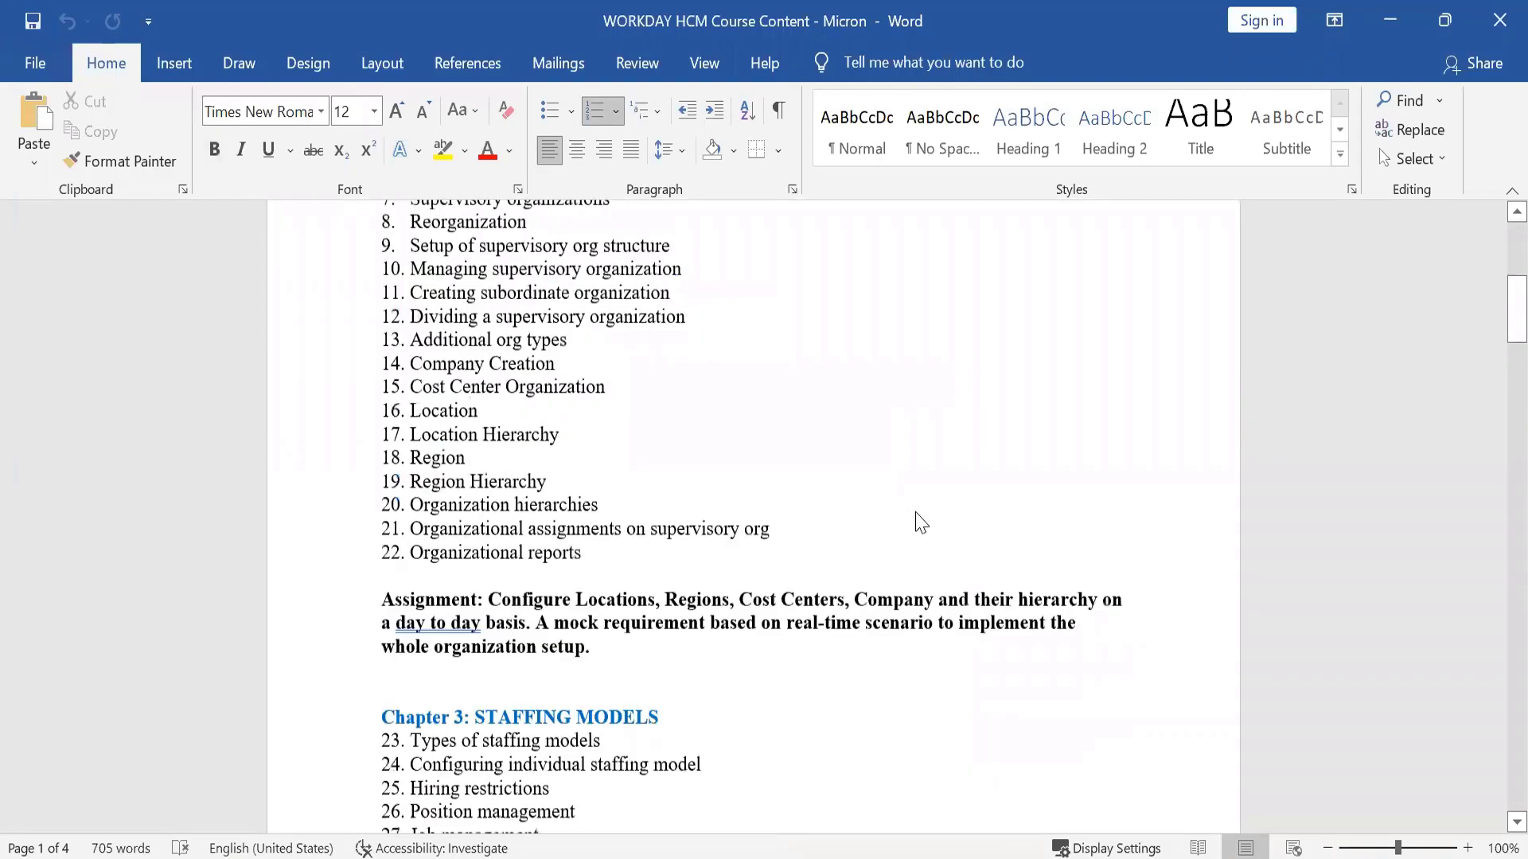
key(Down)
key(Down)
key(Down)
key(Down)
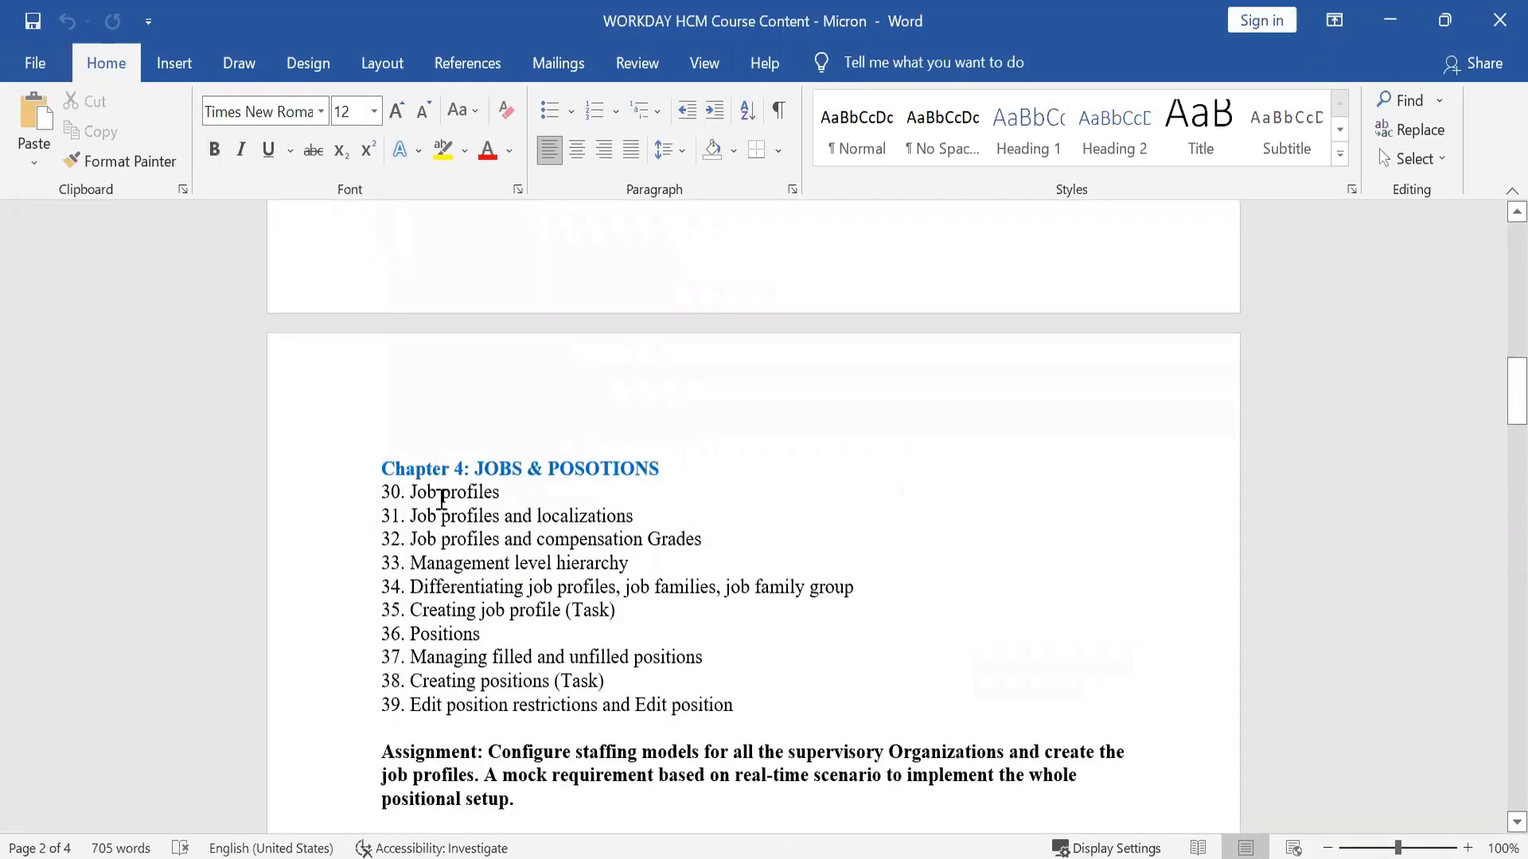
double_click(444, 493)
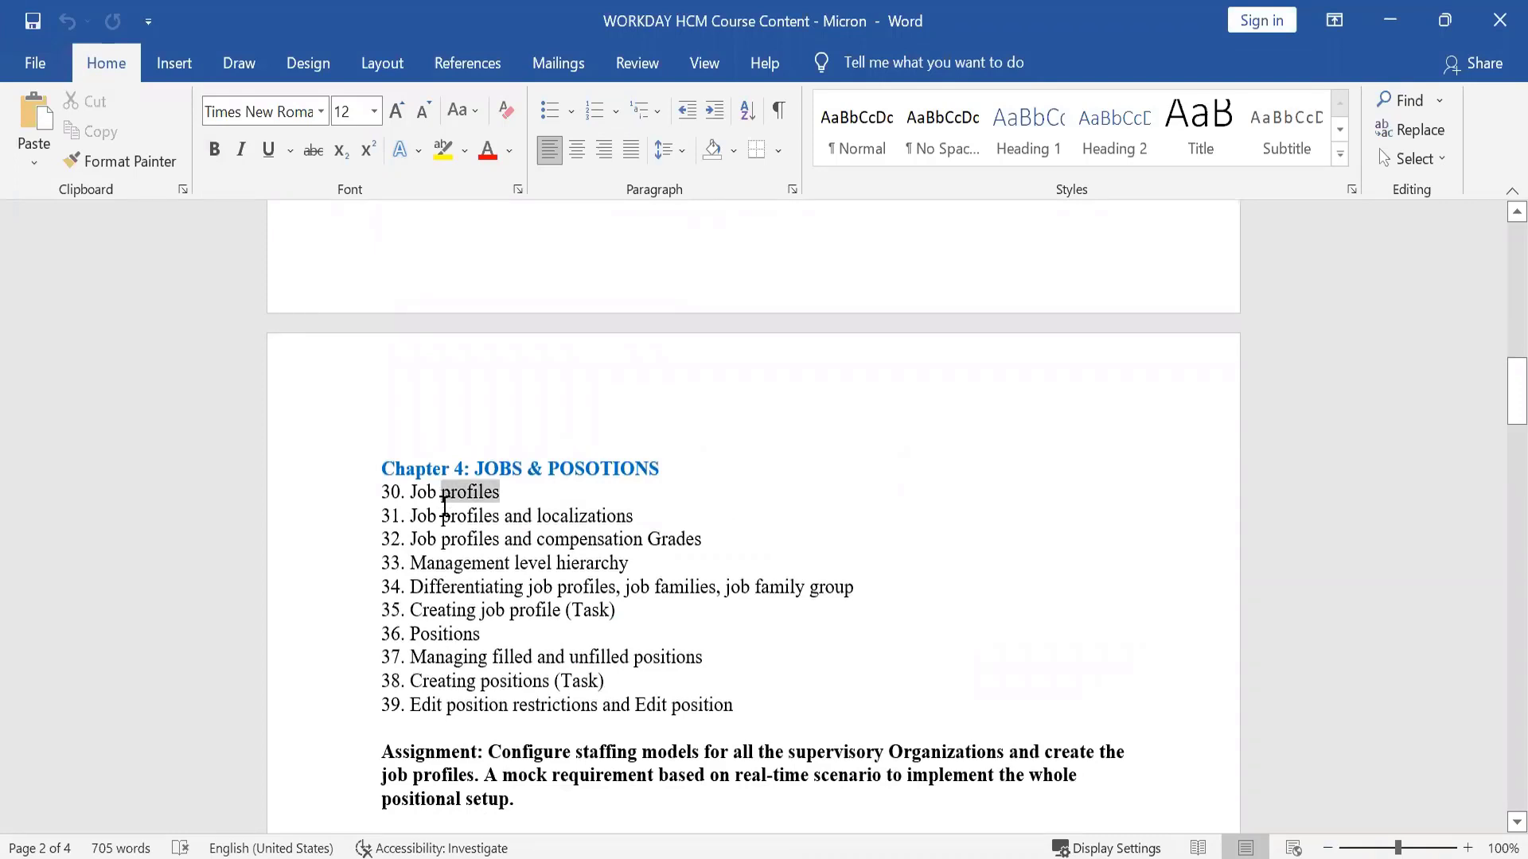
triple_click(445, 516)
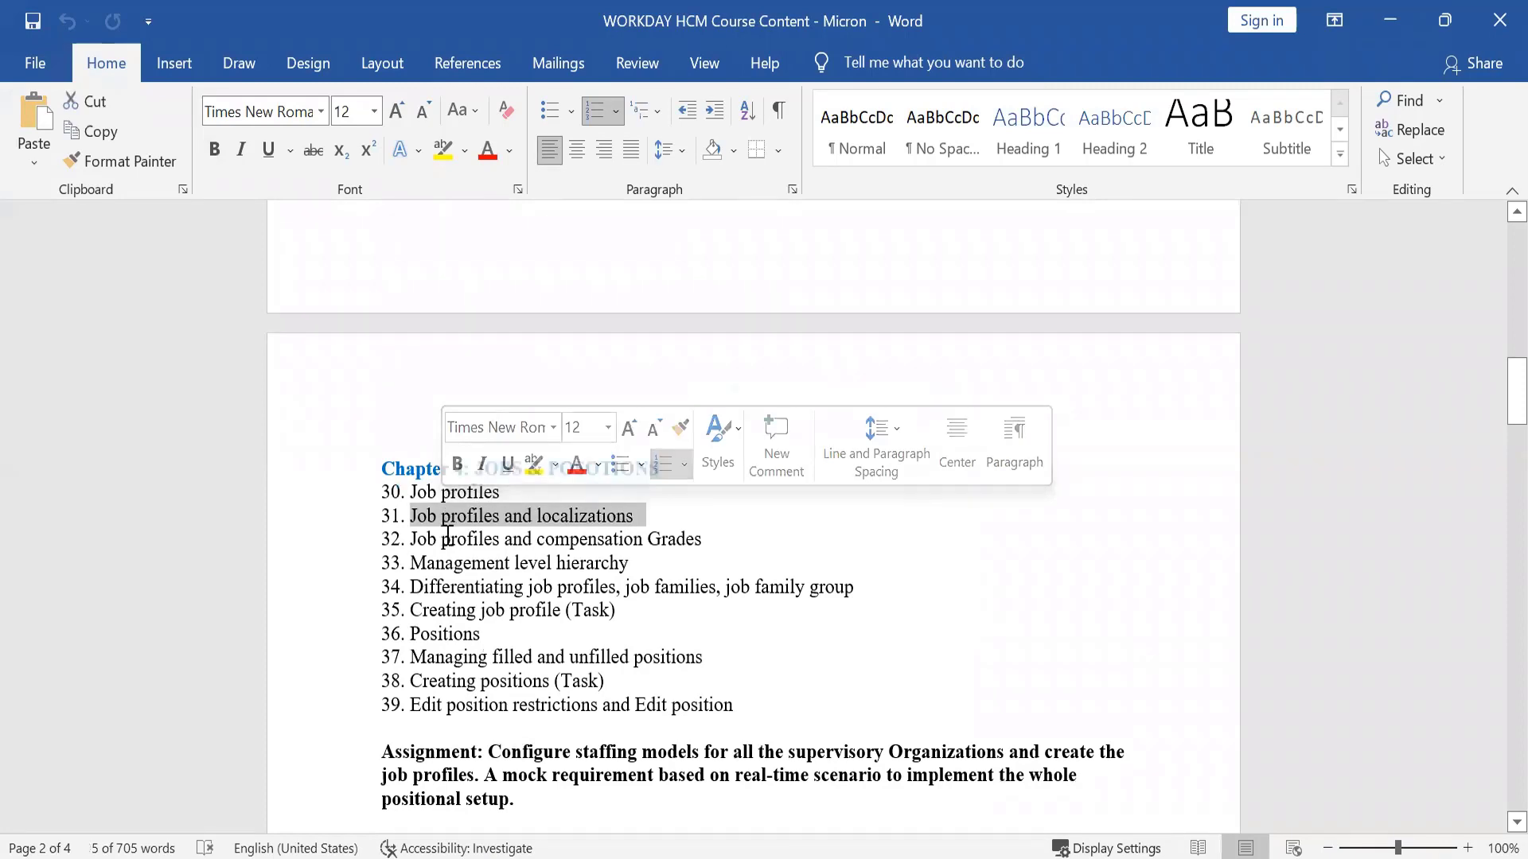
triple_click(447, 541)
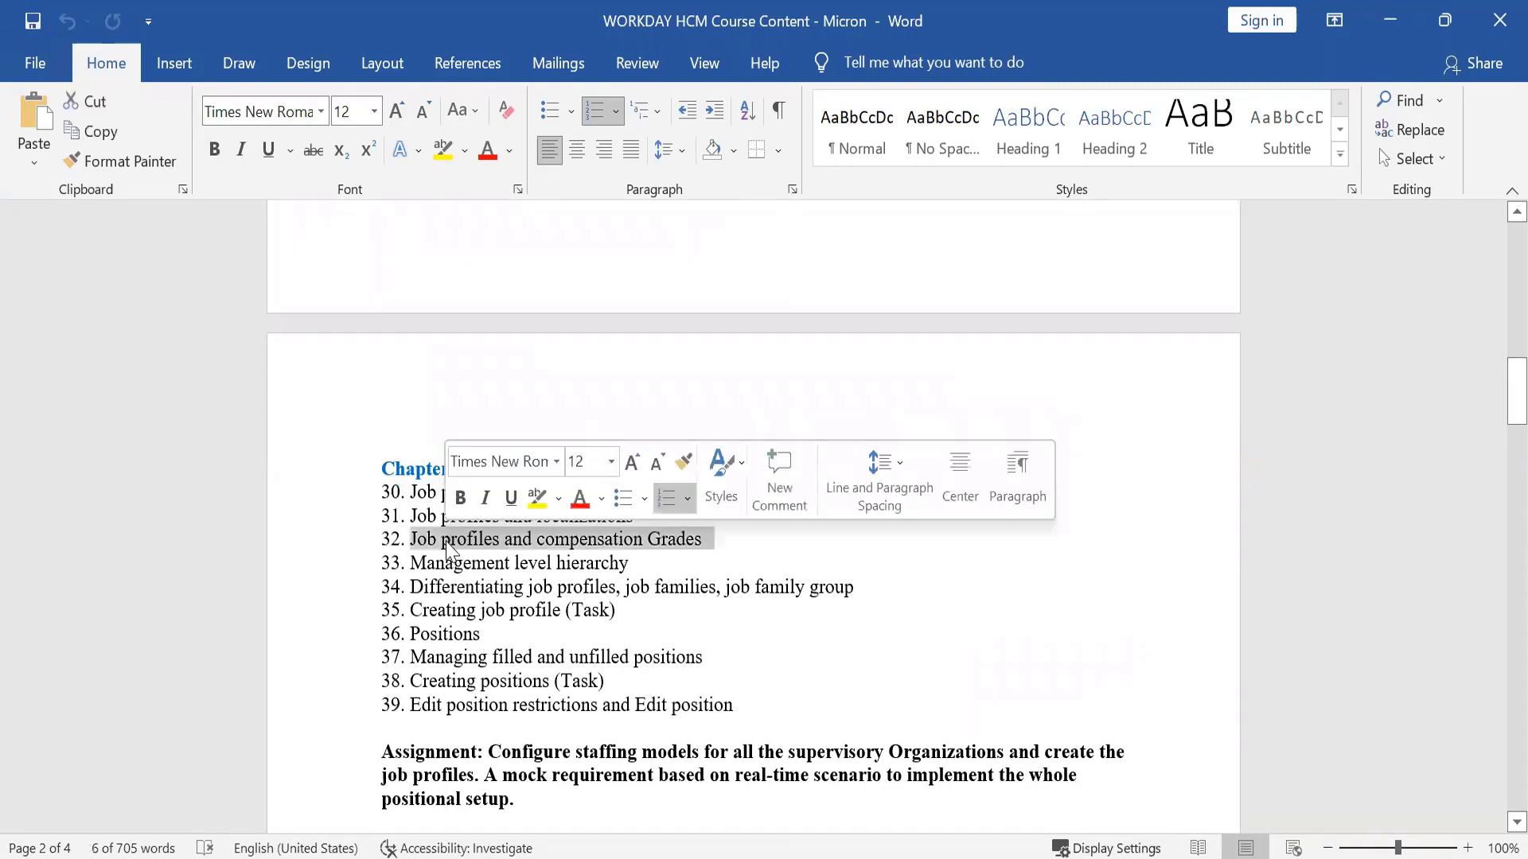
click(557, 541)
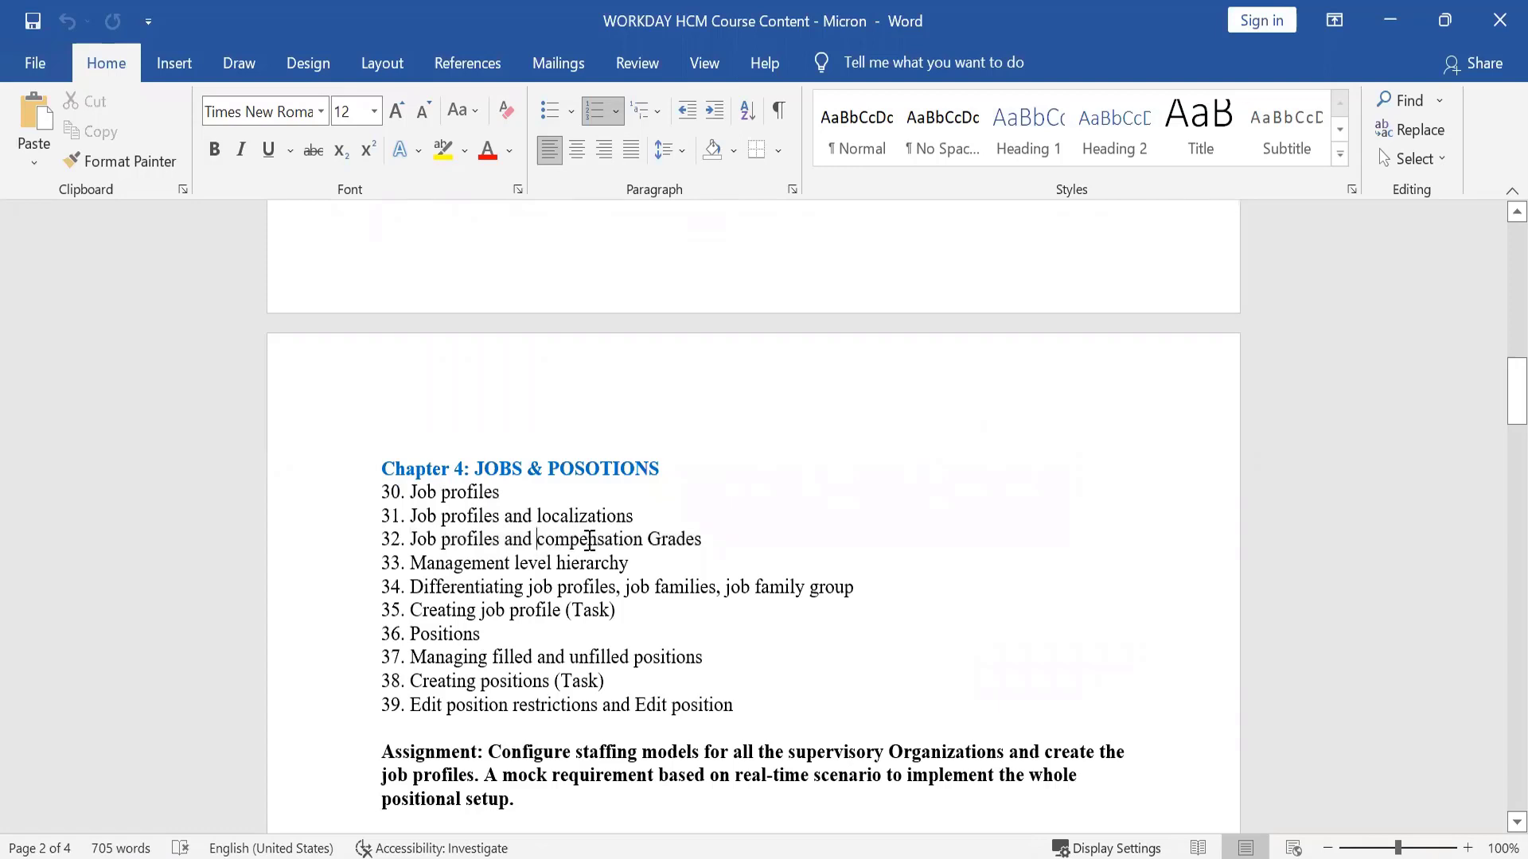
drag(590, 538, 694, 538)
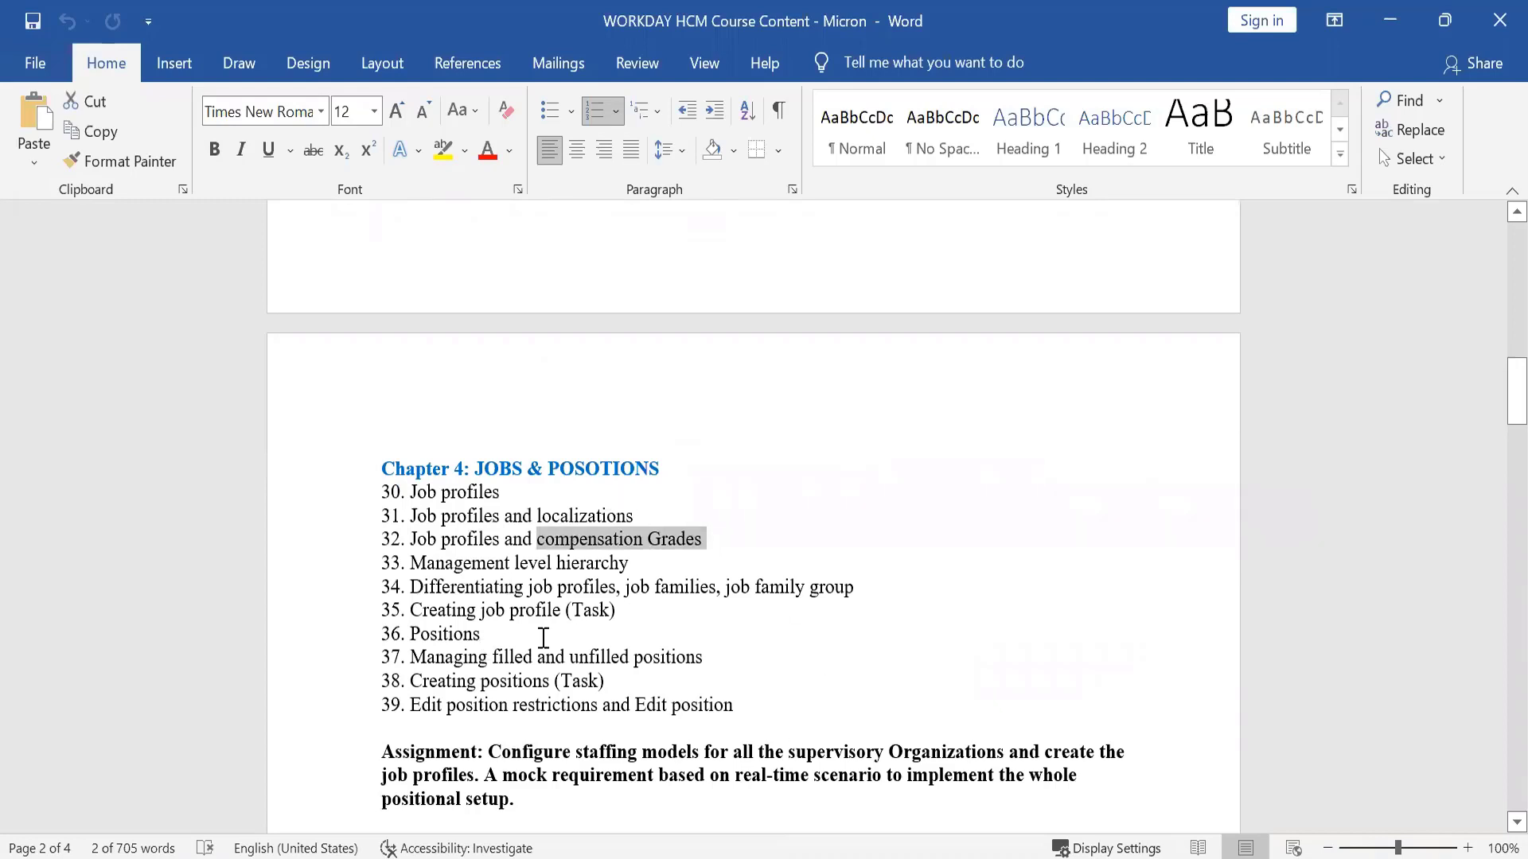
triple_click(423, 570)
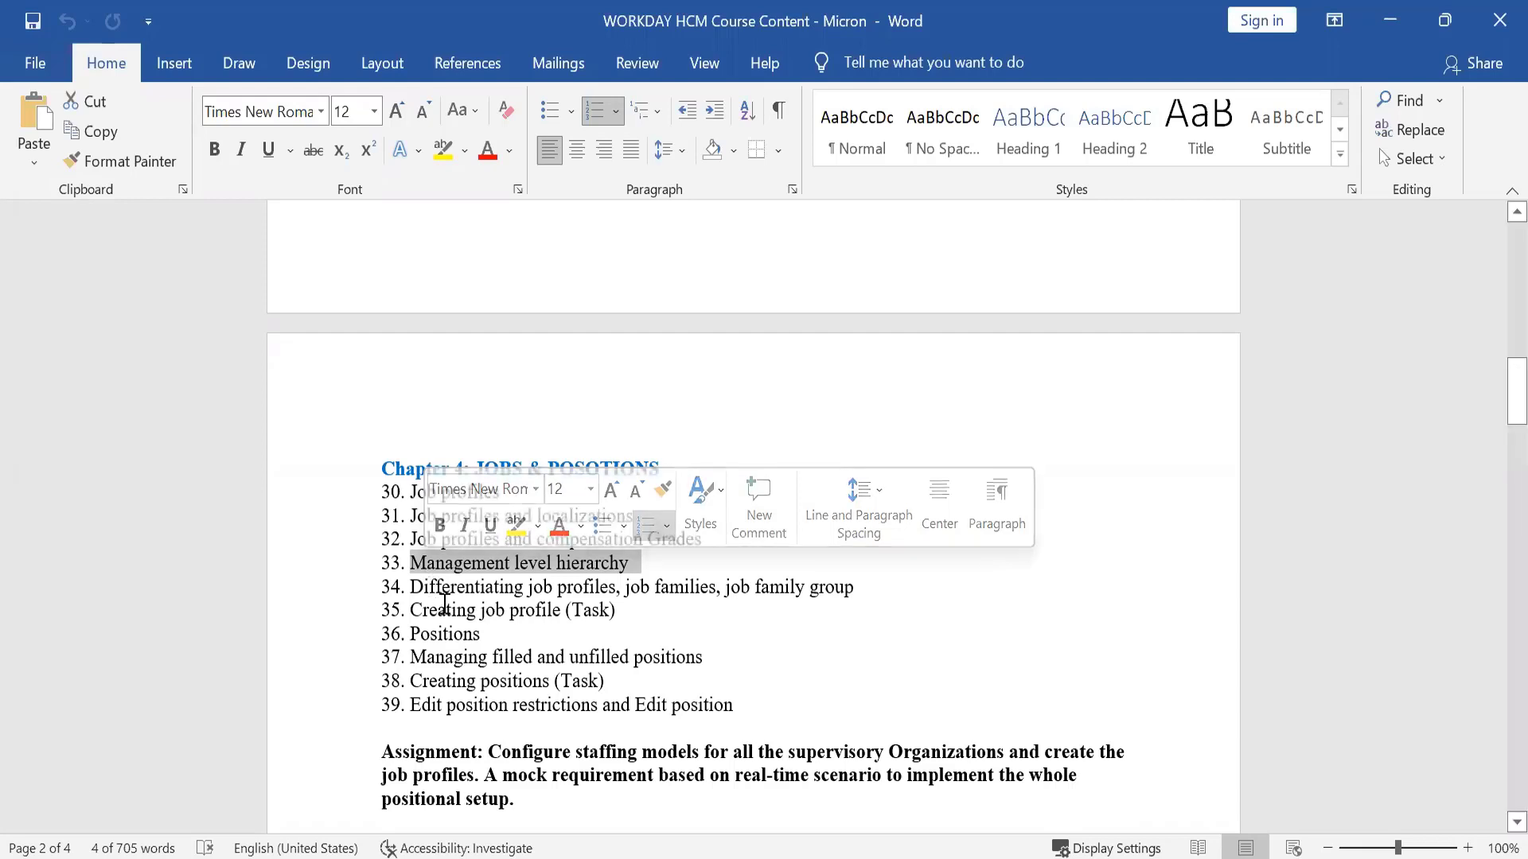
drag(526, 588, 855, 593)
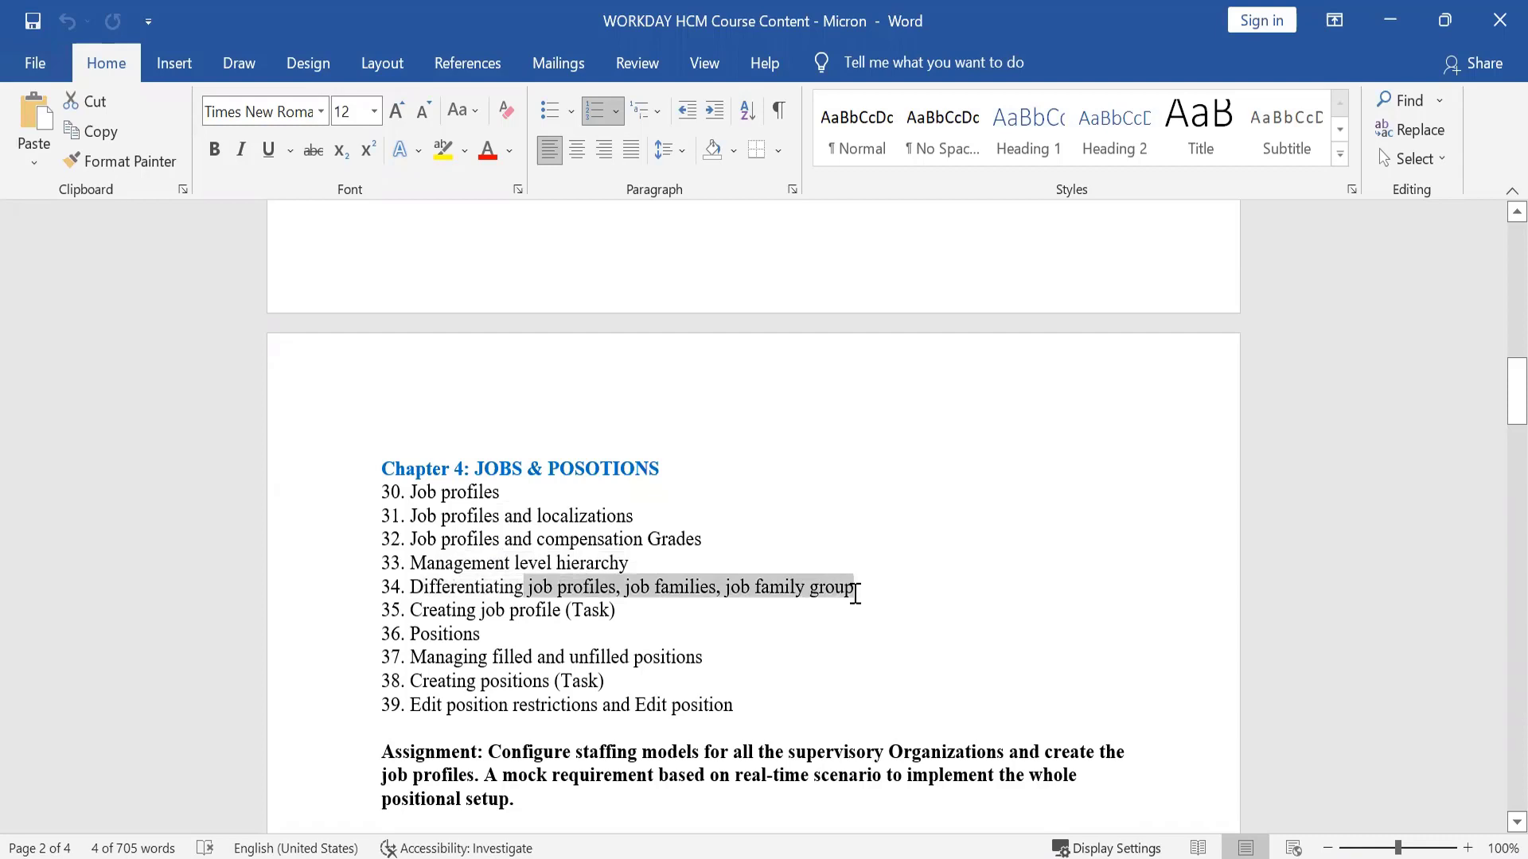
double_click(667, 630)
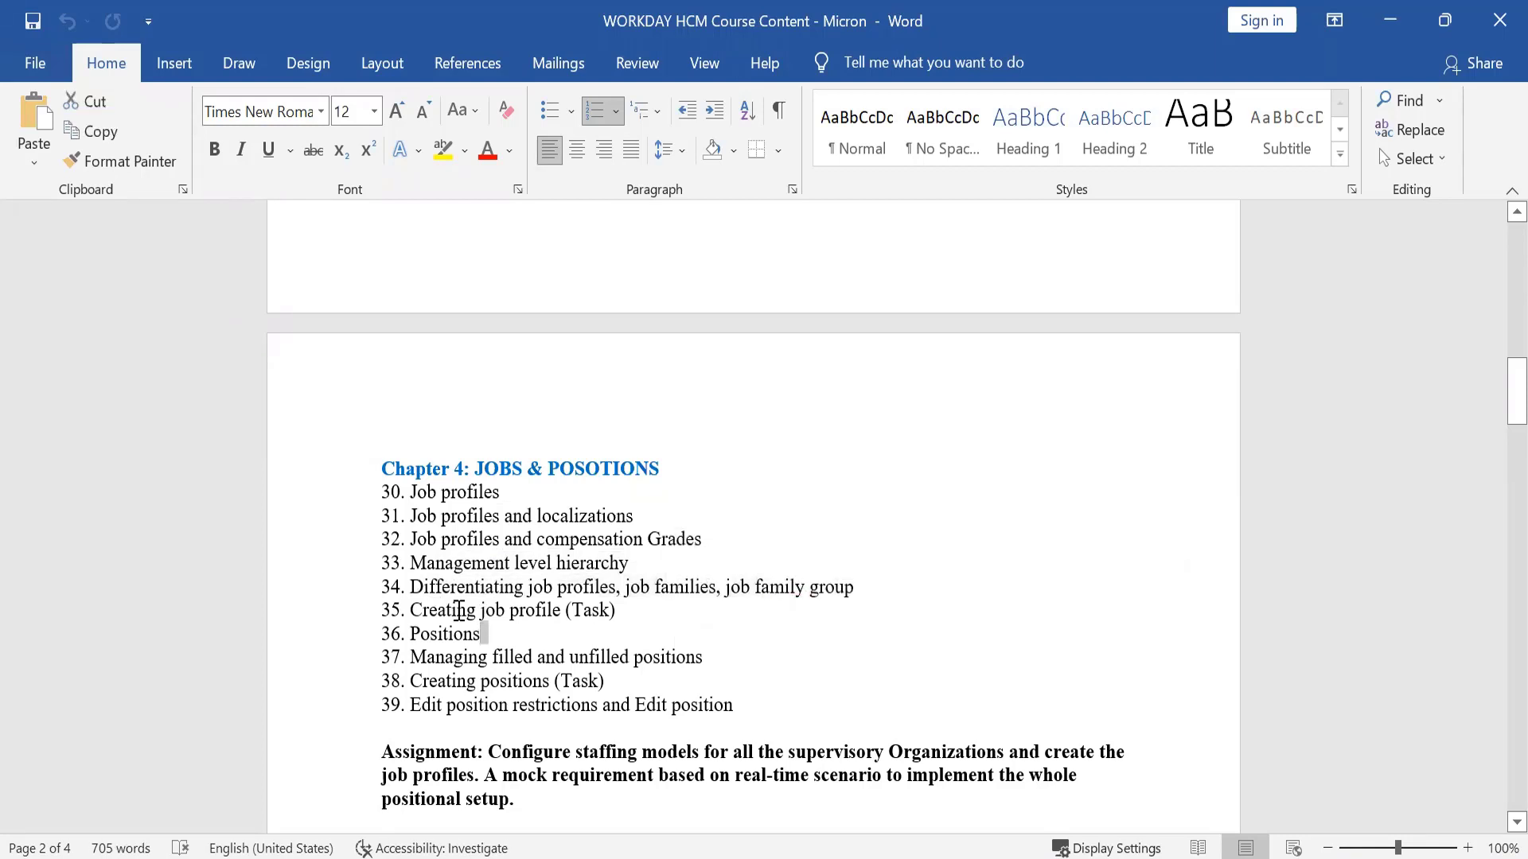
drag(457, 611, 625, 609)
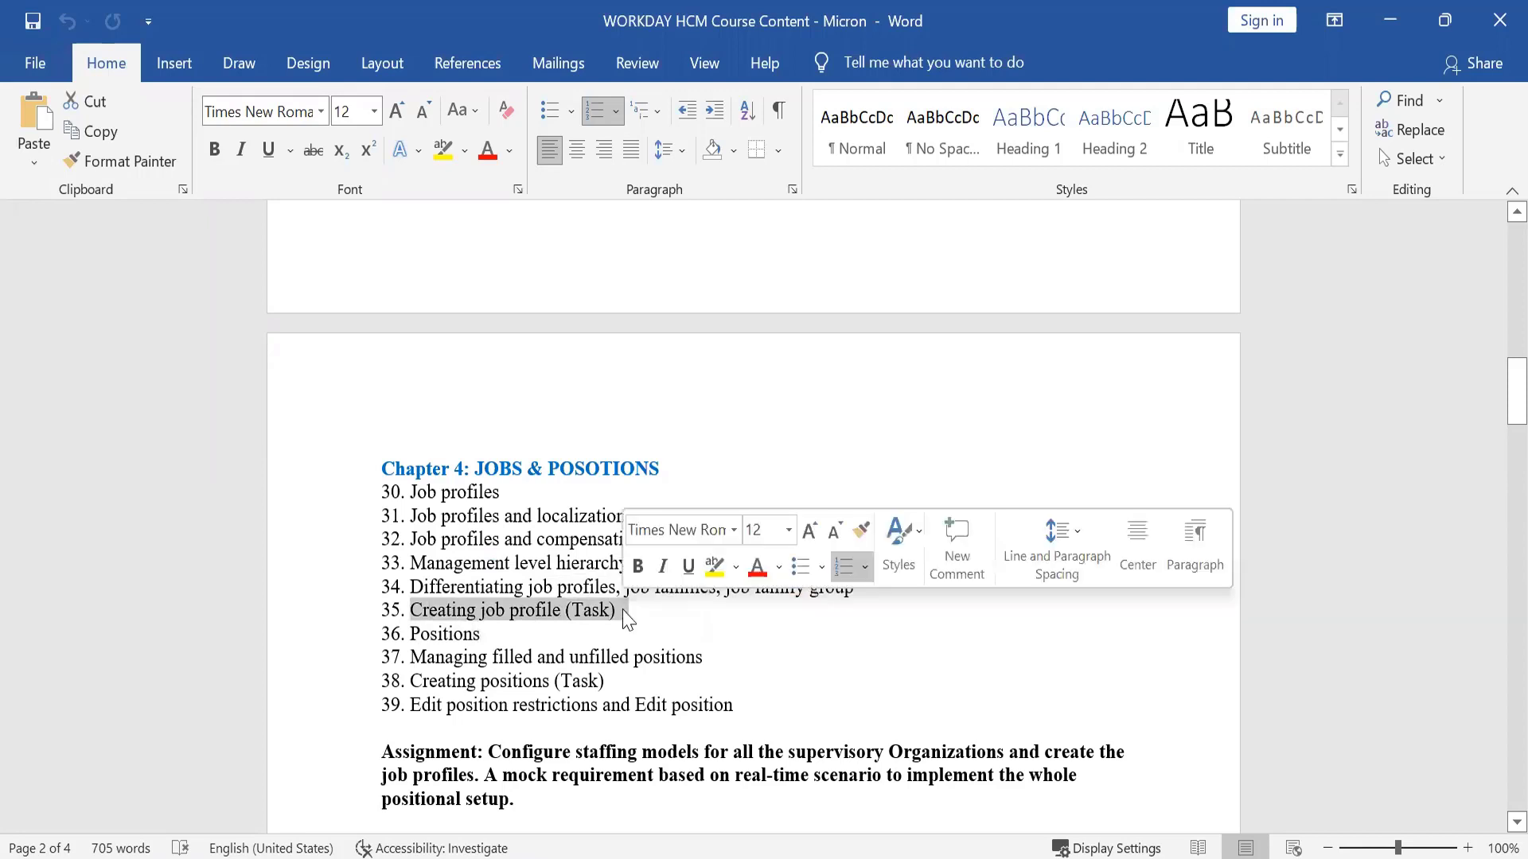
triple_click(428, 631)
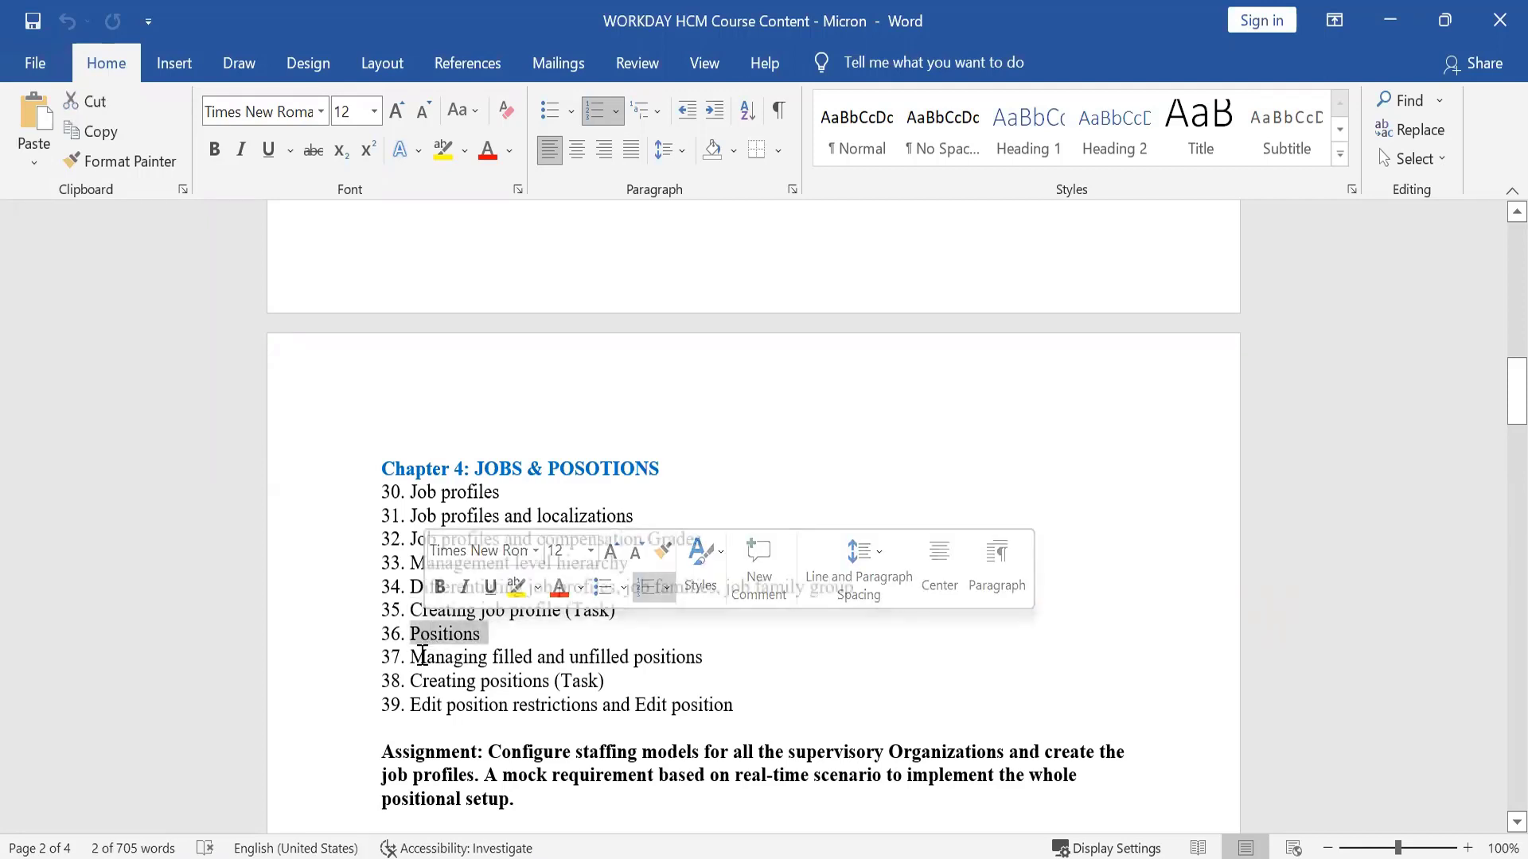
drag(422, 657, 463, 666)
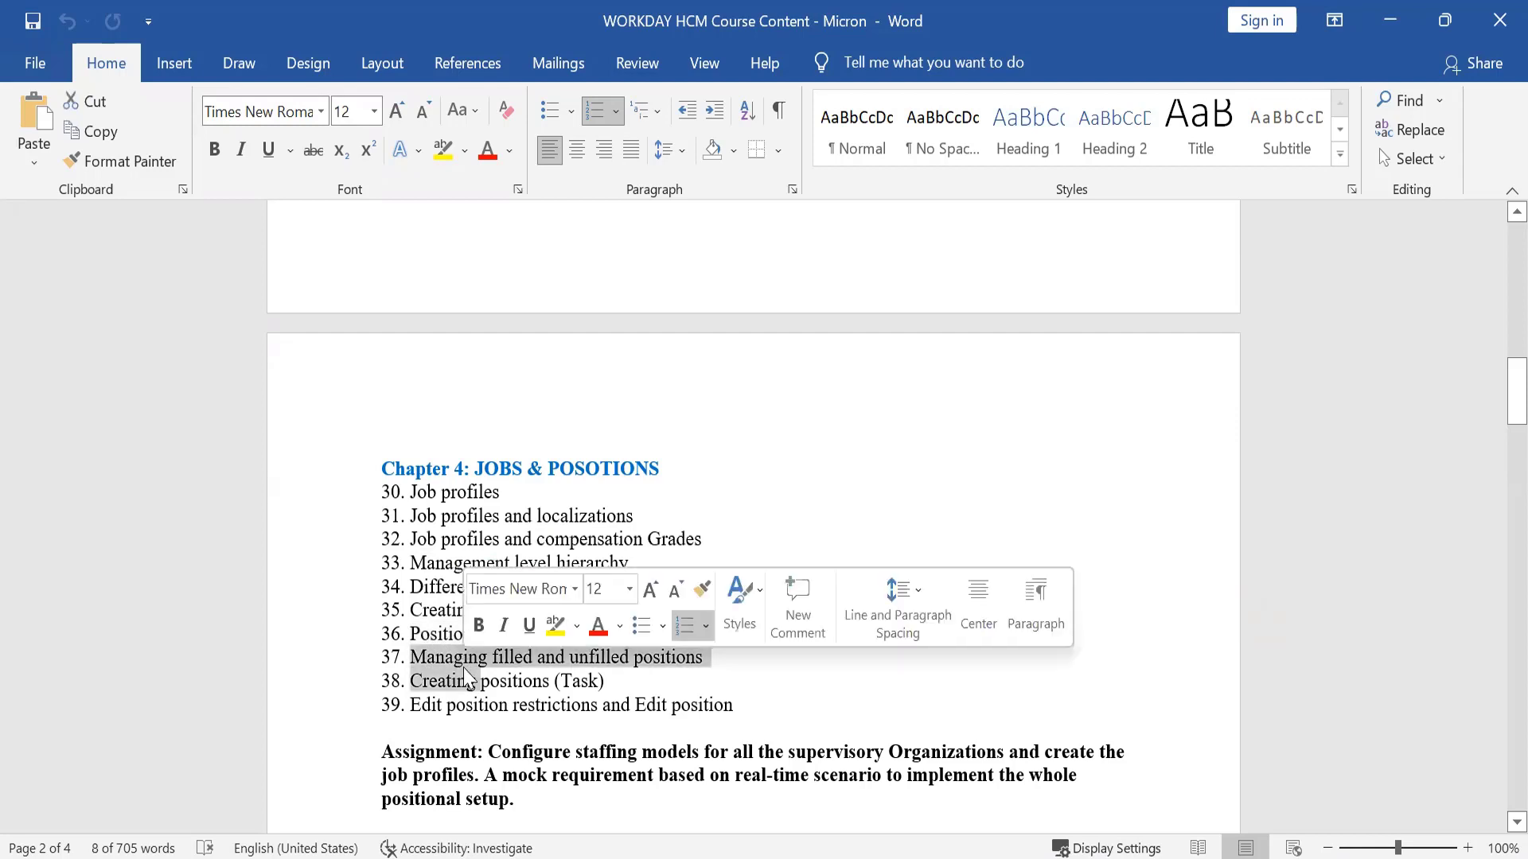
double_click(613, 660)
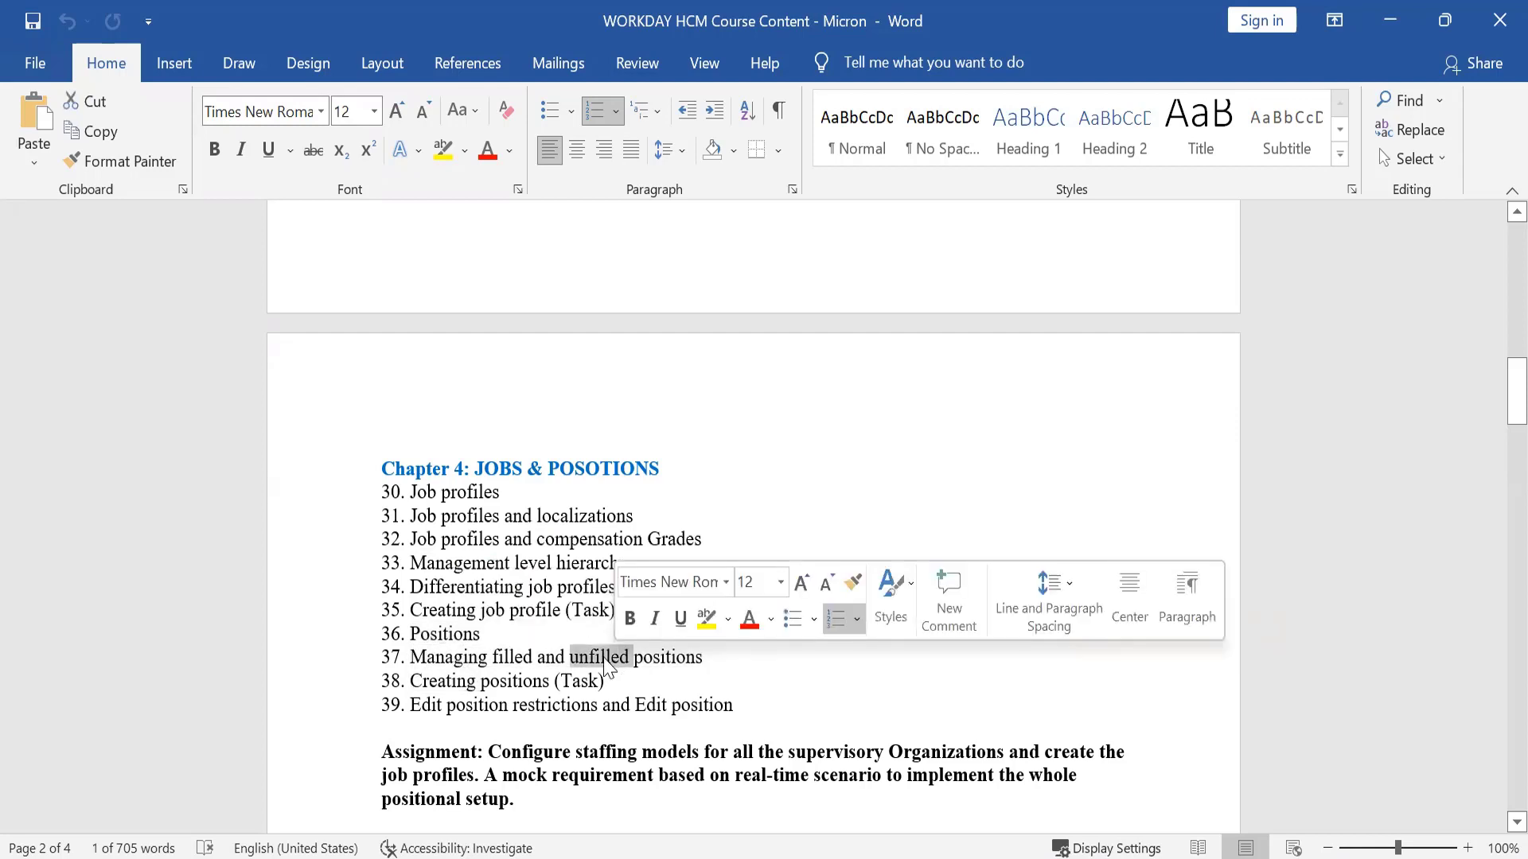
click(593, 656)
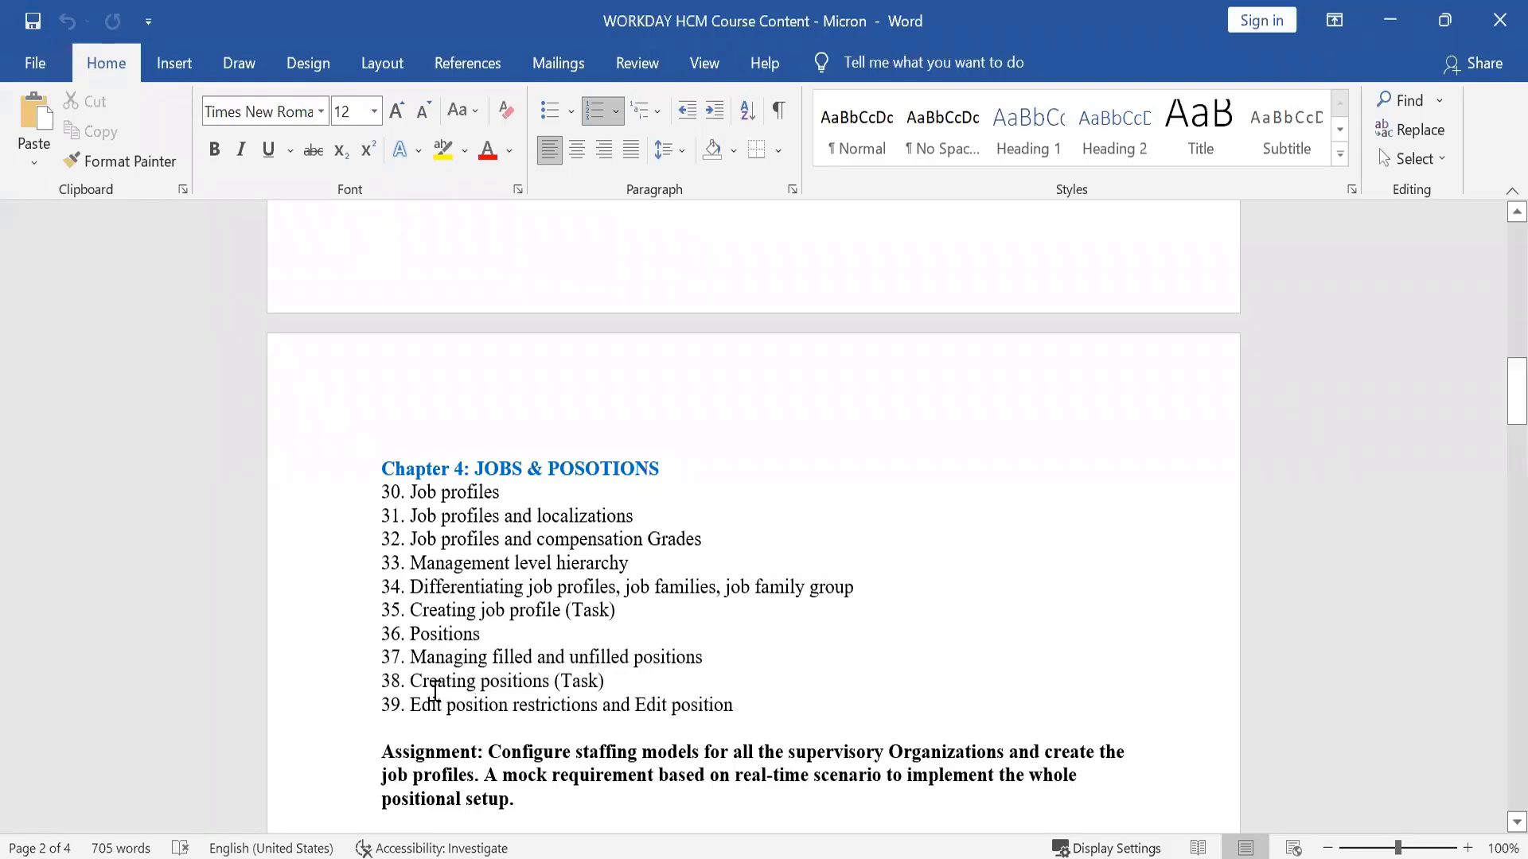
drag(442, 689, 556, 681)
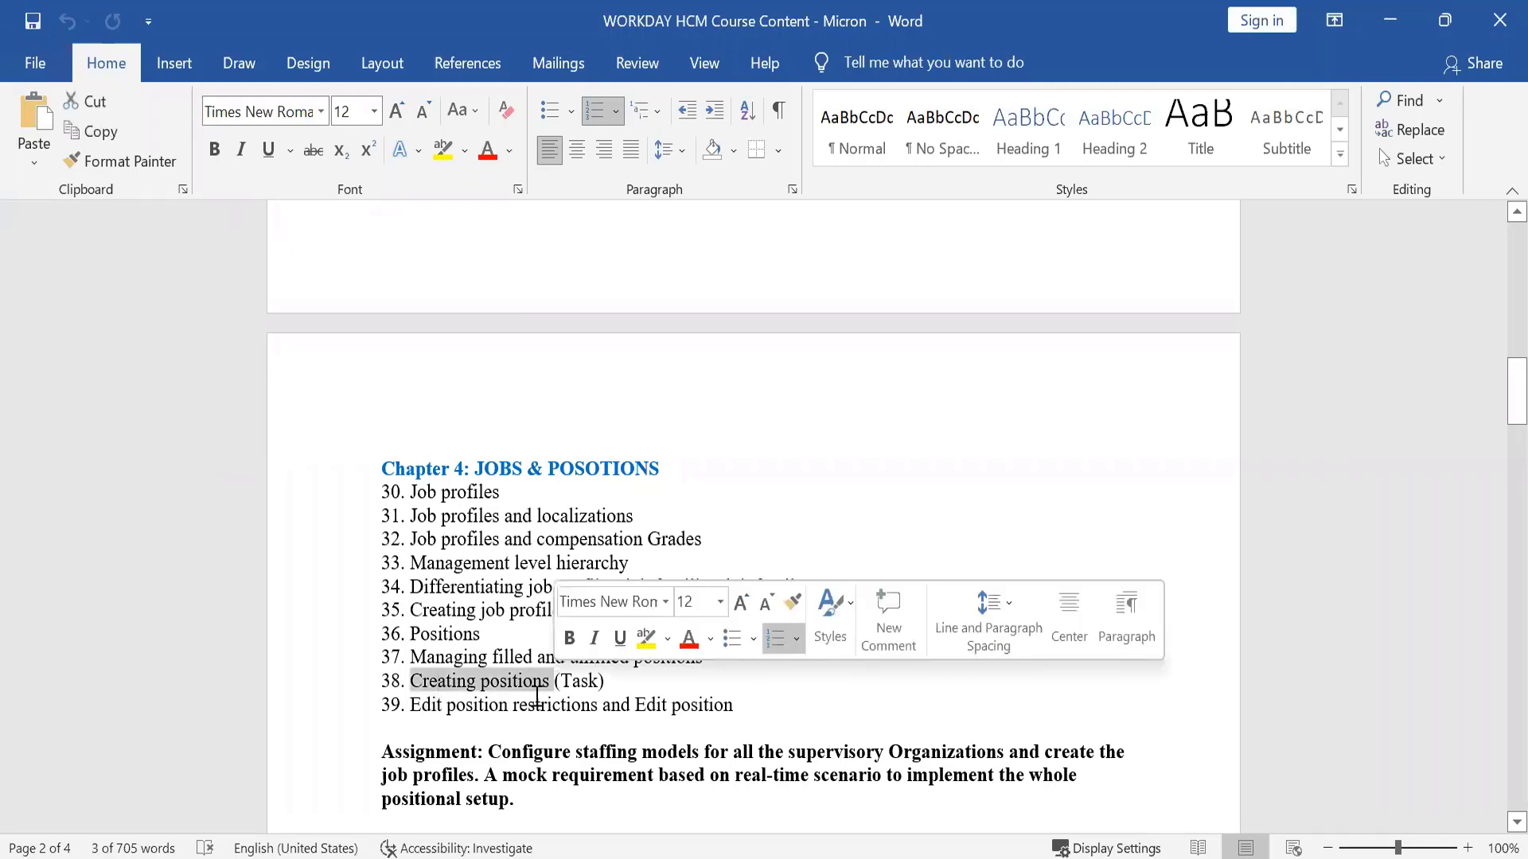
drag(430, 702, 568, 713)
double_click(662, 706)
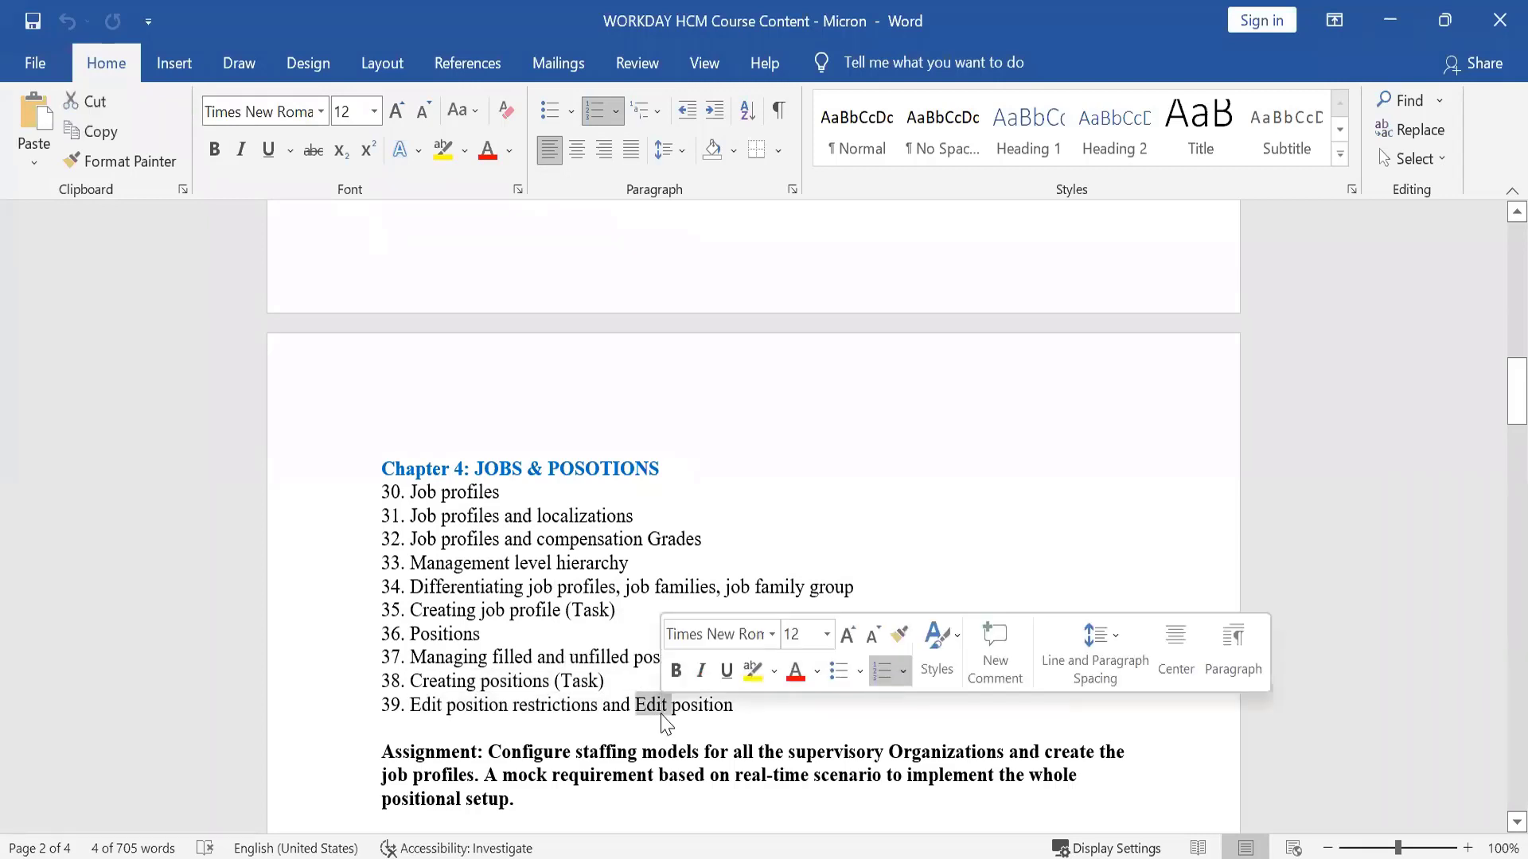
click(600, 700)
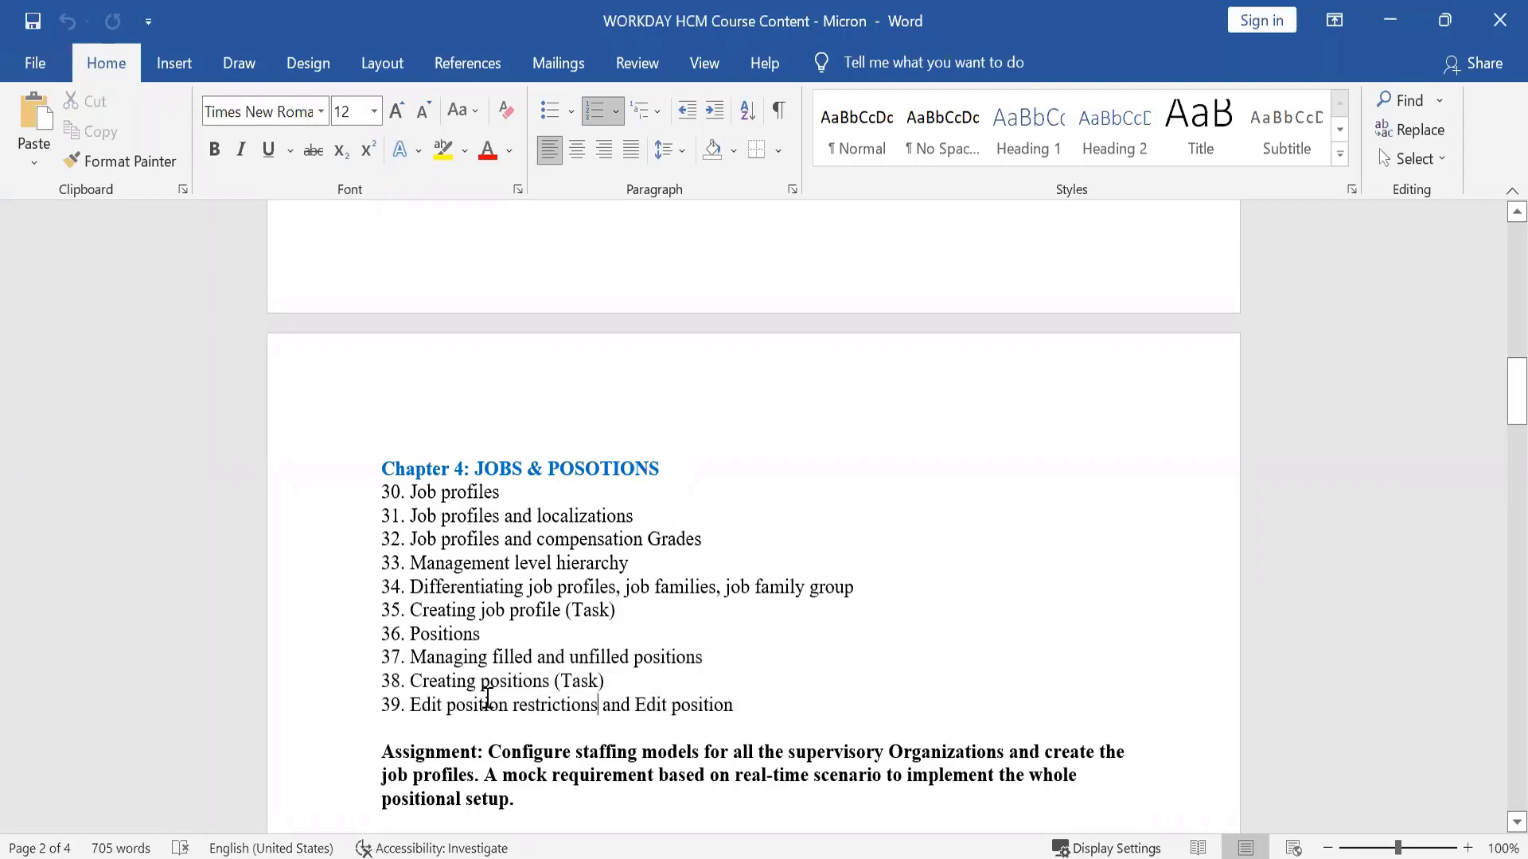
drag(409, 704, 516, 700)
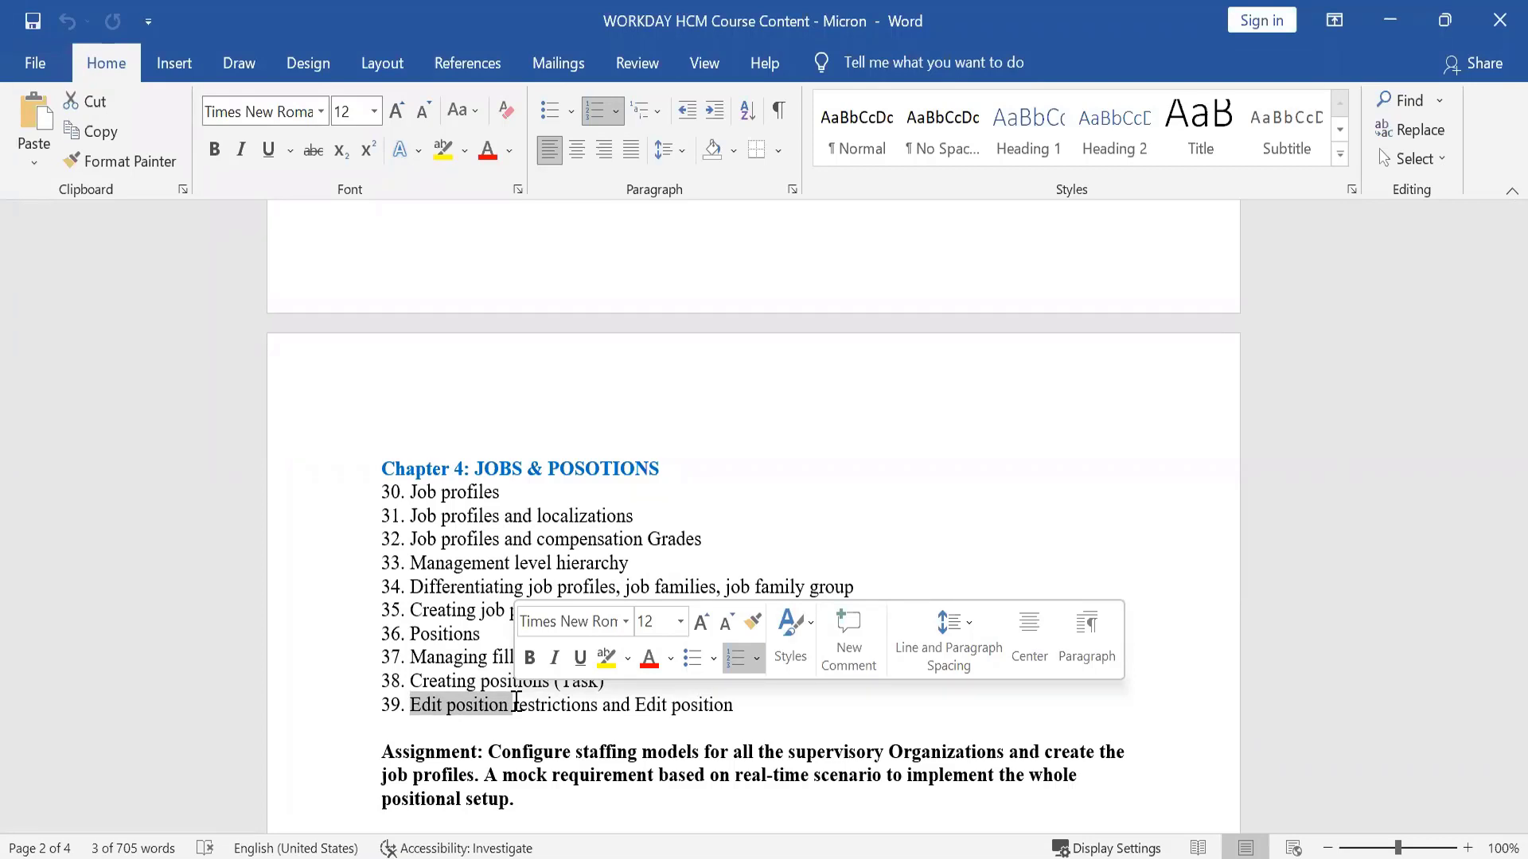
click(515, 702)
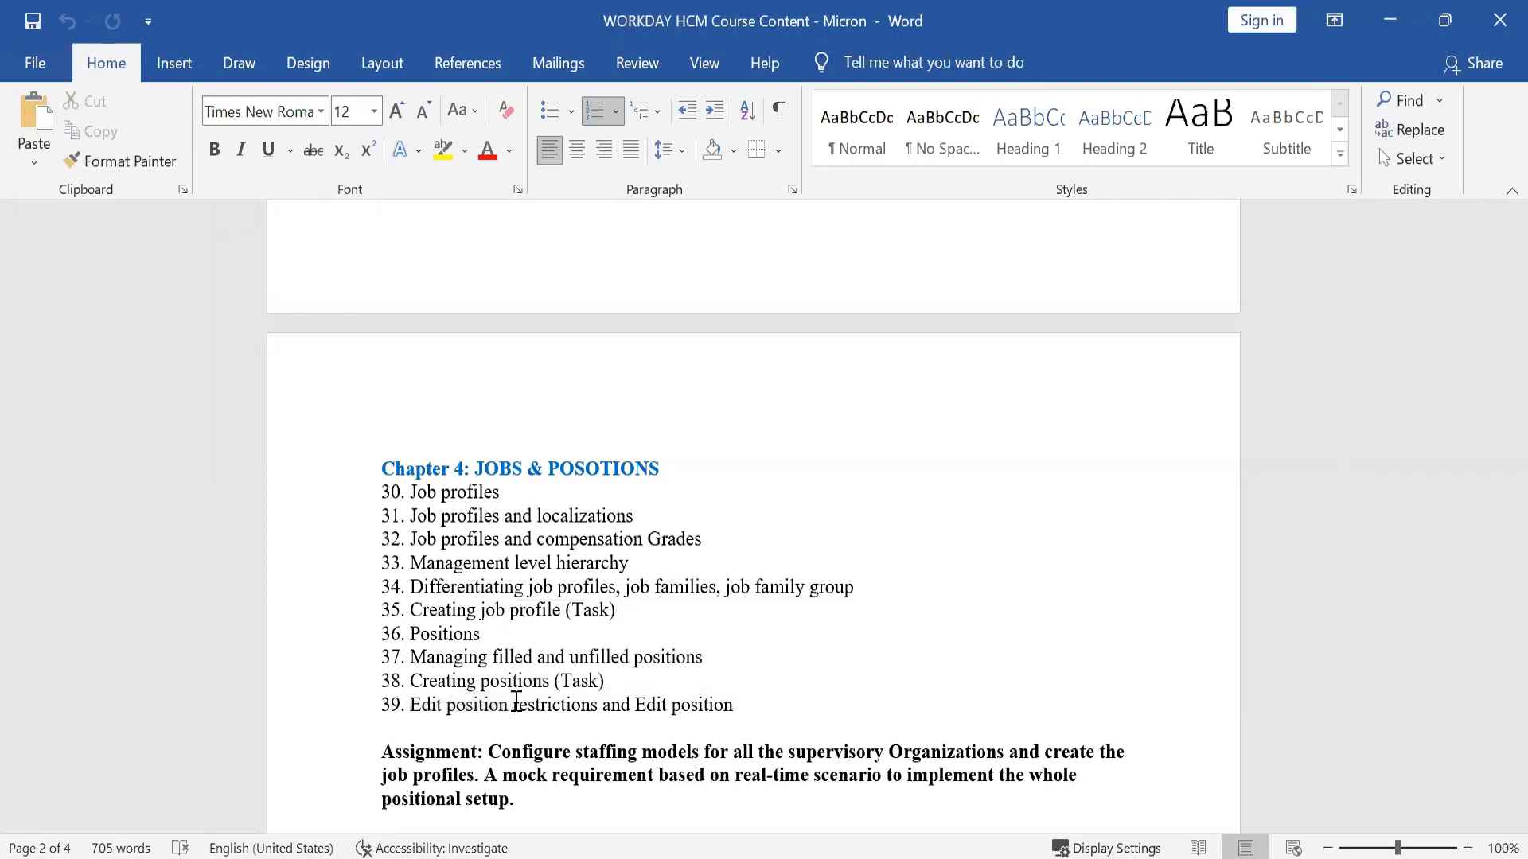
click(413, 704)
drag(448, 713, 465, 725)
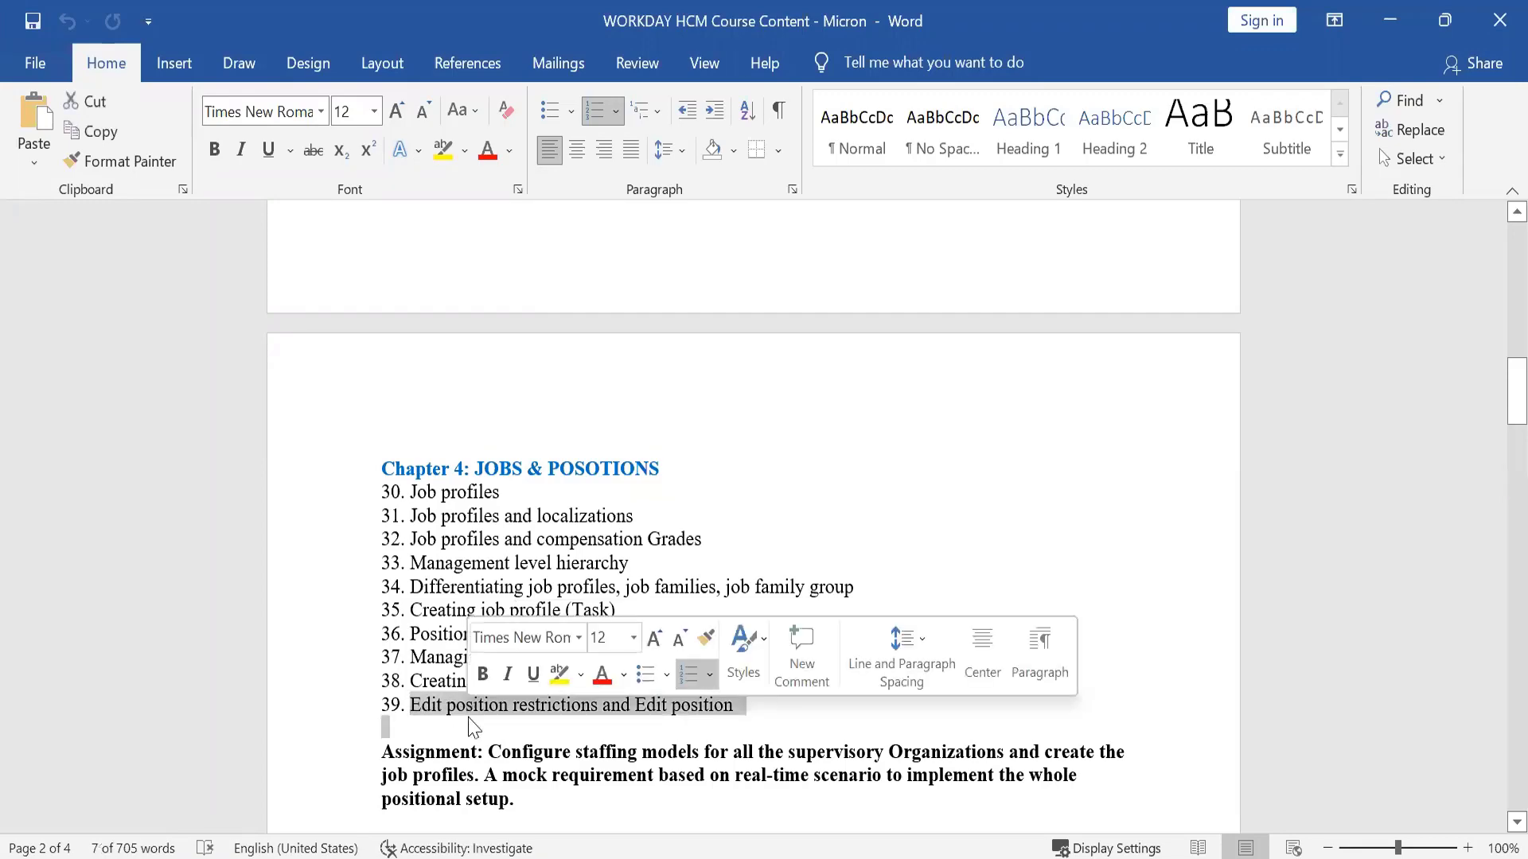
drag(1514, 394, 1496, 493)
drag(487, 547, 555, 645)
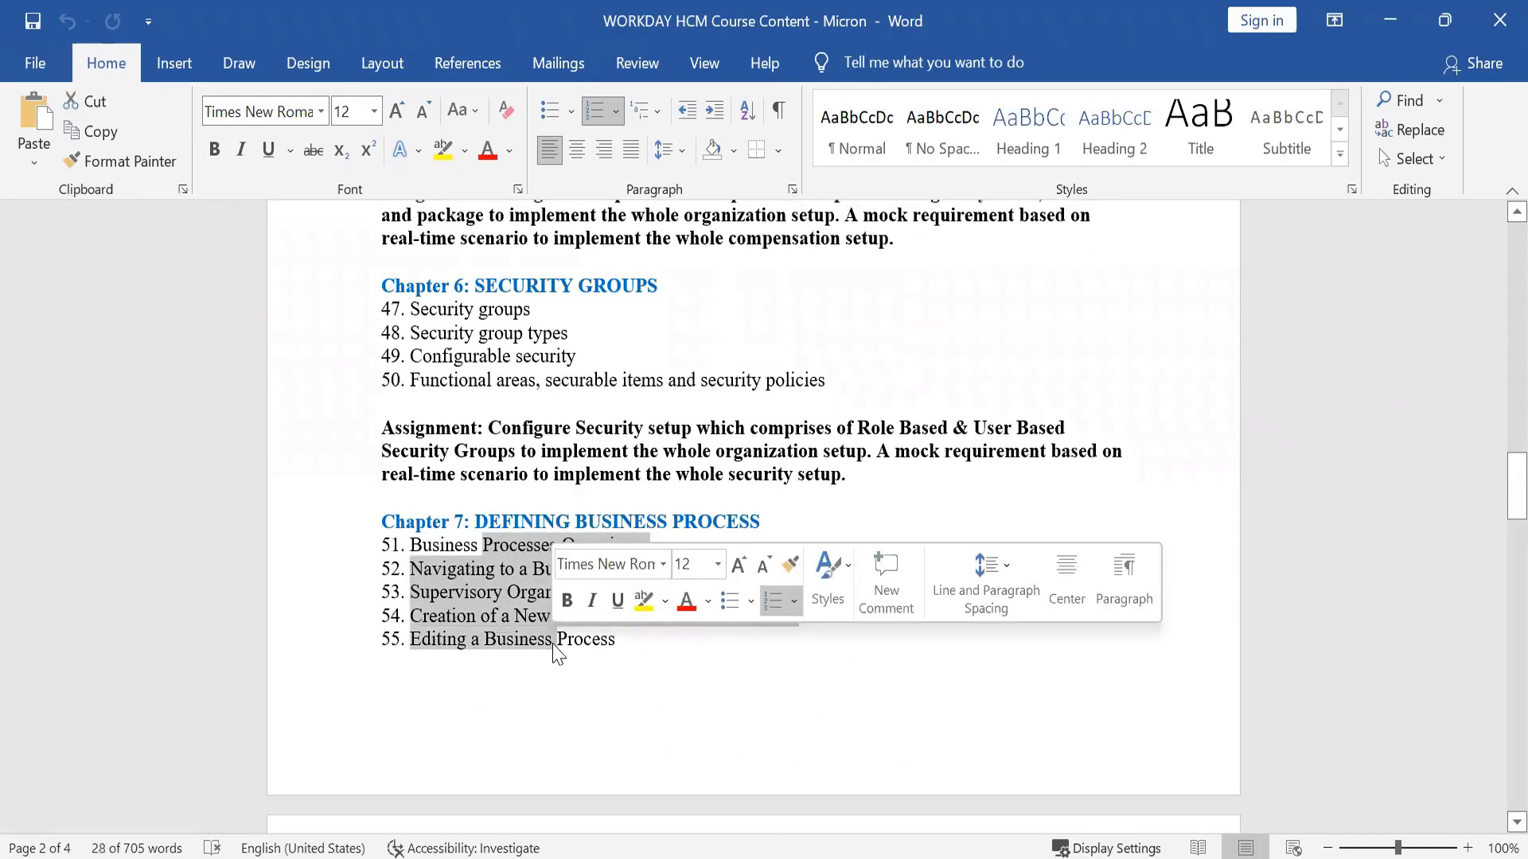
click(551, 469)
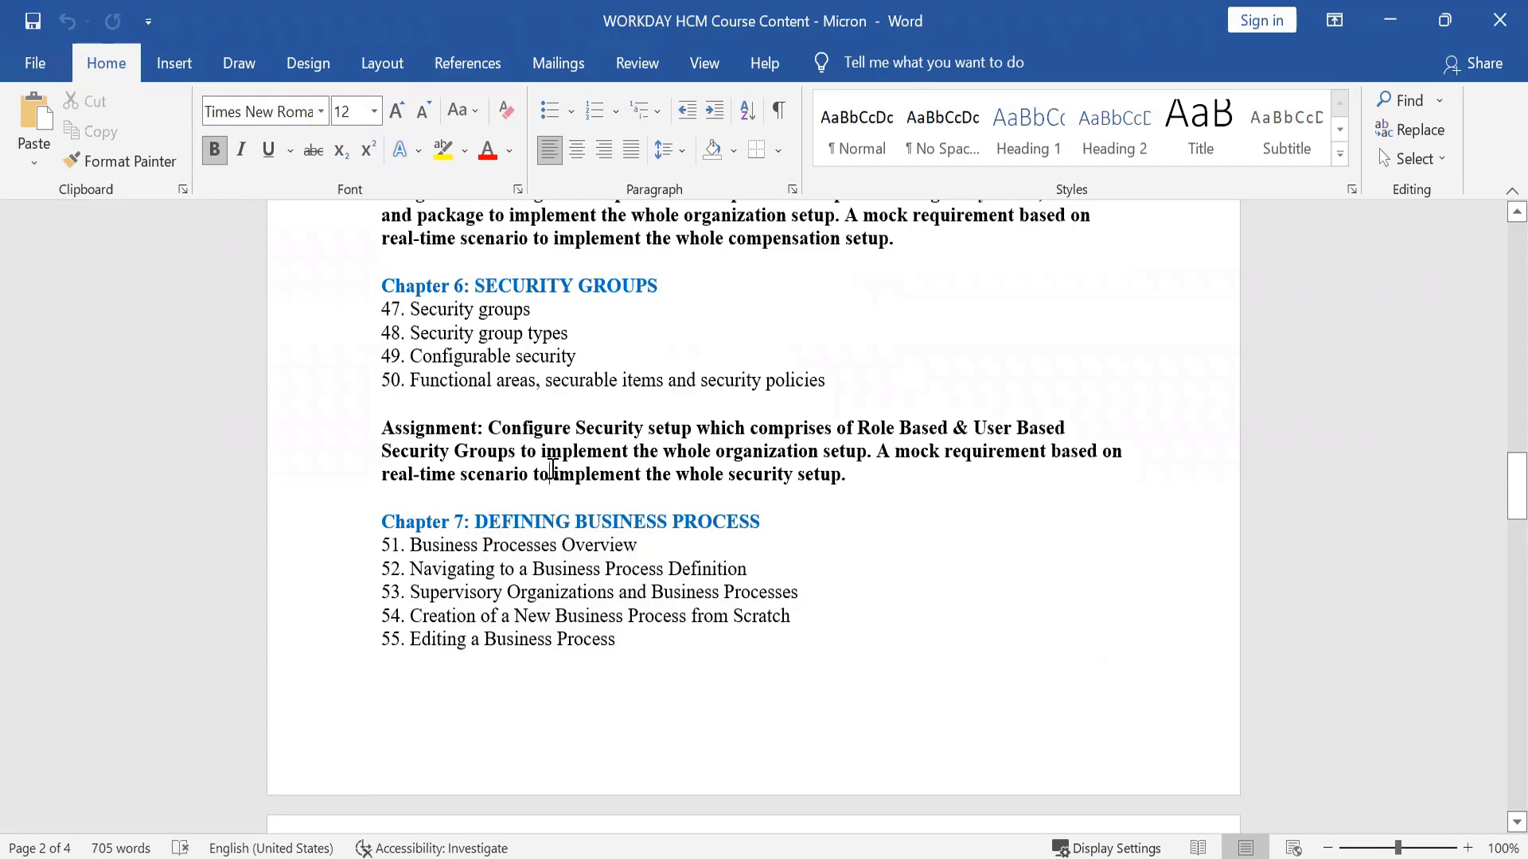
key(Up)
key(Up)
key(Up)
key(Up)
key(Up)
key(Up)
key(Up)
key(Up)
key(Up)
key(Up)
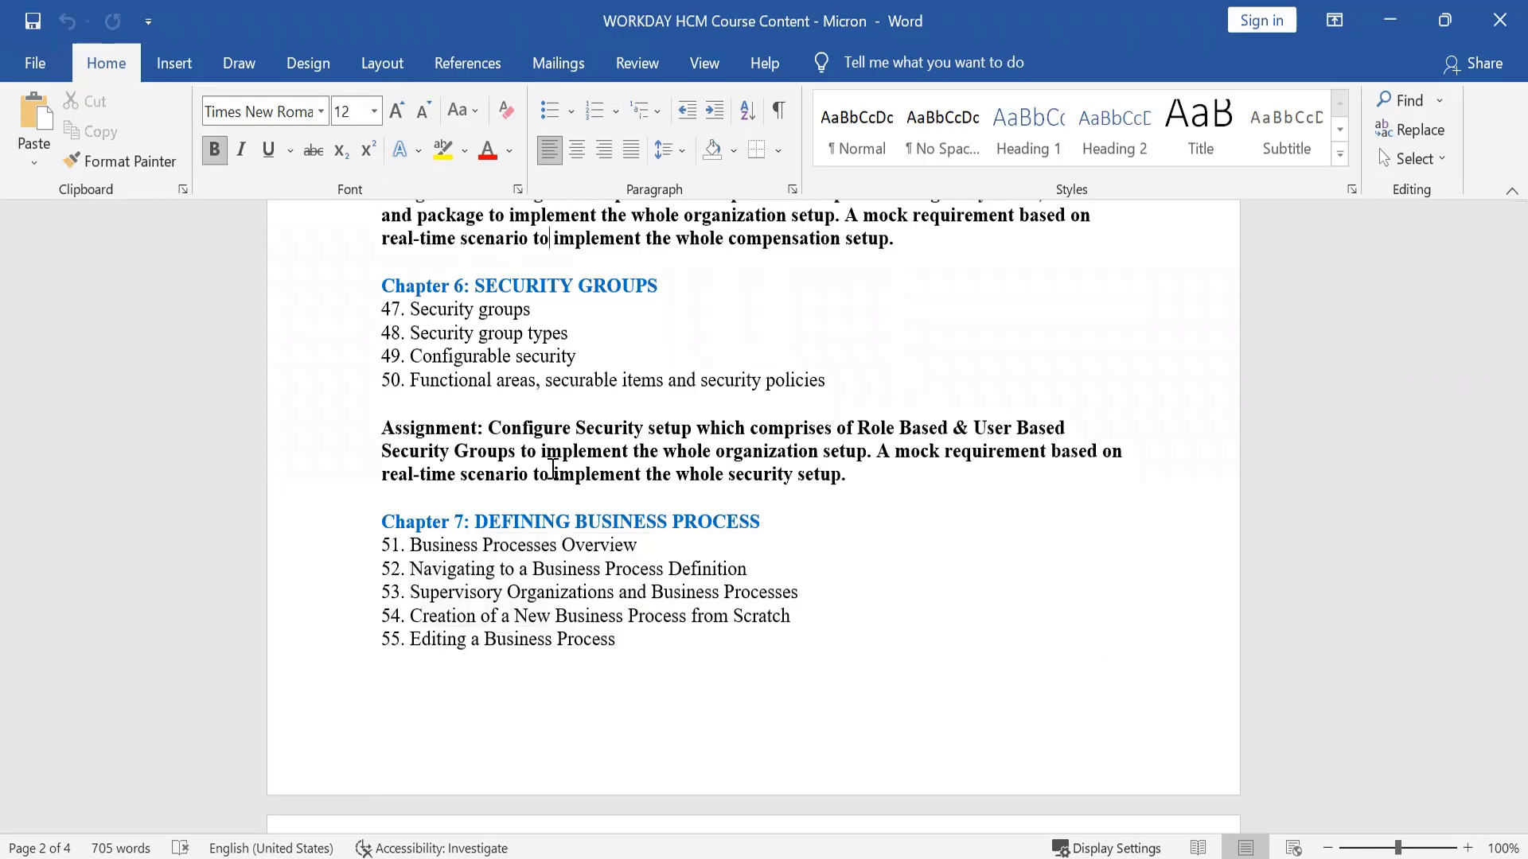
key(Up)
key(Up)
key(Up)
key(Up)
key(Up)
key(Up)
key(Up)
key(Up)
key(Up)
key(Up)
key(Up)
key(Up)
key(Up)
key(Up)
key(Up)
key(Up)
key(Up)
key(Up)
key(Up)
key(Up)
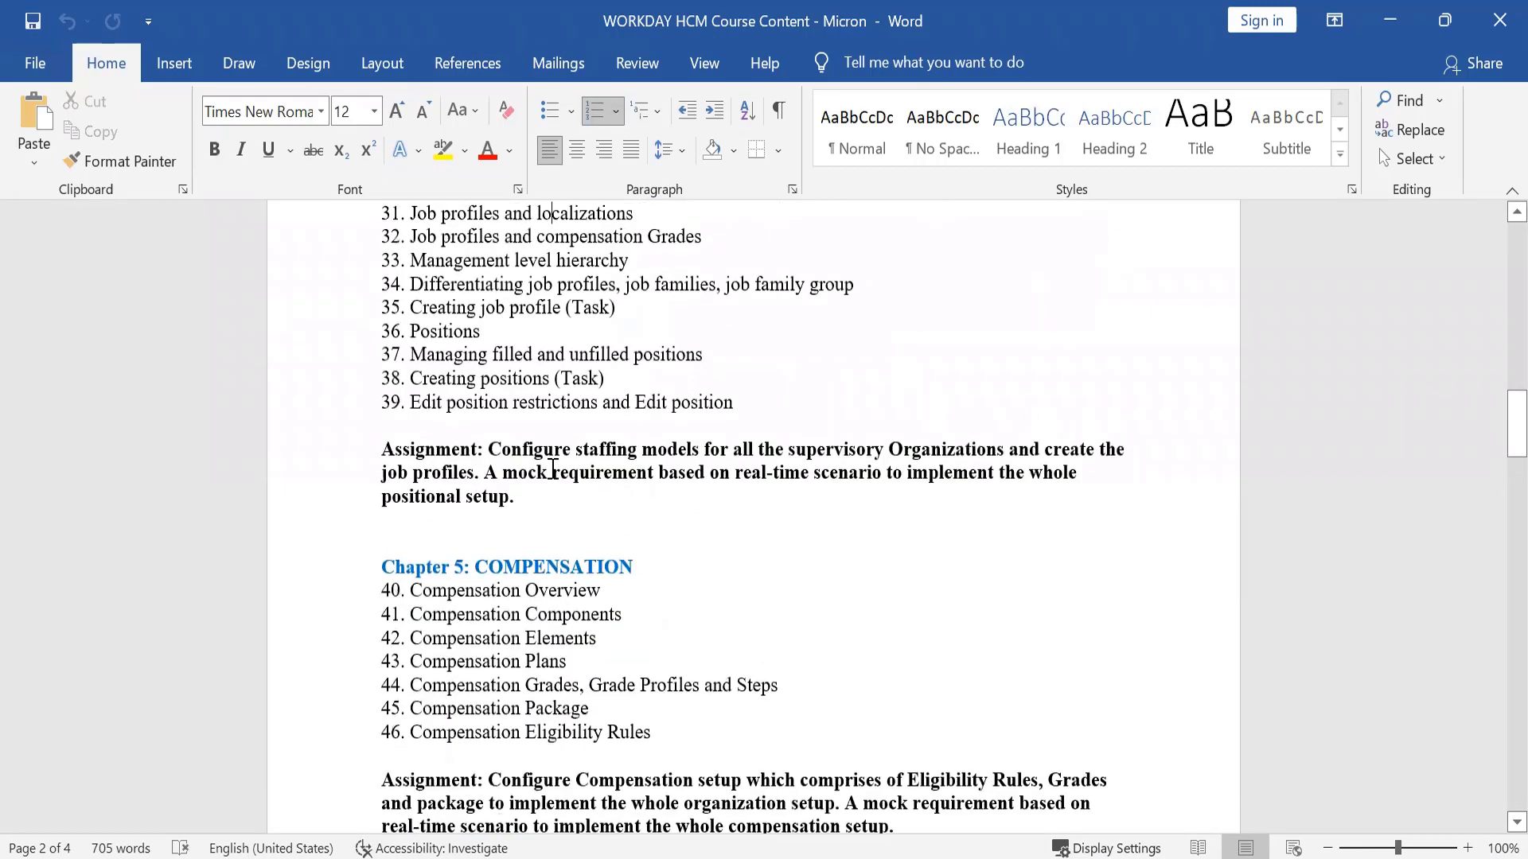
key(Up)
key(Down)
key(Down)
key(Down)
key(Down)
key(Down)
key(Down)
key(Down)
key(Down)
key(Down)
key(Down)
key(Down)
key(Down)
key(Down)
key(Down)
key(Down)
key(Down)
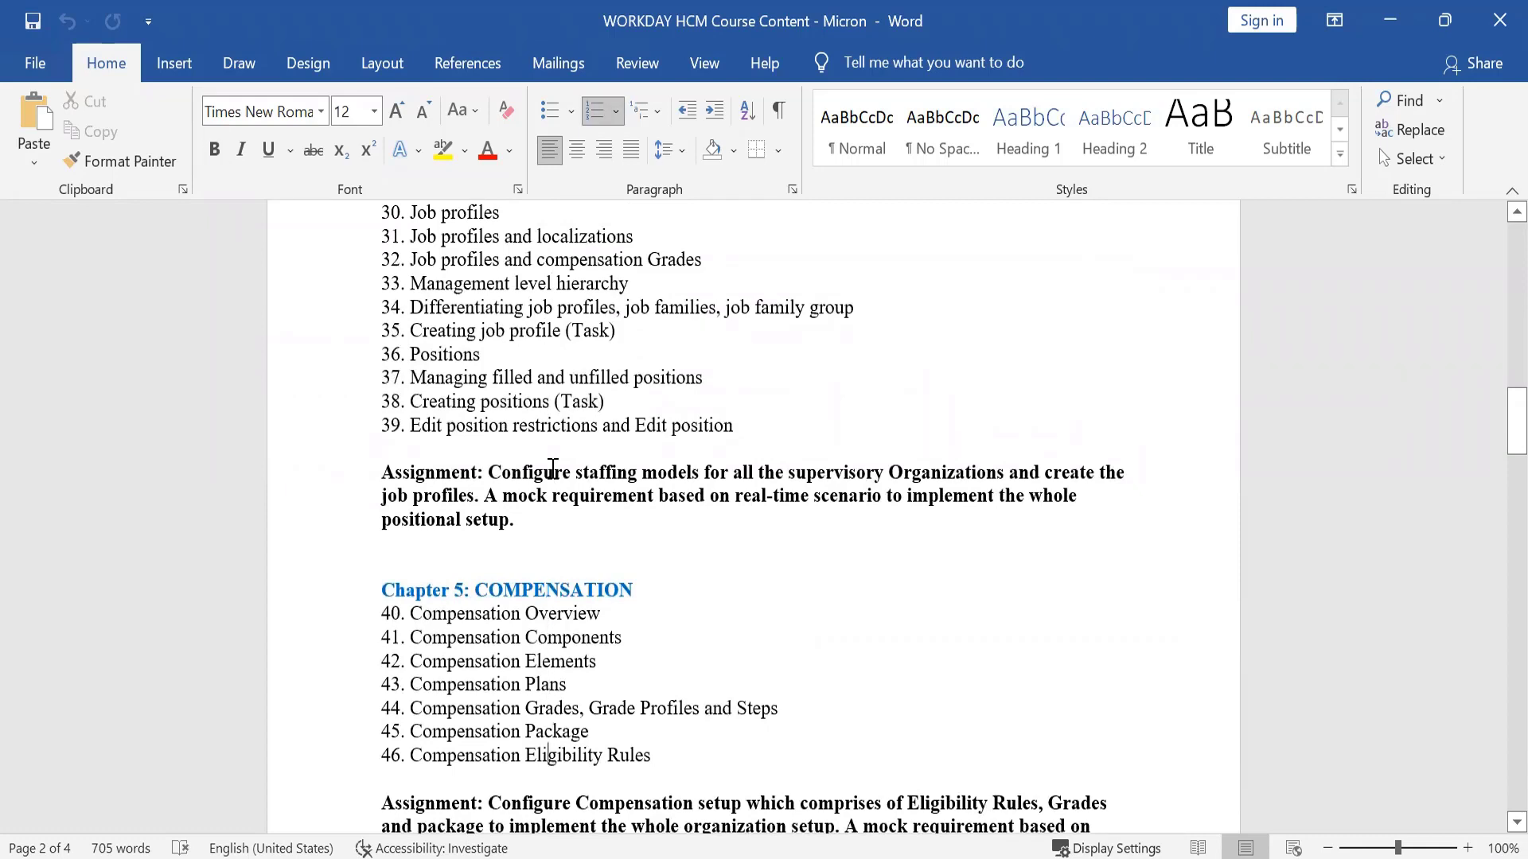
key(Down)
key(Down)
key(Up)
key(Up)
key(Up)
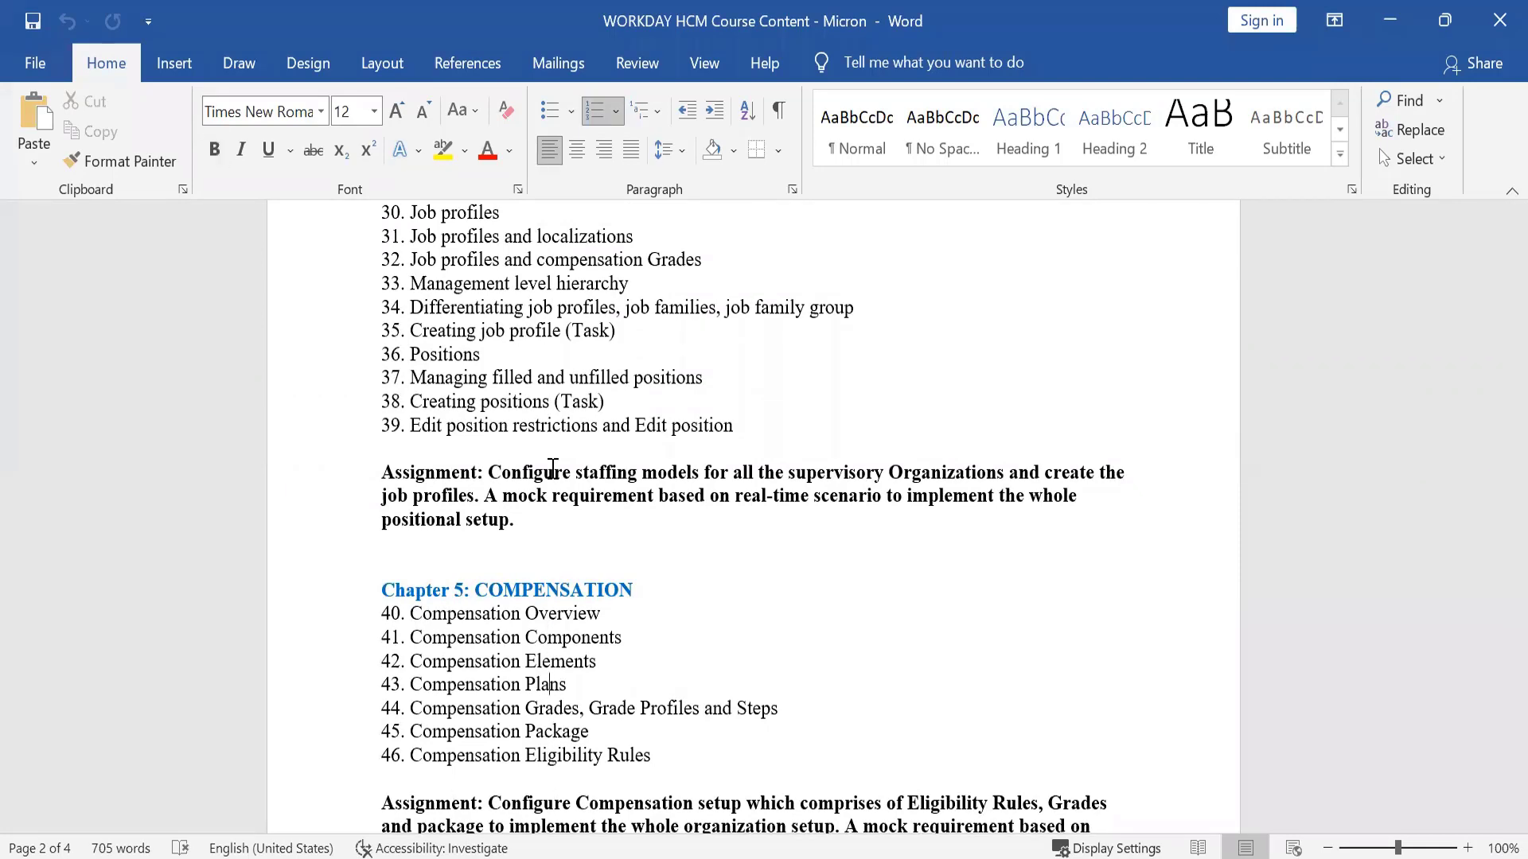
key(Up)
key(Up)
key(Up)
key(Up)
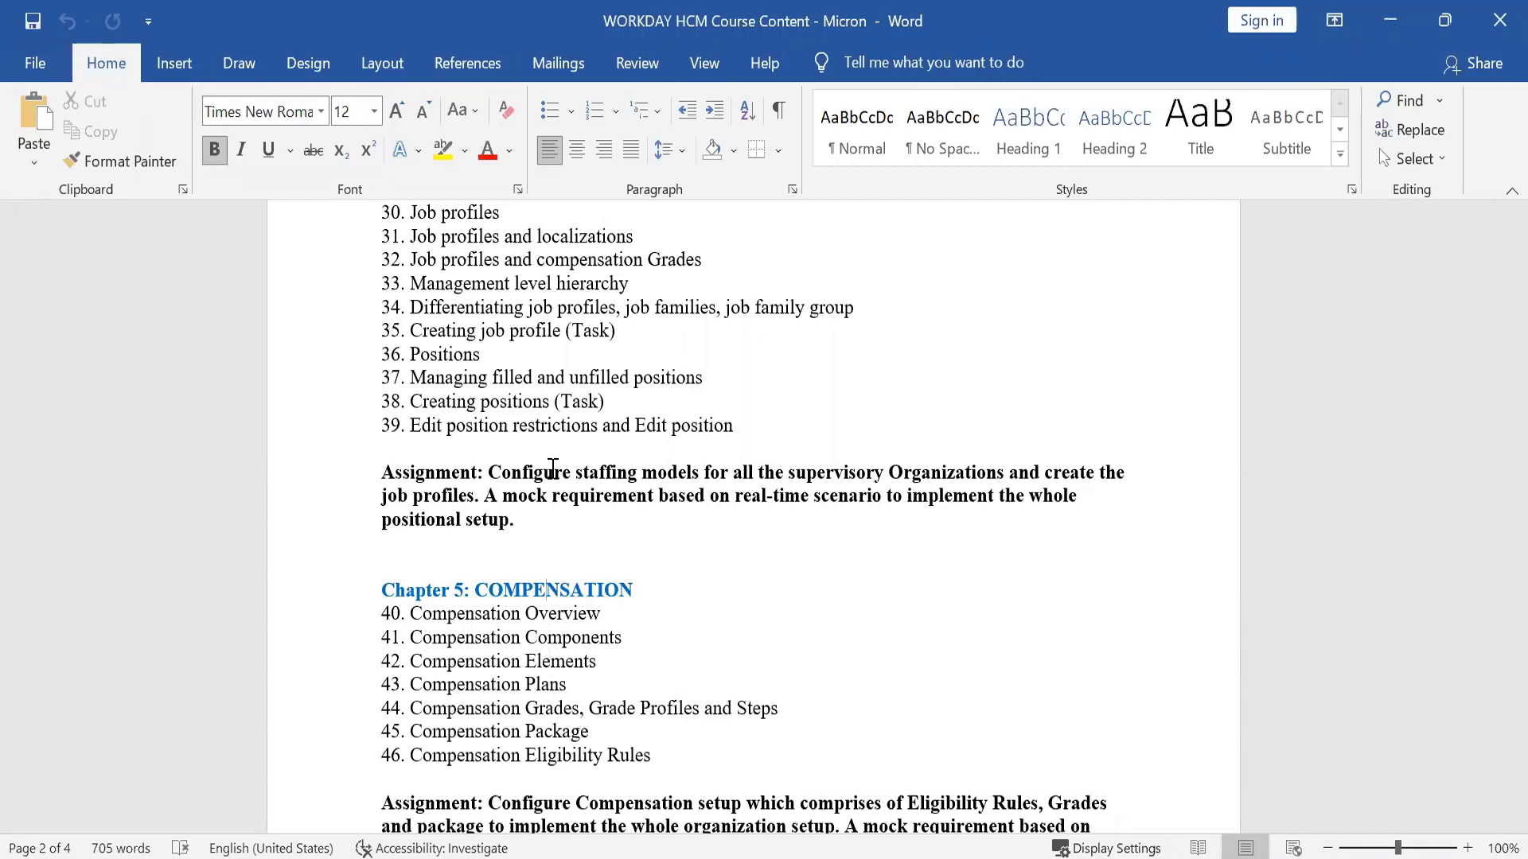